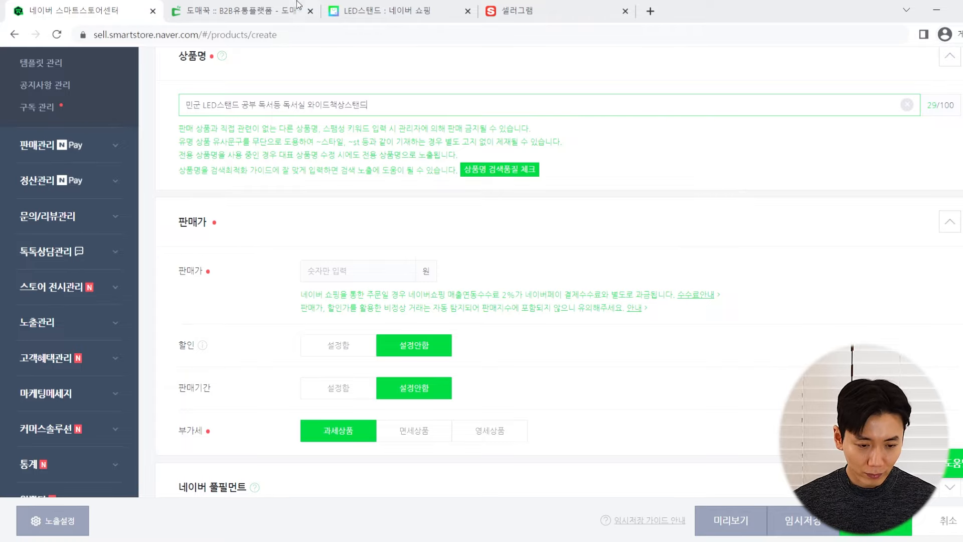
Switch to the Domeggook tab showing the 57,900-won 파파 LED wide stand page
left_click(221, 13)
Multiply the lamp's 57,900-won supply price by 1.5 in Calculator to get 86,850
scroll(350, 200, "down", 10)
scroll(617, 264, "up", 10)
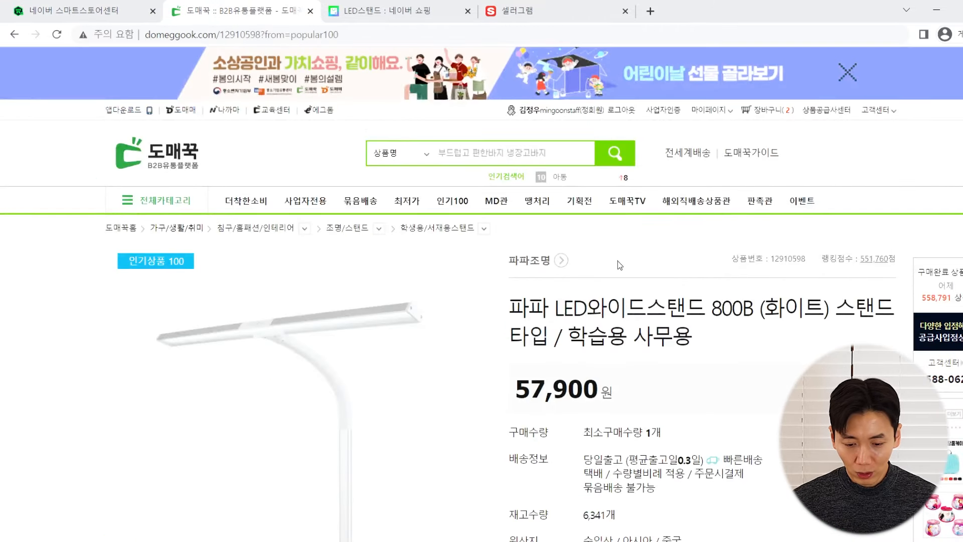
scroll(617, 264, "down", 1)
left_click_drag(516, 322, 604, 334)
left_click(602, 335)
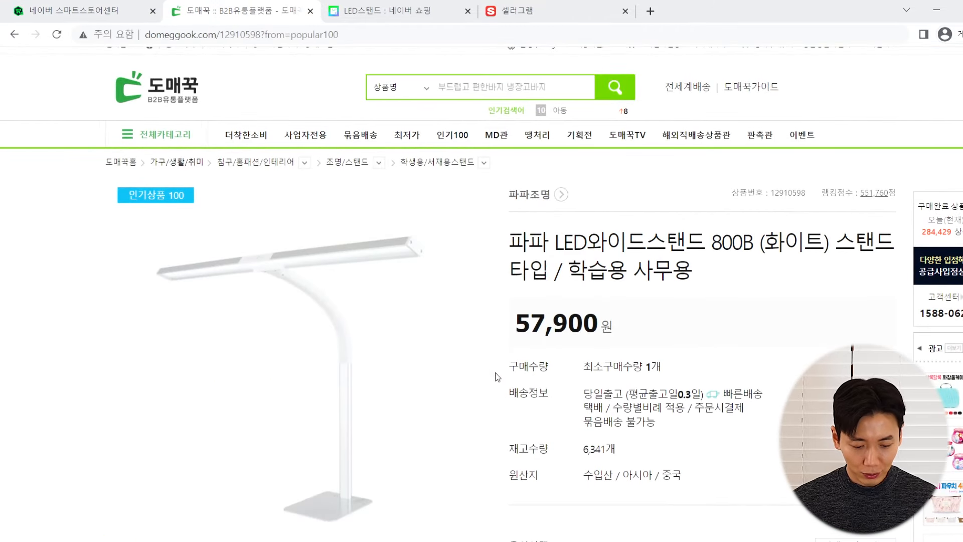
key("XF86Calculator")
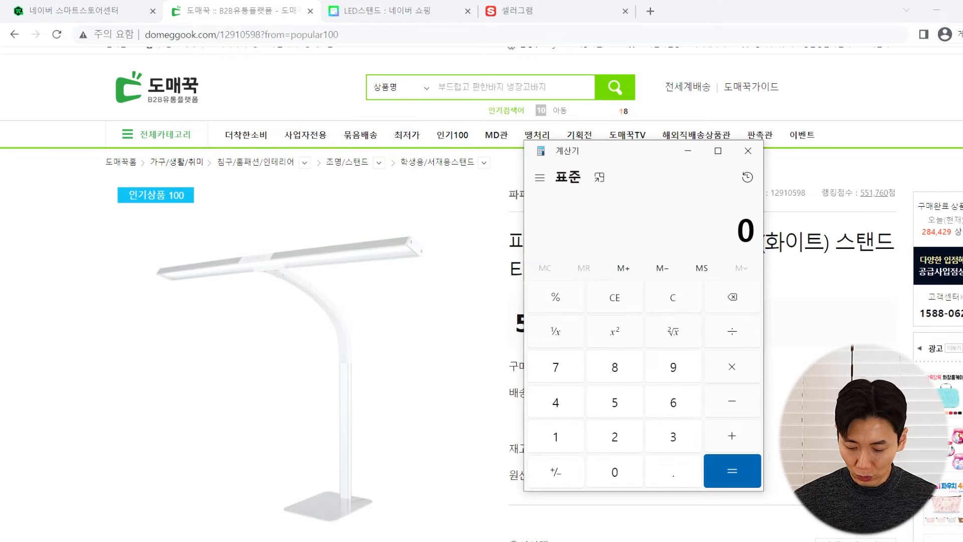
type("57900")
key("asterisk")
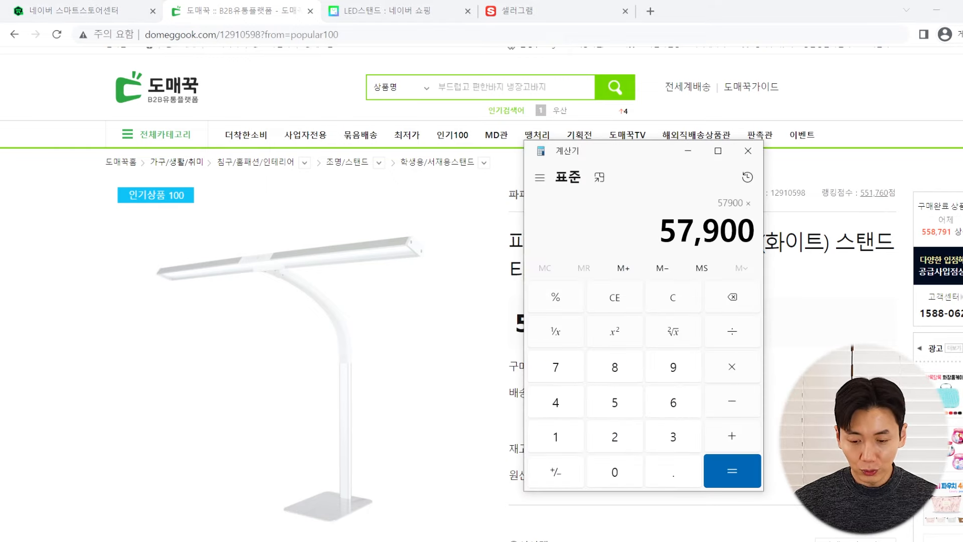
type("1.5")
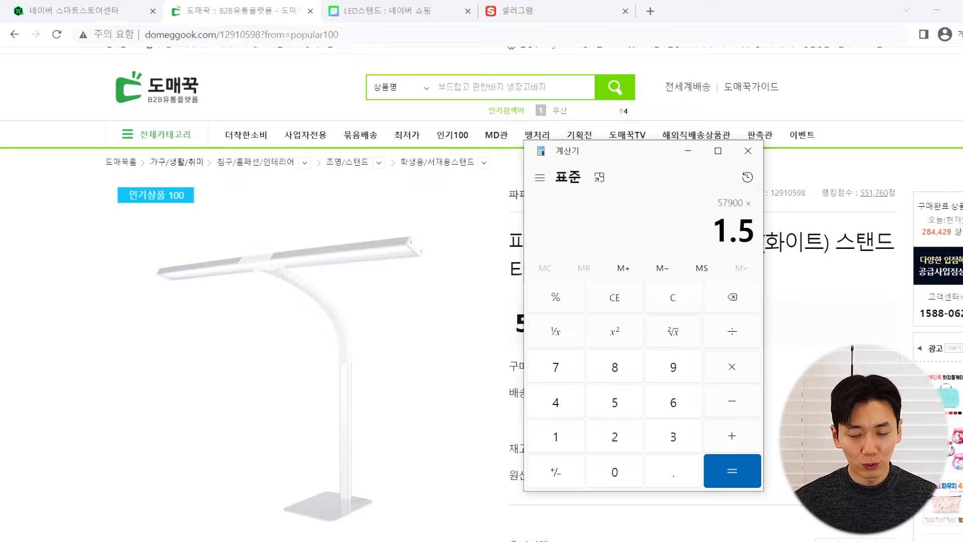
key("Return")
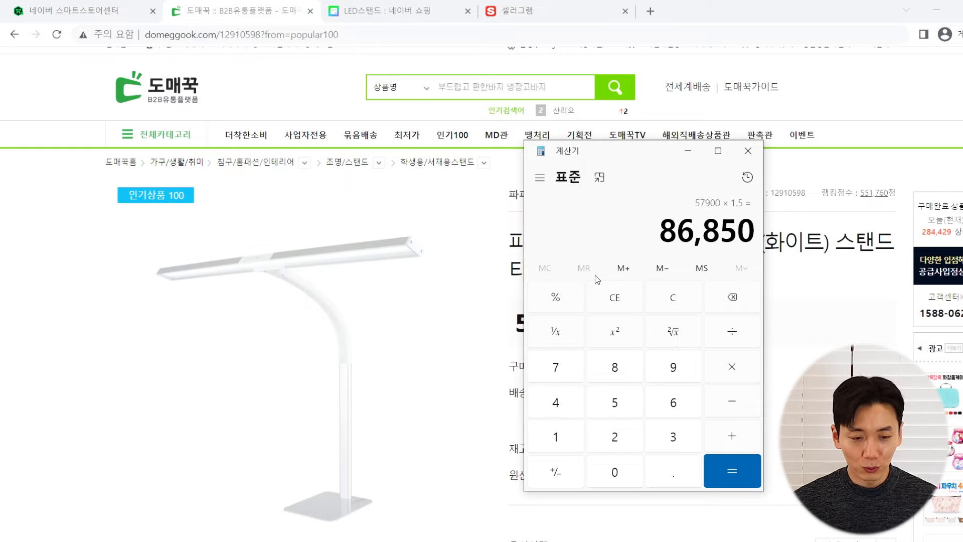
Enter 85,900 won as the lamp's sale price in the registration form
left_click(76, 10)
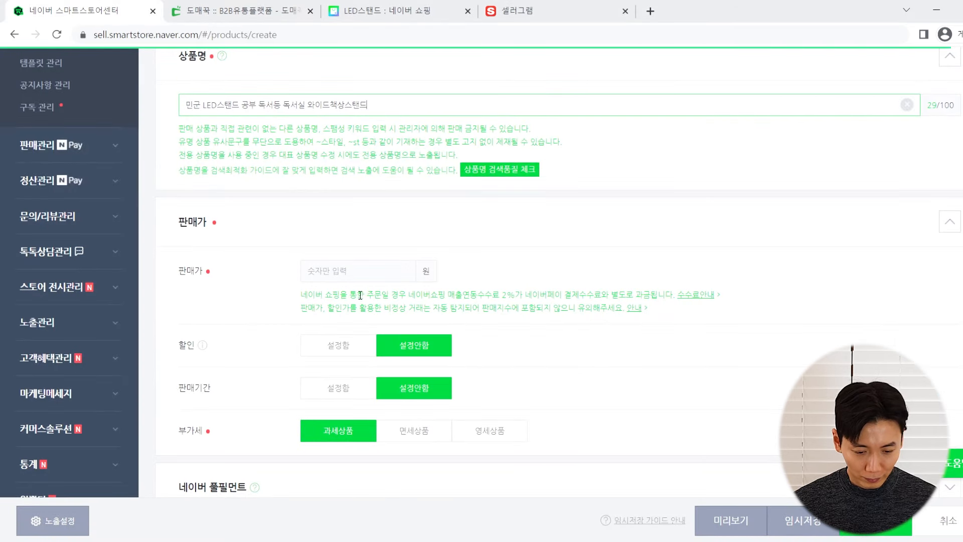
left_click(375, 269)
type("85900")
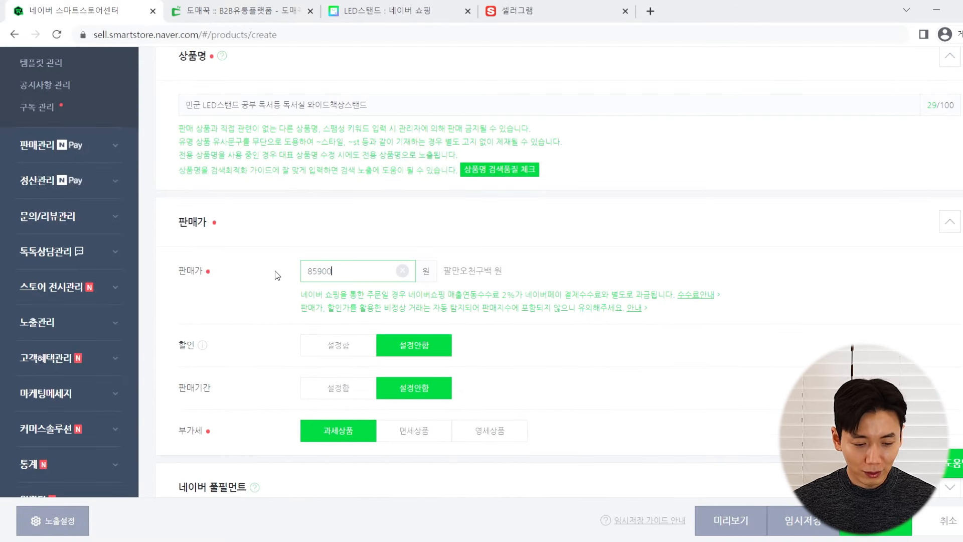
left_click(240, 259)
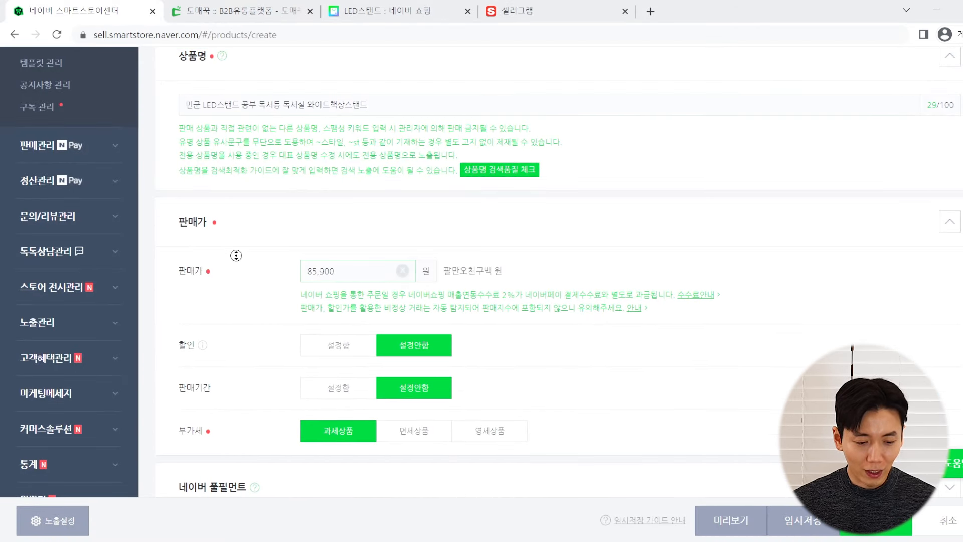
scroll(225, 296, "down", 1)
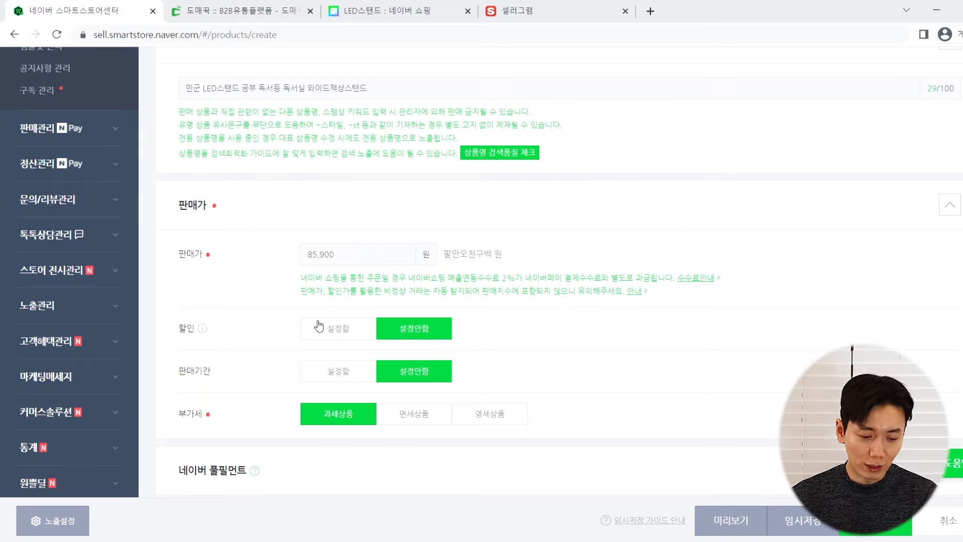
Enable a discount on the product and apply it to all buyers
left_click(315, 330)
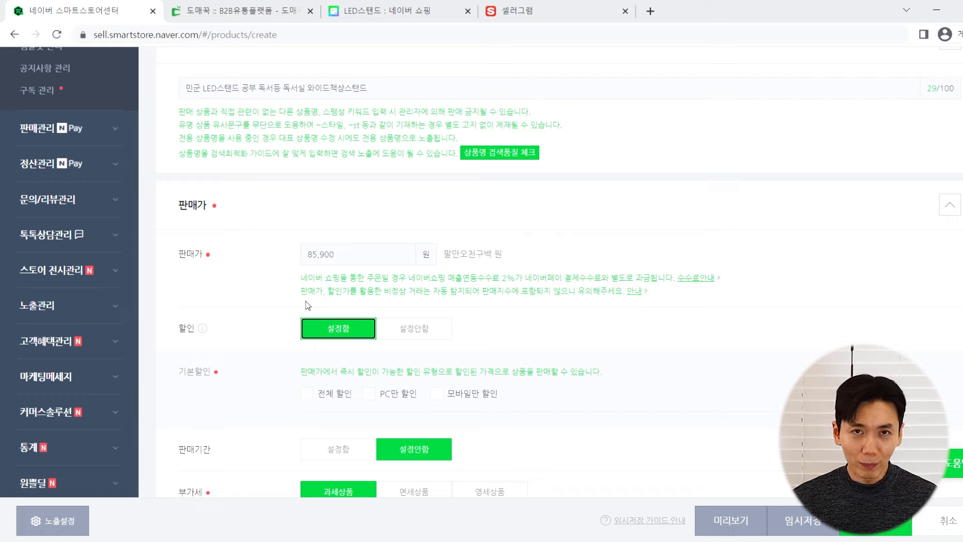
left_click(307, 393)
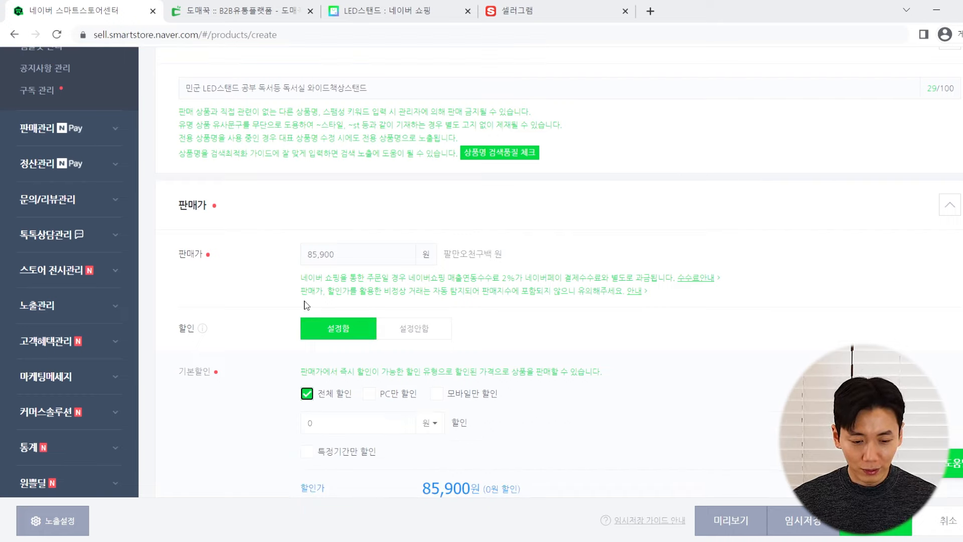
left_click(354, 254)
scroll(346, 266, "down", 3)
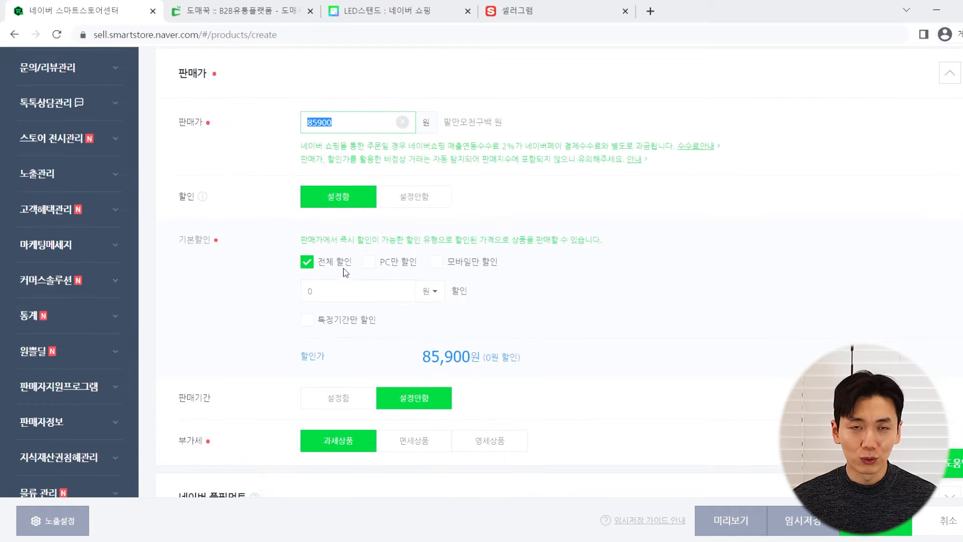
scroll(341, 278, "up", 1)
Change the sale price to 99,000 and compute 99000 − 86900 = 12,100 in Calculator
type("99000")
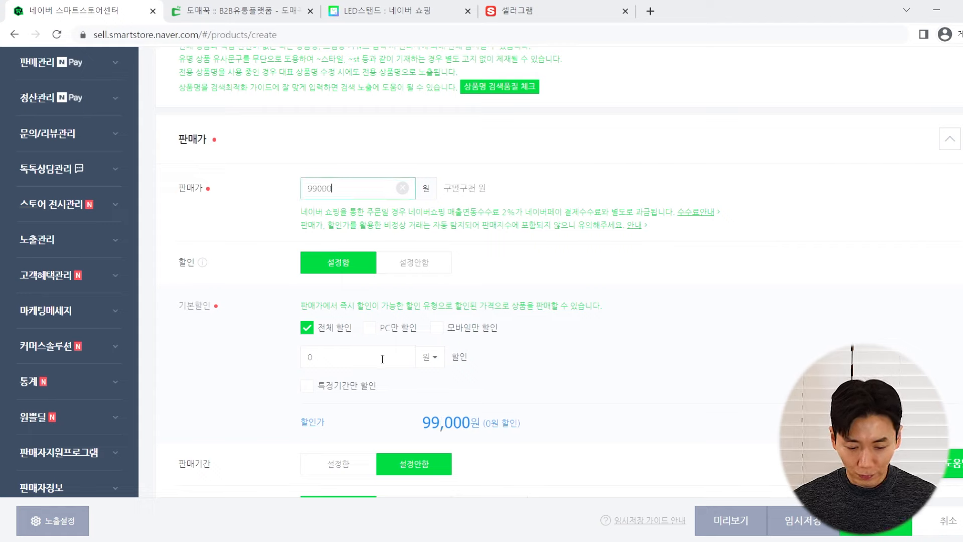
left_click(321, 541)
key("Escape")
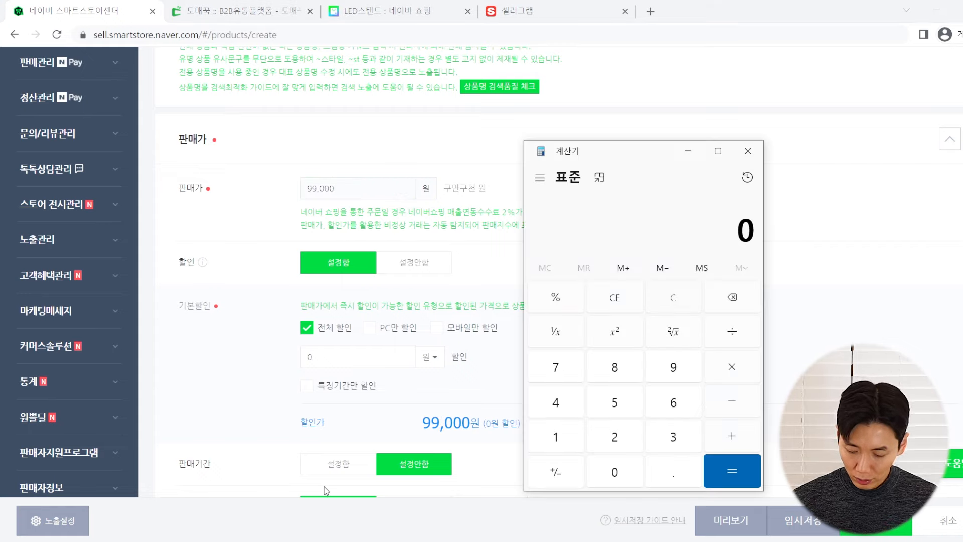
type("99000 - 8")
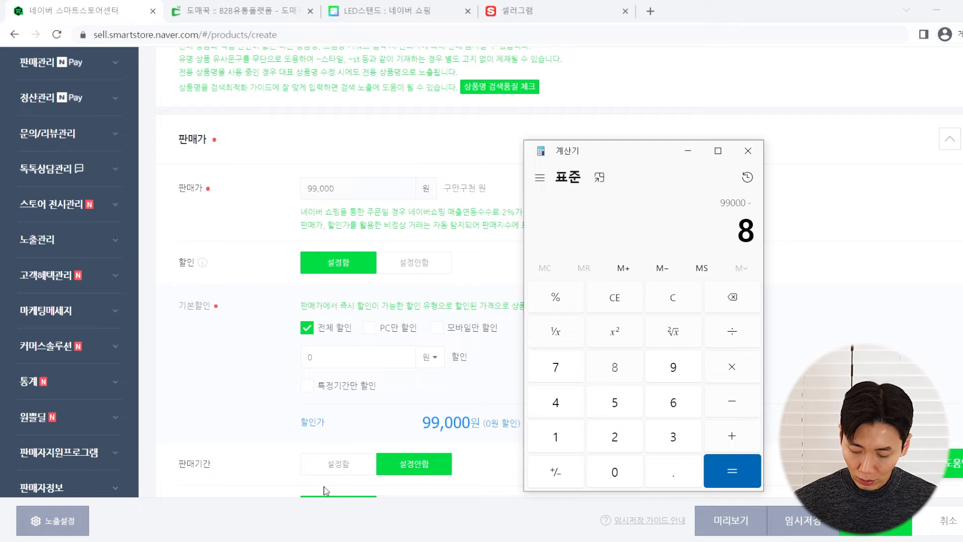
type("6900")
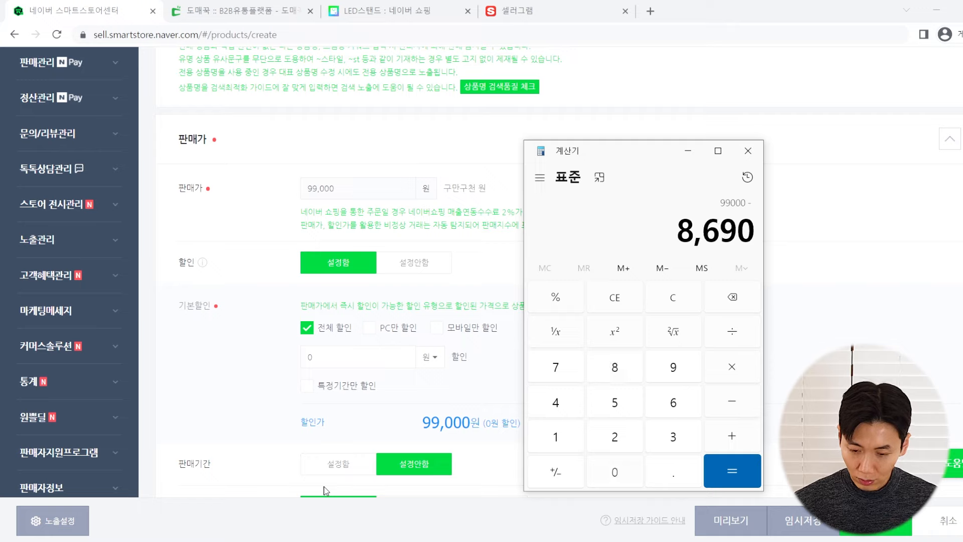
key("Return")
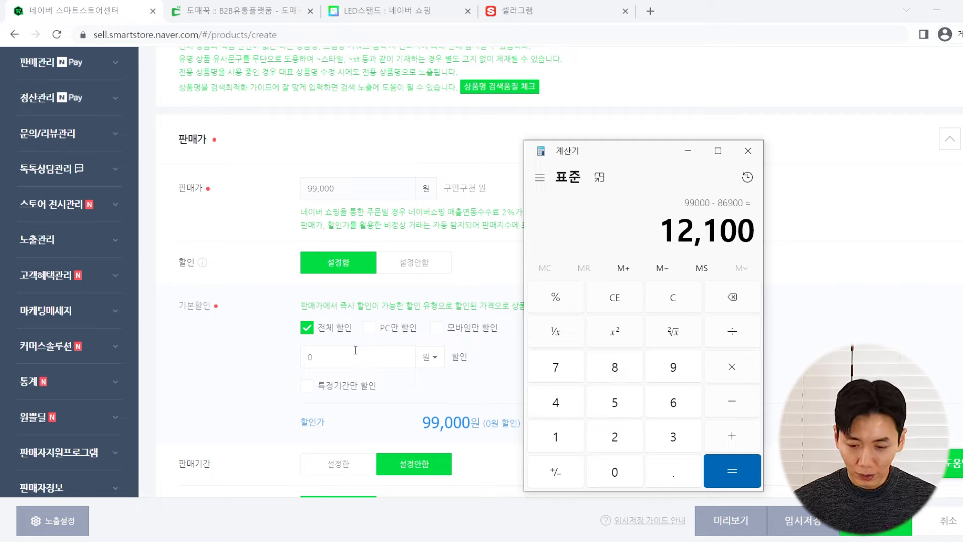
Enter a 12,100-won discount amount, yielding an 86,900-won discounted price
left_click(355, 349)
type("12100")
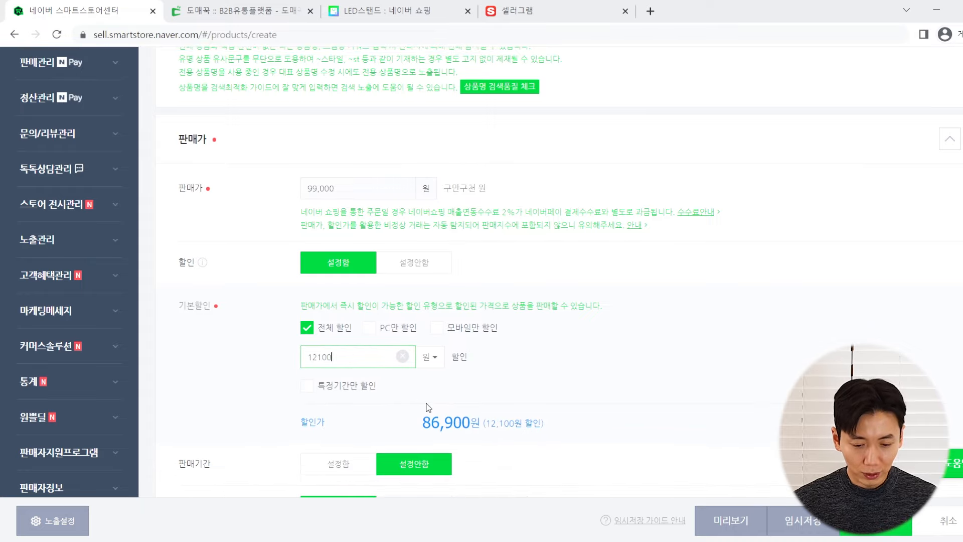
left_click_drag(423, 424, 475, 424)
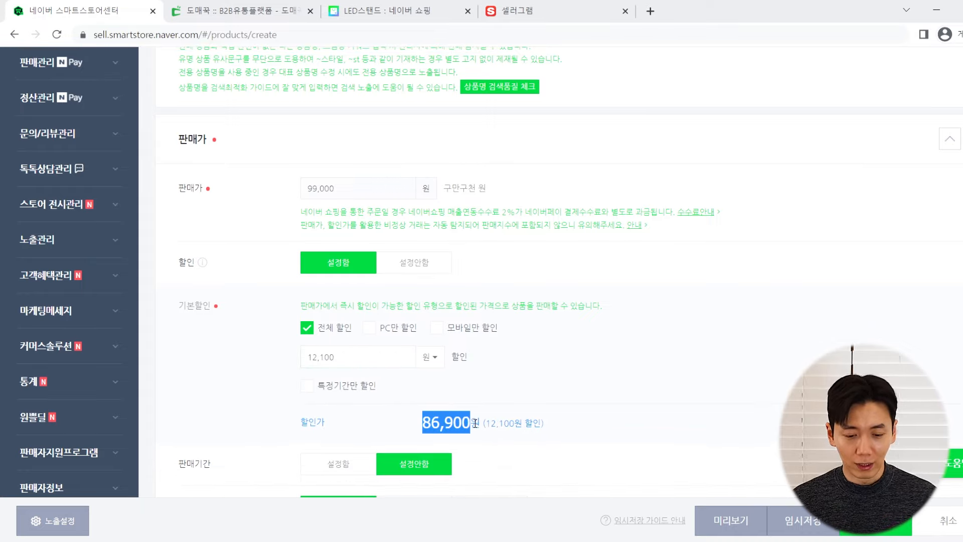
scroll(490, 391, "down", 1)
scroll(527, 341, "up", 1)
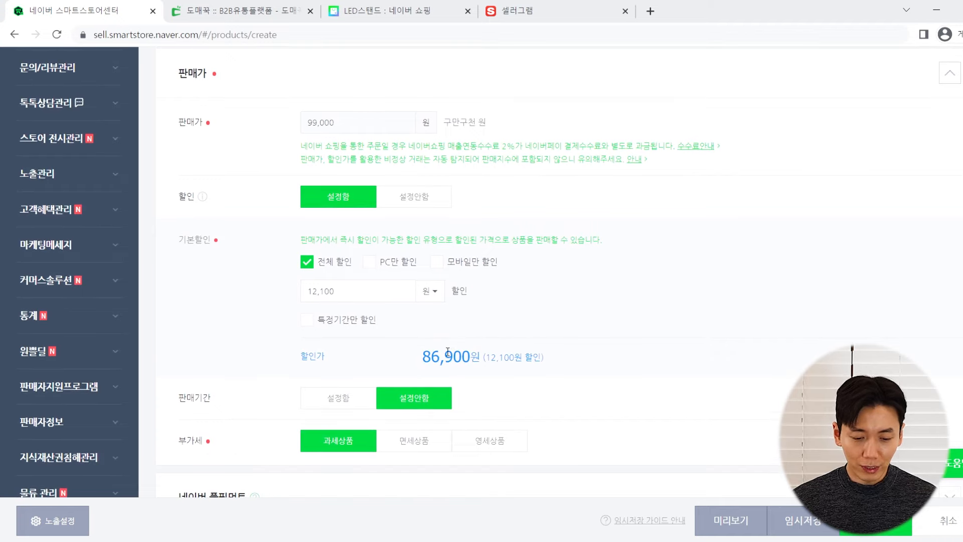
left_click_drag(415, 360, 433, 357)
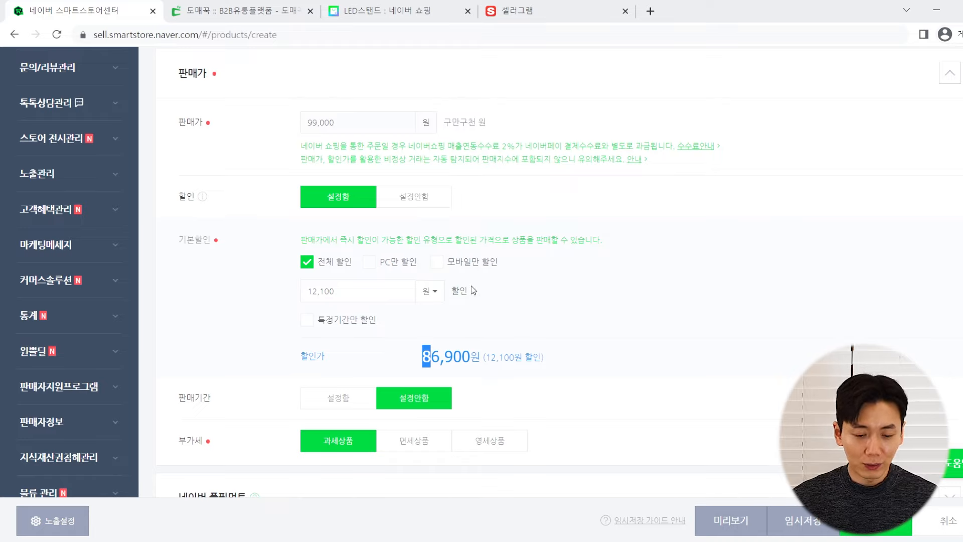
Review the 86,900-won discount, no sales period and taxable VAT status, down to 재고수량
left_click(187, 296)
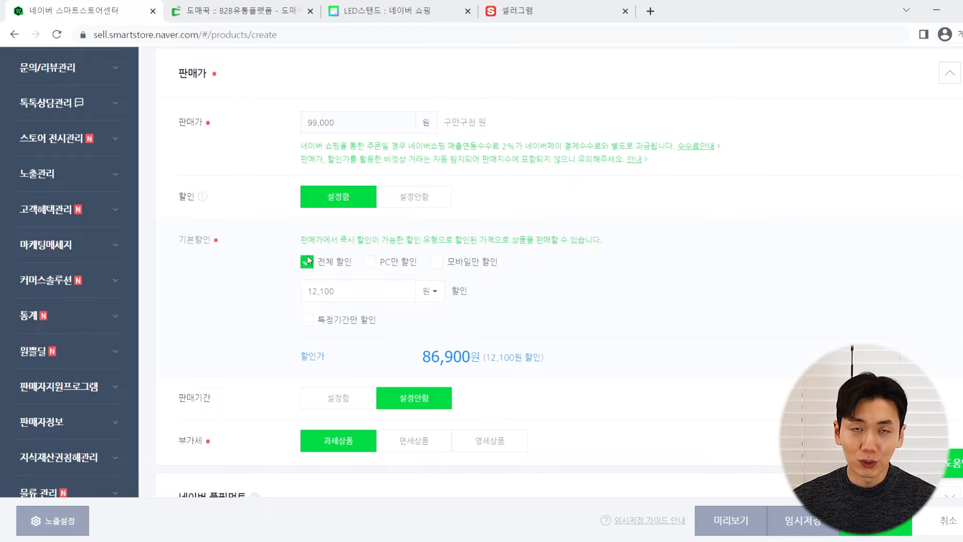
scroll(246, 255, "down", 1)
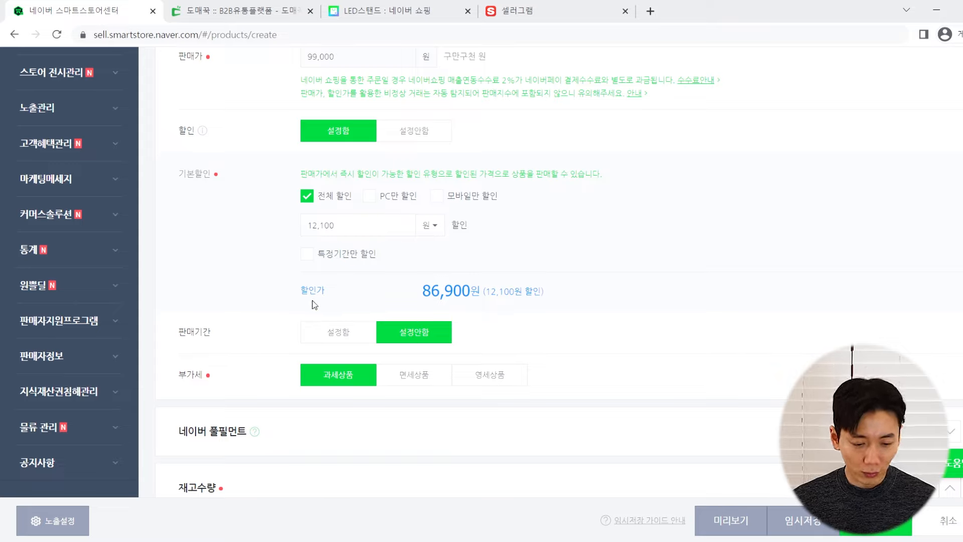
scroll(240, 291, "down", 1)
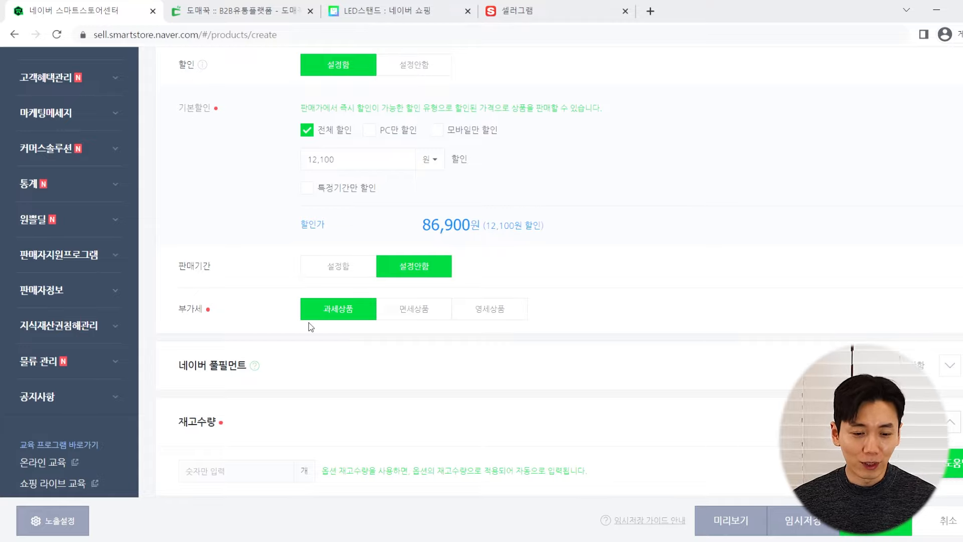
scroll(279, 329, "up", 3)
scroll(278, 327, "down", 3)
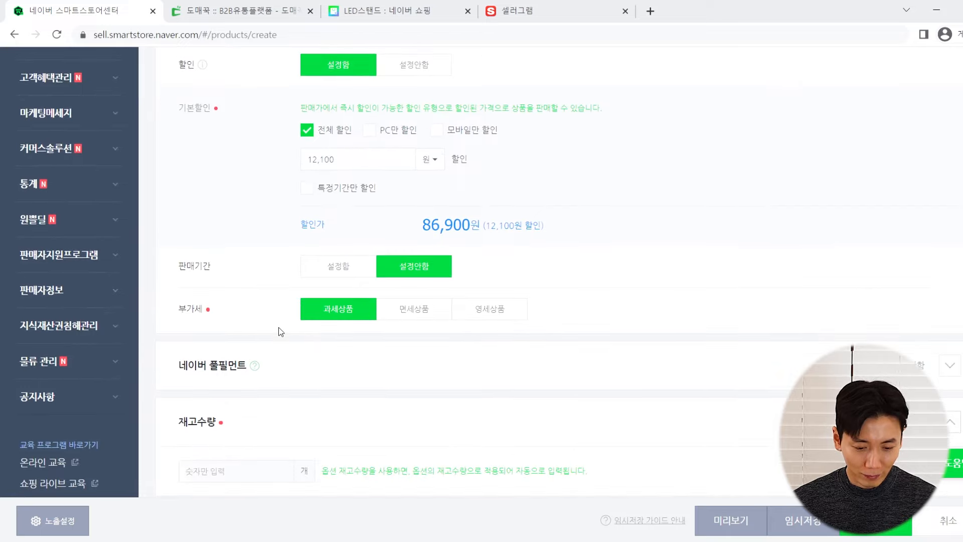
scroll(278, 327, "down", 1)
scroll(278, 327, "up", 2)
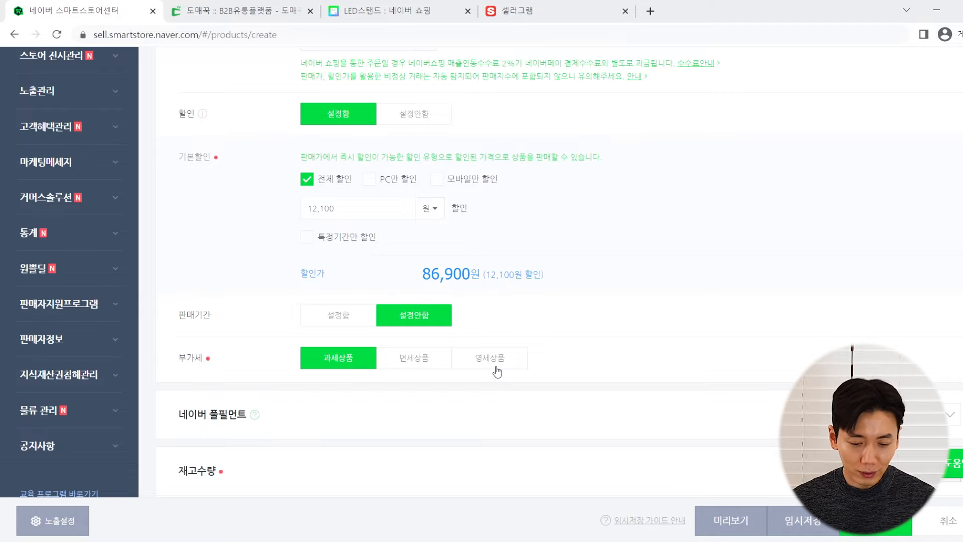
scroll(244, 324, "down", 1)
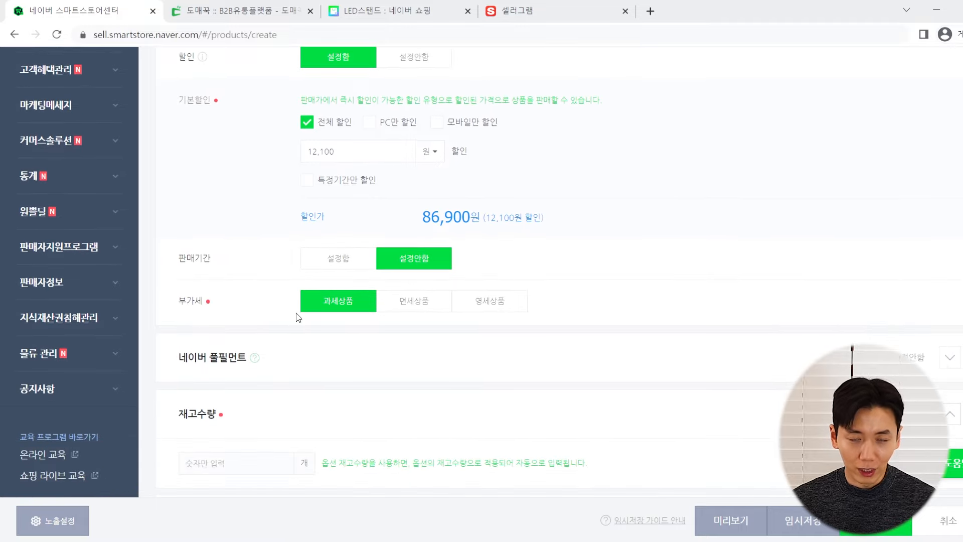
scroll(318, 300, "down", 1)
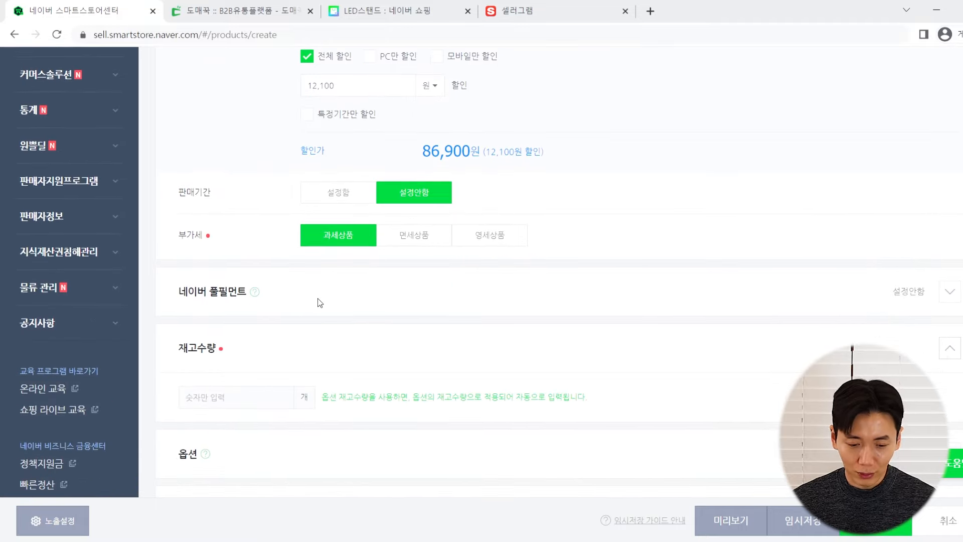
scroll(298, 296, "down", 1)
scroll(298, 296, "down", 2)
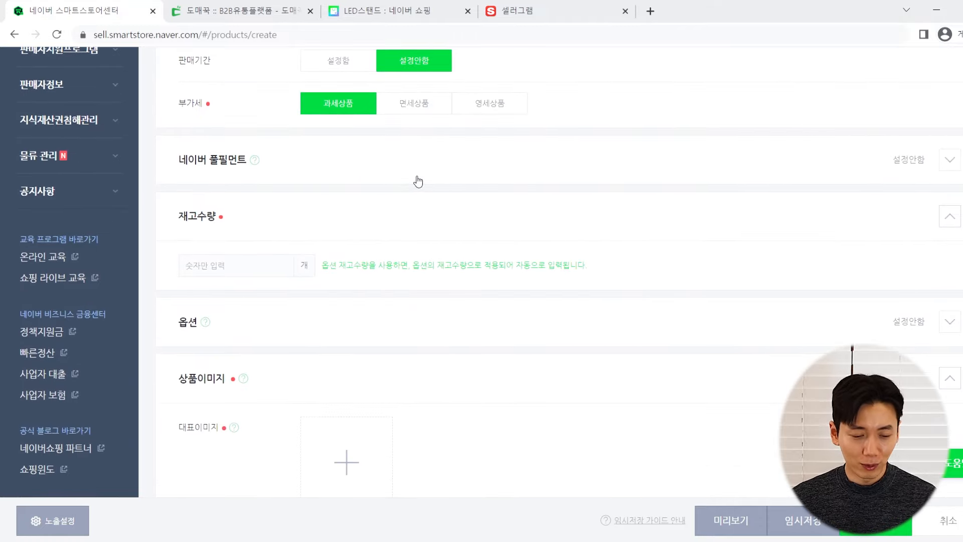
Set the lamp's stock quantity to 9,999
left_click(229, 267)
type("9999")
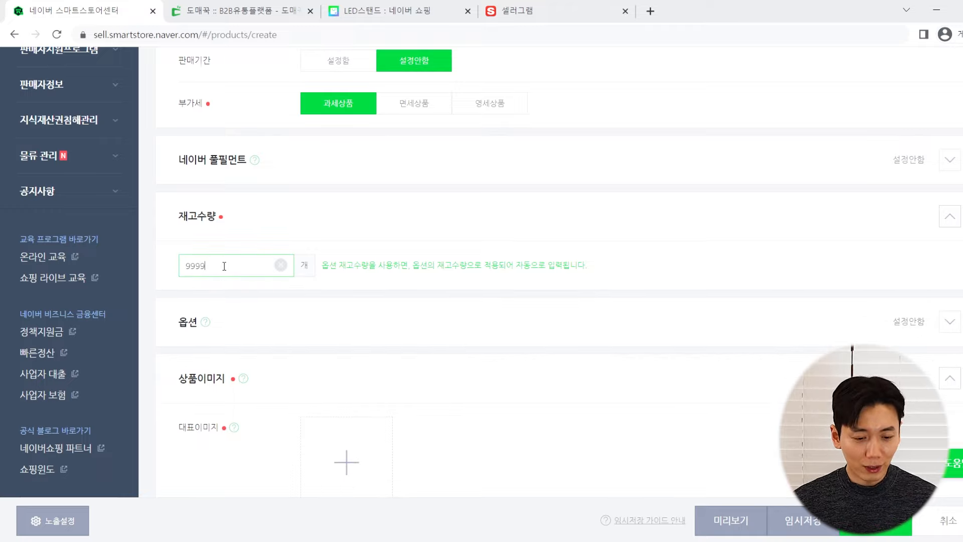
left_click(244, 216)
scroll(250, 257, "down", 3)
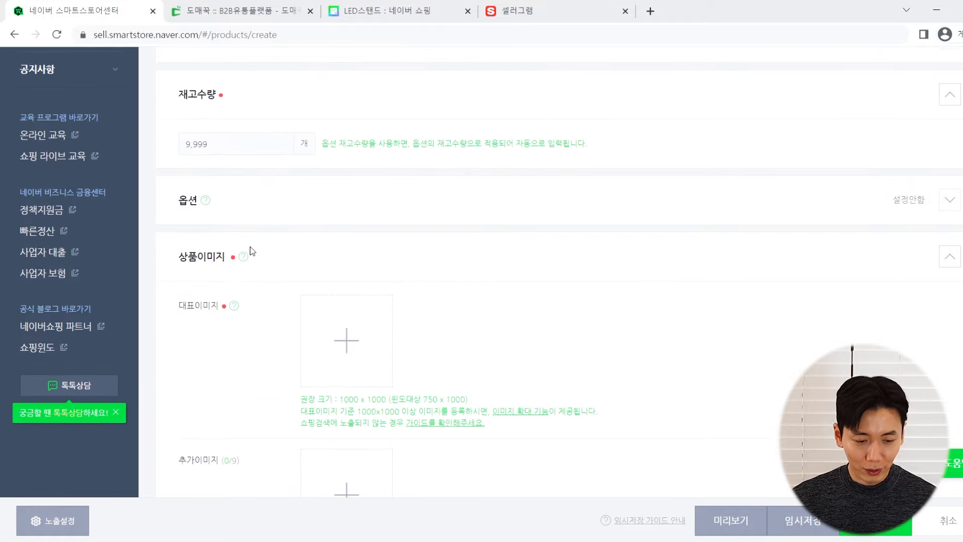
Check the supplier's 제품선택 options on Domeggook, then return to the form's 상품이미지 section
left_click(256, 7)
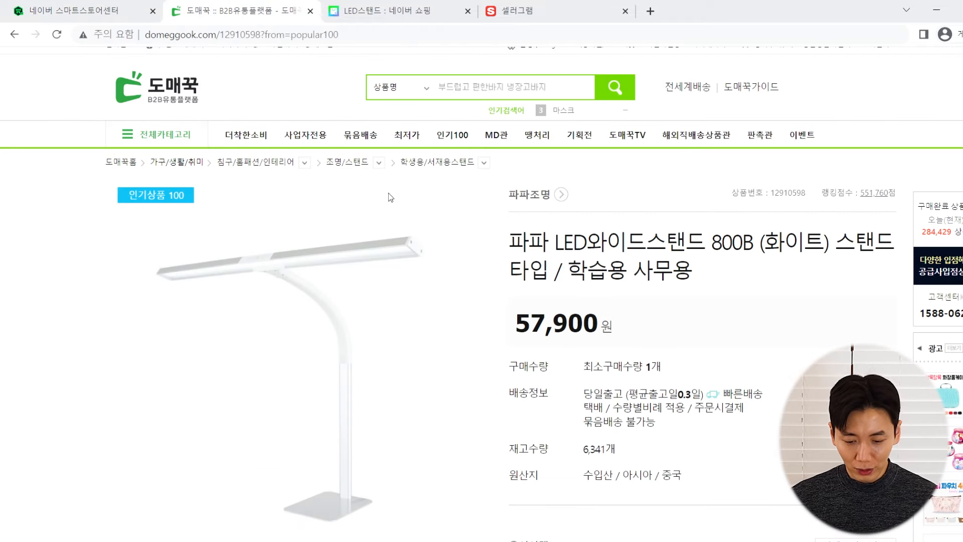
scroll(391, 194, "down", 8)
left_click(602, 181)
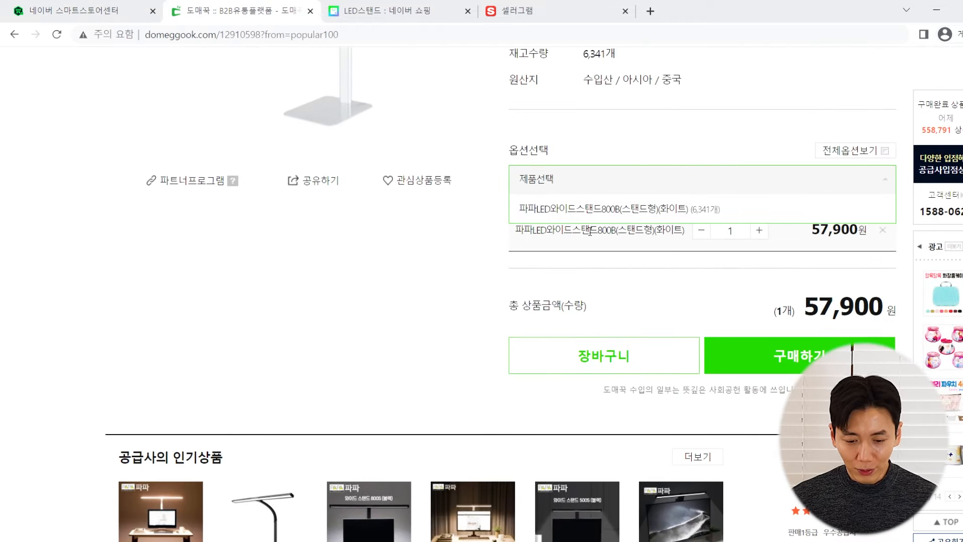
left_click(84, 6)
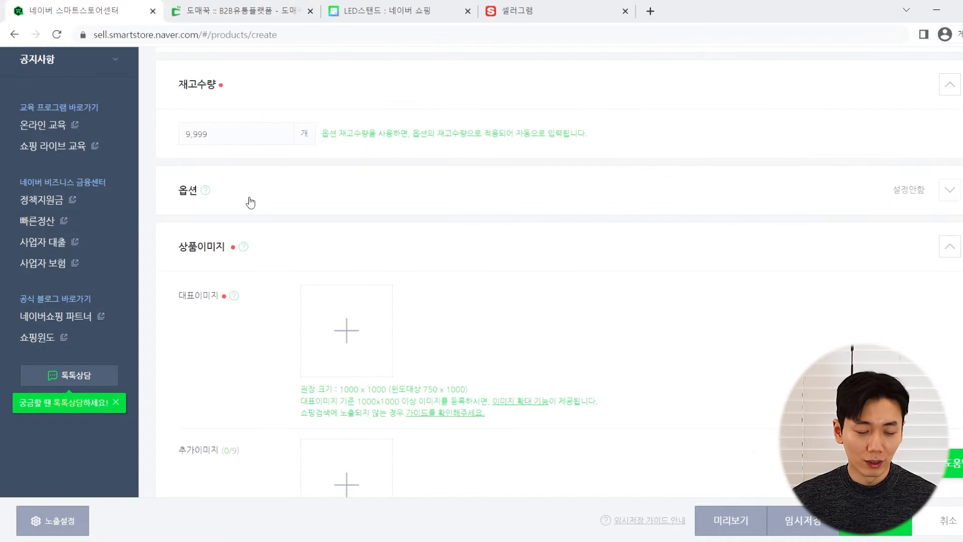
scroll(264, 245, "down", 3)
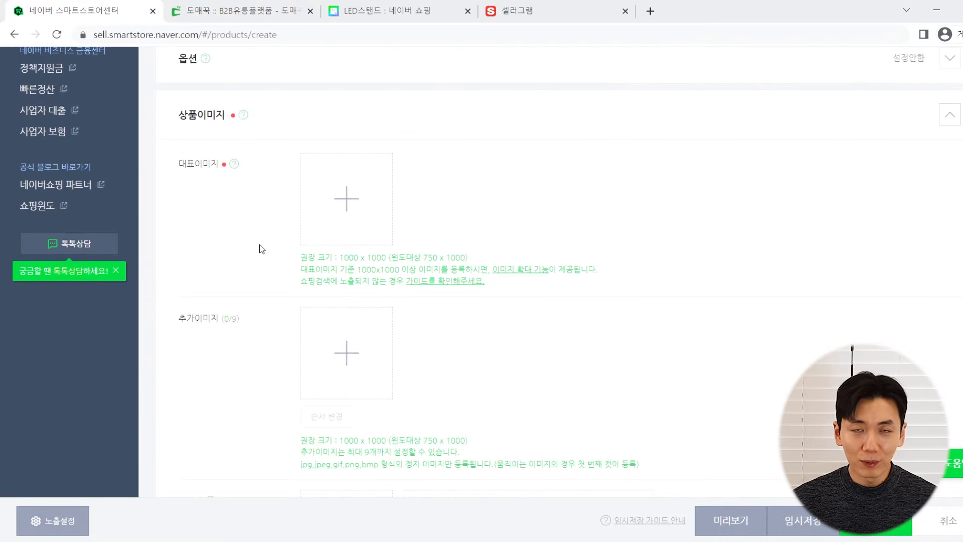
middle_click(254, 265)
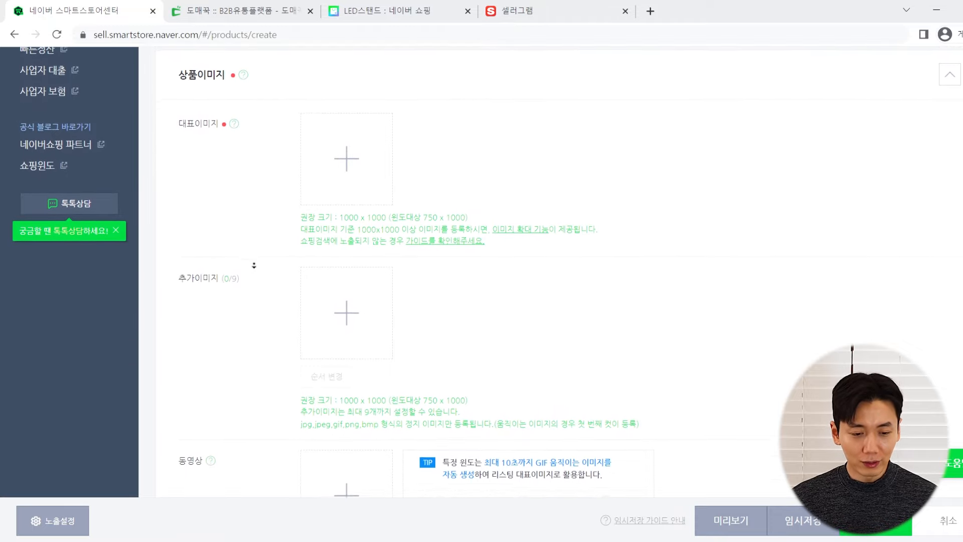
middle_click(254, 265)
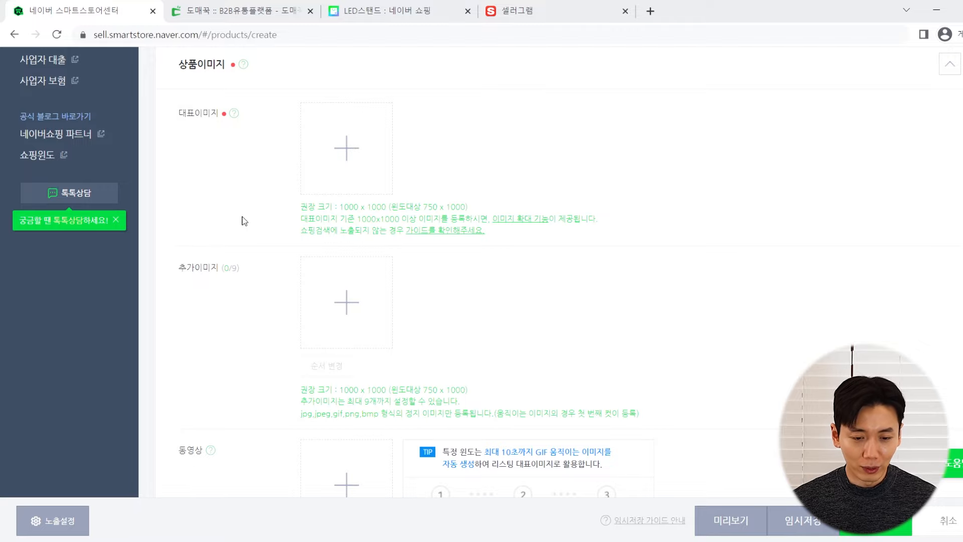
Browse the LED스탠드 results, comparing lamps like the 43,900-won Philips and Prism LSP-9000 sellers
left_click(374, 8)
scroll(30, 291, "up", 10)
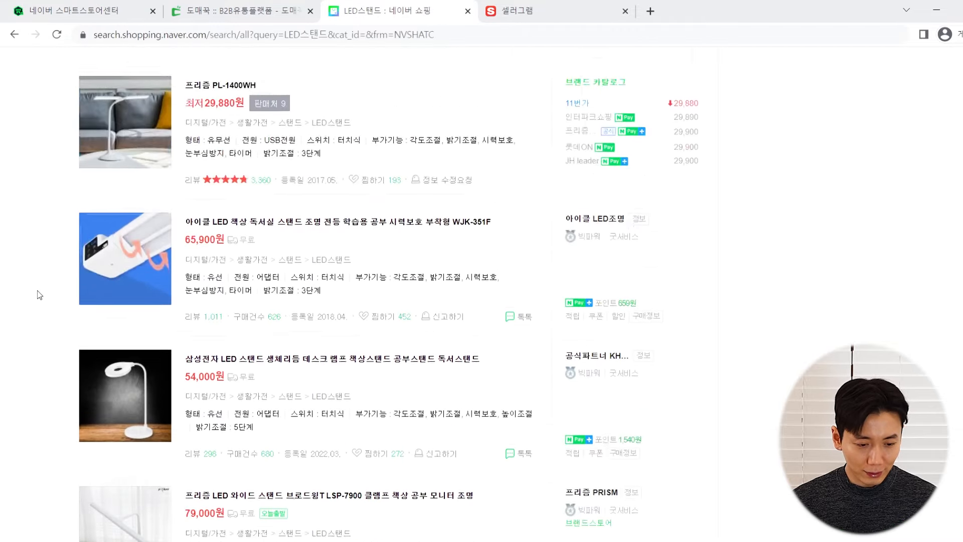
scroll(36, 285, "down", 3)
scroll(35, 283, "down", 3)
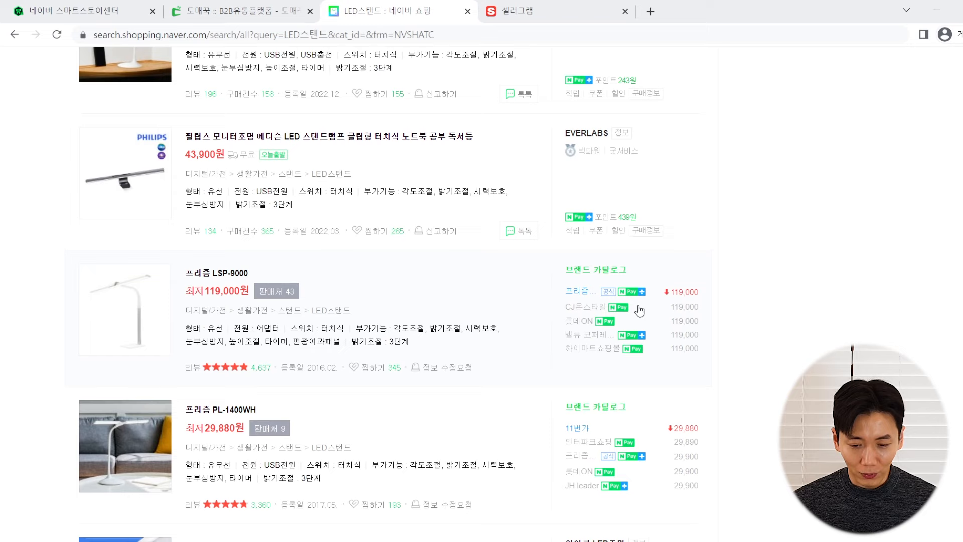
mouse_move(628, 294)
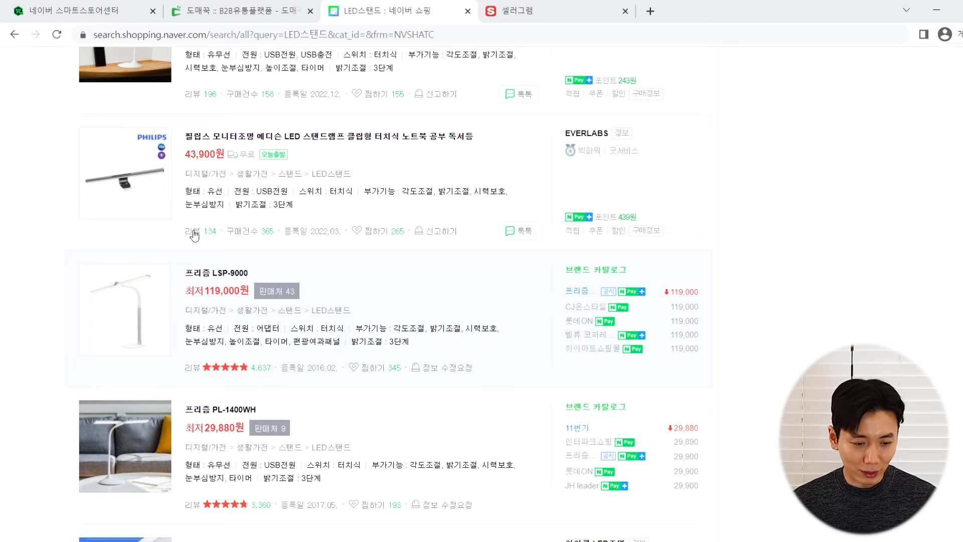
Scroll the Domeggook 파파 LED wide stand details down to the desk photos and 800mm drawing
left_click(221, 5)
scroll(484, 246, "up", 4)
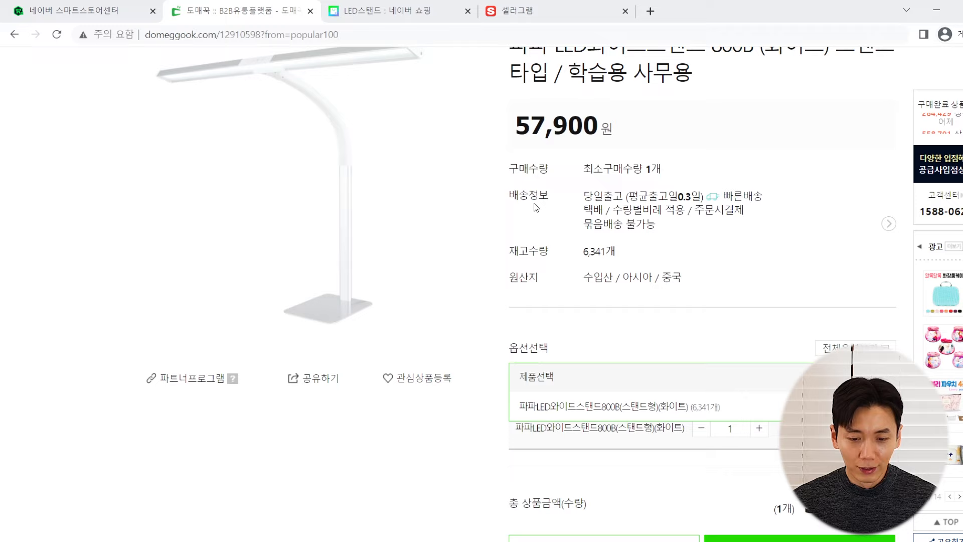
scroll(534, 203, "up", 3)
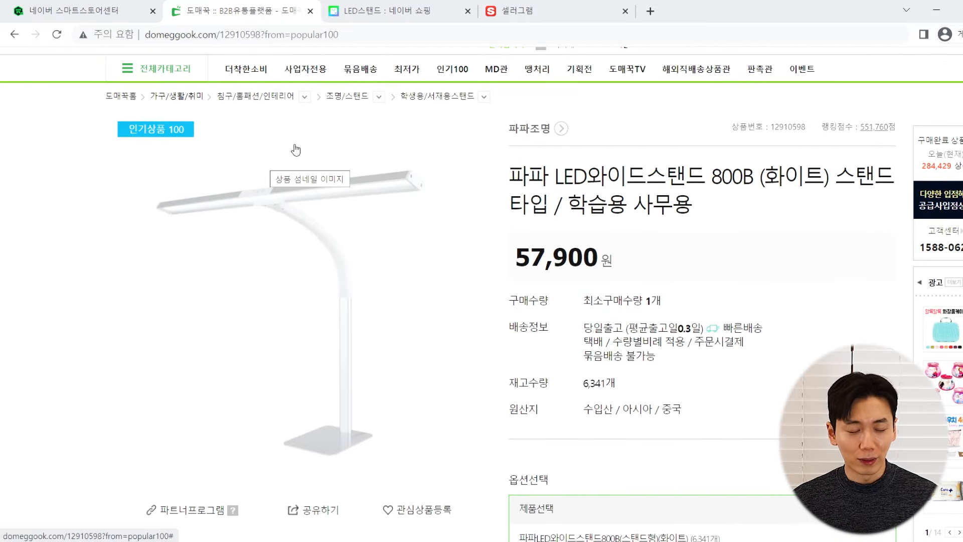
scroll(490, 154, "down", 7)
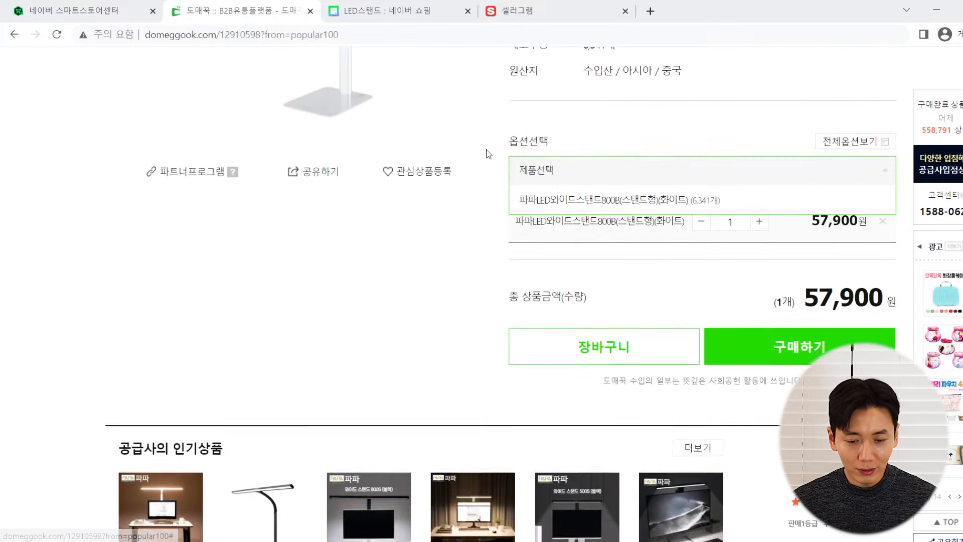
scroll(489, 154, "down", 9)
scroll(483, 166, "down", 15)
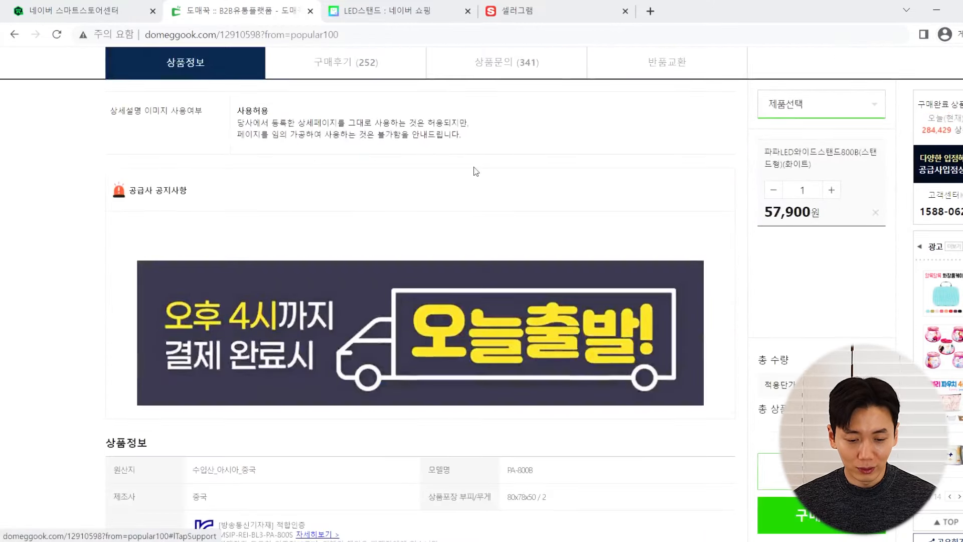
scroll(482, 177, "down", 5)
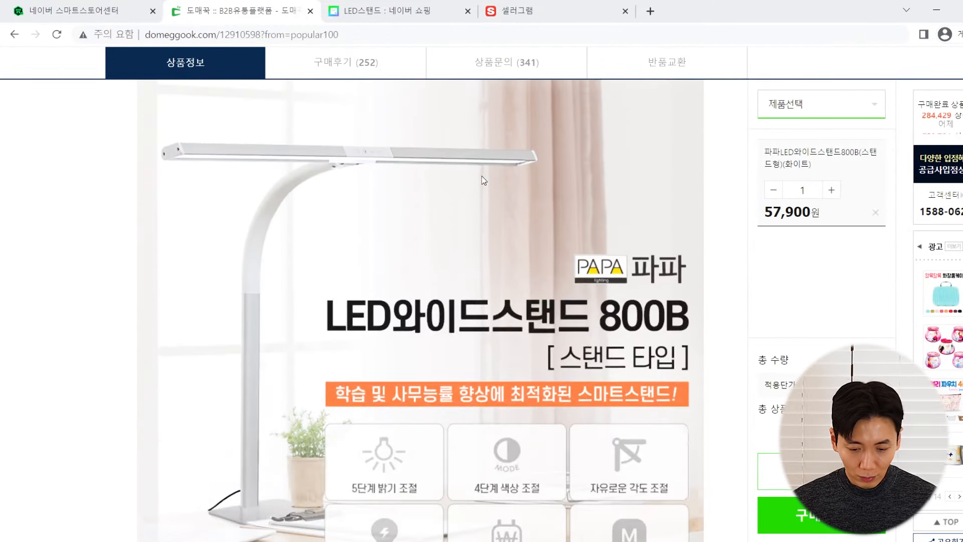
scroll(282, 295, "down", 3)
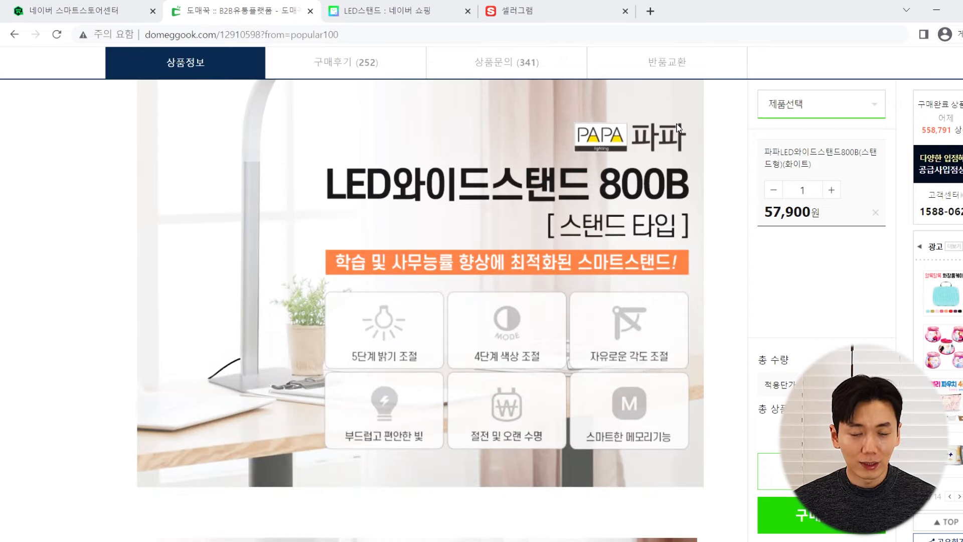
scroll(189, 264, "down", 8)
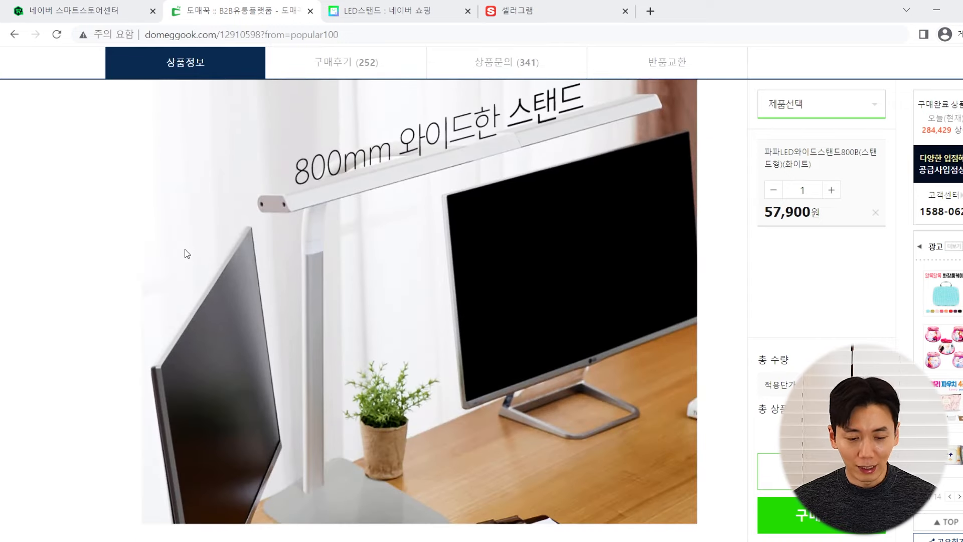
scroll(184, 249, "down", 4)
scroll(184, 248, "down", 5)
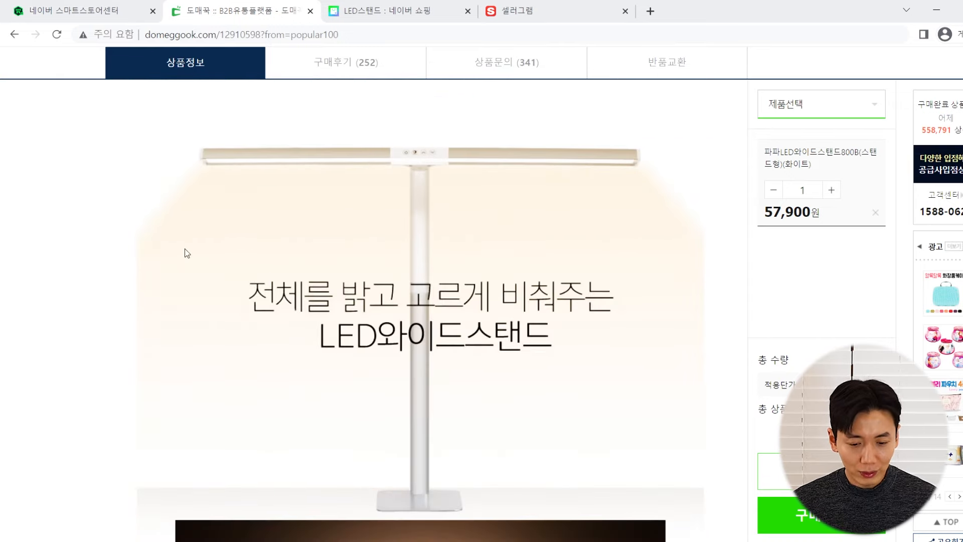
scroll(185, 248, "down", 5)
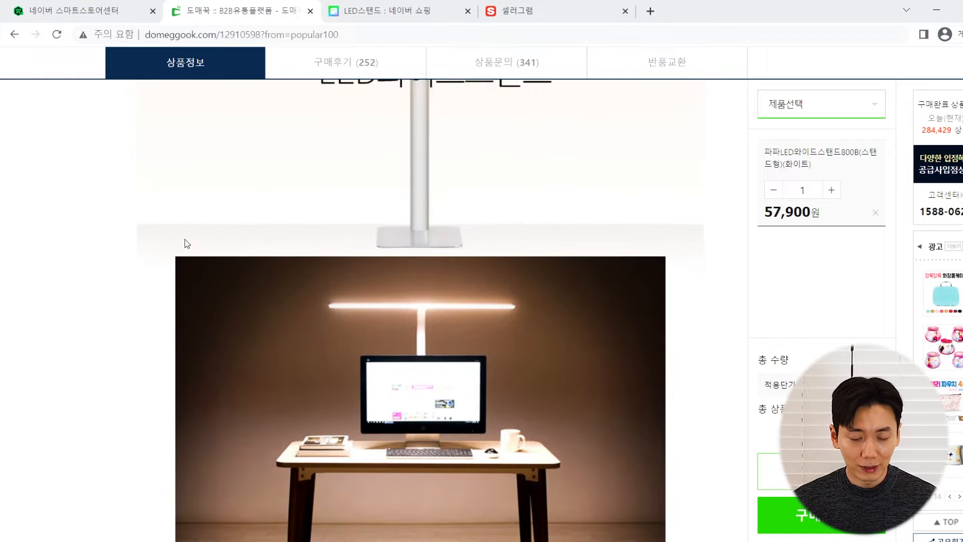
scroll(185, 241, "down", 5)
scroll(182, 227, "up", 10)
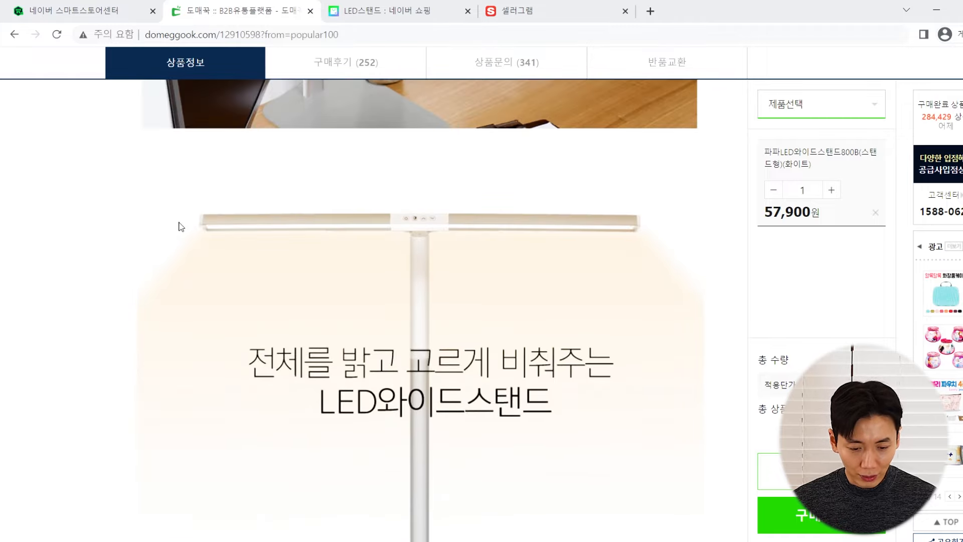
scroll(180, 222, "down", 5)
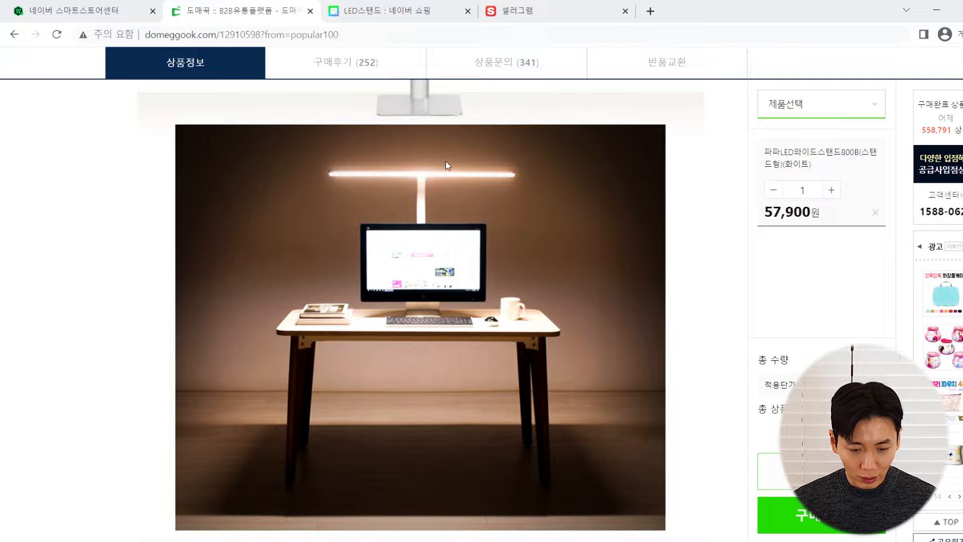
scroll(330, 171, "down", 10)
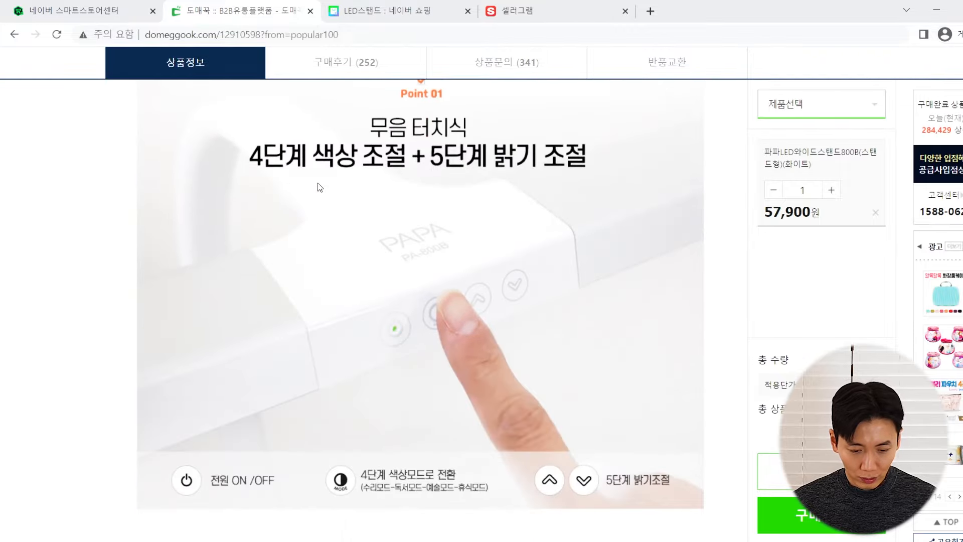
scroll(318, 183, "down", 20)
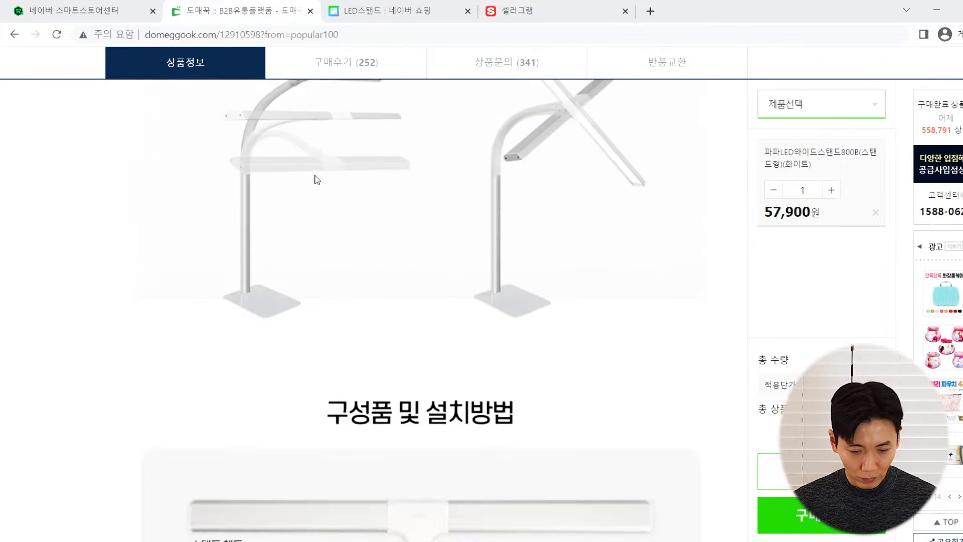
scroll(475, 194, "down", 10)
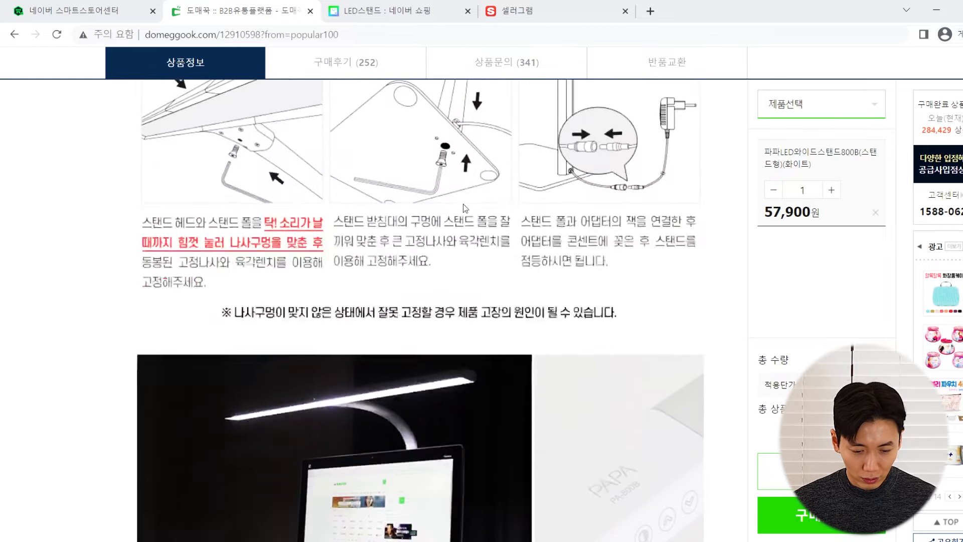
scroll(462, 204, "down", 4)
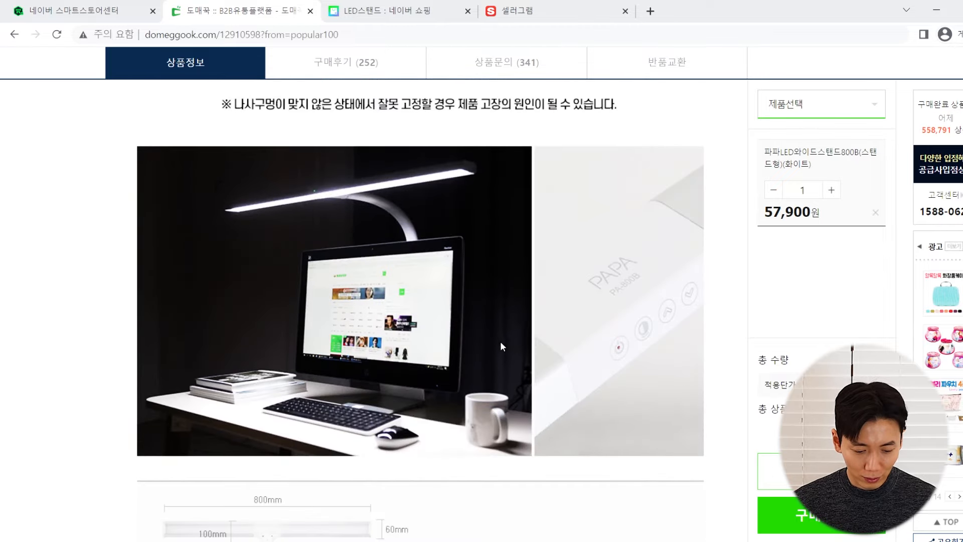
Capture the lamp-on-desk photo with Snipping Tool, found by searching 캡처
left_click(15, 541)
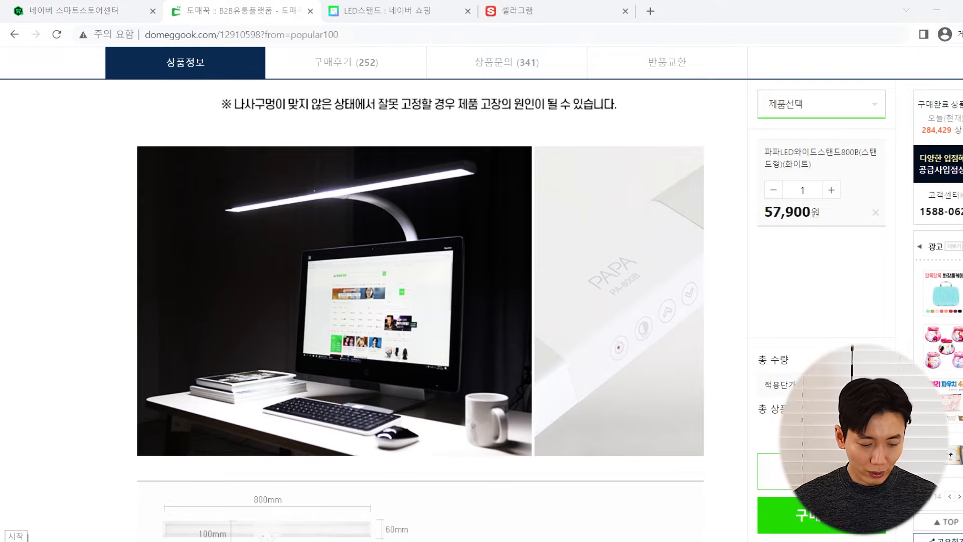
type("ㅋ캡처")
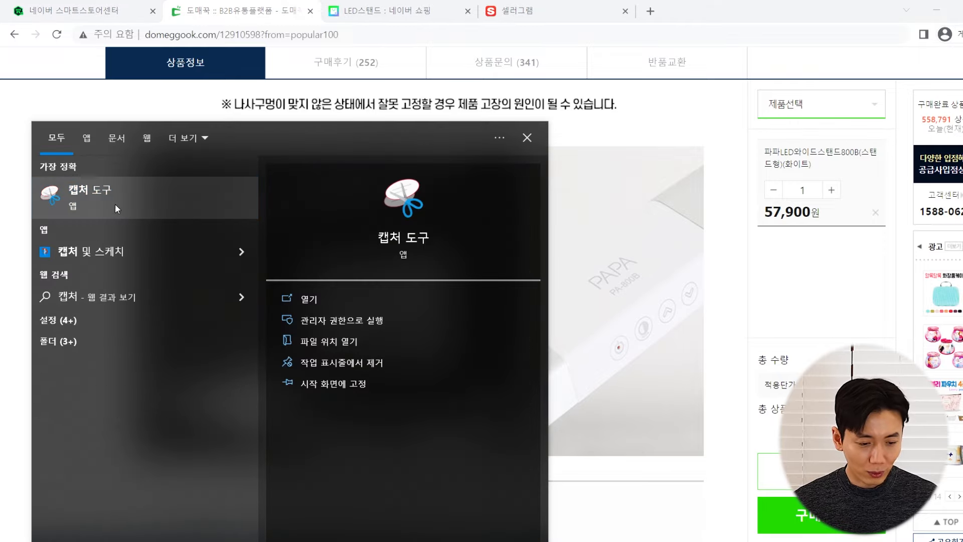
left_click(115, 204)
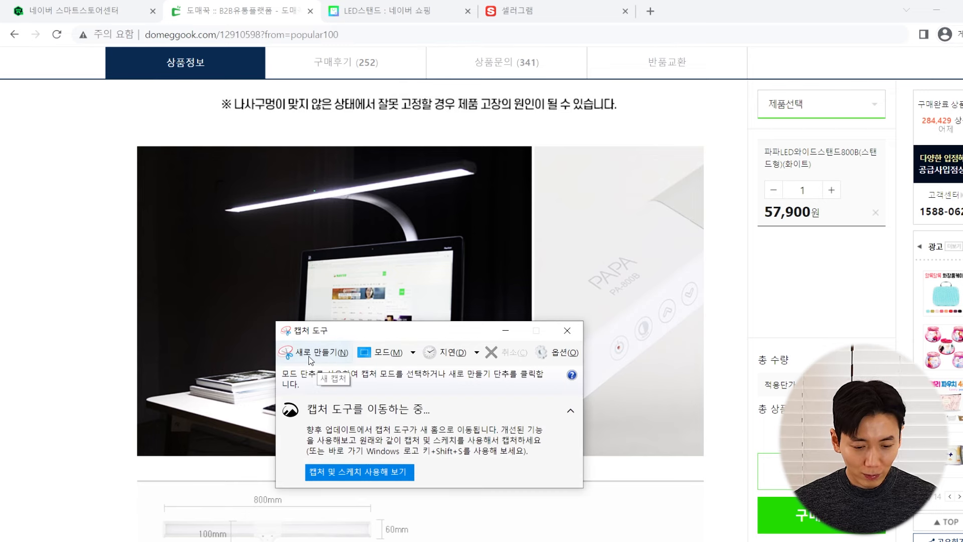
left_click(316, 353)
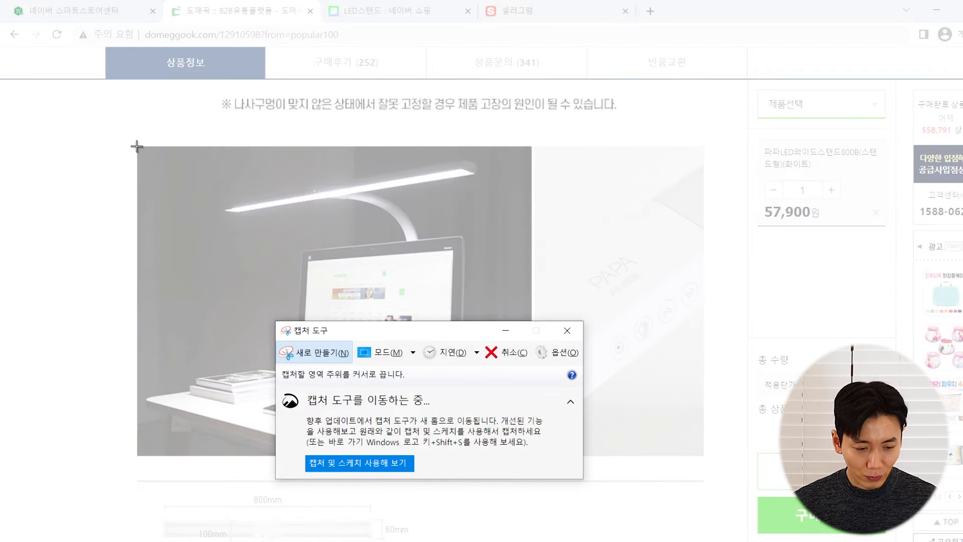
left_click_drag(138, 147, 532, 453)
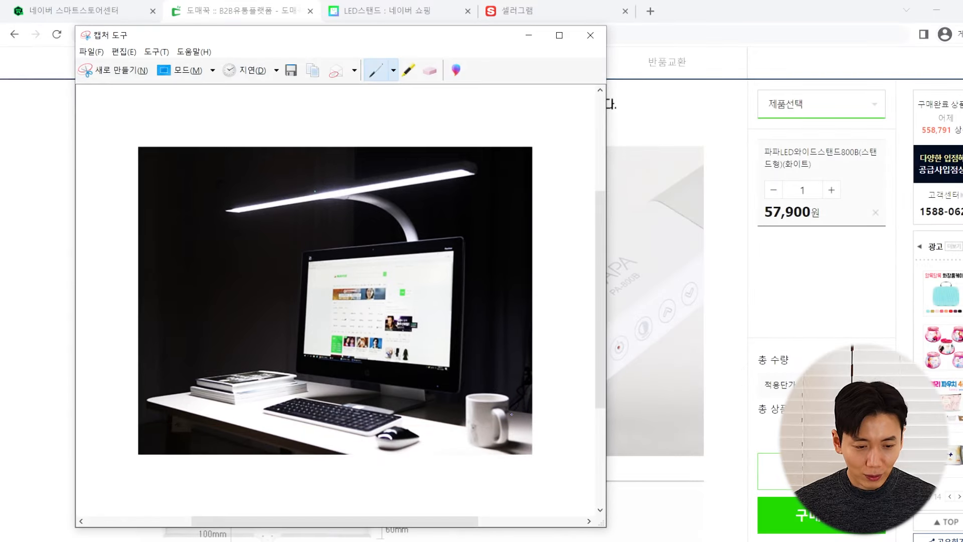
Save the capture to the Desktop as a JPEG named 'main' and close Snipping Tool
left_click(291, 71)
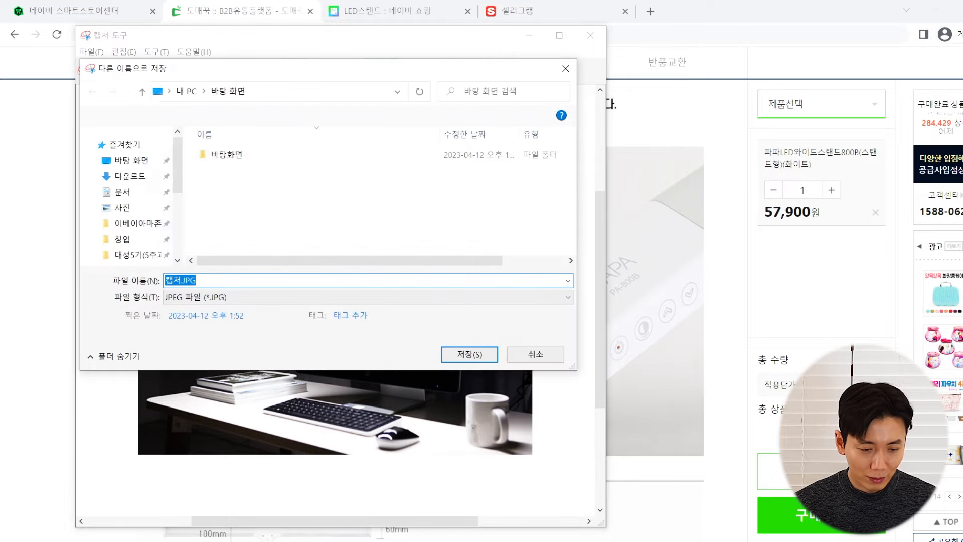
type("main")
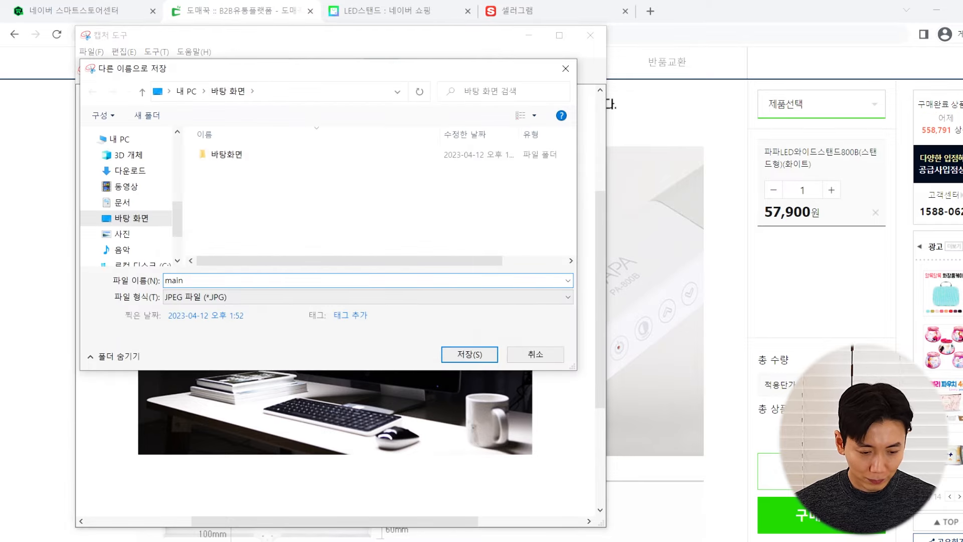
key("Return")
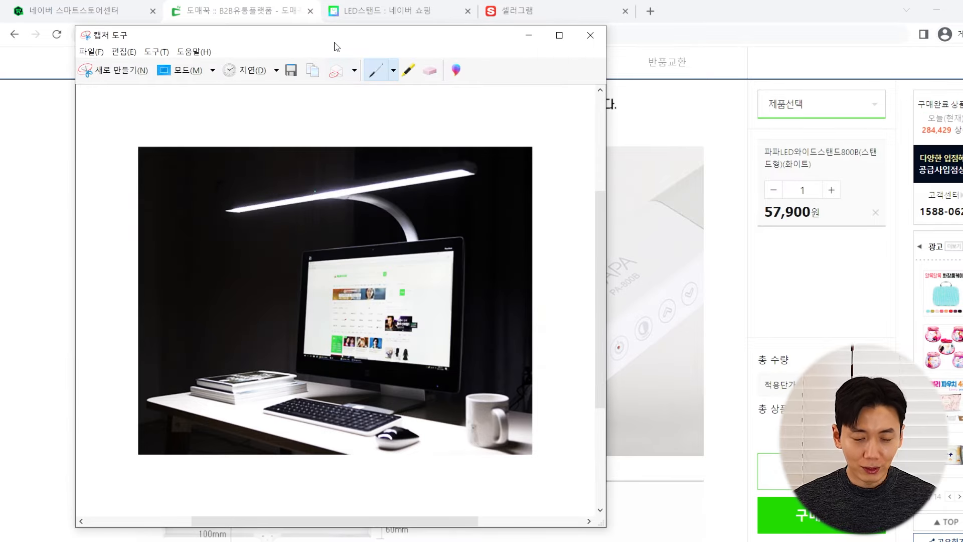
key("alt+F4")
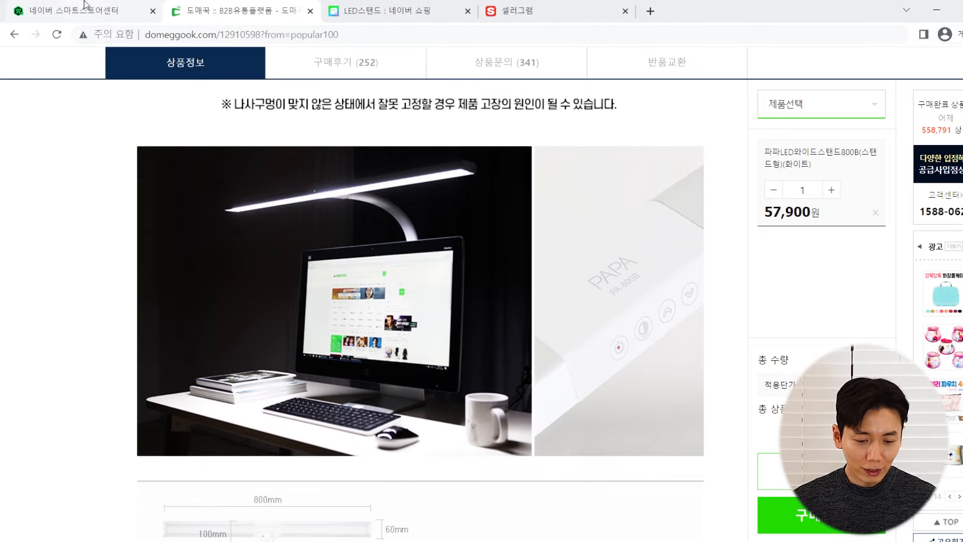
Return to the registration form and highlight the 1000 x 1000 recommended image size note
left_click(86, 7)
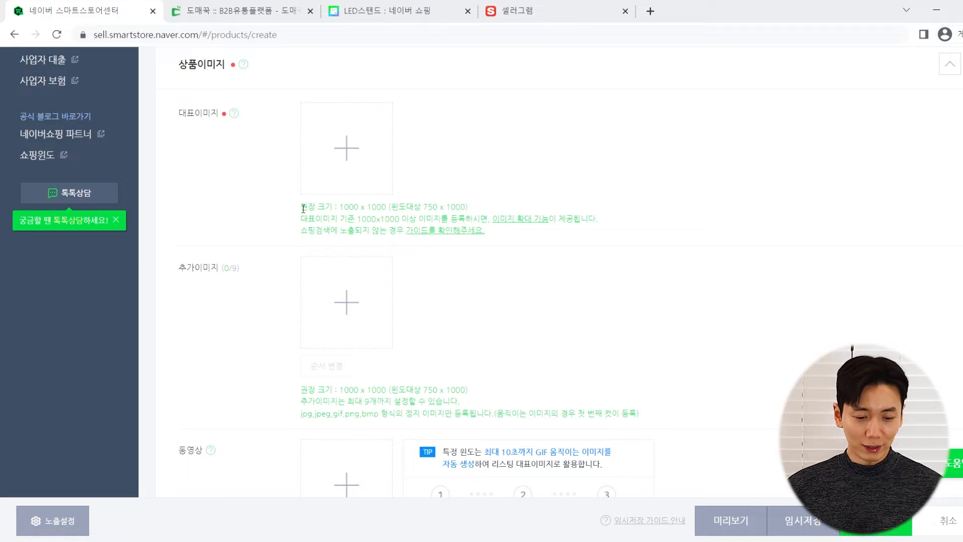
left_click_drag(301, 208, 408, 209)
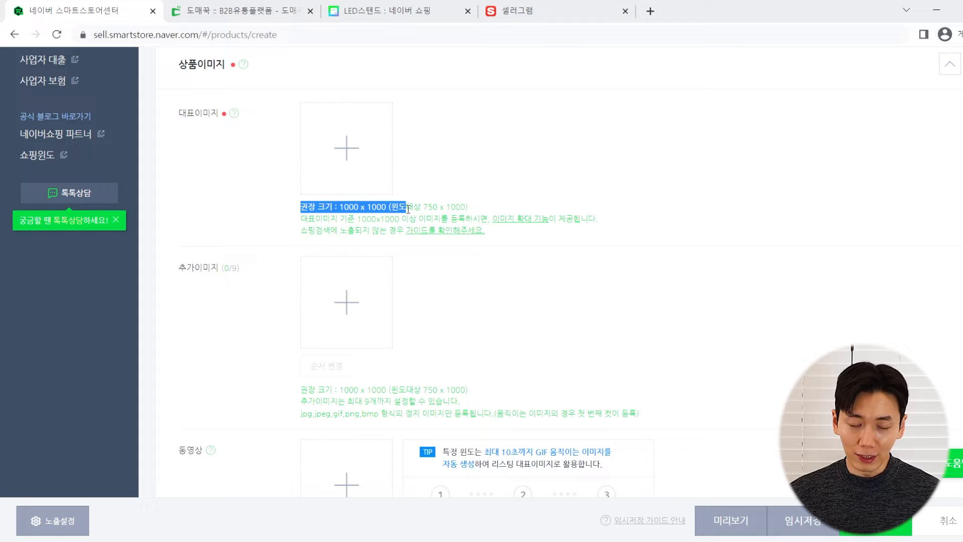
left_click_drag(286, 208, 473, 208)
left_click(441, 218)
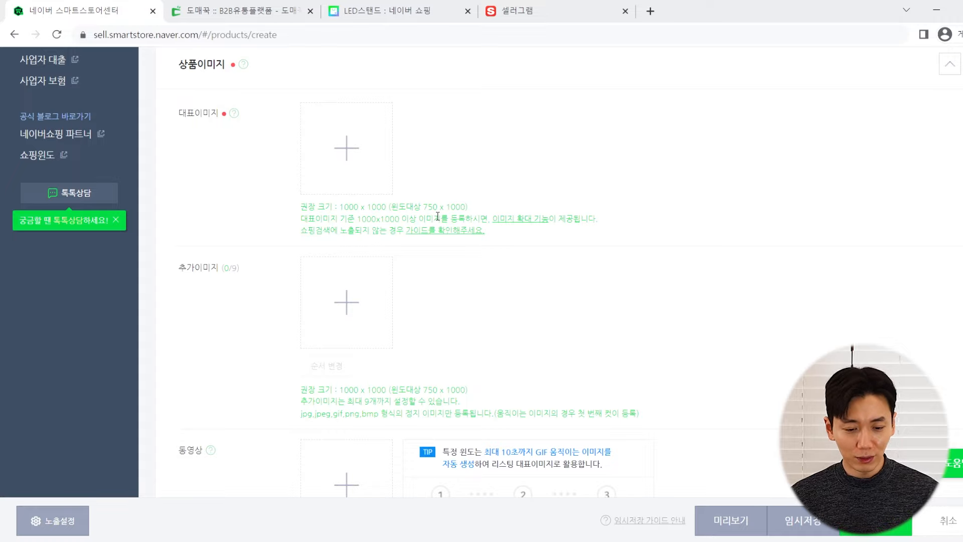
Open the desktop's main.JPG in ALSee to confirm it measures 750 x 584 pixels, then close it
left_click(936, 11)
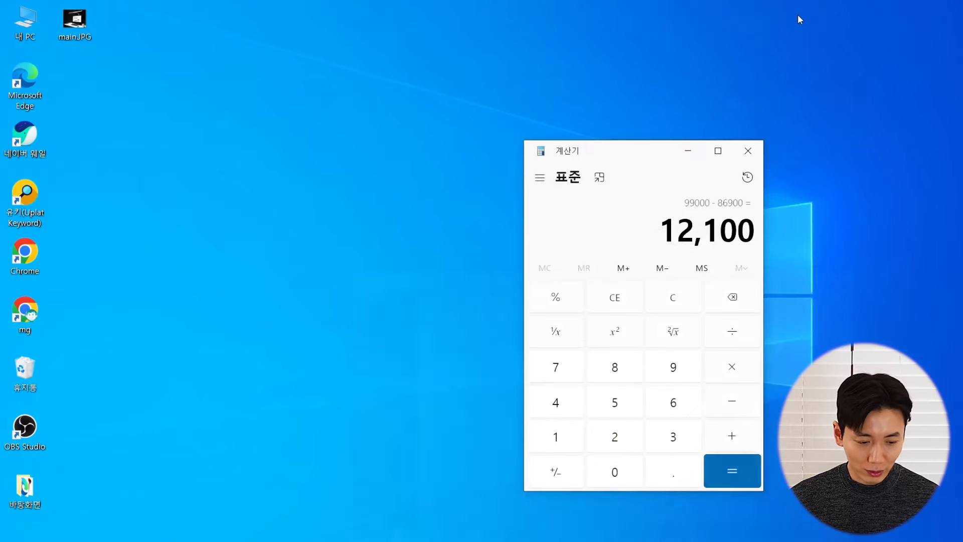
left_click(84, 19)
left_click_drag(83, 19, 206, 97)
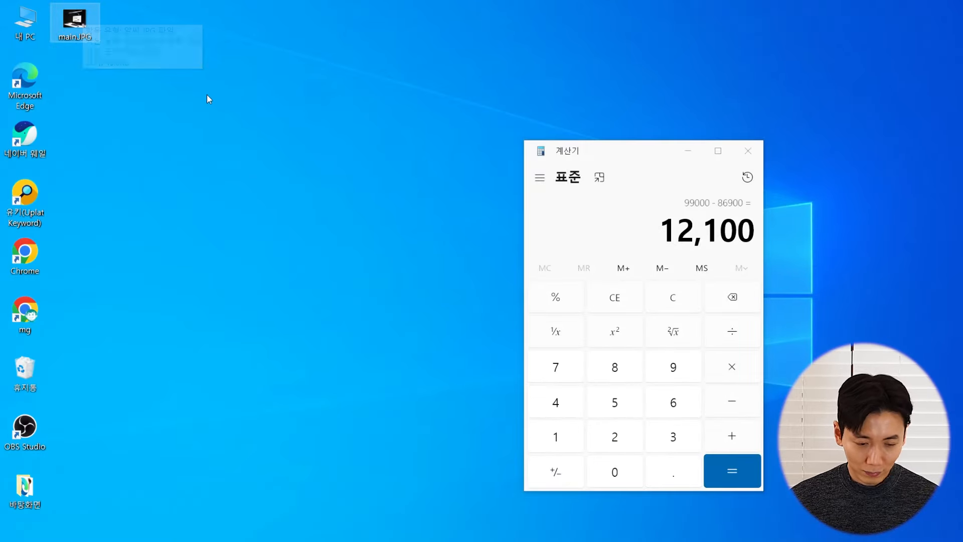
left_click(747, 150)
key("Return")
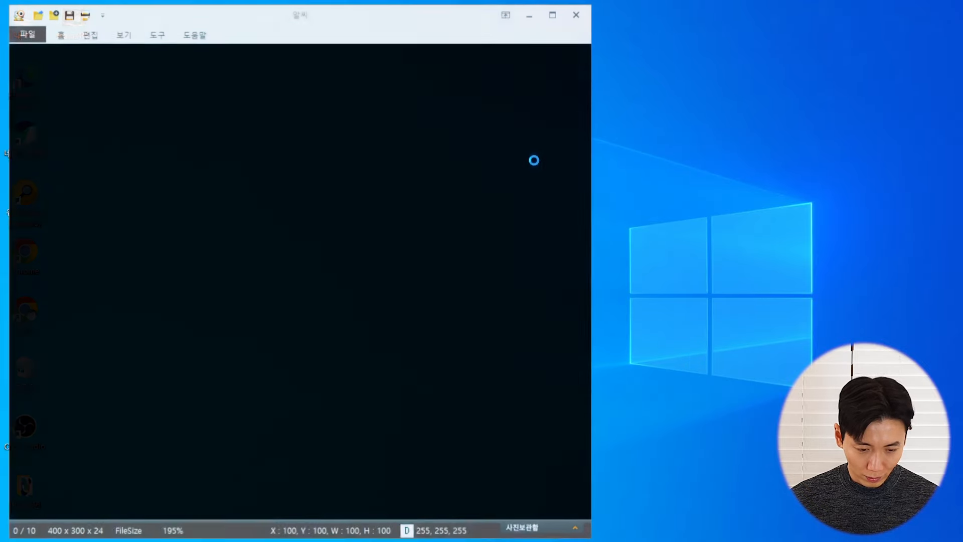
left_click_drag(464, 17, 691, 13)
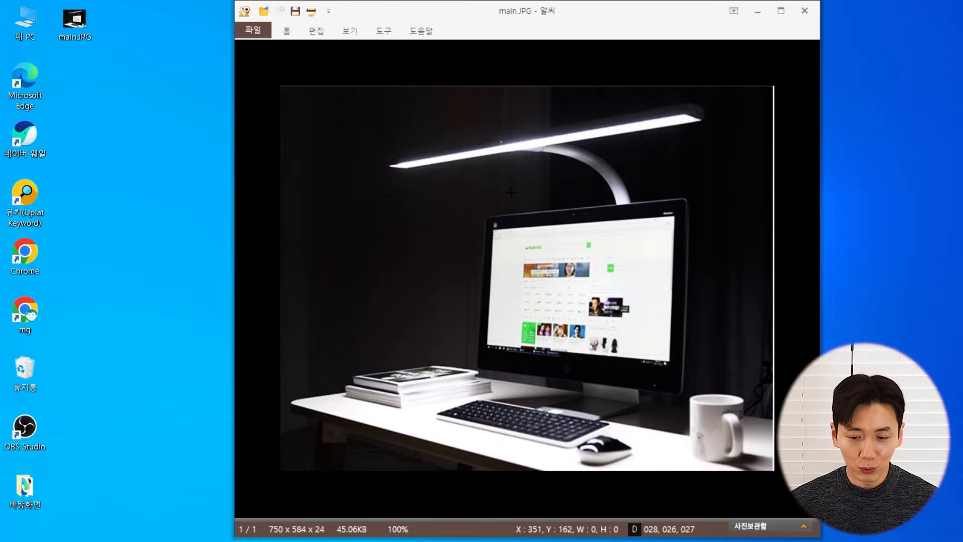
left_click(804, 11)
key("super")
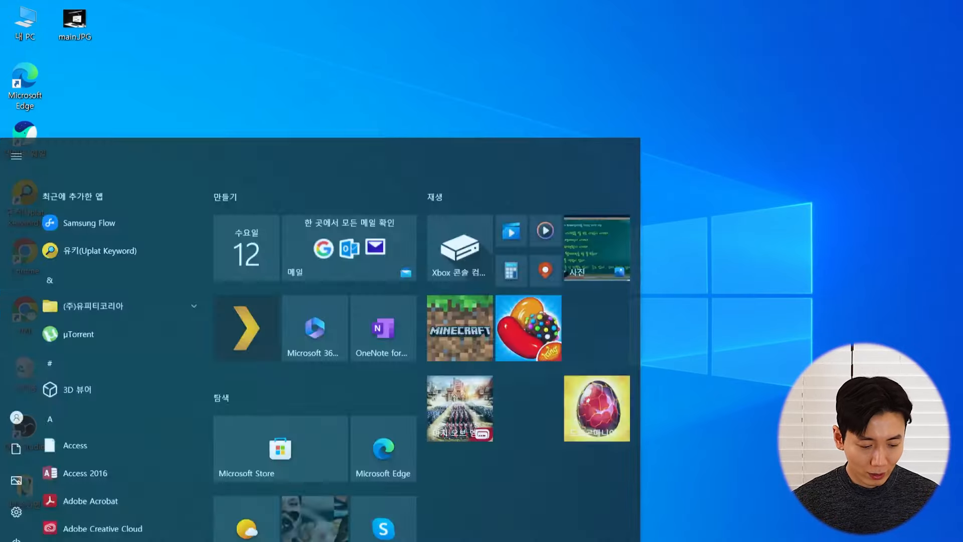
Launch Paint (그림) and load main.JPG into a maximized Paint window
type("그림")
key("Return")
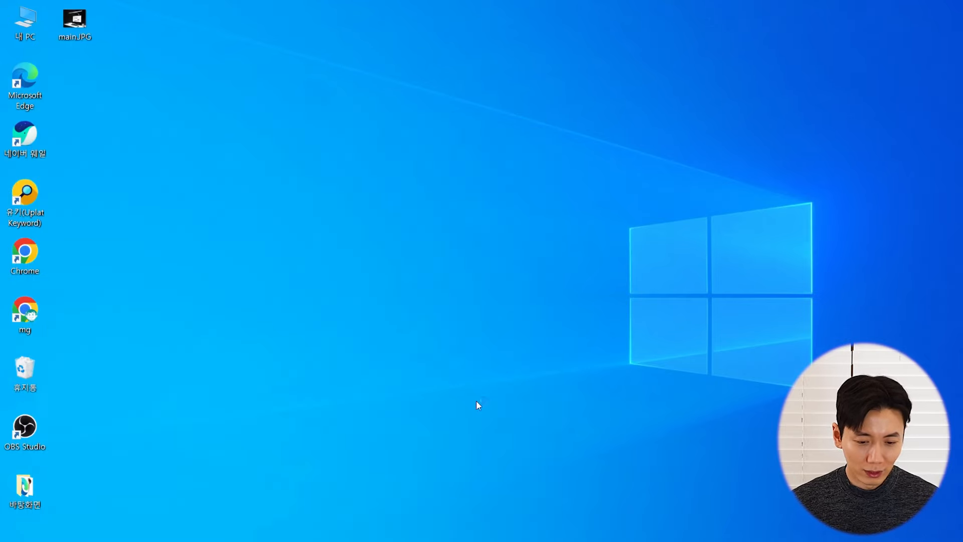
mouse_move(534, 45)
left_mouse_down()
mouse_move(525, 32)
mouse_move(486, 33)
left_mouse_up()
left_click_drag(74, 20, 576, 273)
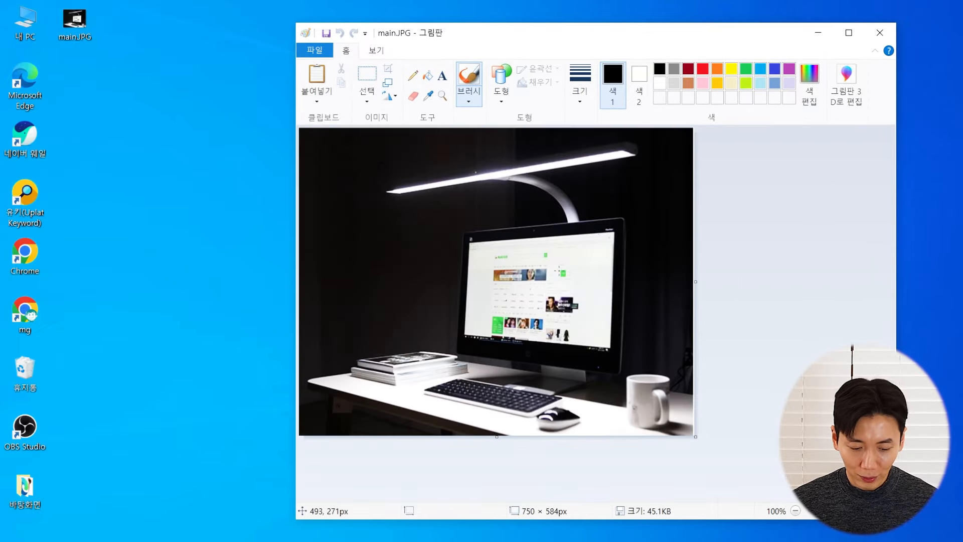
double_click(417, 36)
Resize the image by pixels to 1000 × 1000 with aspect ratio unlocked, and save it
left_click(81, 23)
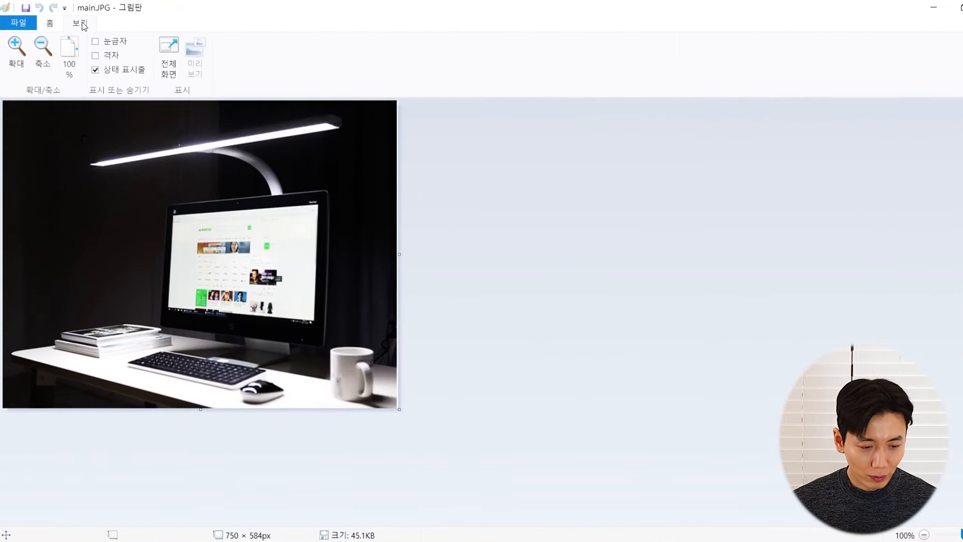
left_click(49, 24)
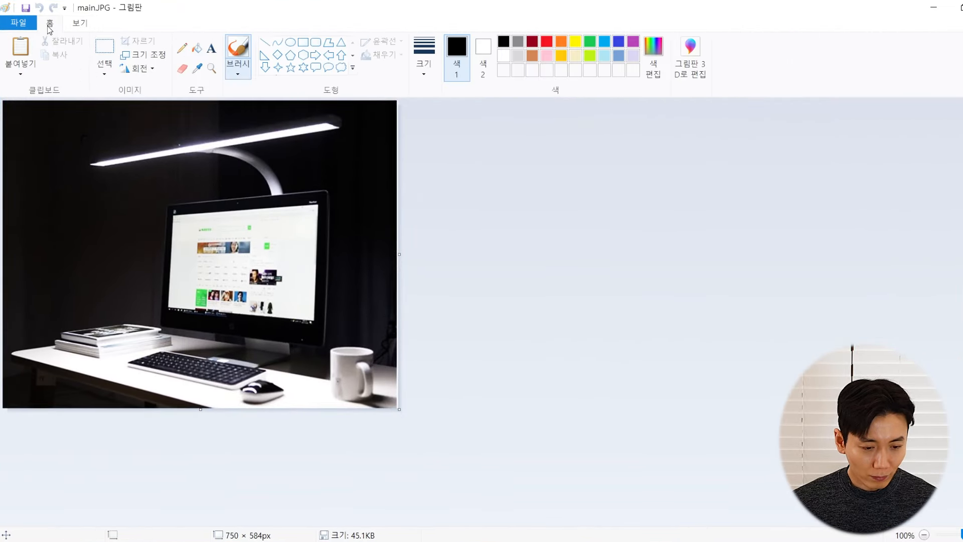
left_click(155, 59)
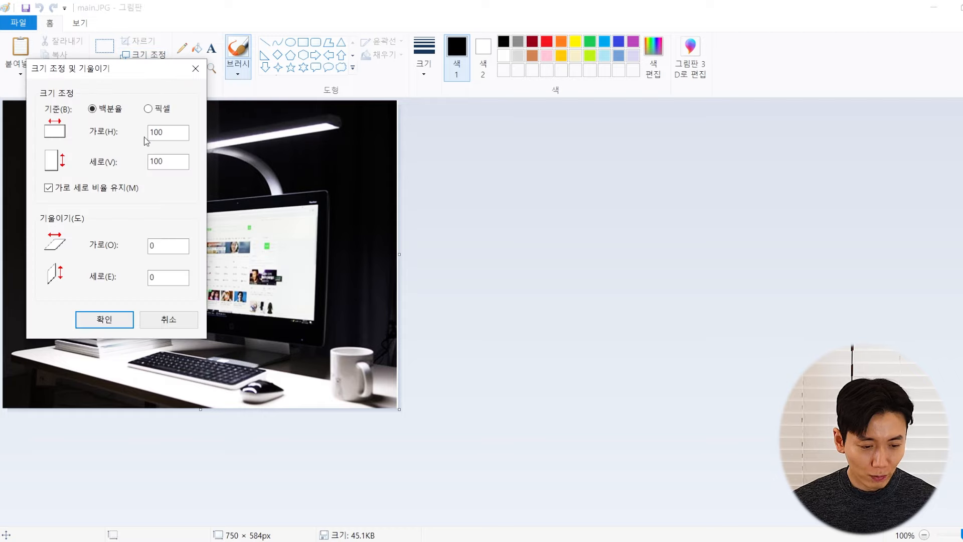
left_click(162, 108)
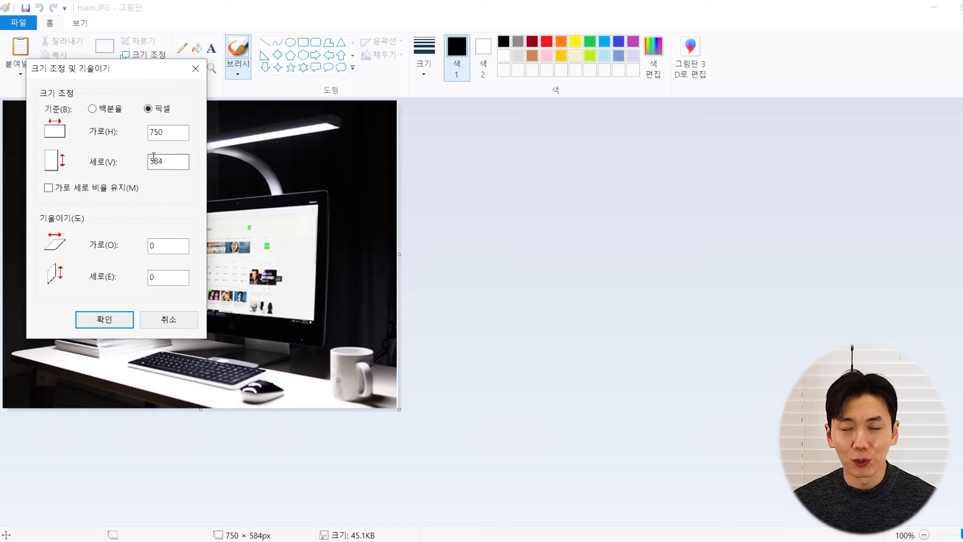
double_click(155, 132)
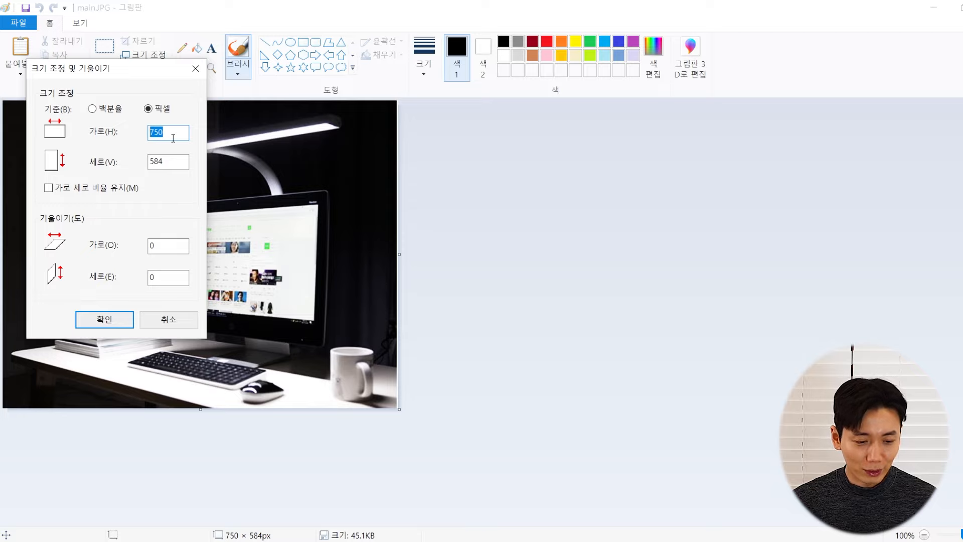
type("1000")
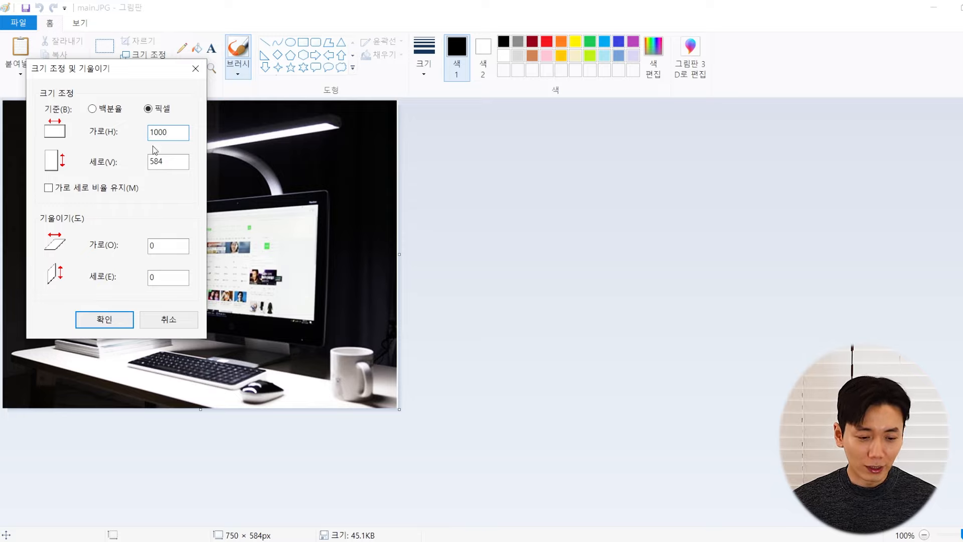
double_click(170, 161)
type("1000")
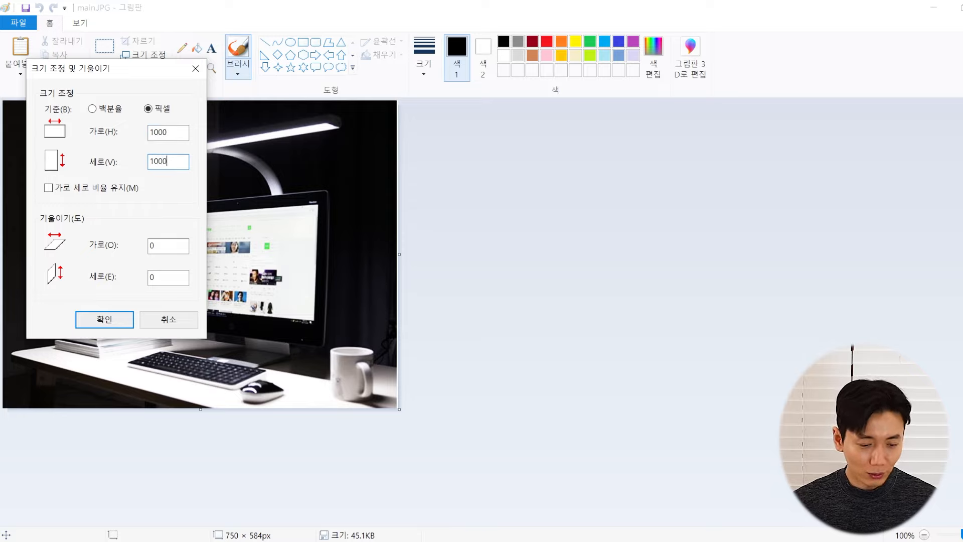
left_click(104, 323)
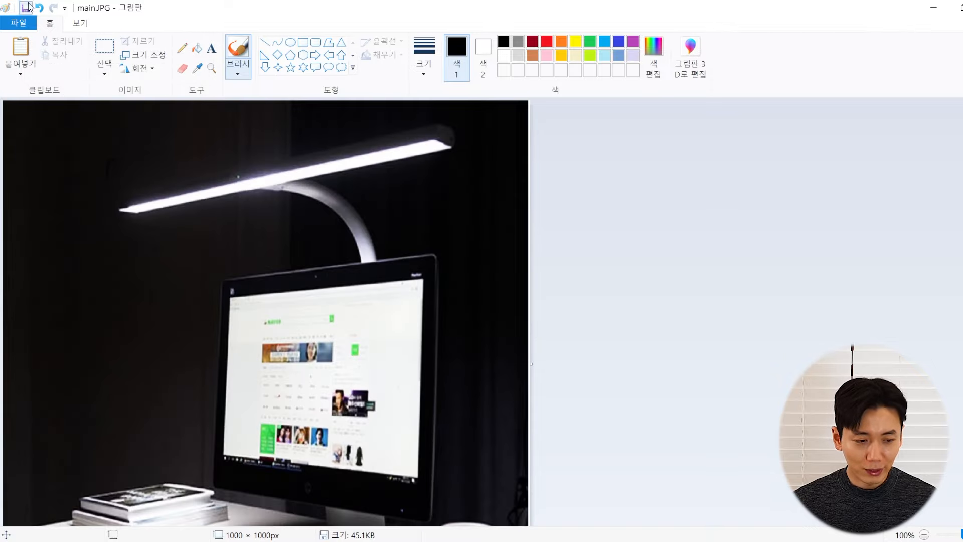
left_click(26, 8)
Close Paint and open the resized main.JPG in ALSee to verify its 1000 × 1000 size
left_click(962, 7)
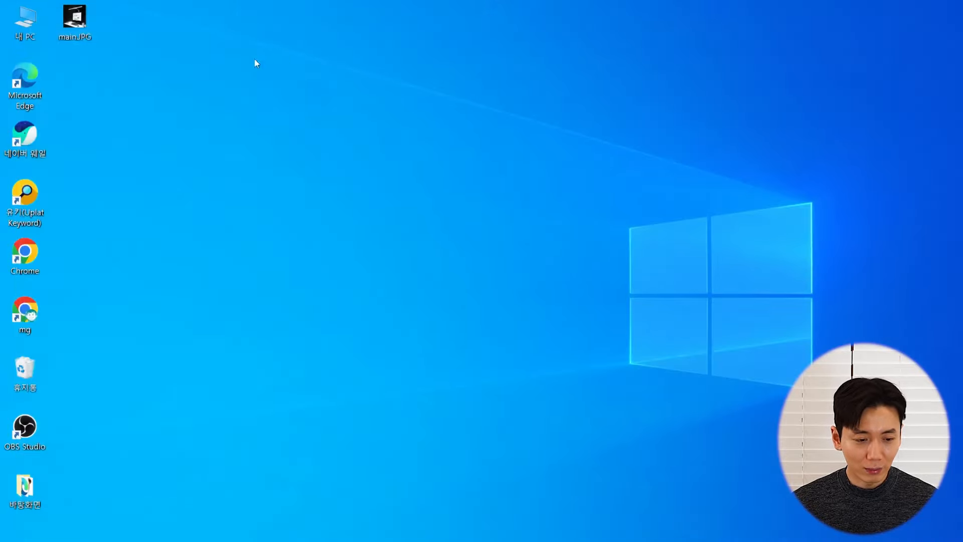
left_click(63, 19)
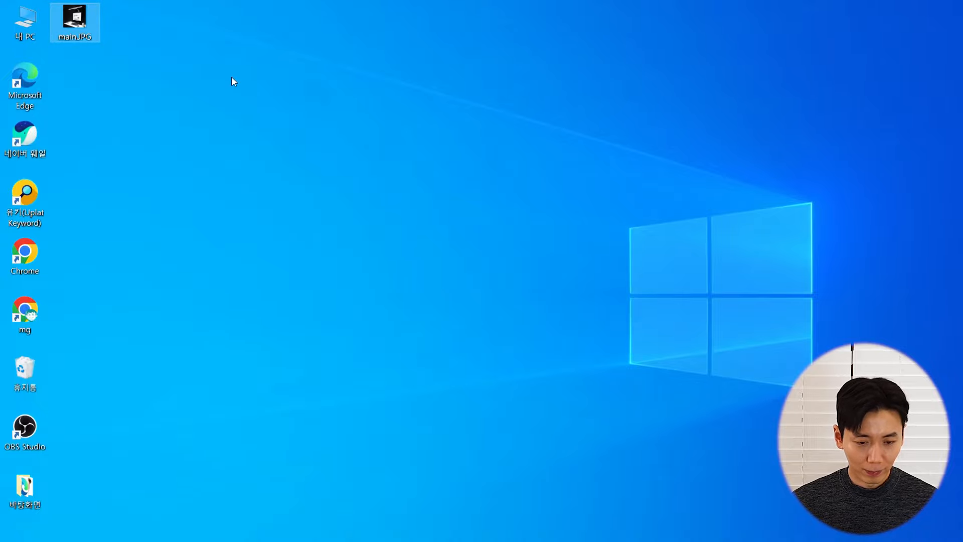
key("Return")
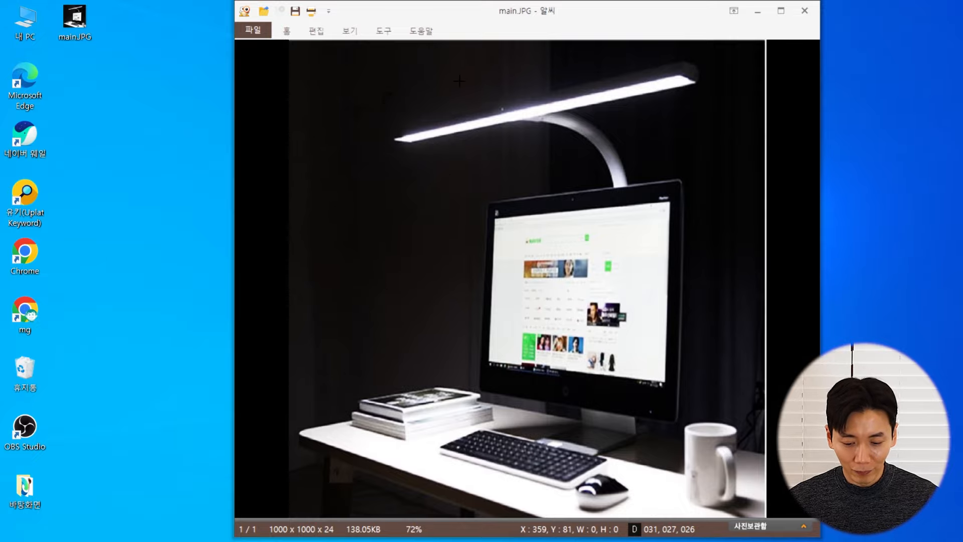
Upload main.JPG from the Desktop as the 대표이미지 via the 내 사진 option
key("Escape")
left_click(620, 538)
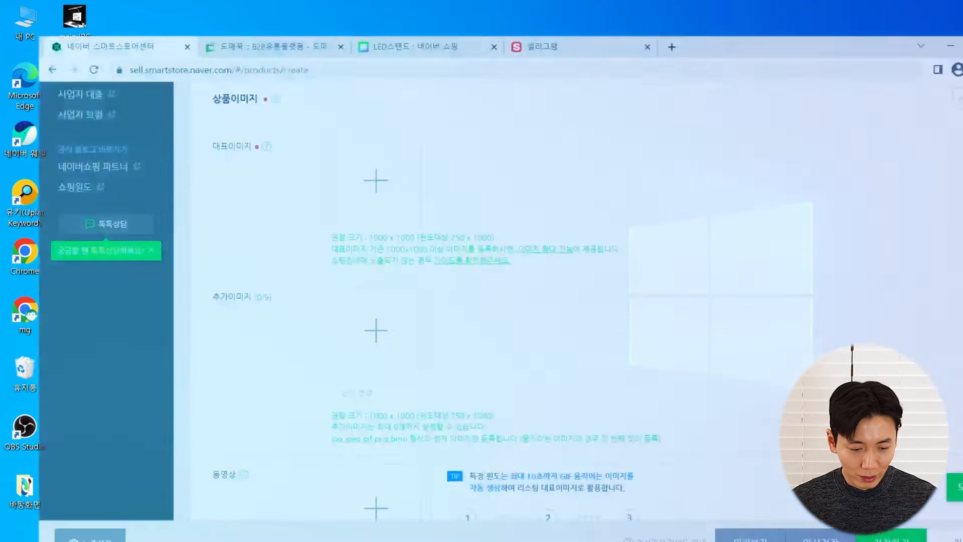
scroll(250, 281, "up", 2)
scroll(261, 291, "down", 1)
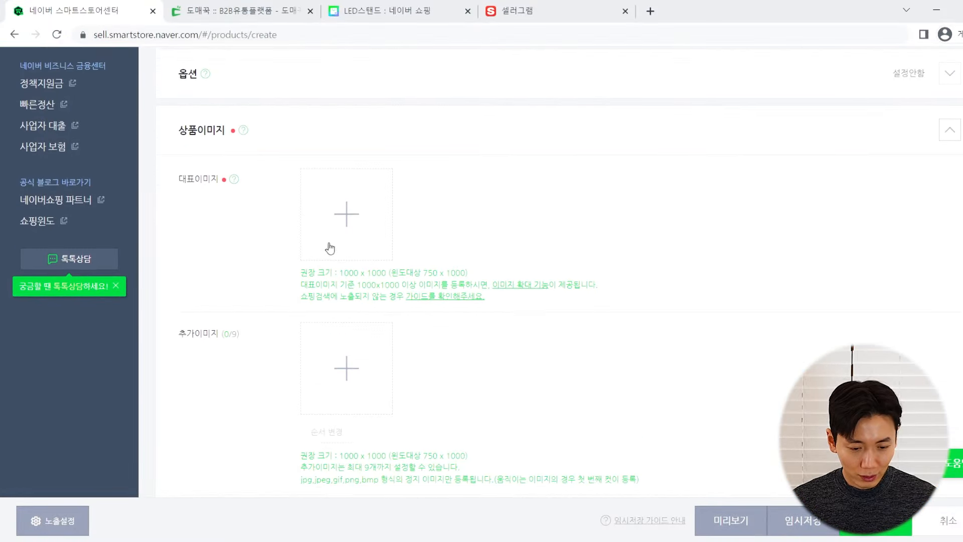
left_click(354, 218)
left_click(457, 153)
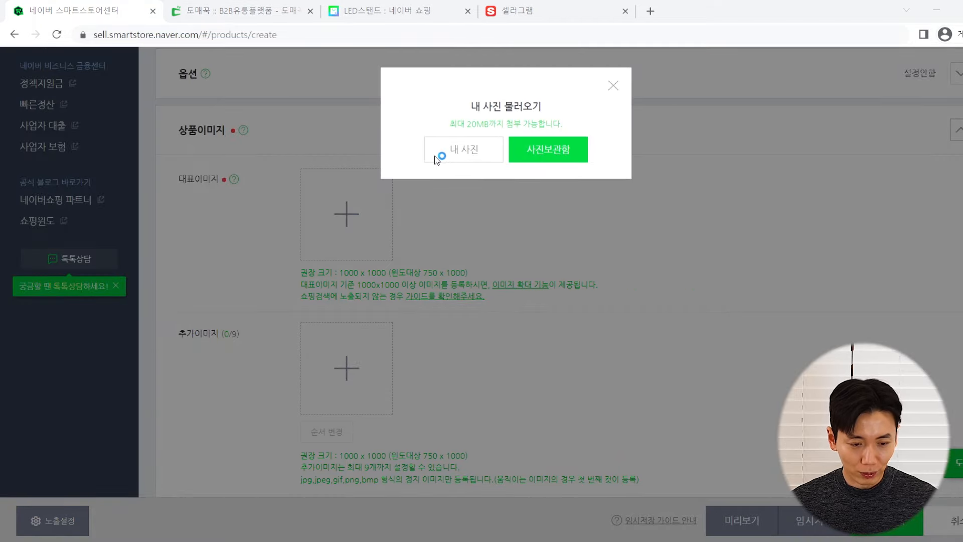
left_click(71, 103)
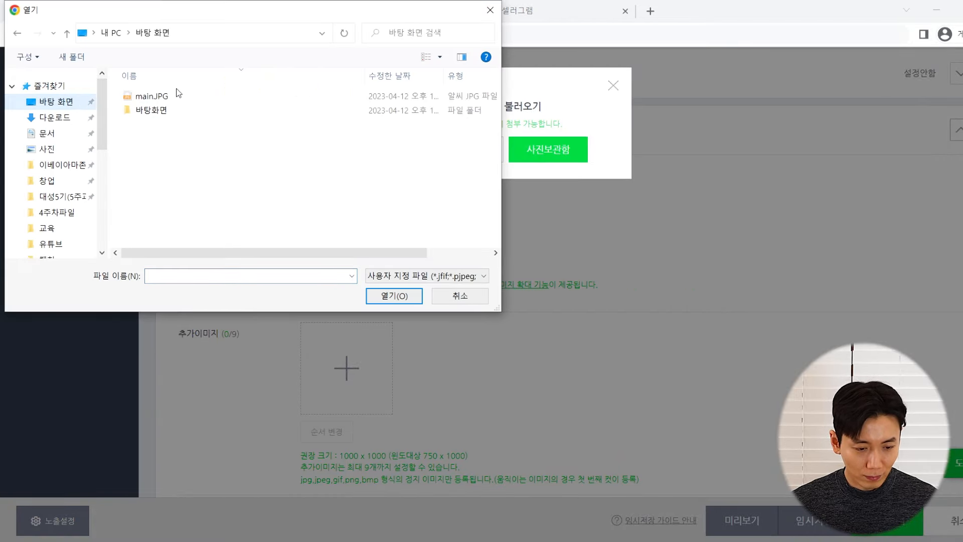
left_click(175, 97)
double_click(176, 97)
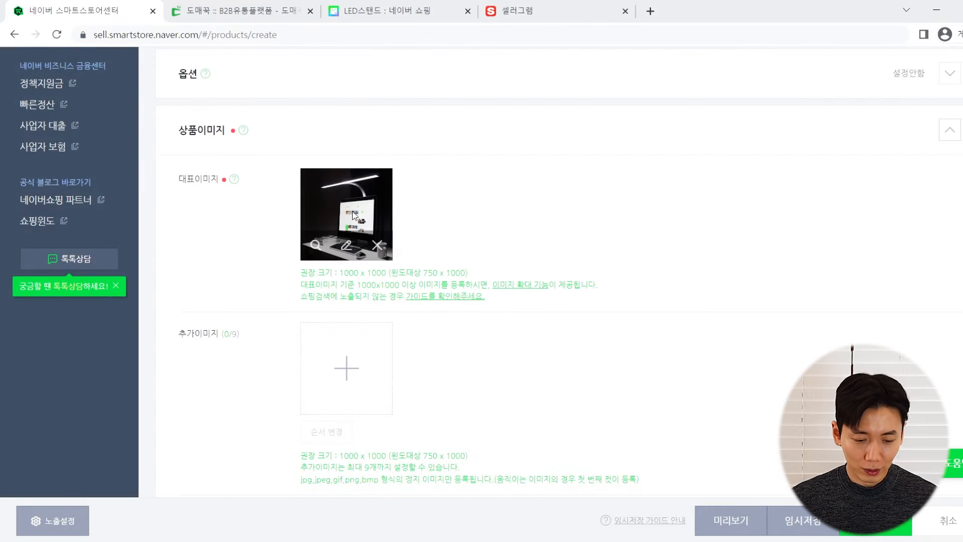
Preview the uploaded main image enlarged, close it, and scroll down toward 상세설명
left_click(315, 245)
scroll(704, 275, "down", 5)
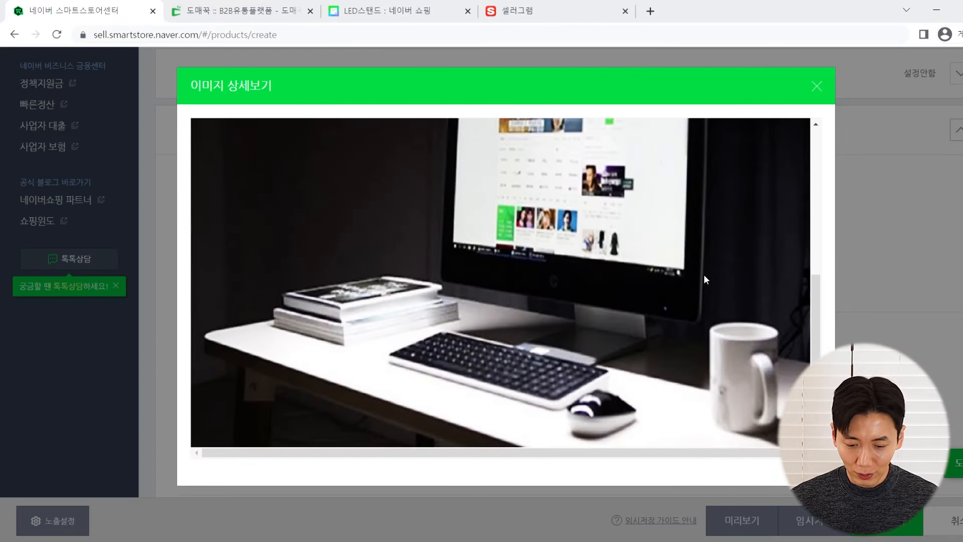
scroll(779, 128, "up", 5)
left_click(816, 87)
scroll(533, 218, "down", 3)
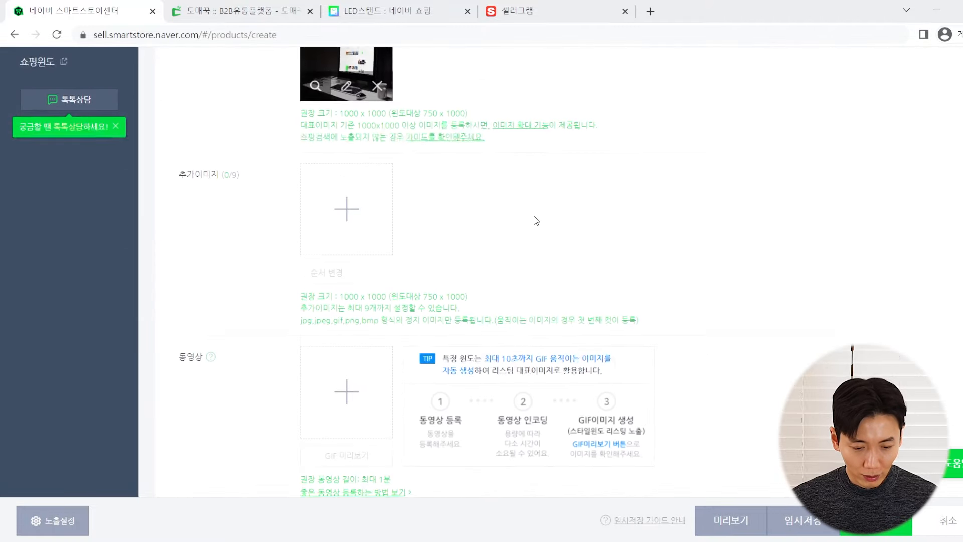
scroll(503, 224, "up", 2)
left_click_drag(183, 272, 225, 265)
left_click(222, 291)
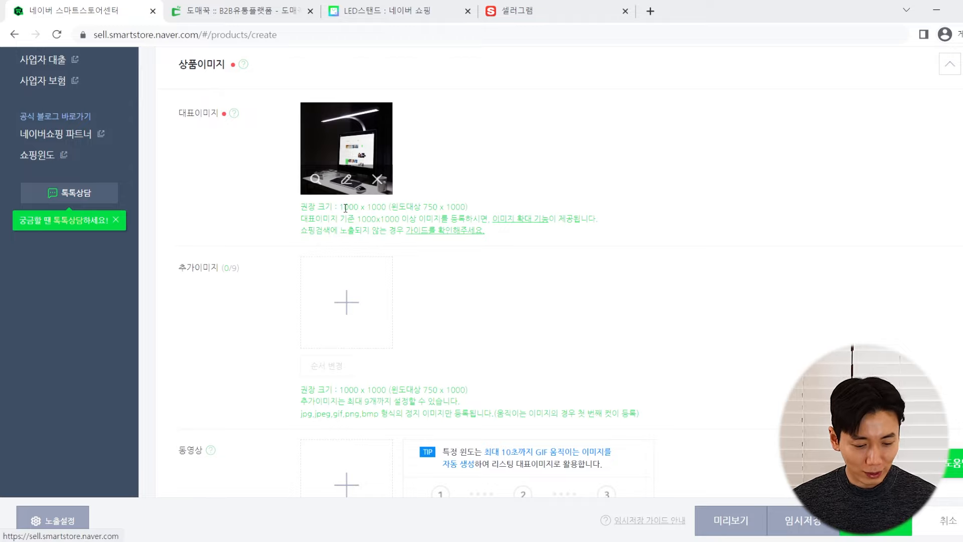
scroll(284, 250, "down", 4)
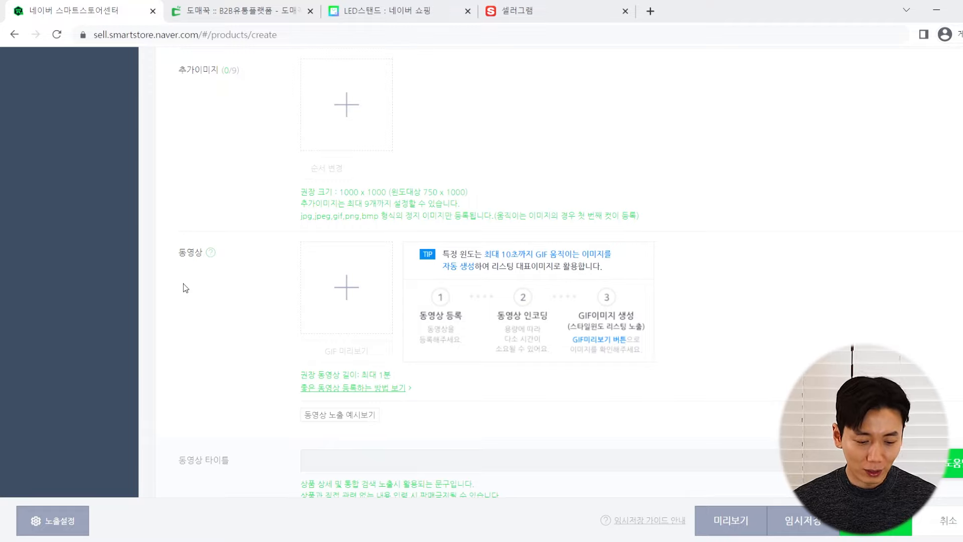
scroll(186, 288, "down", 9)
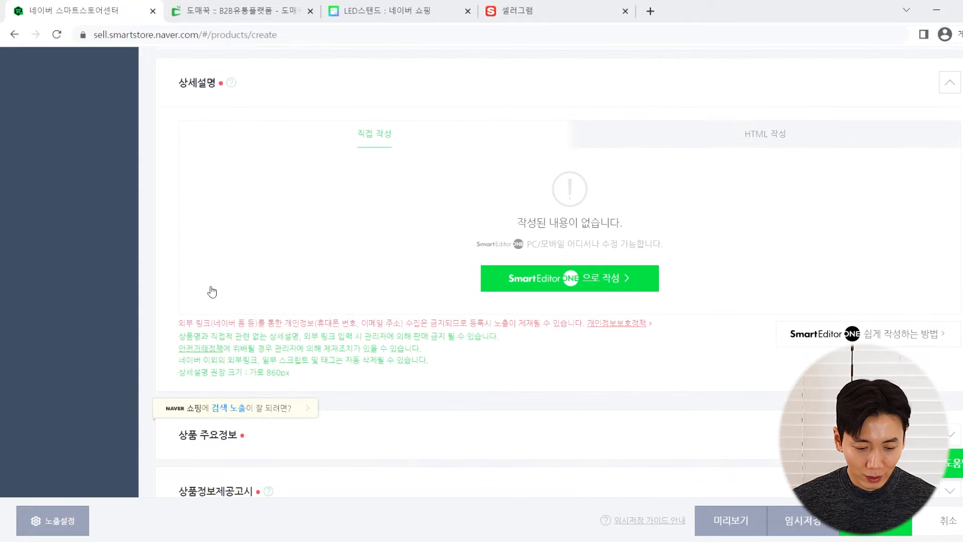
scroll(238, 171, "up", 1)
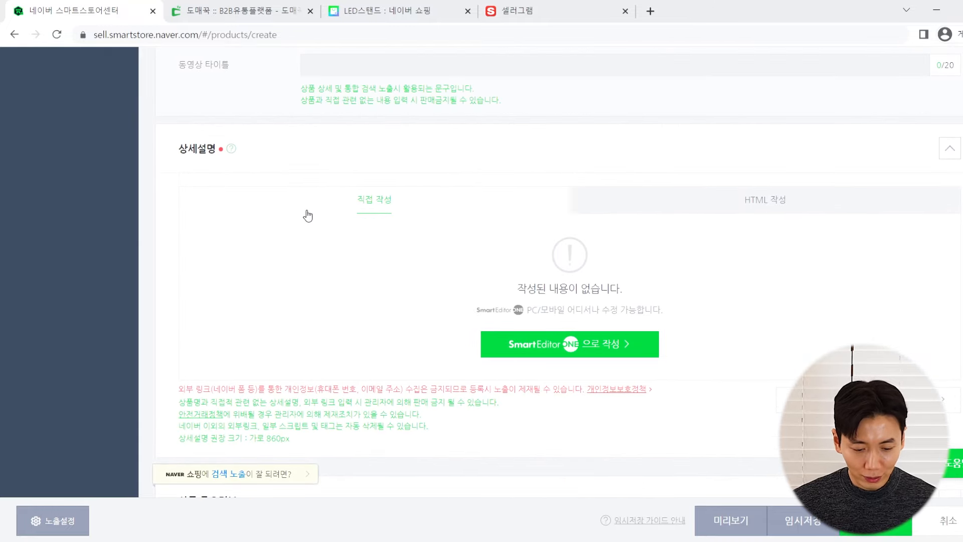
Open the Domeggook installation-guide image in its own new tab using its copied image address
left_click(311, 4)
scroll(170, 283, "down", 8)
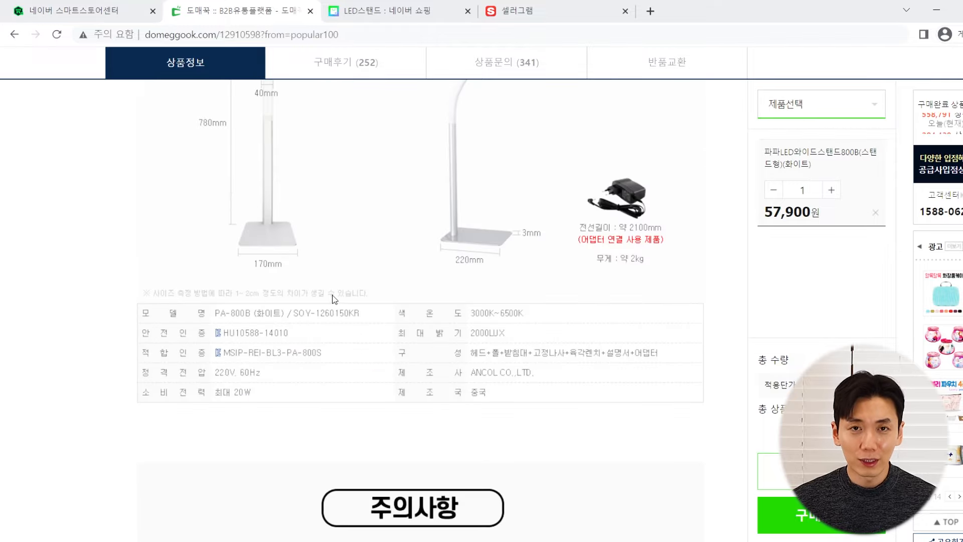
scroll(334, 300, "up", 5)
scroll(335, 300, "down", 20)
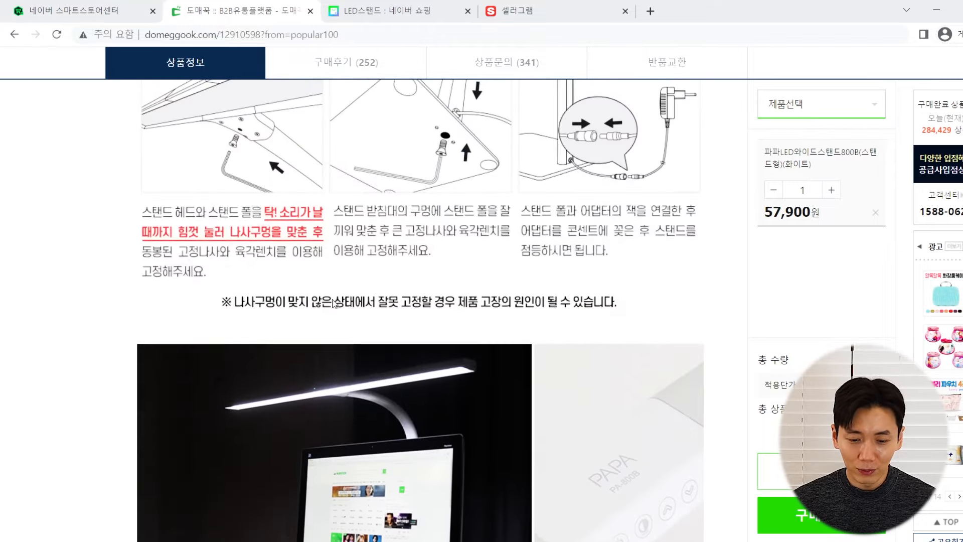
scroll(329, 300, "up", 15)
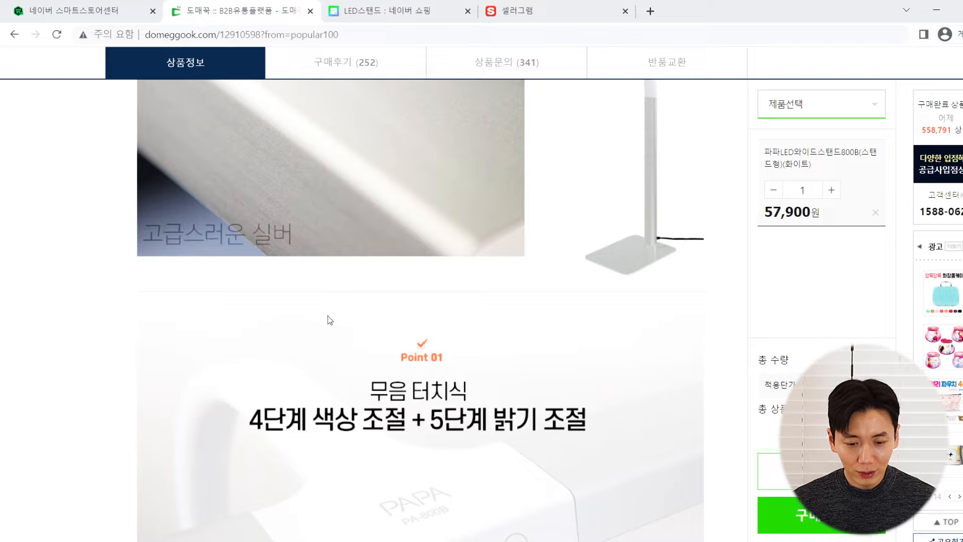
scroll(309, 339, "up", 8)
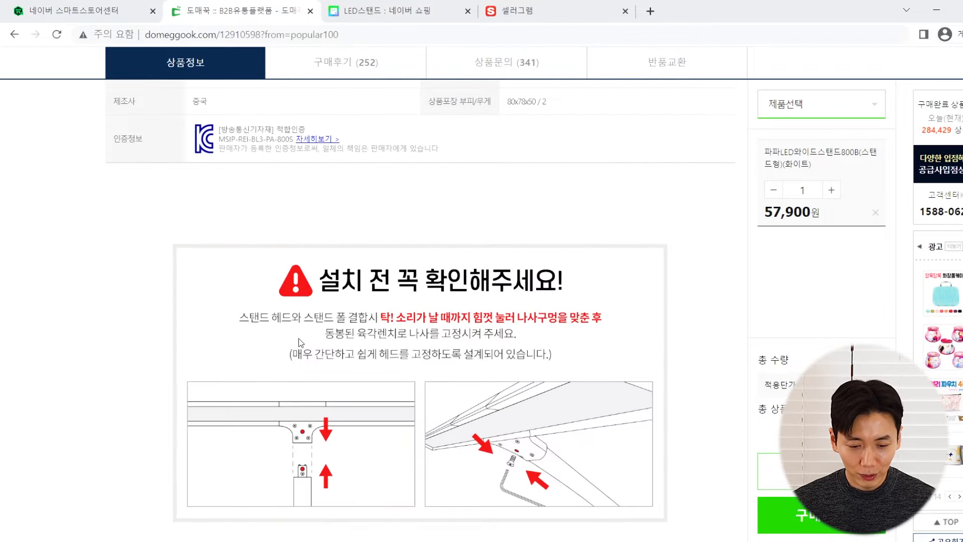
scroll(298, 317, "down", 3)
scroll(350, 232, "up", 2)
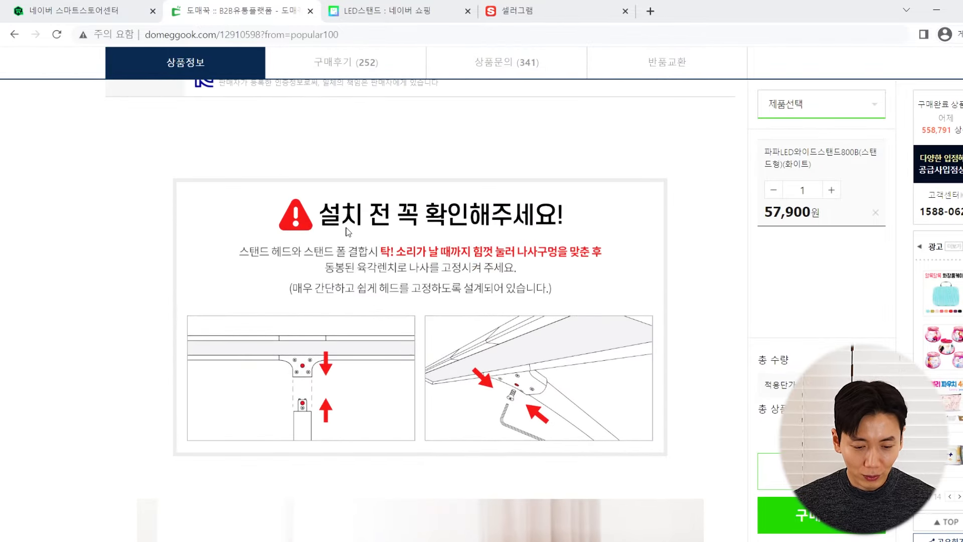
right_click(347, 230)
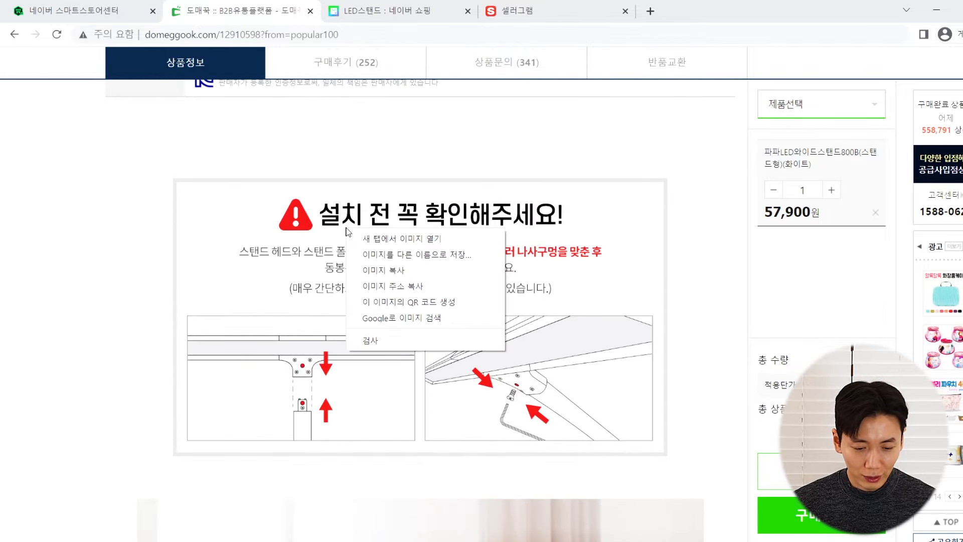
left_click(387, 286)
key("ctrl+t")
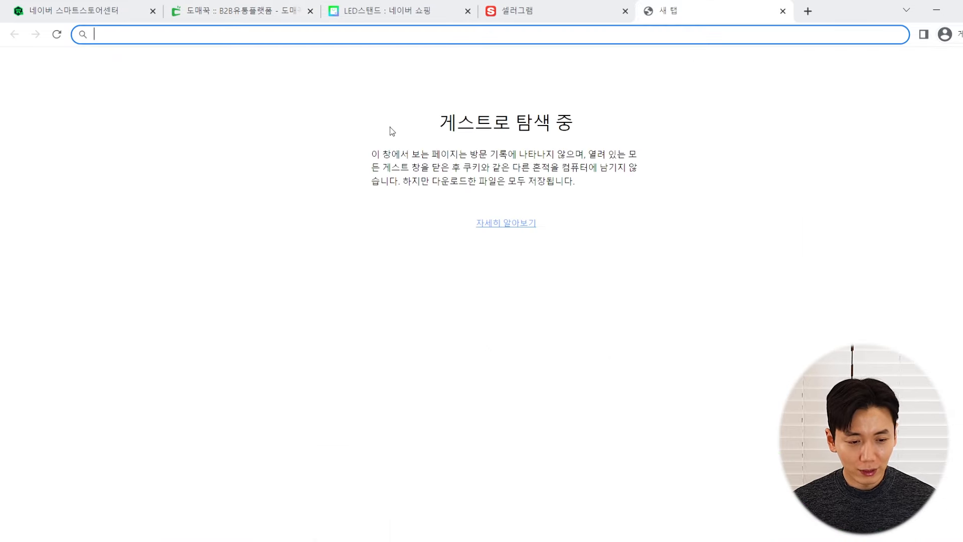
type("http://openlight.esellersimg.co.kr/_best_notice/notice_wide_Installation%20guide.jpg")
key("Return")
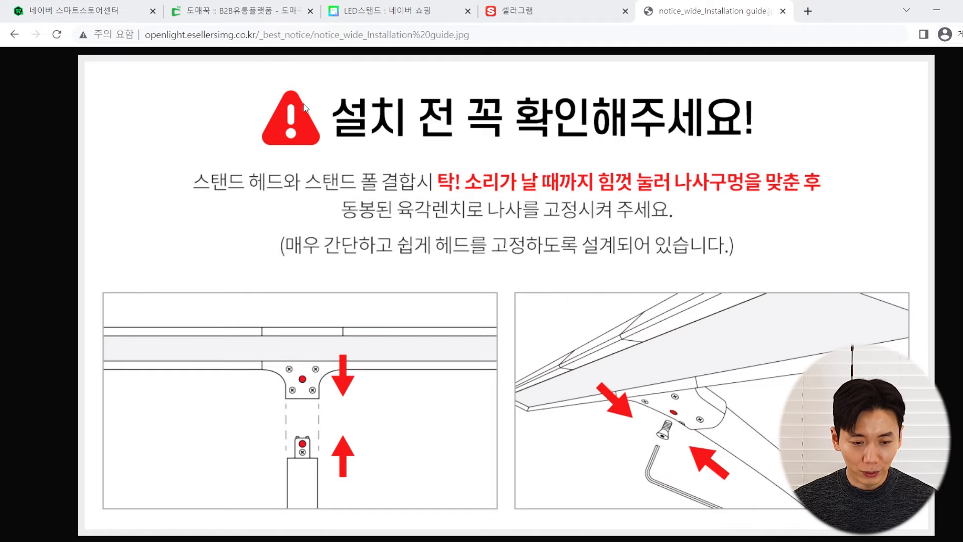
Open the long product detail image wide_w.jpg in another new tab
left_click(270, 5)
scroll(311, 226, "up", 10)
right_click(286, 197)
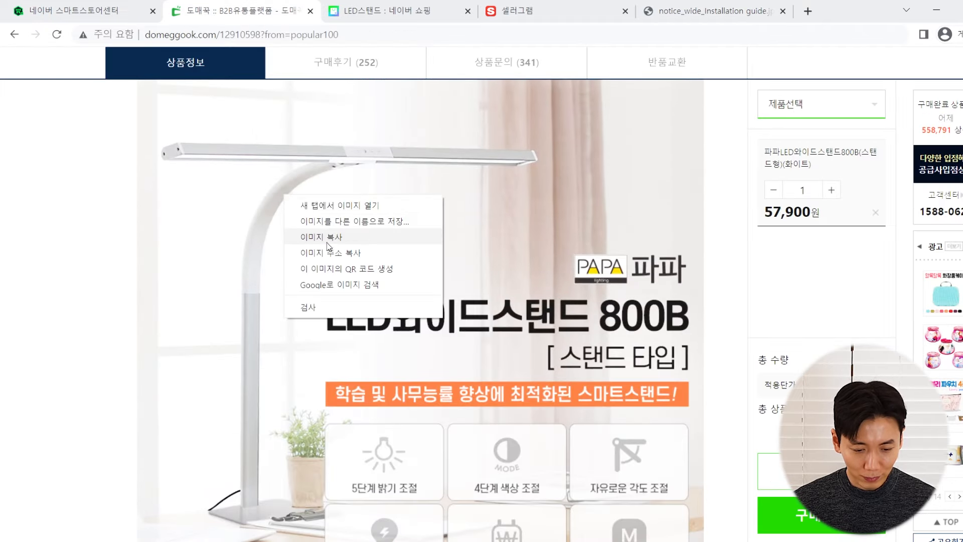
left_click(329, 253)
key("ctrl+t")
type("http://openlight.esellersimg.co.kr//bestlight/std/wide_b_type/wide_w.jpg")
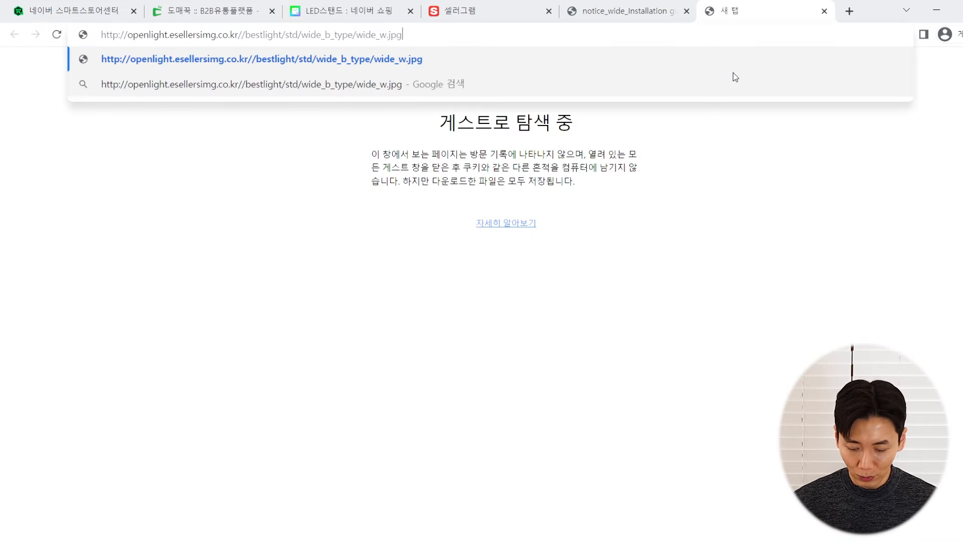
key("Return")
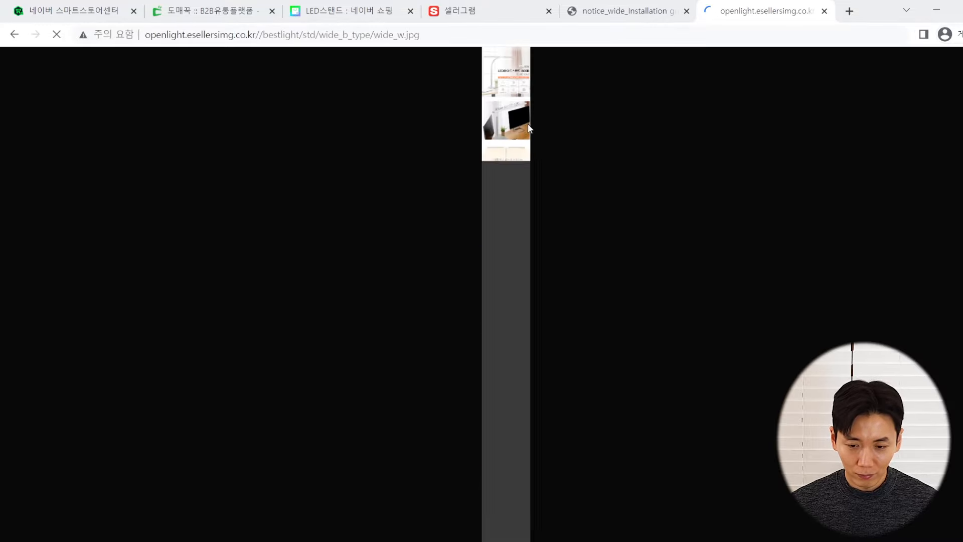
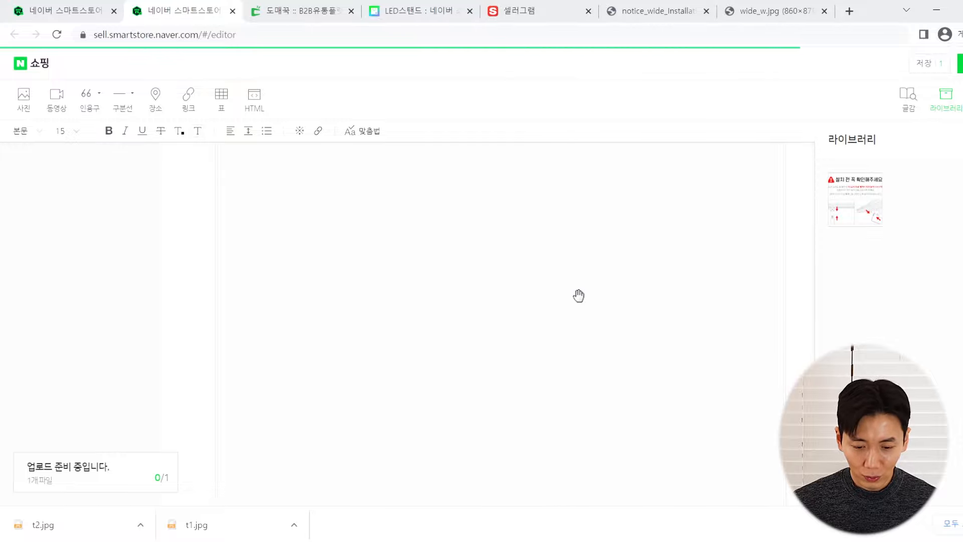
Save the detail description with the product images and installation-check notice, closing the editor
scroll(585, 296, "down", 20)
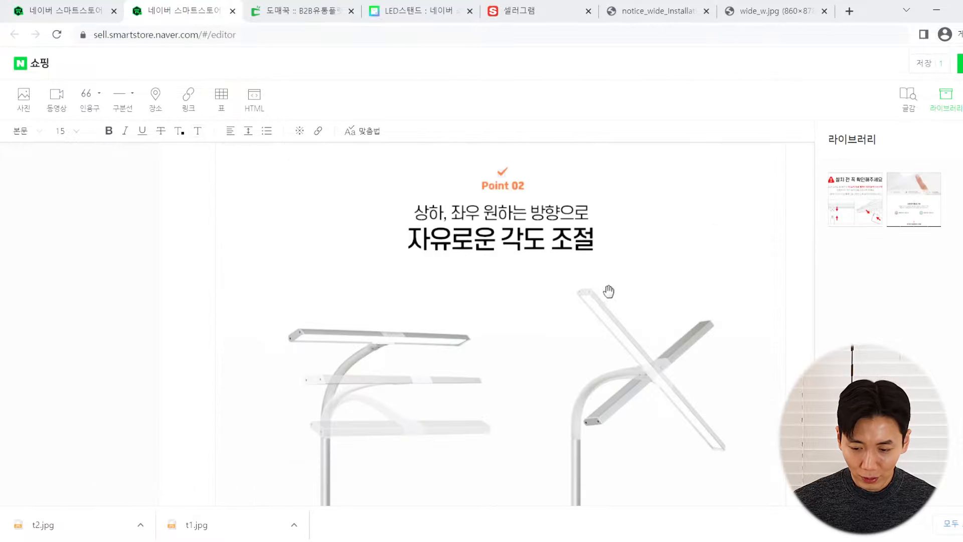
scroll(570, 242, "down", 15)
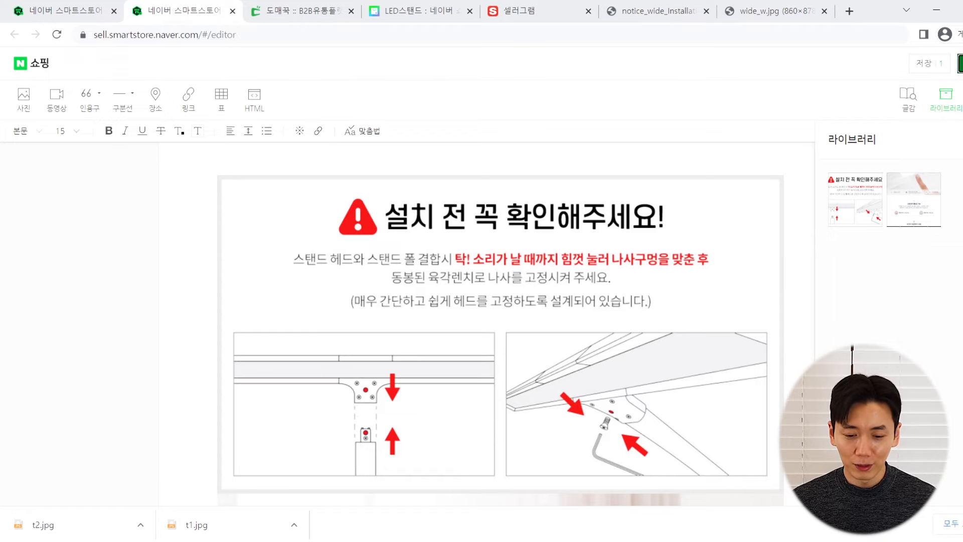
left_click(960, 63)
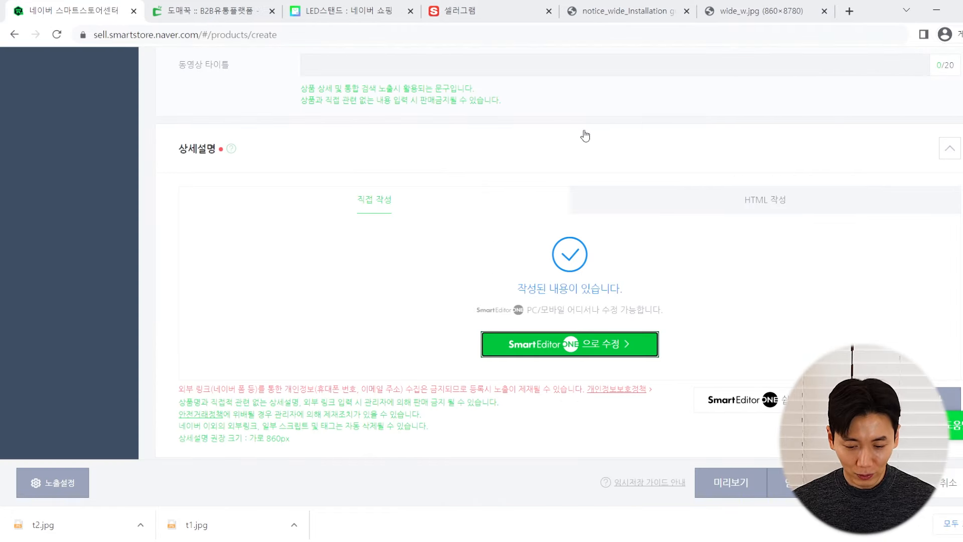
Expand 상품 주요정보 and tick 자체제작 상품, leaving the brand field empty
scroll(399, 200, "down", 4)
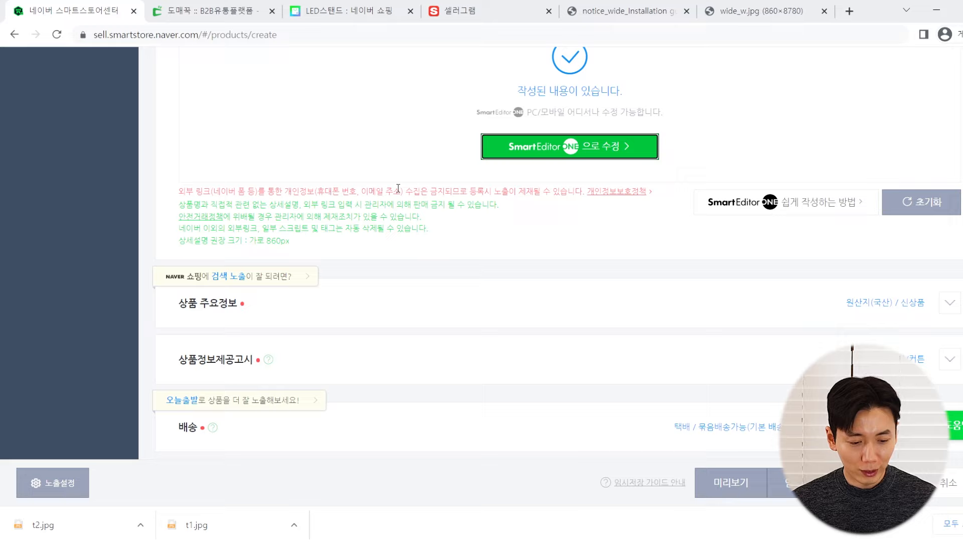
scroll(338, 253, "down", 4)
scroll(335, 259, "up", 4)
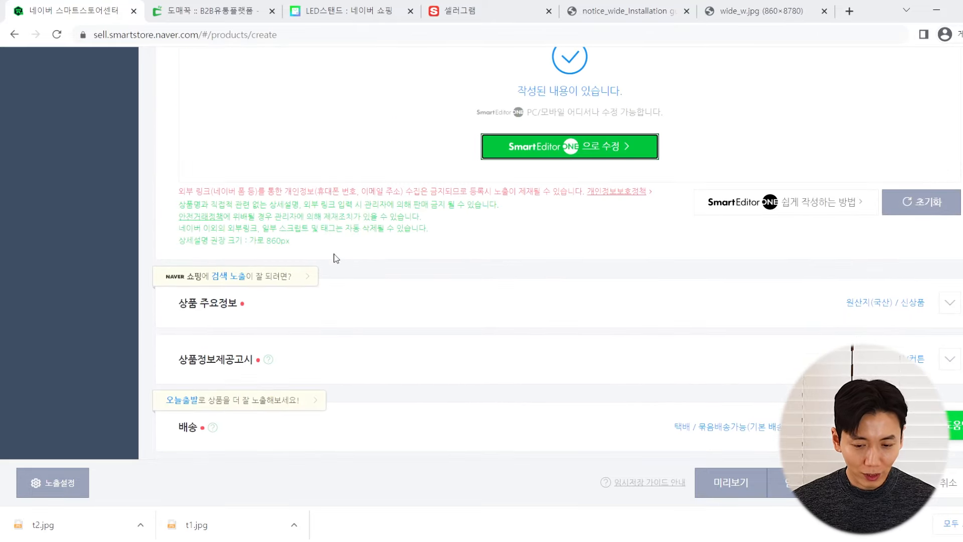
scroll(336, 256, "down", 1)
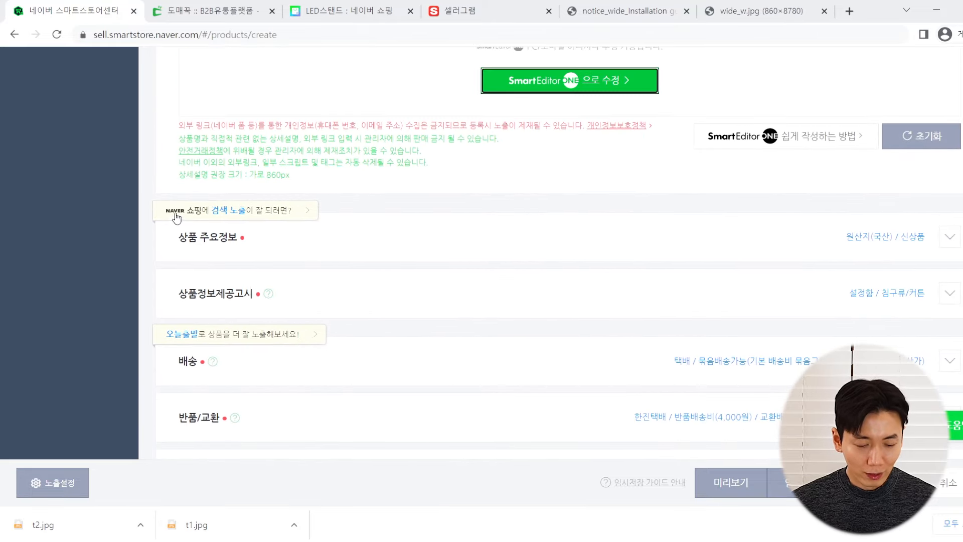
left_click(307, 245)
scroll(287, 249, "down", 1)
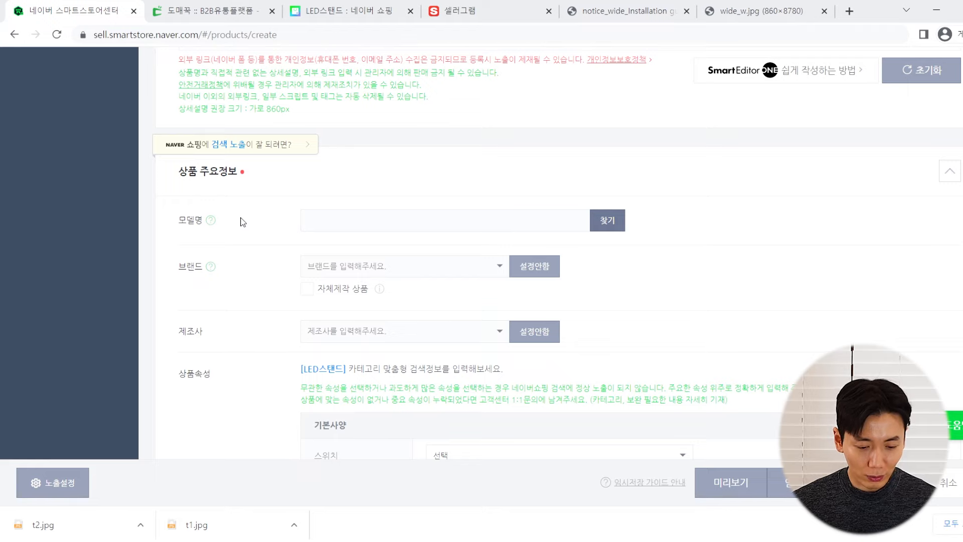
scroll(236, 231, "down", 2)
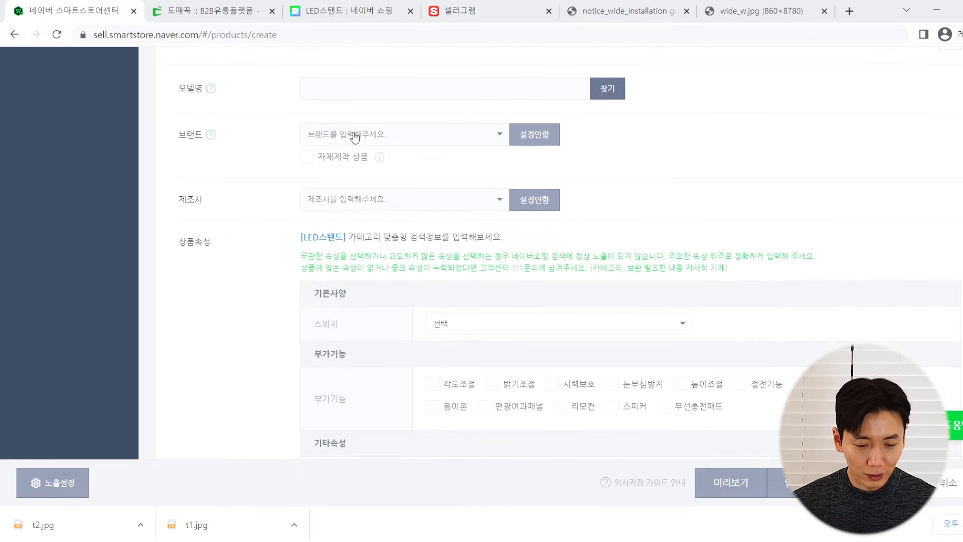
left_click(308, 155)
left_click(321, 134)
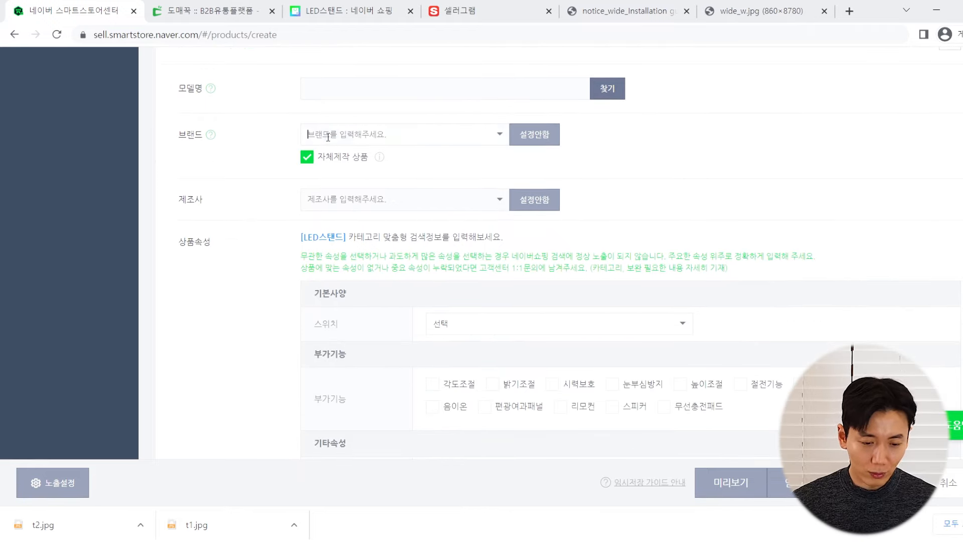
type("민군")
left_click(235, 134)
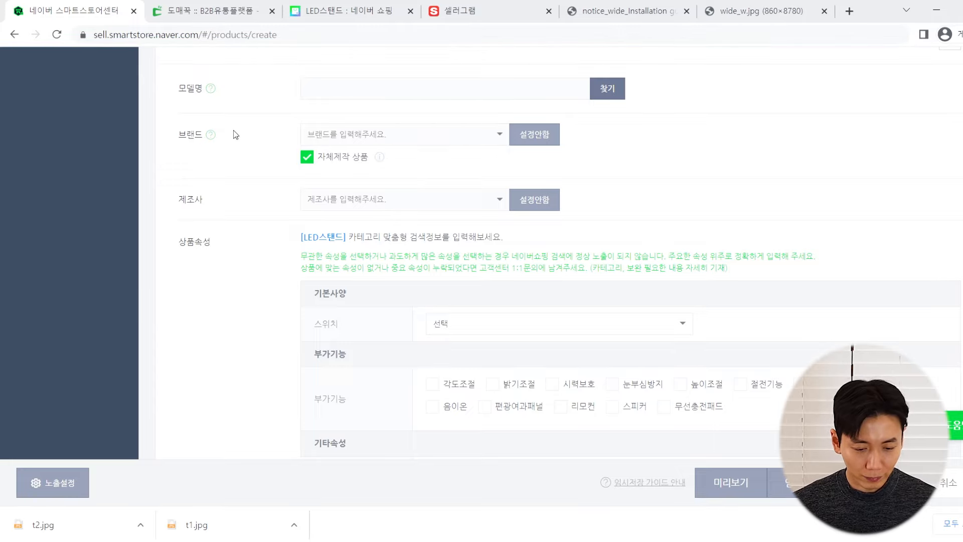
Enter 민군협력사 as the manufacturer via its 직접입력 suggestion
scroll(252, 165, "down", 2)
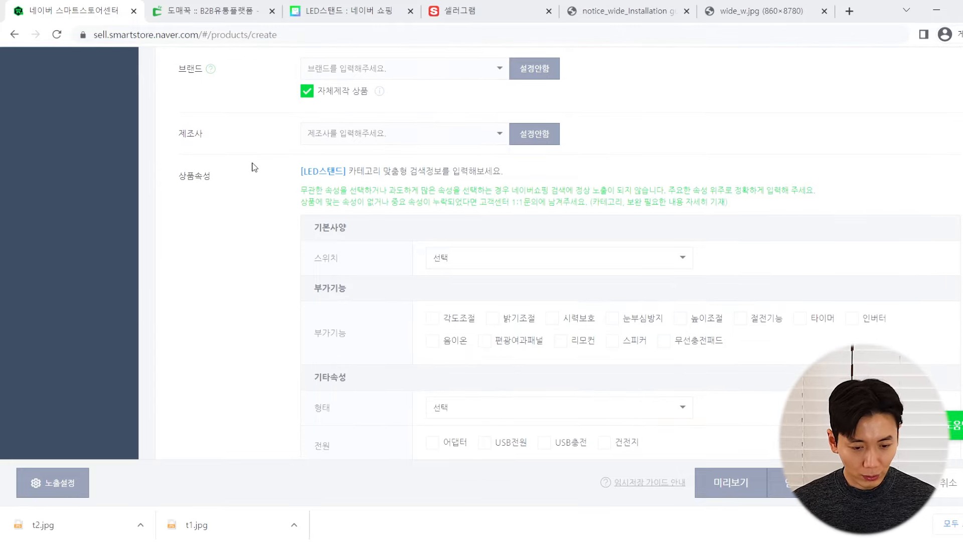
left_click(333, 134)
type("의군협력사")
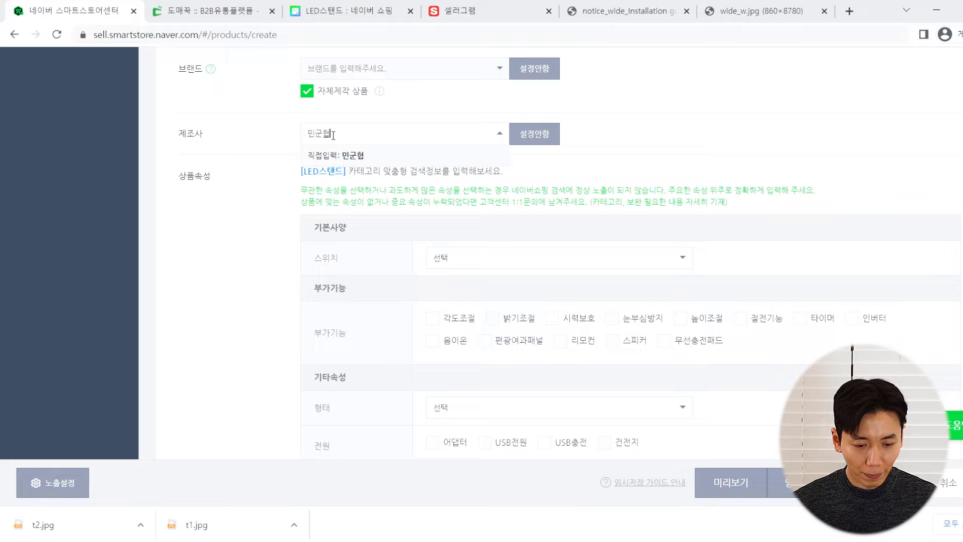
left_click(256, 173)
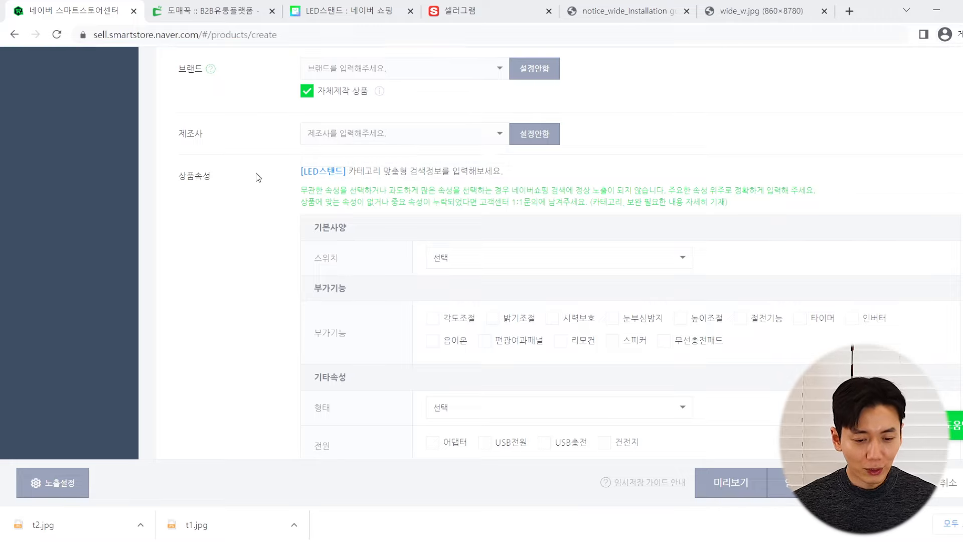
type("ㅅ")
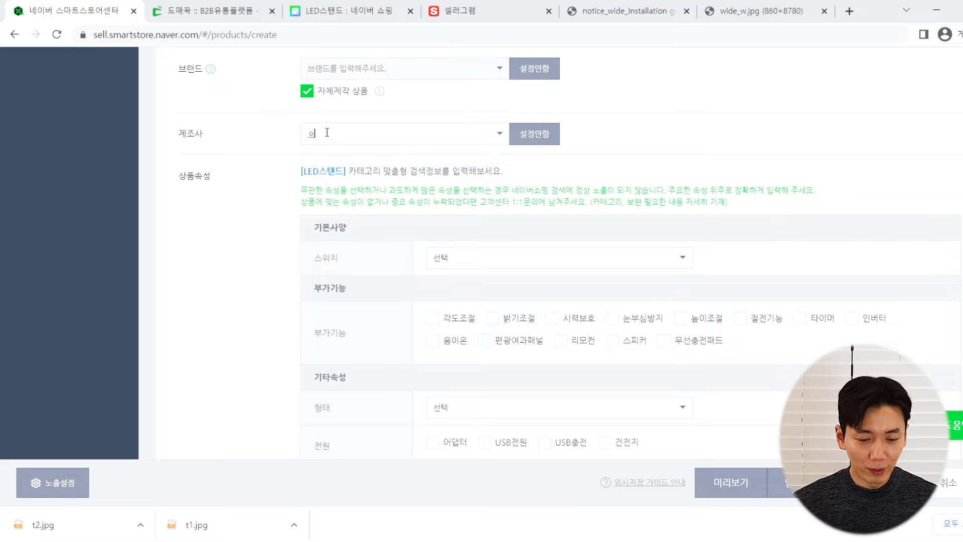
key("BackSpace")
type("ㅅ")
key("BackSpace")
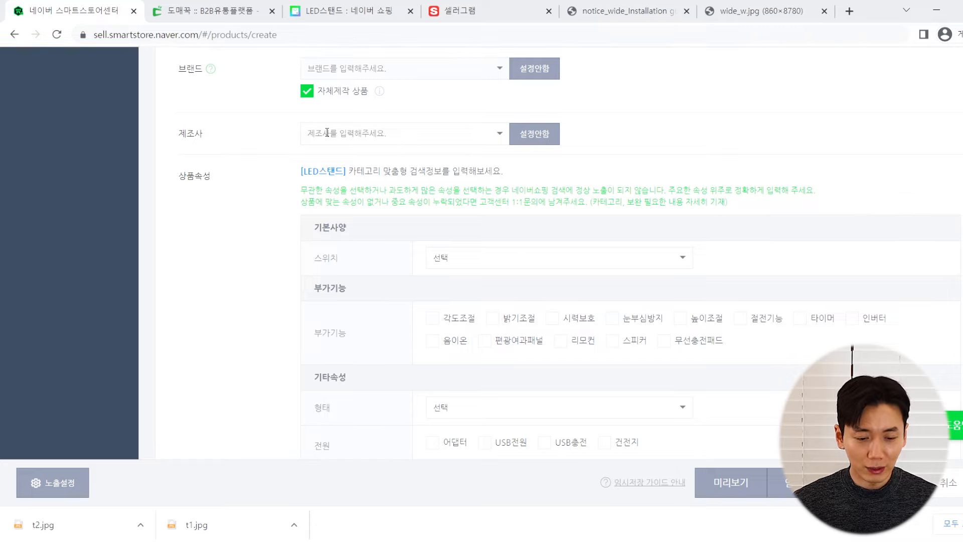
type("민군ㄹ")
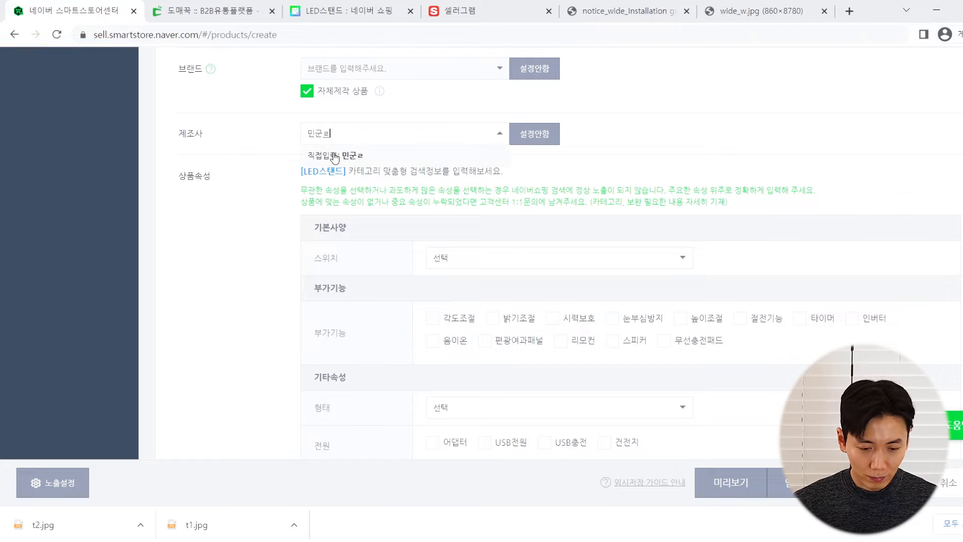
type("협력사")
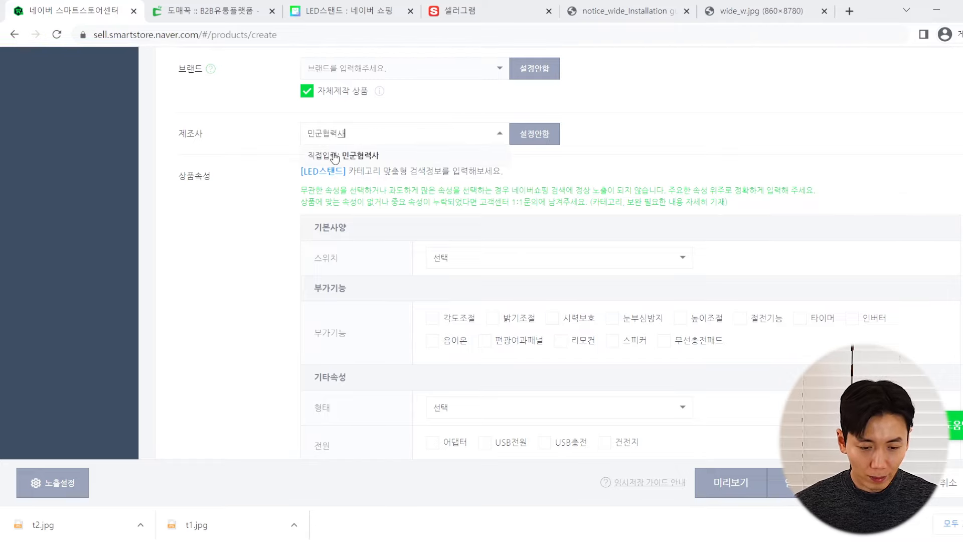
left_click(334, 159)
scroll(252, 179, "up", 1)
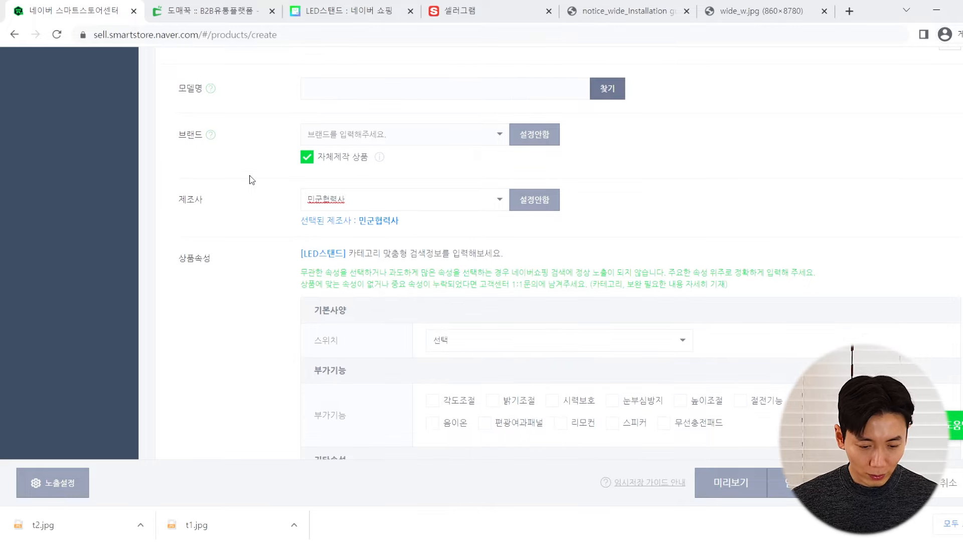
scroll(252, 180, "down", 2)
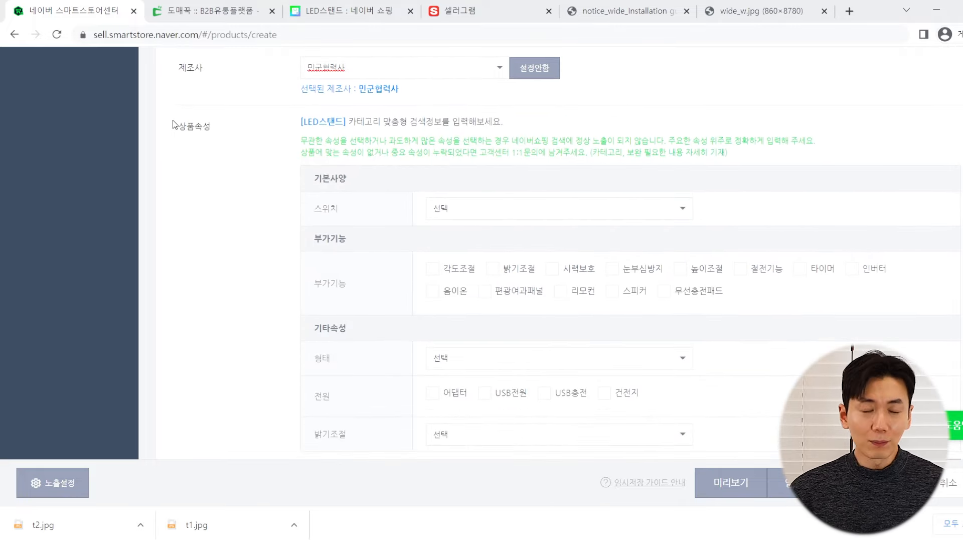
left_click_drag(178, 129, 199, 140)
left_click(203, 135)
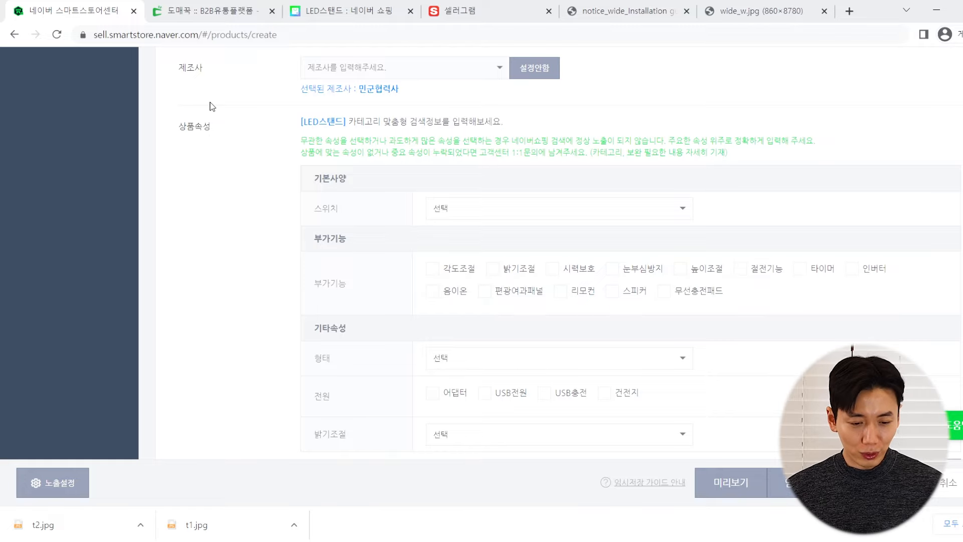
left_click(307, 15)
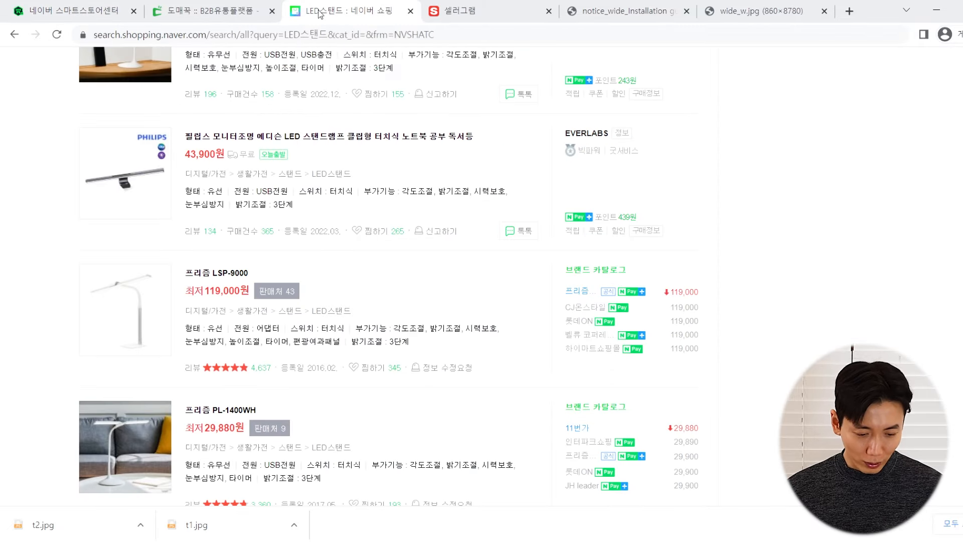
scroll(192, 167, "up", 1)
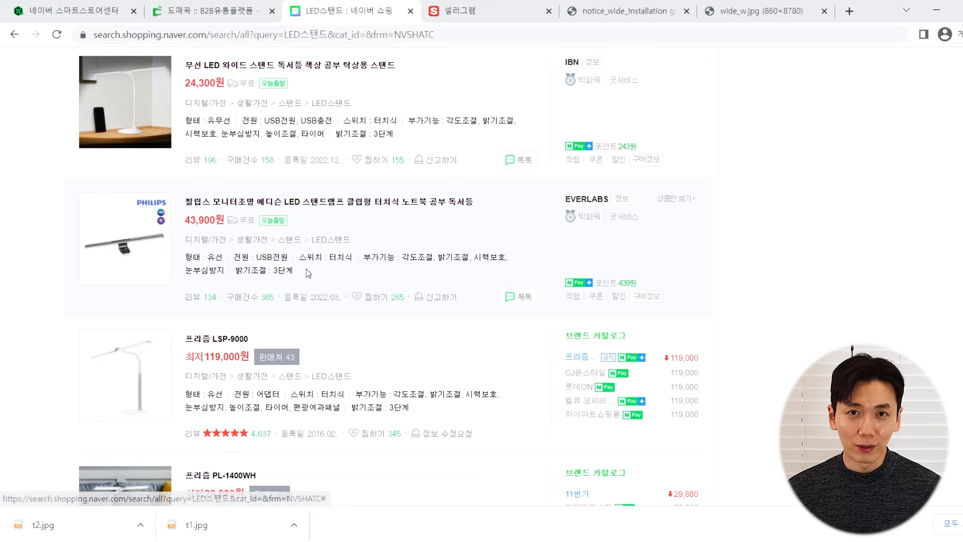
left_click(110, 3)
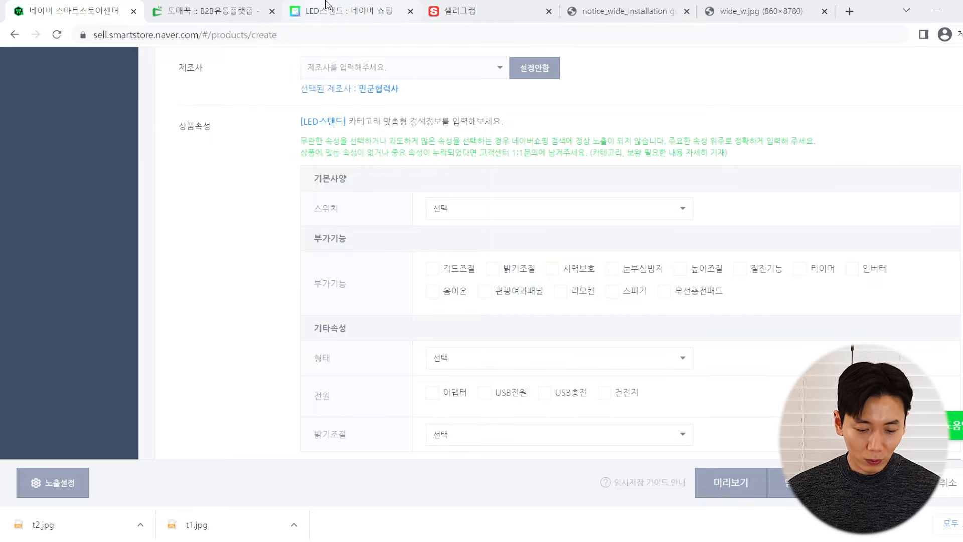
left_click(342, 11)
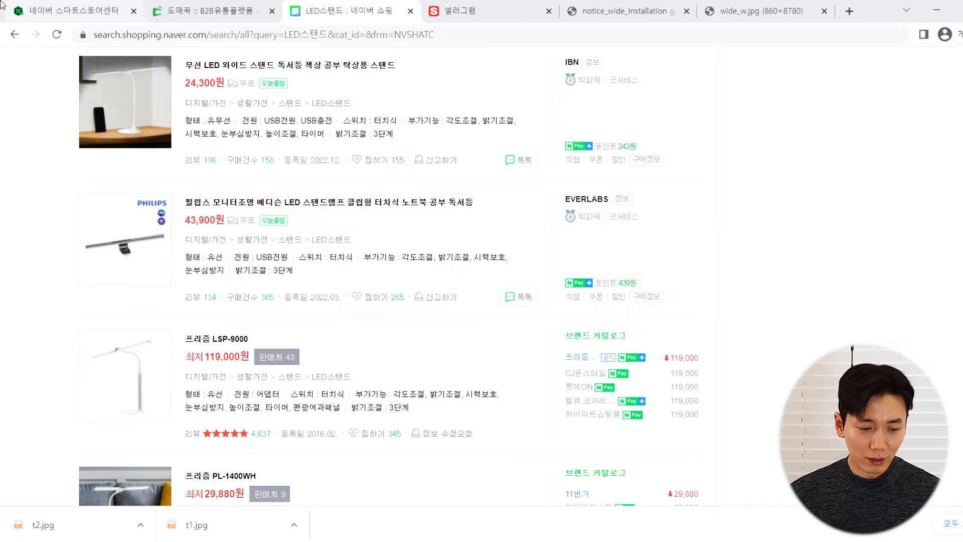
left_click(43, 5)
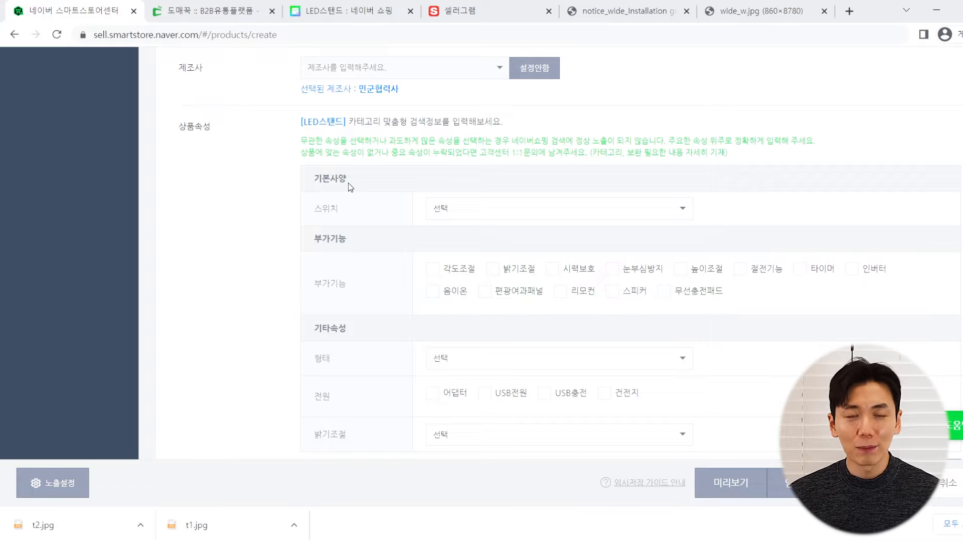
Set the switch type to 터치식 after checking the supplier's product page
scroll(329, 194, "down", 1)
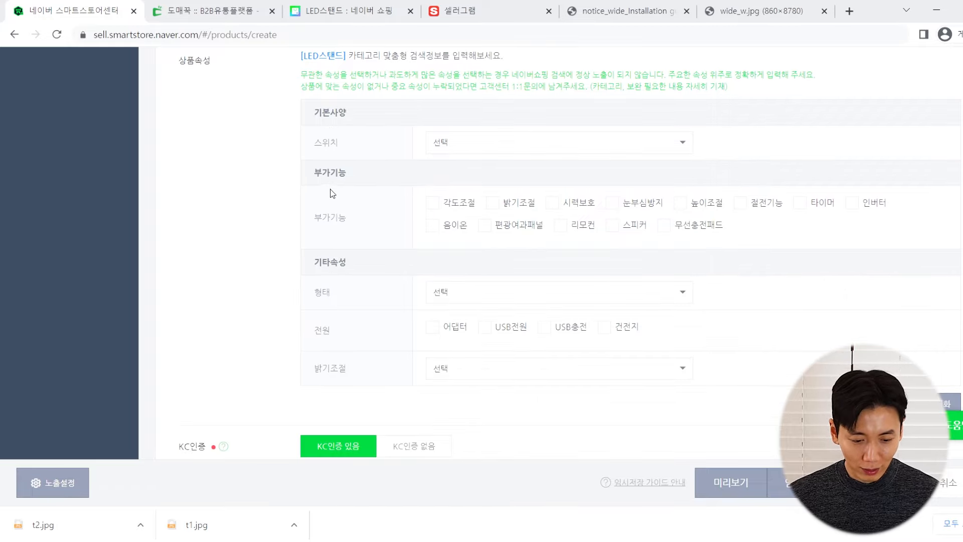
scroll(396, 153, "up", 1)
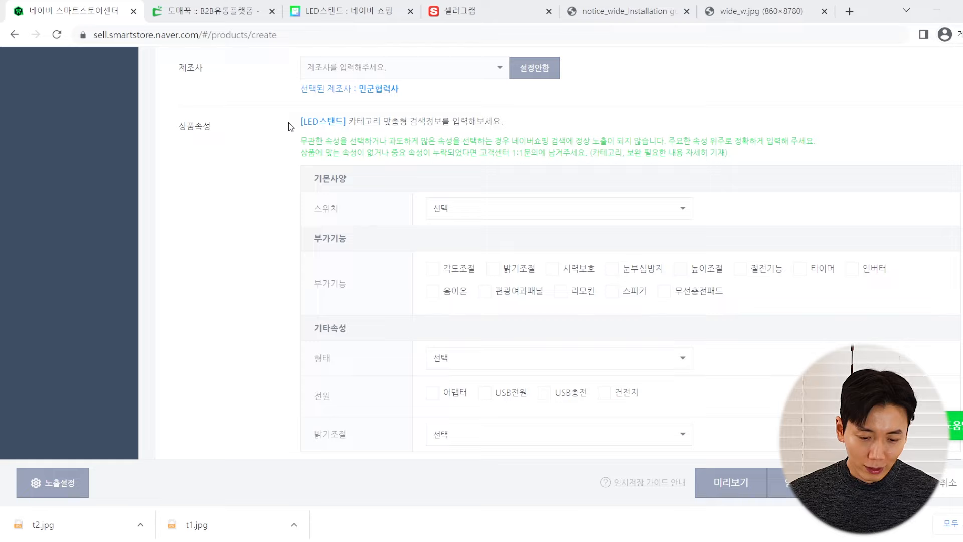
scroll(331, 173, "down", 1)
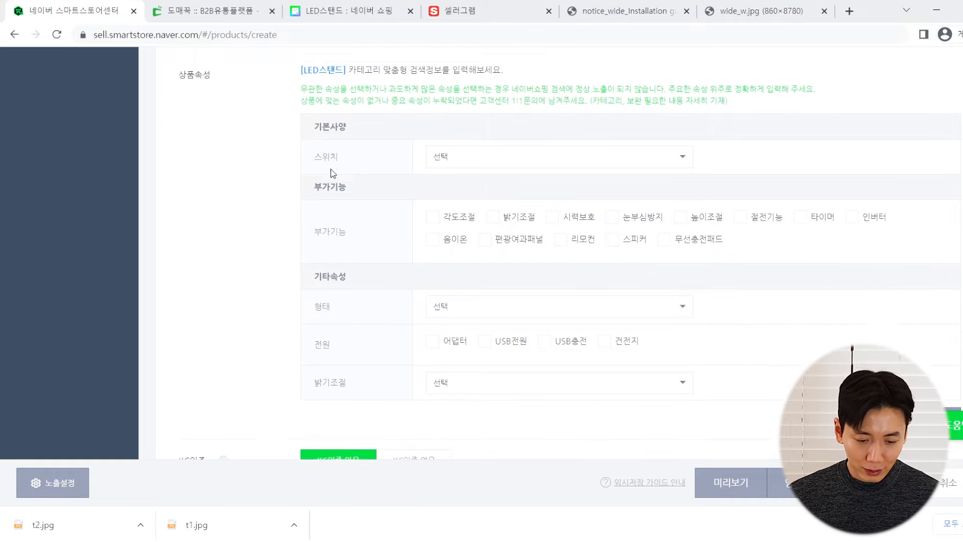
left_click(476, 142)
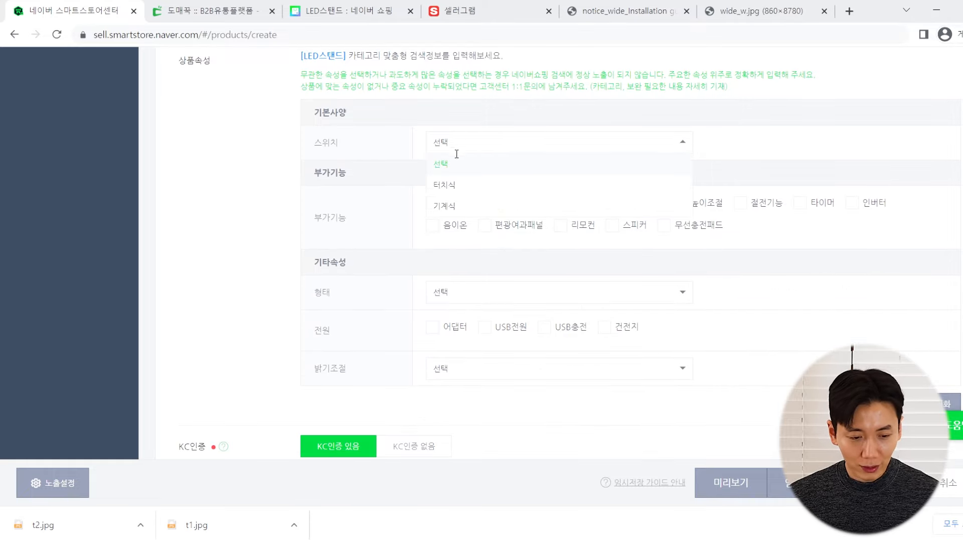
left_click(206, 11)
scroll(359, 228, "down", 5)
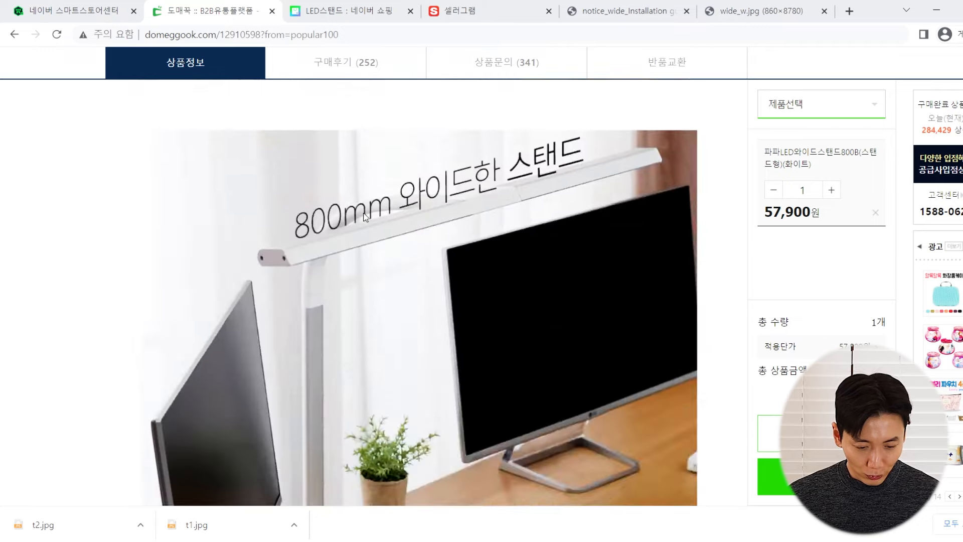
scroll(363, 214, "down", 15)
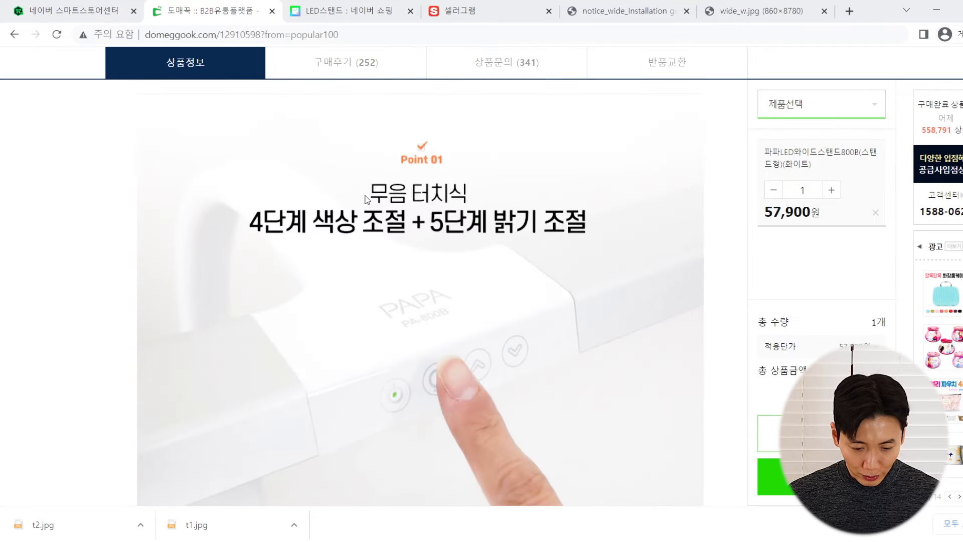
scroll(424, 166, "down", 3)
scroll(449, 240, "up", 2)
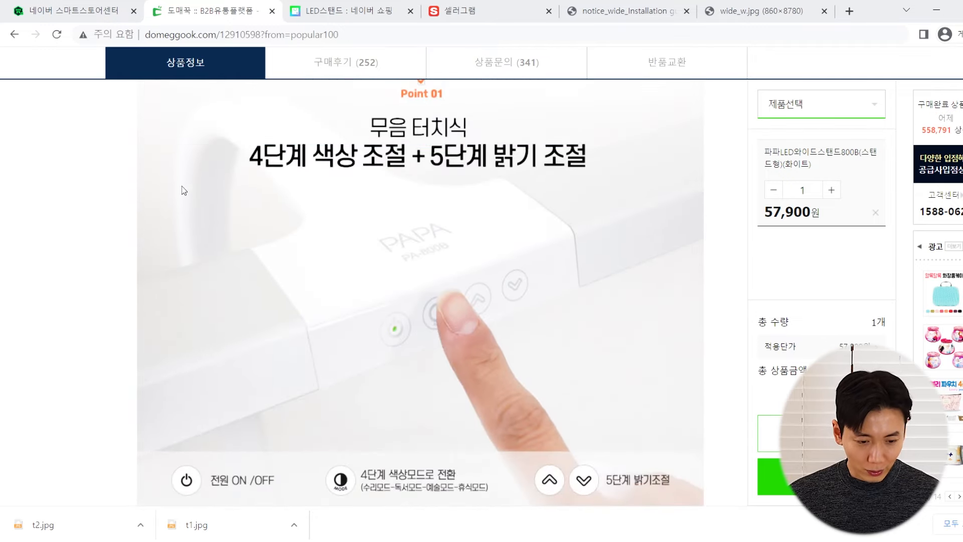
left_click(76, 10)
left_click(446, 184)
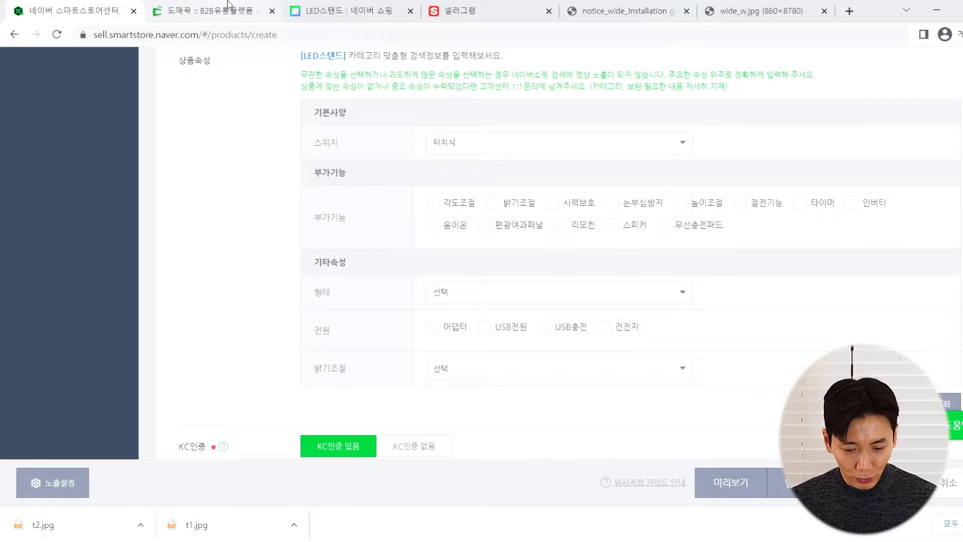
Tick the 밝기조절 and 각도조절 features, comparing against the supplier's page
left_click(493, 203)
left_click(433, 202)
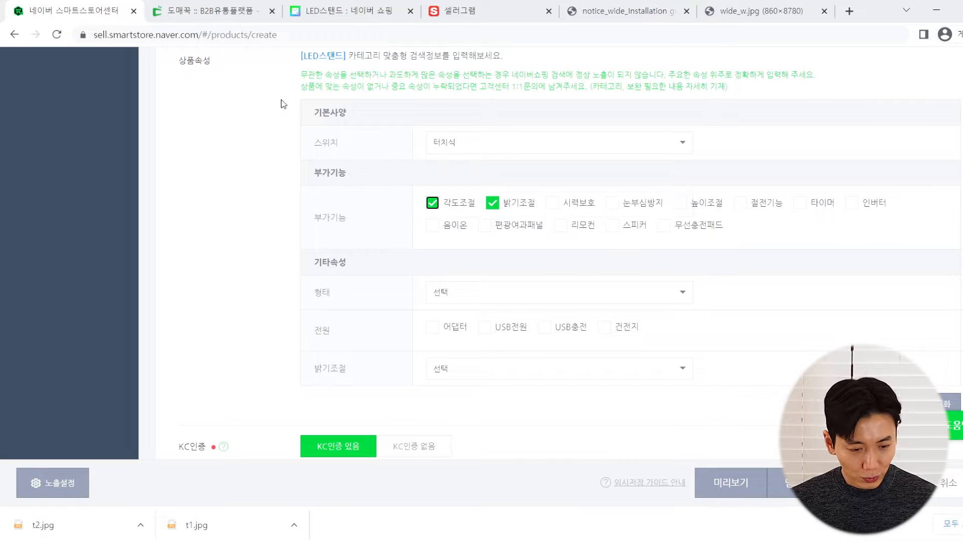
left_click(210, 10)
scroll(322, 234, "down", 5)
scroll(323, 251, "down", 8)
scroll(323, 261, "up", 6)
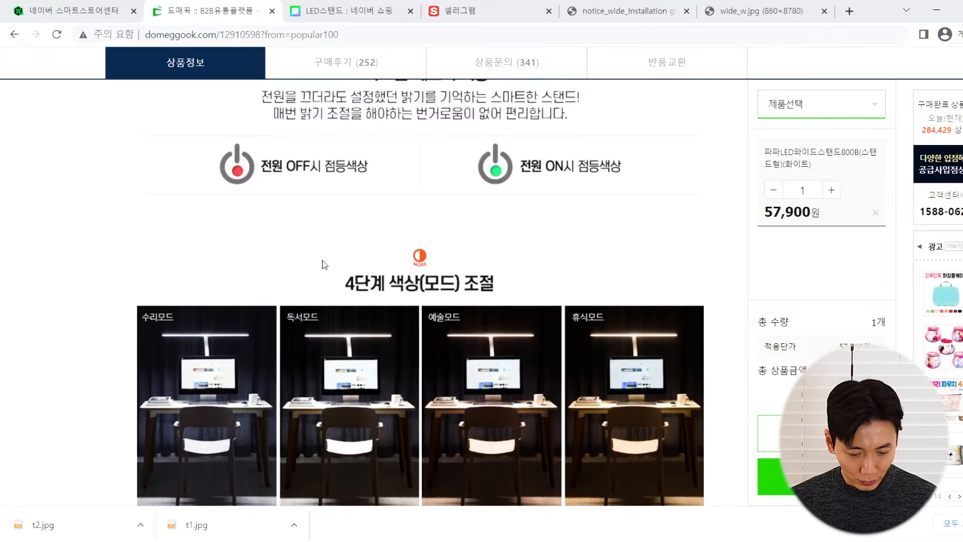
scroll(322, 261, "down", 10)
scroll(365, 245, "down", 7)
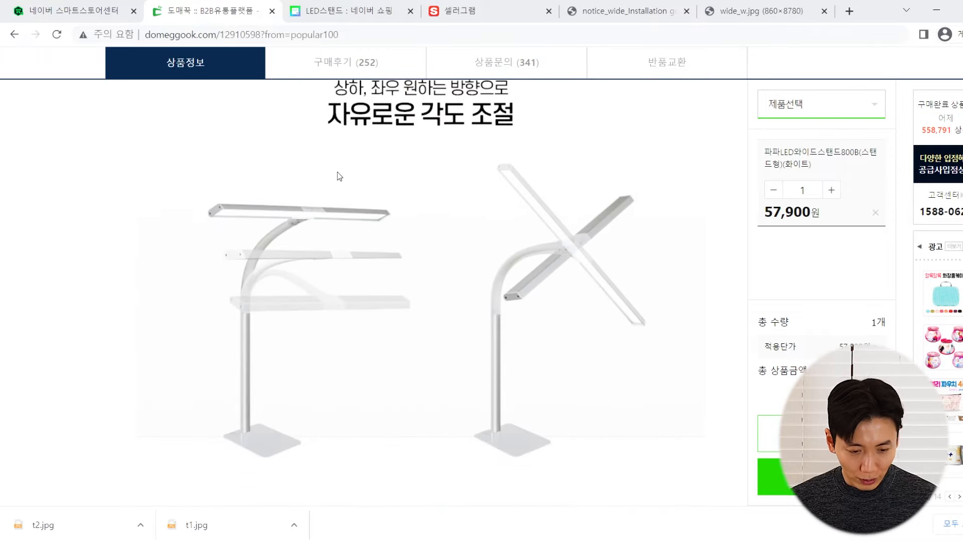
left_click(80, 10)
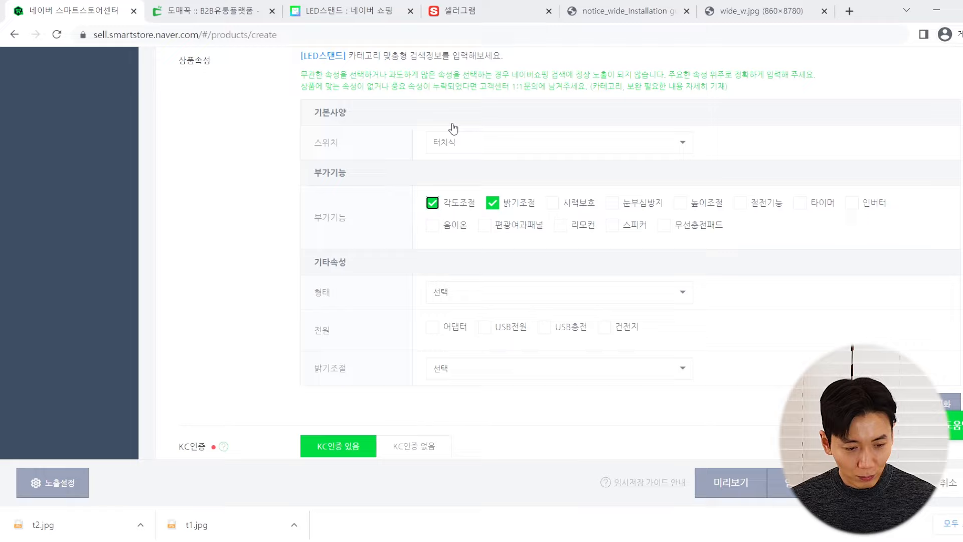
left_click(208, 6)
scroll(370, 261, "down", 12)
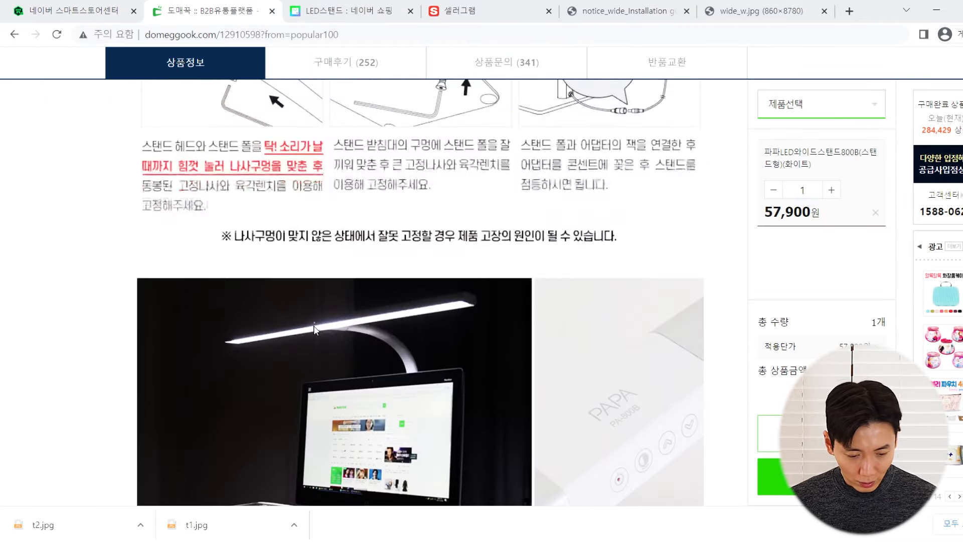
scroll(302, 309, "up", 6)
scroll(303, 308, "down", 5)
scroll(302, 314, "up", 8)
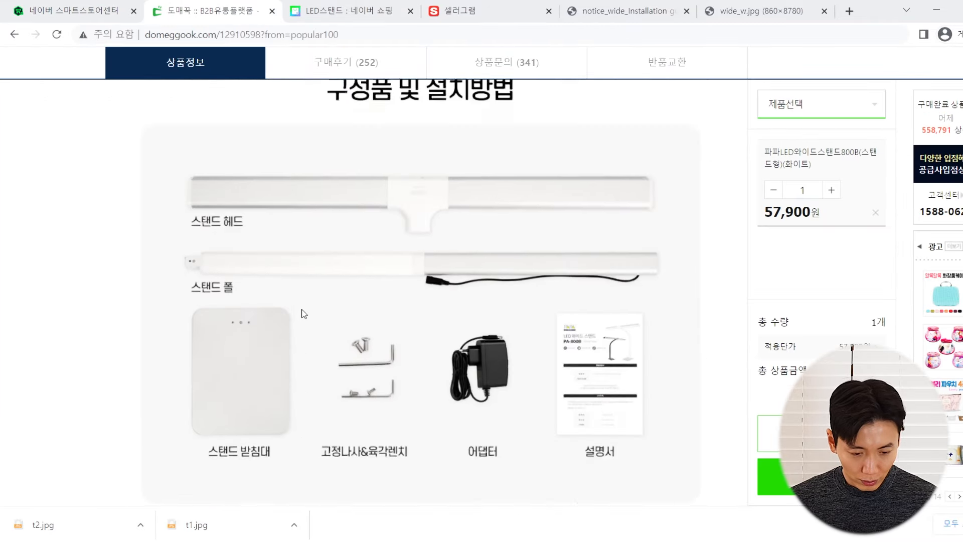
scroll(113, 172, "up", 2)
left_click(80, 10)
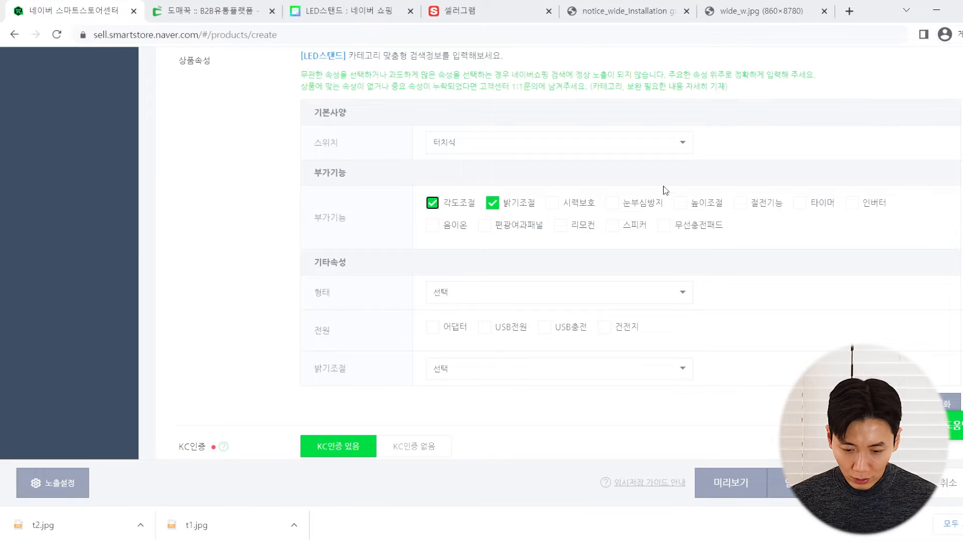
Recheck the supplier's feature list and tick 절전기능
left_click(205, 10)
scroll(201, 226, "down", 10)
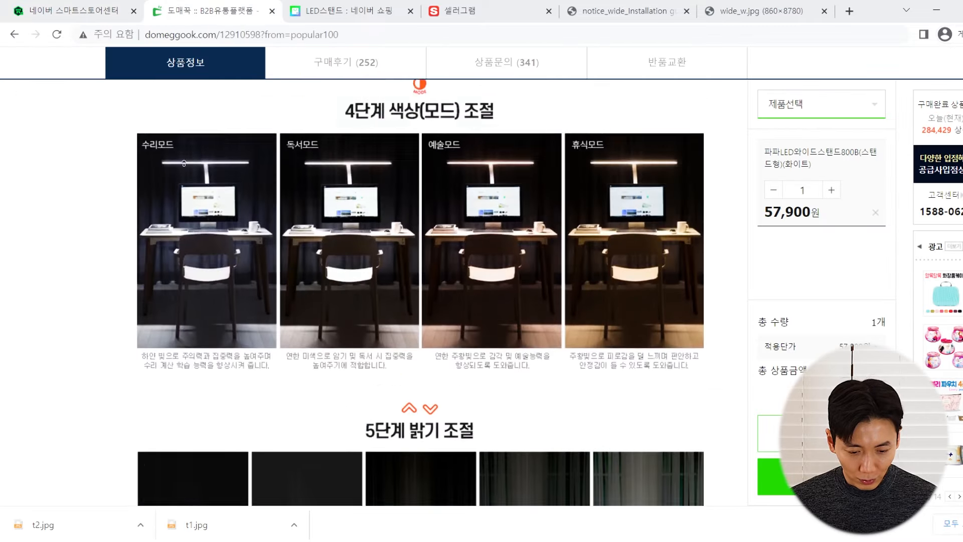
scroll(191, 256, "up", 5)
scroll(189, 255, "down", 3)
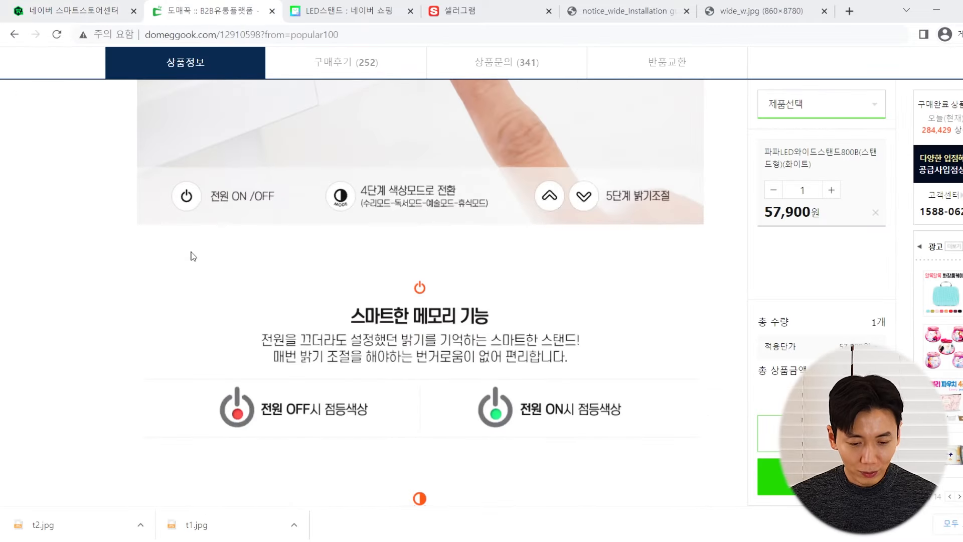
scroll(191, 256, "up", 4)
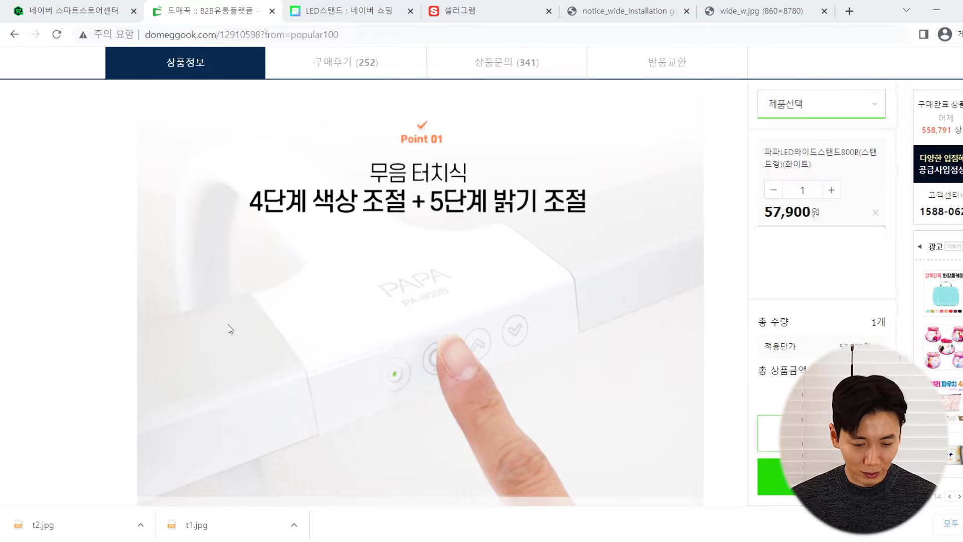
scroll(238, 314, "down", 6)
scroll(251, 293, "up", 4)
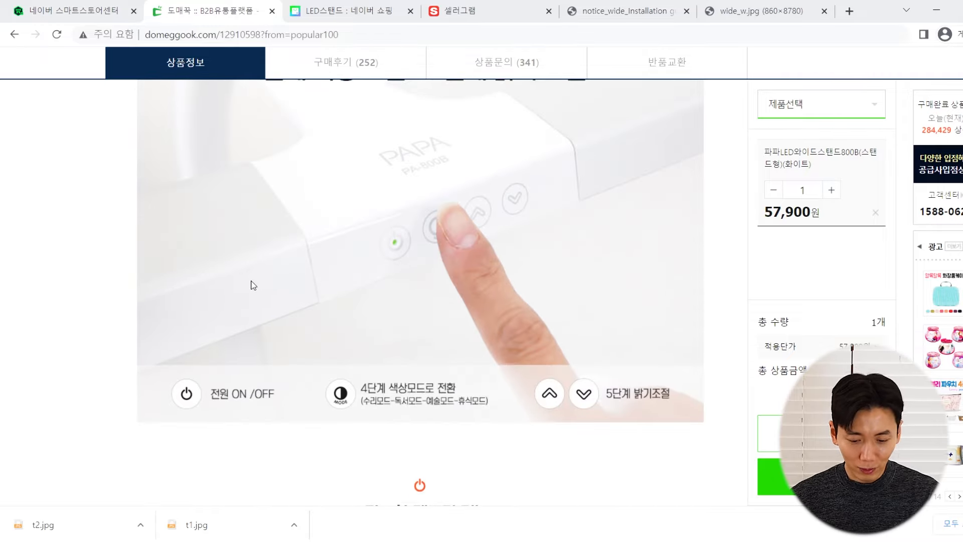
scroll(266, 284, "up", 15)
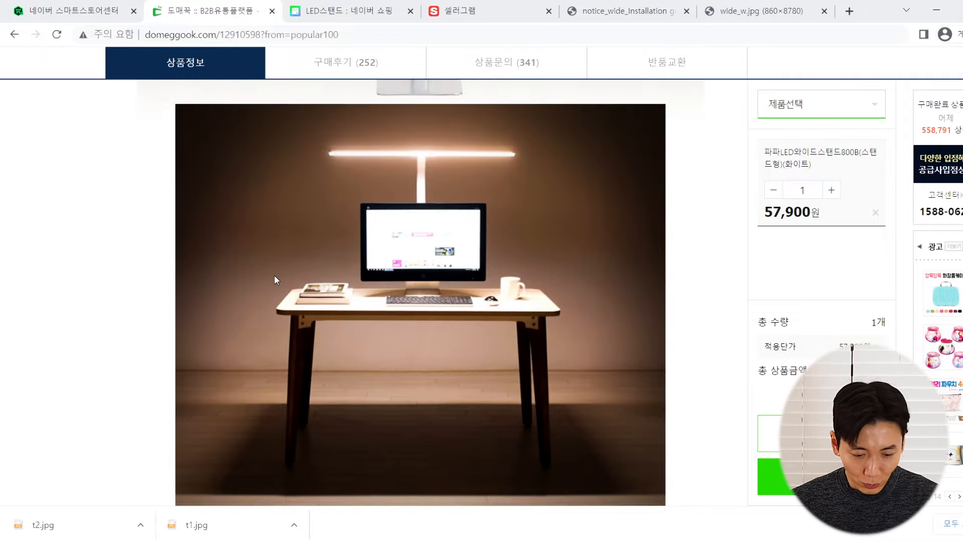
scroll(276, 275, "up", 4)
scroll(276, 271, "down", 3)
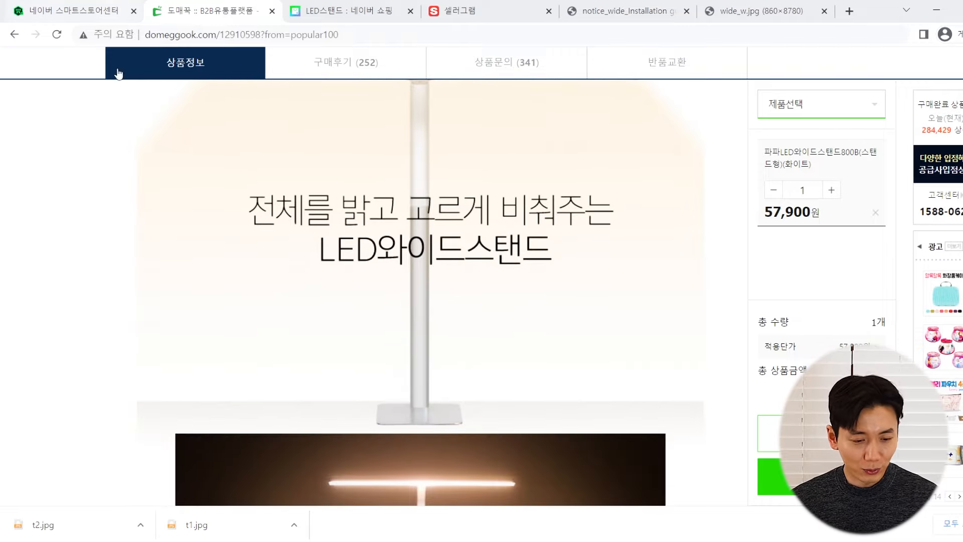
scroll(239, 306, "down", 3)
scroll(239, 306, "up", 20)
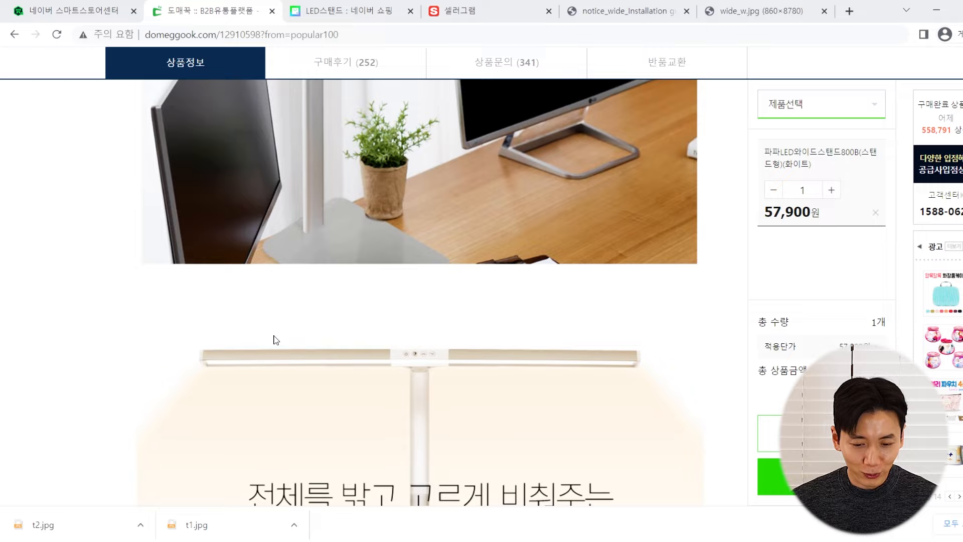
scroll(280, 323, "down", 8)
scroll(260, 283, "up", 4)
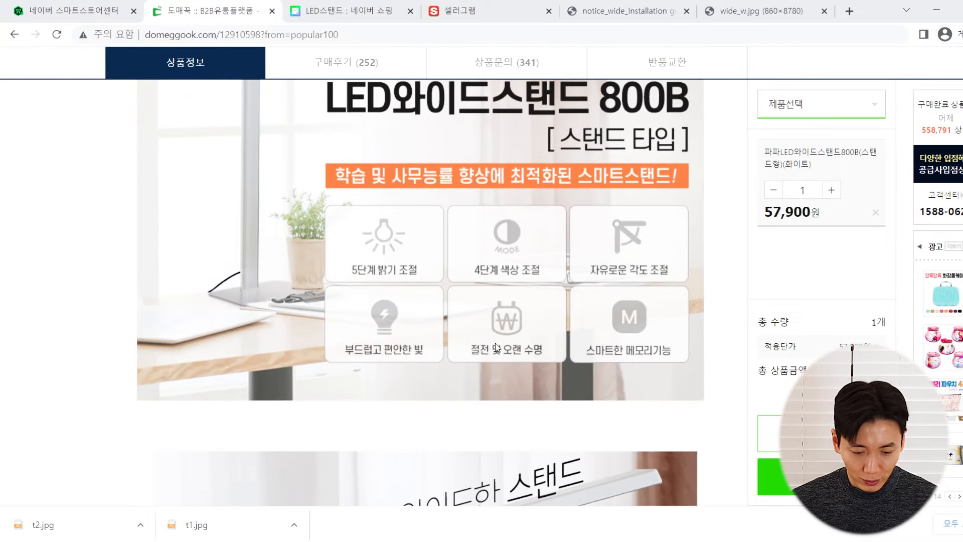
scroll(370, 268, "up", 2)
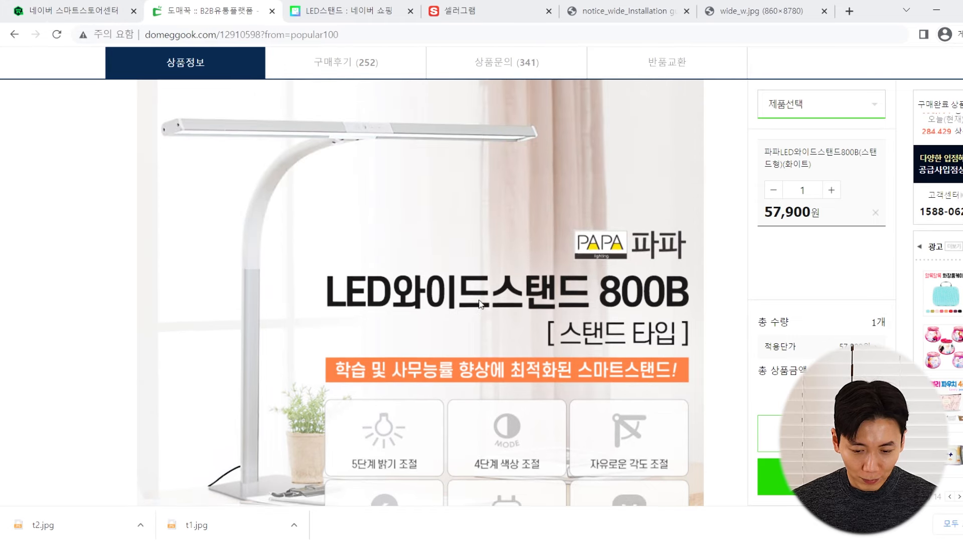
left_click(115, 5)
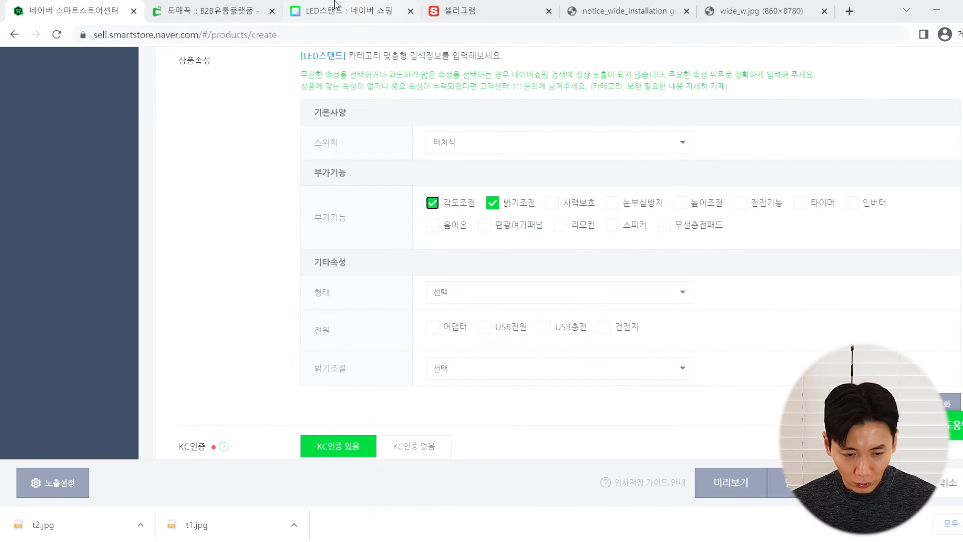
left_click(215, 6)
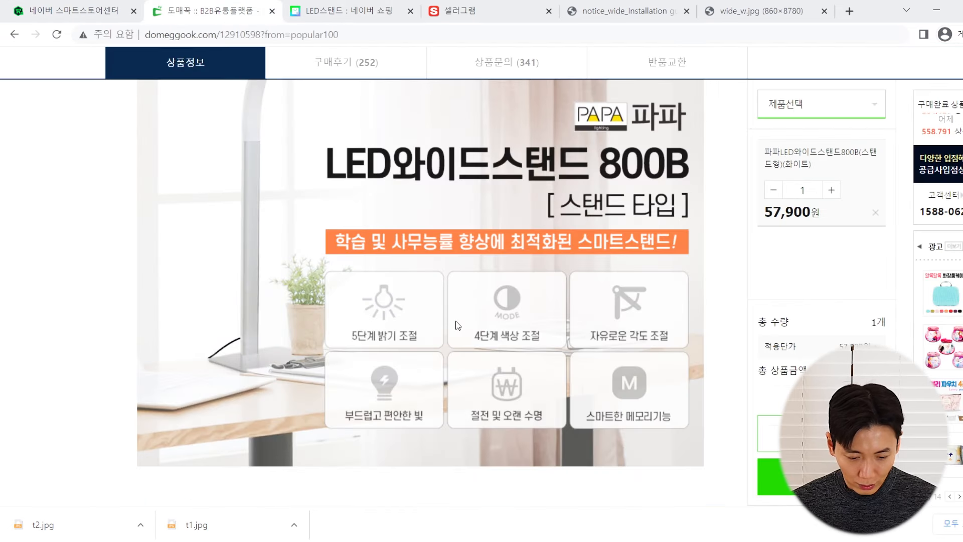
scroll(352, 359, "up", 2)
scroll(351, 359, "down", 2)
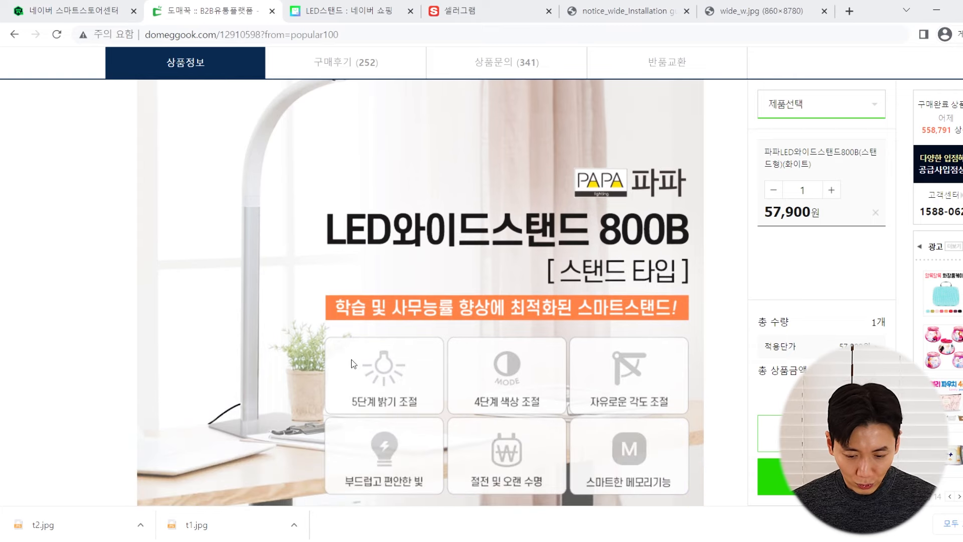
left_click(81, 9)
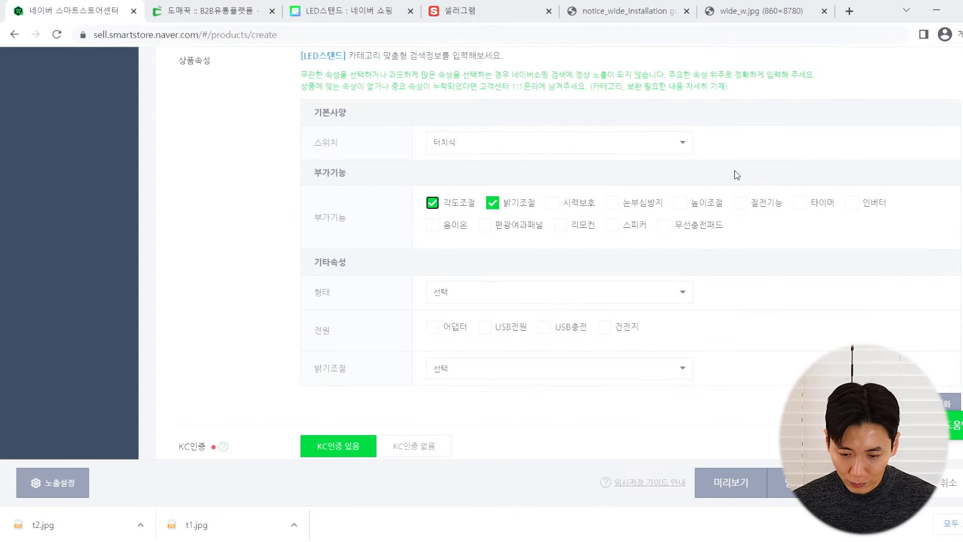
left_click(253, 9)
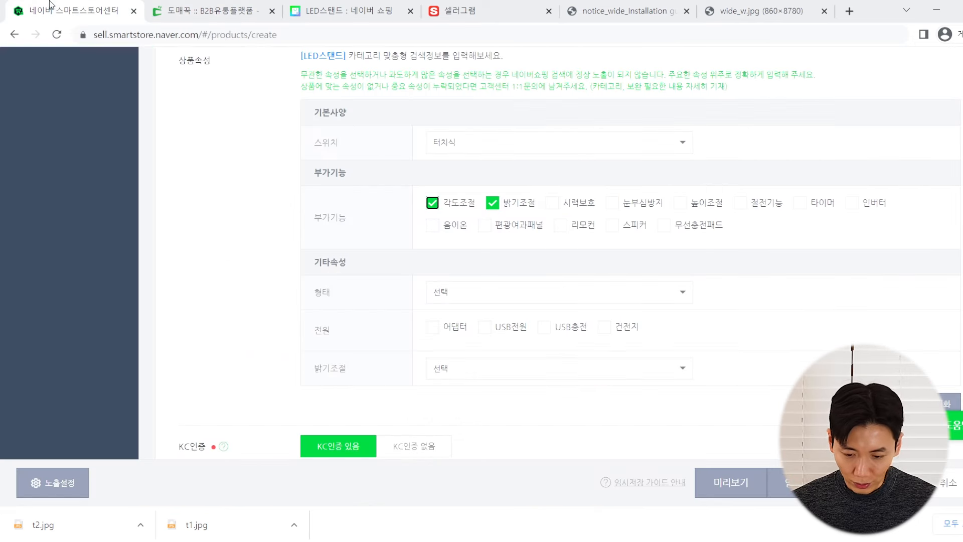
left_click(55, 6)
left_click(741, 203)
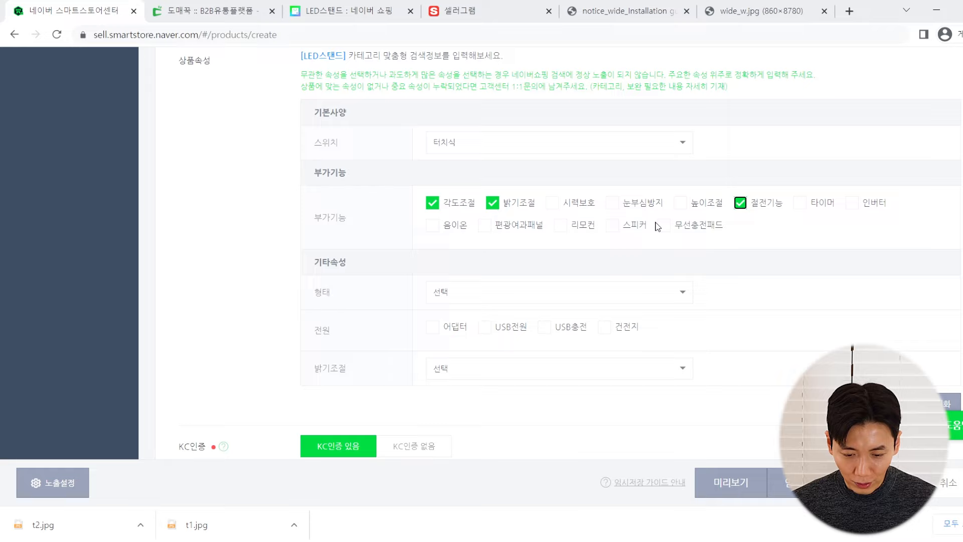
Set 형태 to 유선 and tick 어댑터 as the power source
scroll(348, 258, "down", 1)
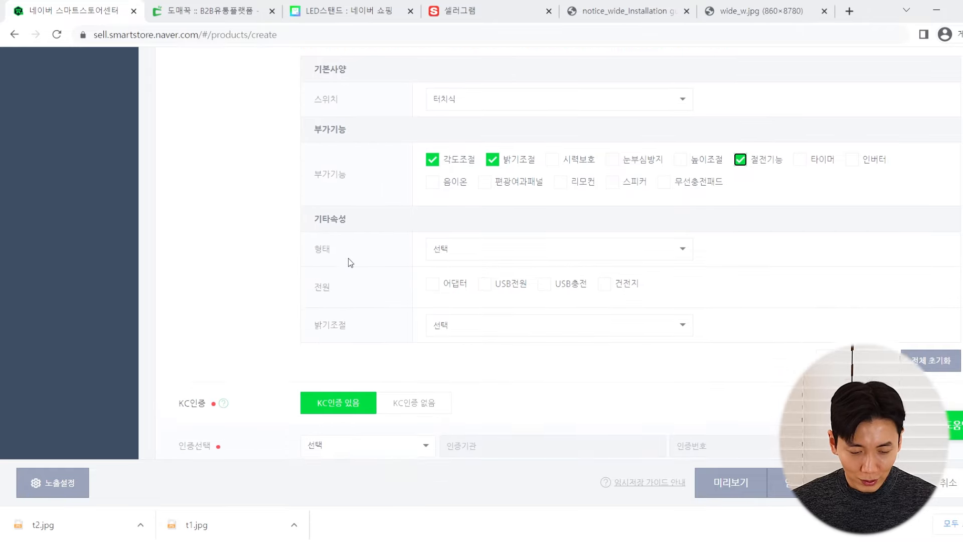
scroll(348, 257, "up", 1)
left_click(466, 290)
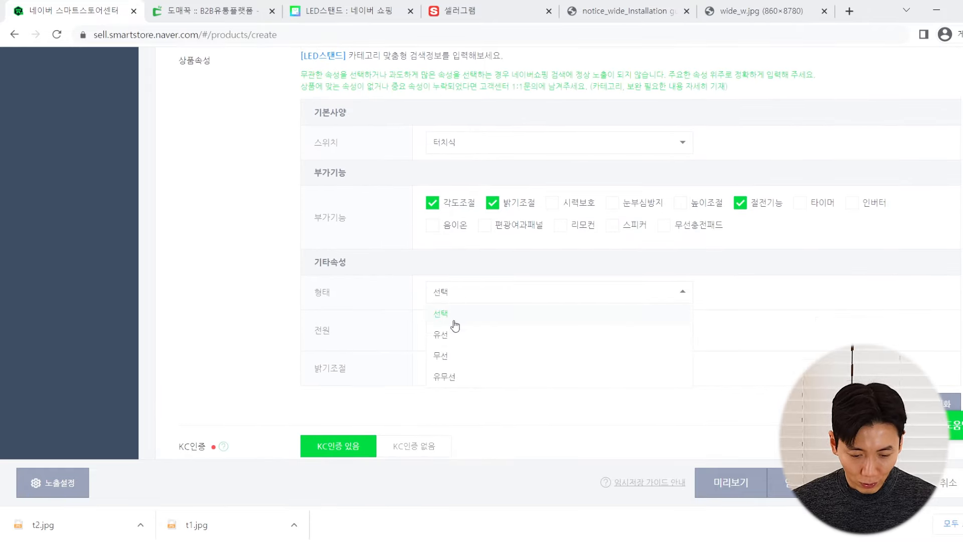
left_click(441, 334)
left_click(238, 8)
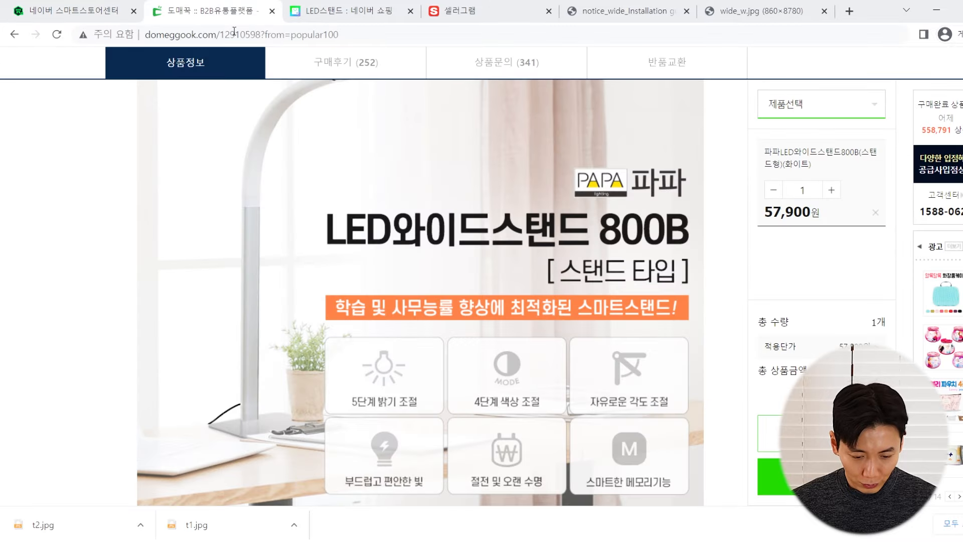
scroll(276, 233, "down", 15)
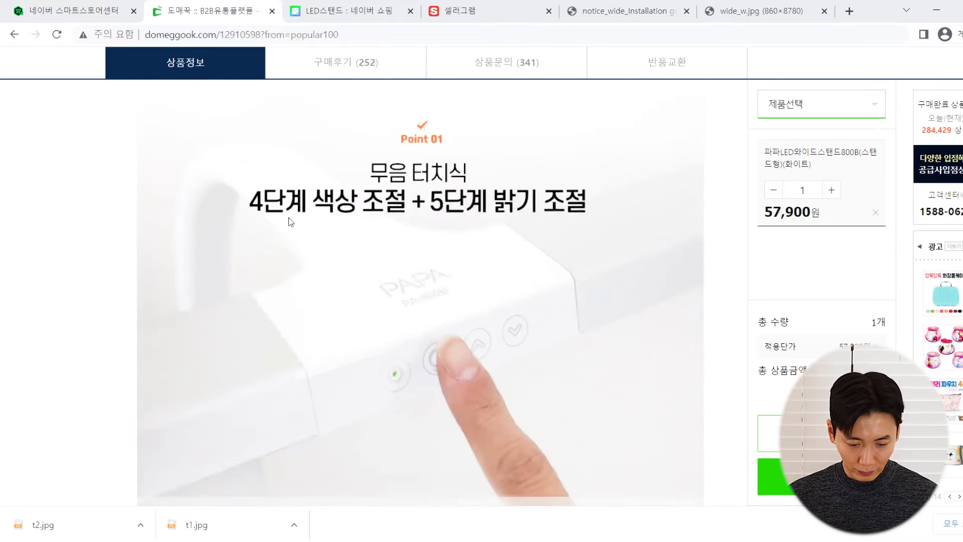
scroll(288, 231, "down", 10)
scroll(296, 204, "up", 2)
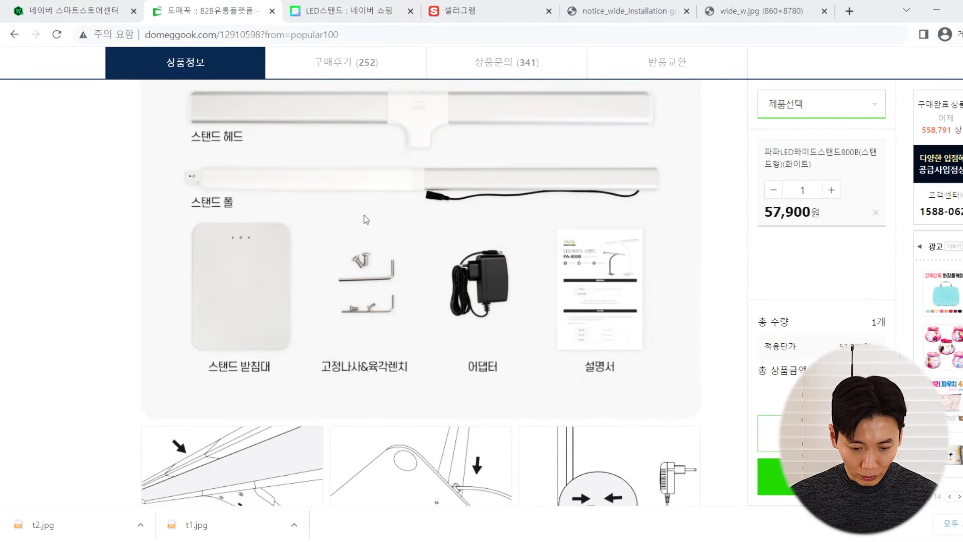
left_click(126, 6)
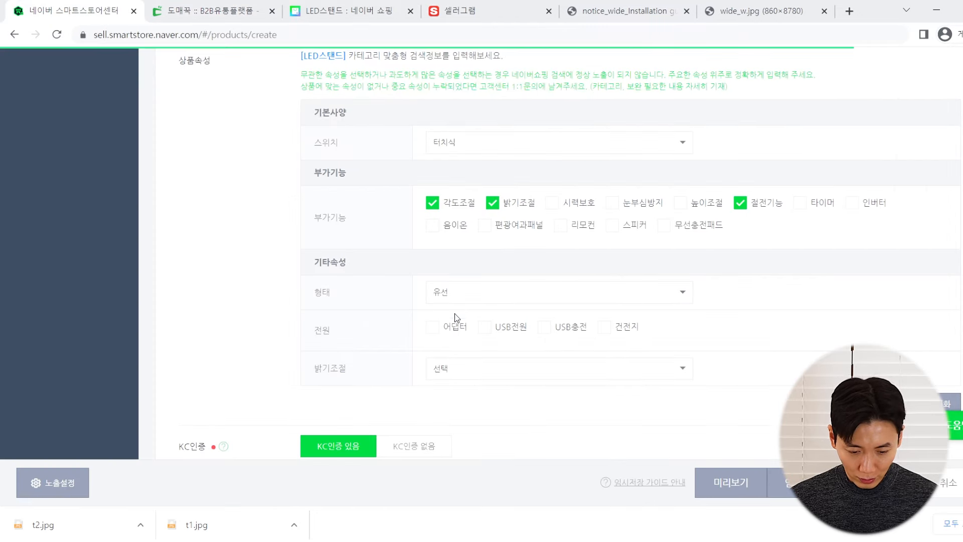
left_click(432, 327)
Choose 5단계 for 밝기조절, confirming the supplier's brightness steps
left_click(441, 370)
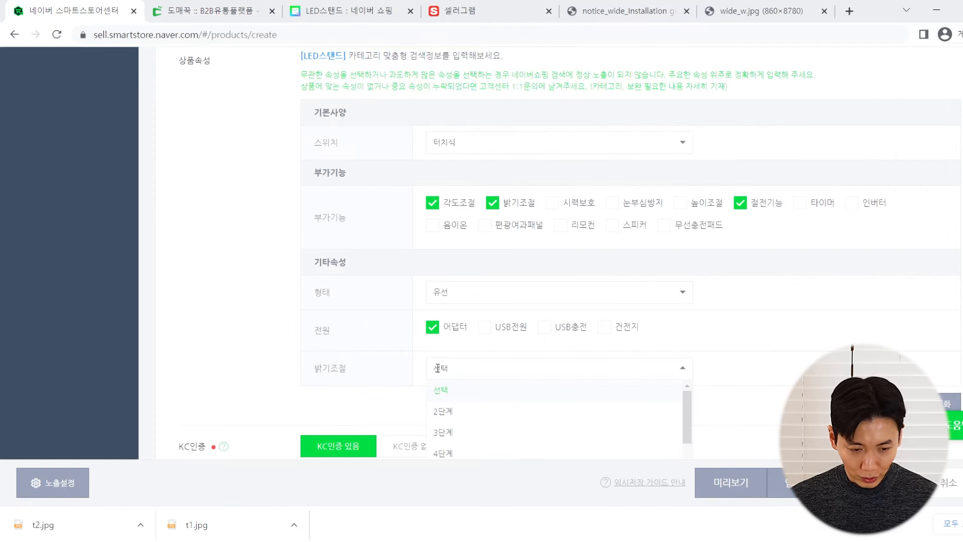
scroll(384, 366, "down", 3)
left_click(460, 341)
left_click(208, 11)
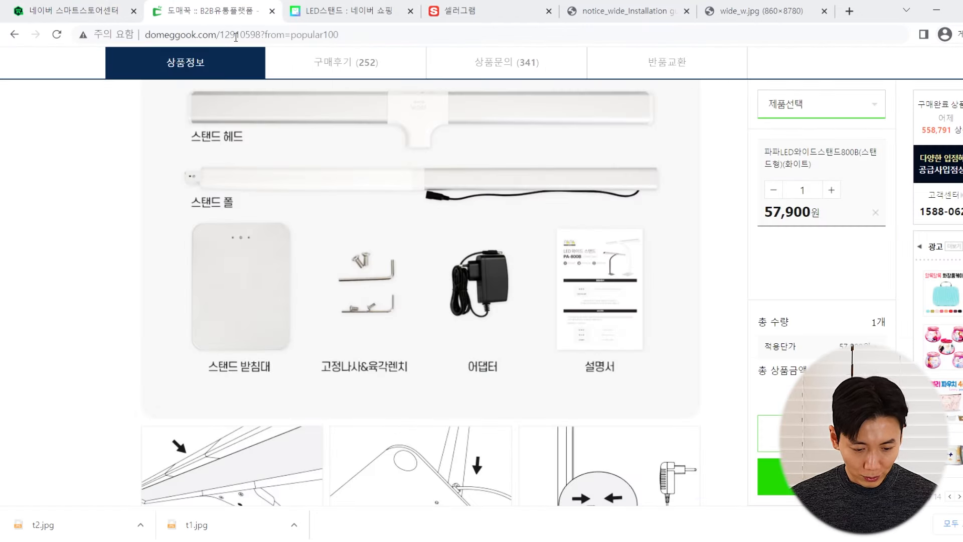
scroll(305, 193, "up", 5)
scroll(305, 193, "up", 8)
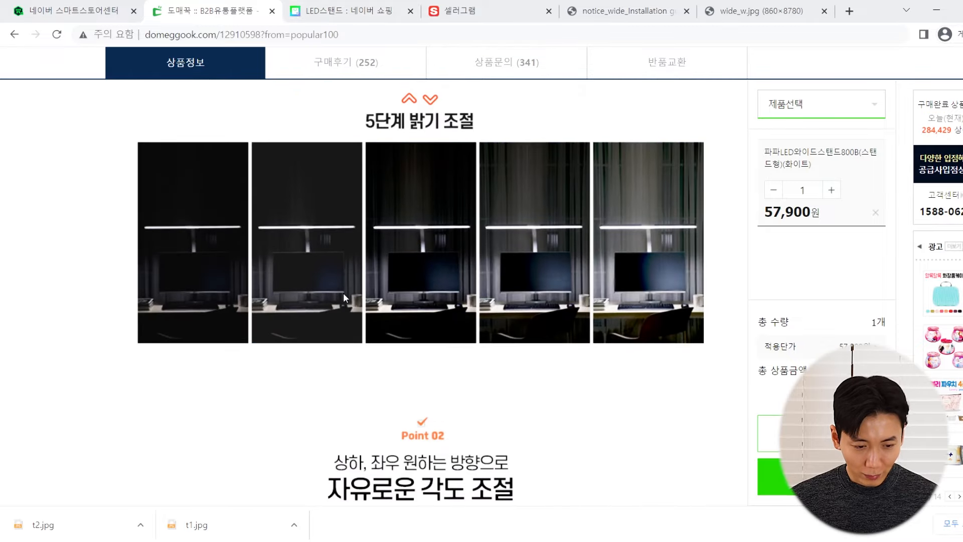
left_click(90, 6)
left_click(452, 336)
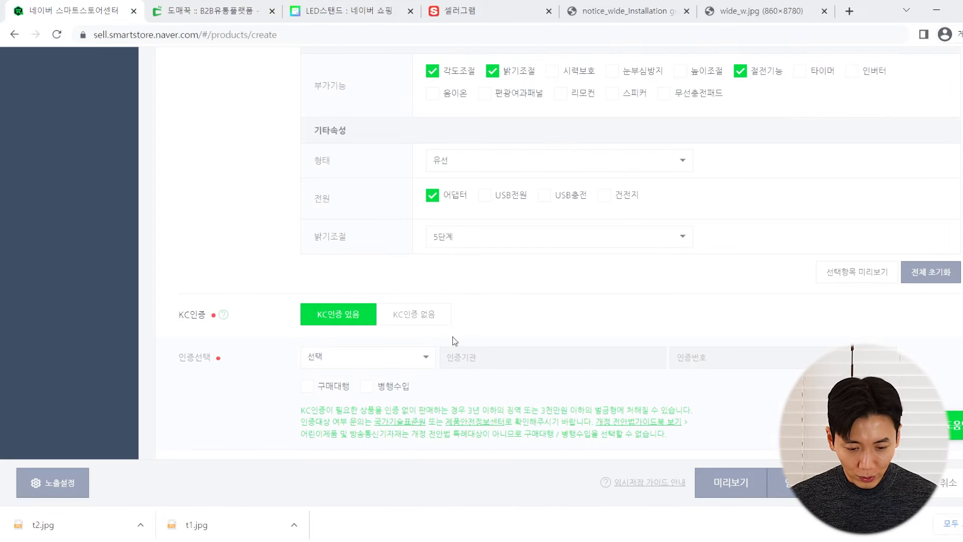
scroll(316, 265, "up", 5)
scroll(295, 272, "down", 1)
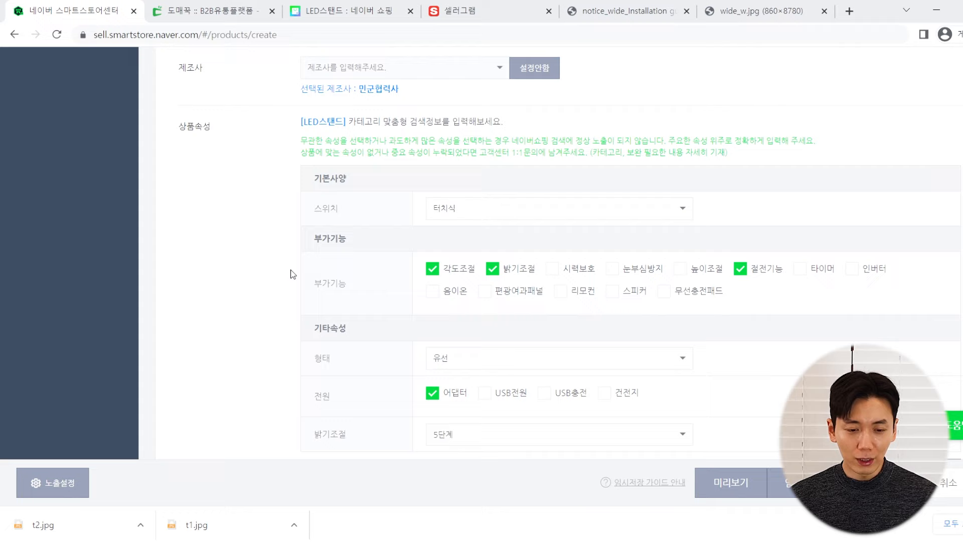
scroll(293, 273, "down", 1)
left_click(333, 9)
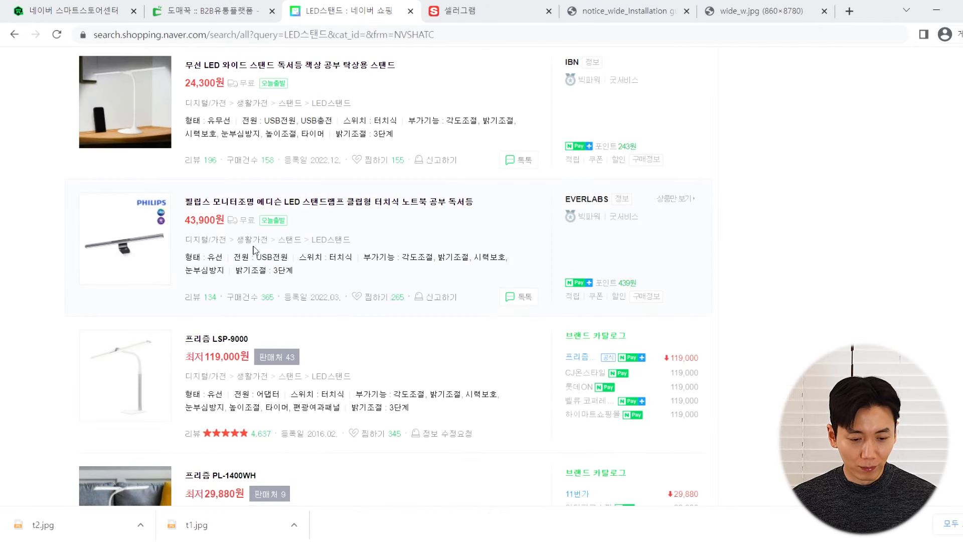
Scroll the registration form to the KC인증 section, then look up the certification number on Domeggook
left_click(80, 5)
scroll(291, 186, "down", 3)
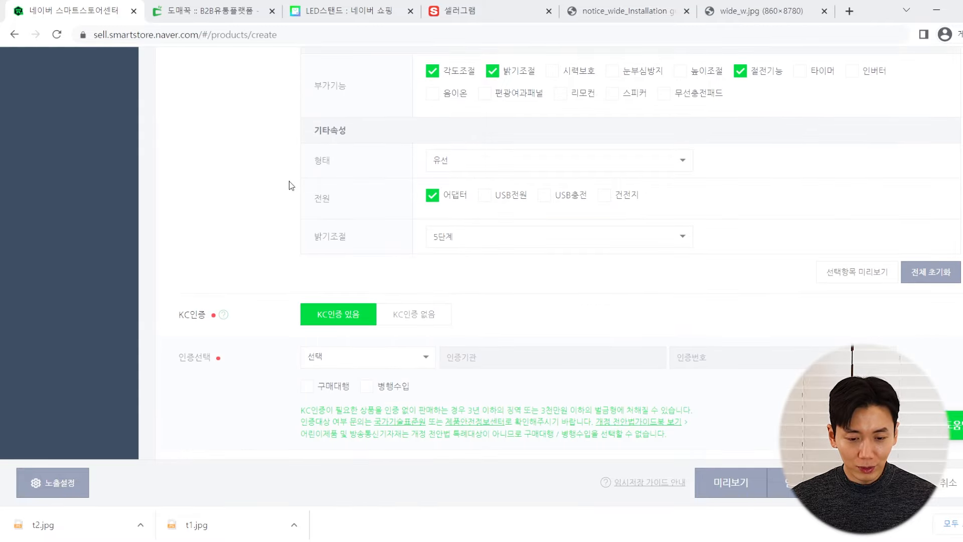
scroll(308, 150, "up", 4)
scroll(290, 114, "down", 4)
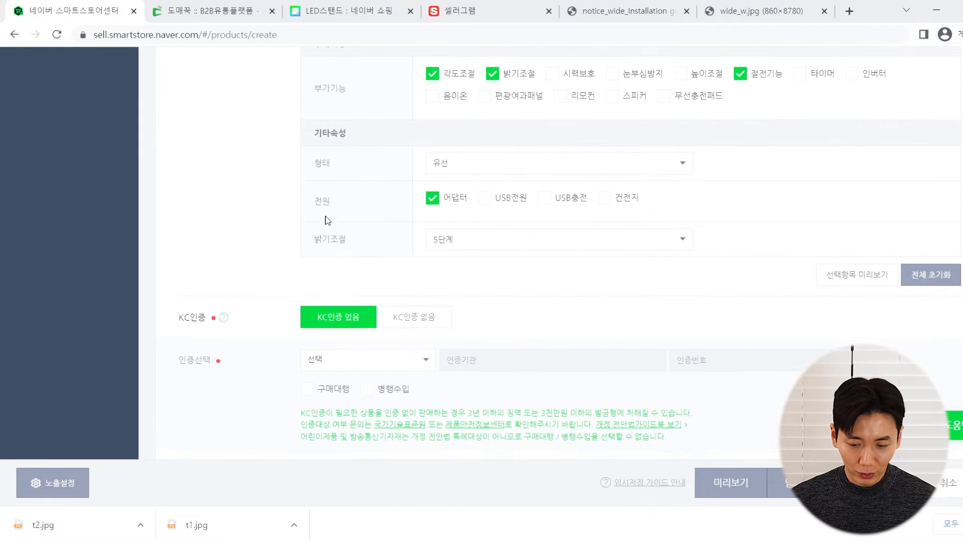
scroll(297, 215, "down", 2)
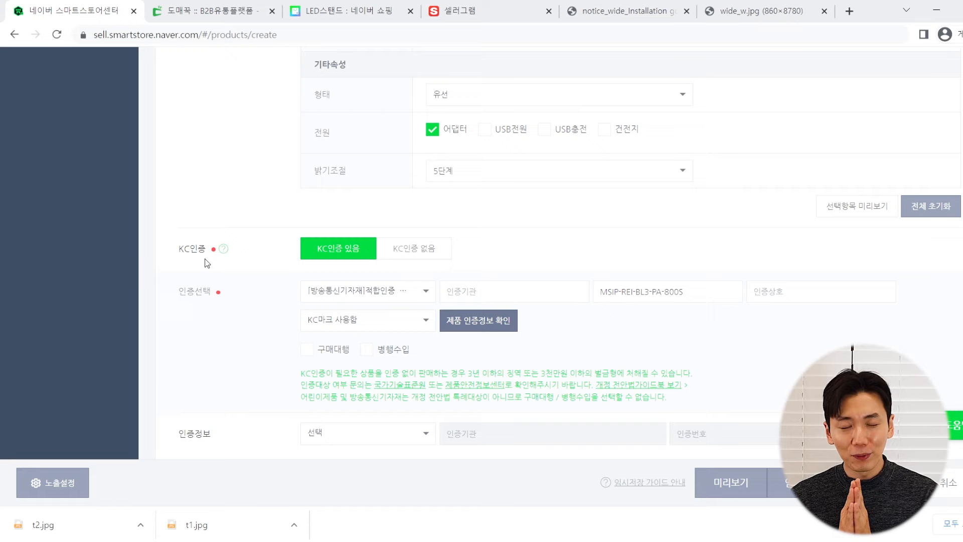
left_click(237, 12)
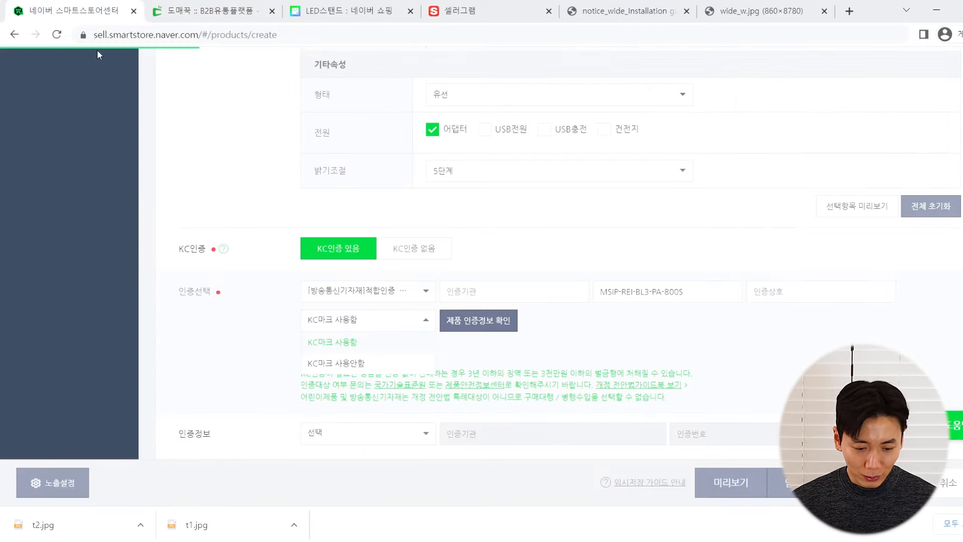
Select 방송통신기자재 적합인증 and paste MSIP-REI-BL3-PA-800S into 인증번호
left_click(52, 7)
left_click(396, 291)
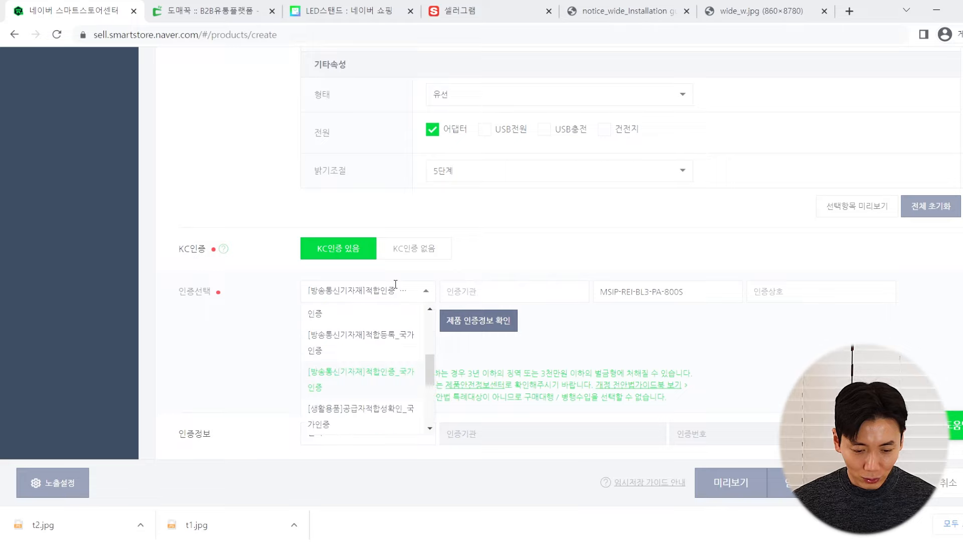
left_click(388, 371)
triple_click(682, 293)
type("MSIP-REI-BL3-PA-800S")
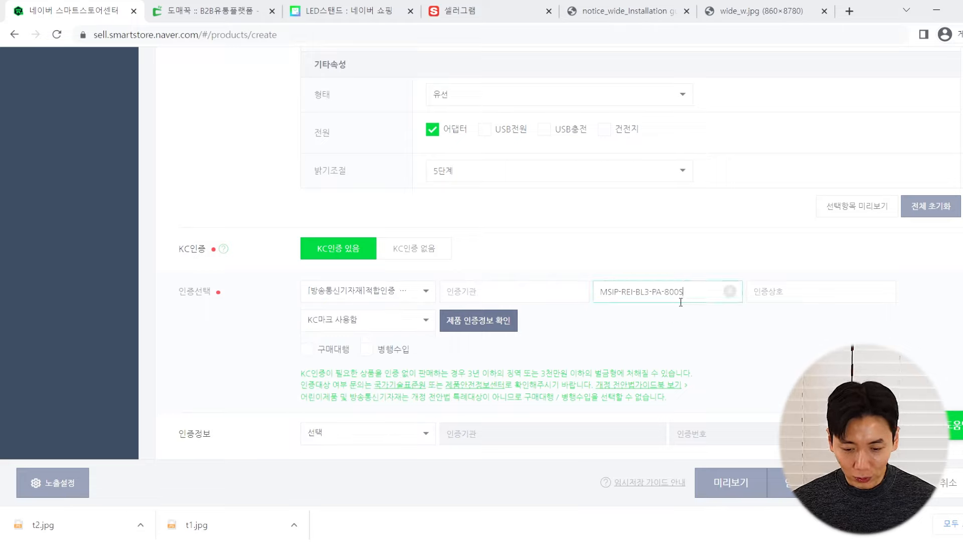
left_click(669, 332)
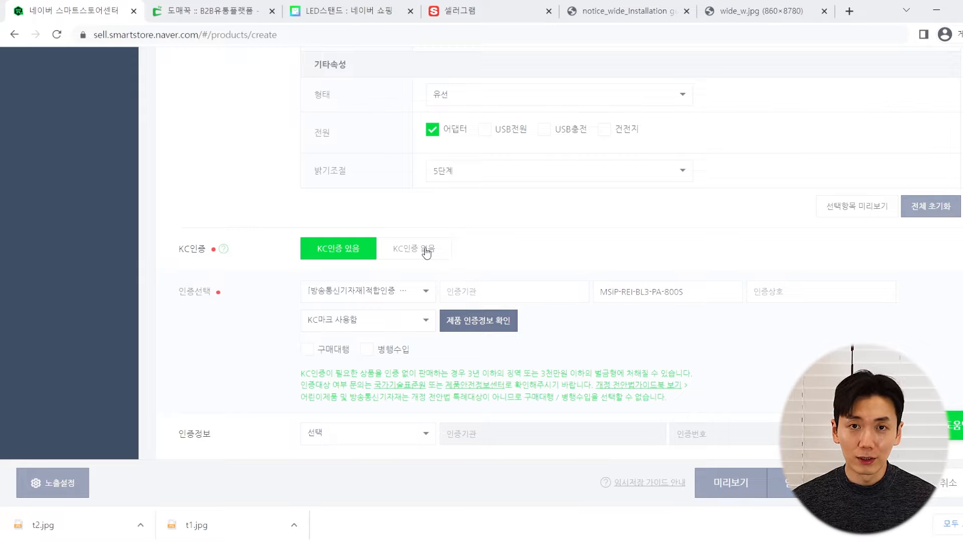
Scroll down the form, then switch to Domeggook's product info table
scroll(218, 276, "down", 3)
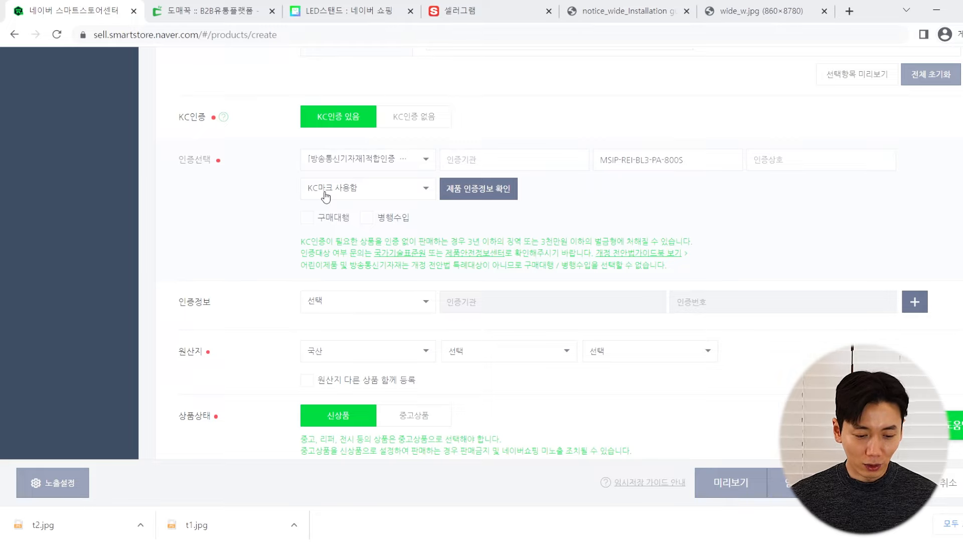
scroll(285, 265, "down", 2)
scroll(236, 251, "up", 1)
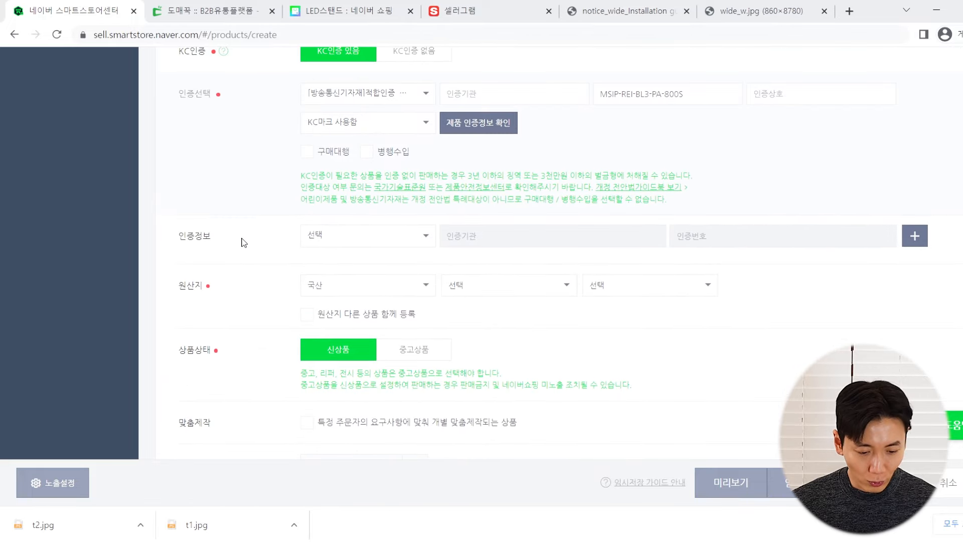
key("ctrl+Tab")
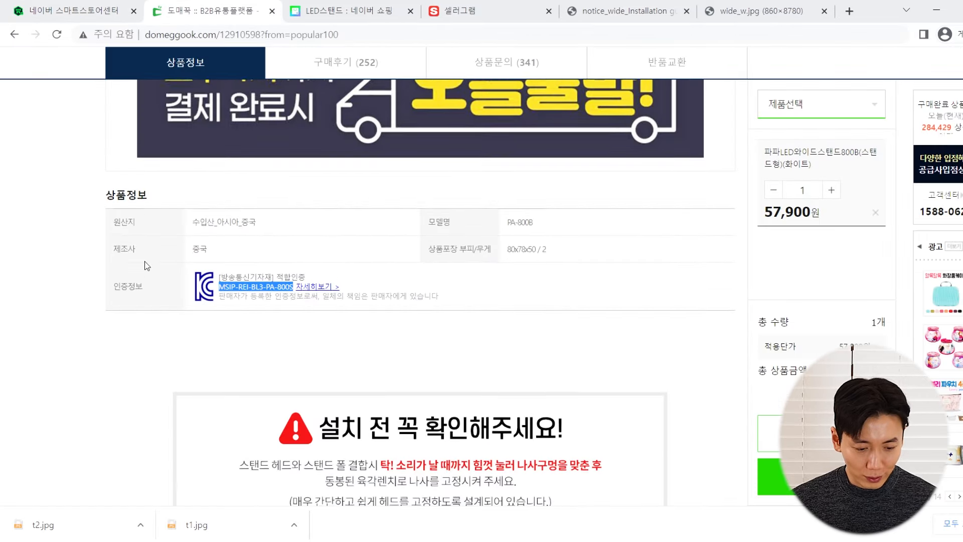
scroll(146, 265, "up", 1)
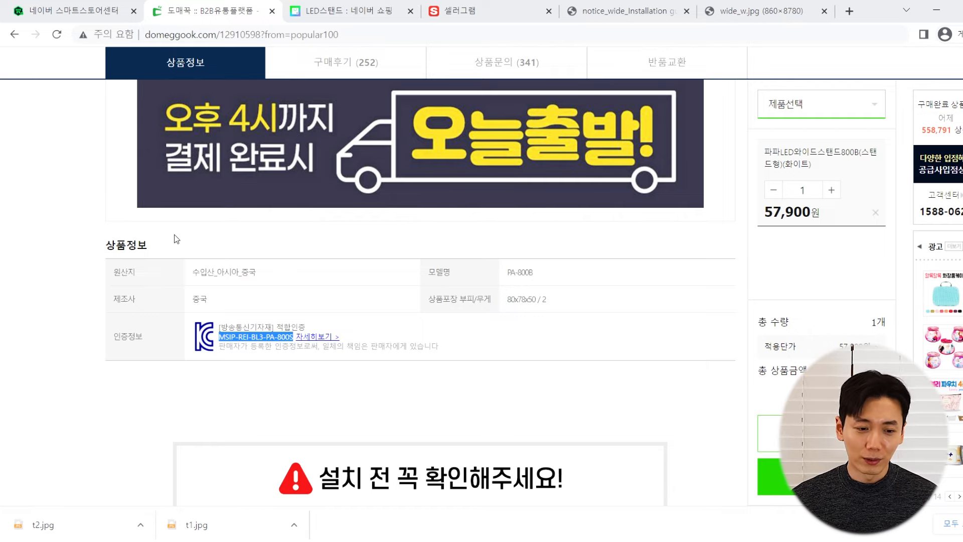
Set 원산지 to 수입산 / 아시아 / 중국 and 상품상태 to 신상품
left_click(59, 5)
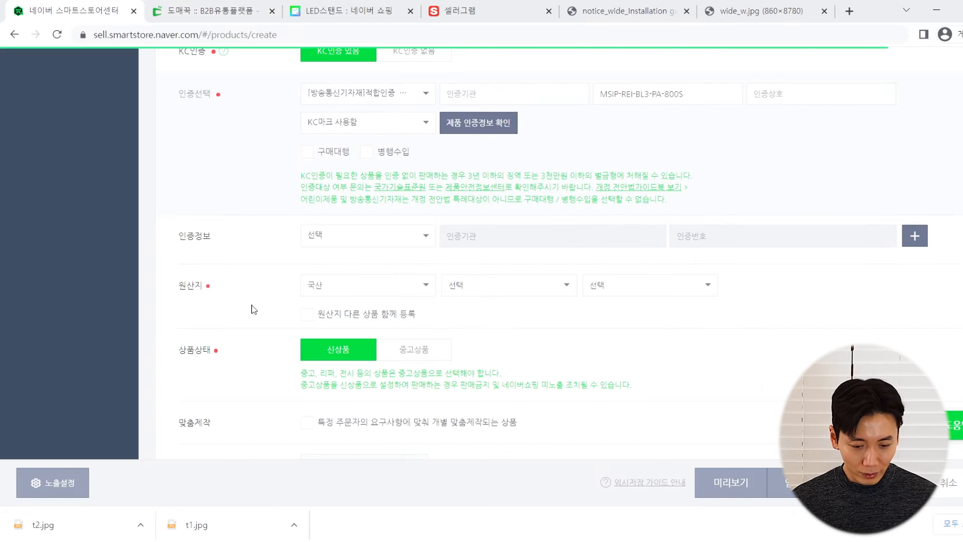
scroll(275, 221, "down", 2)
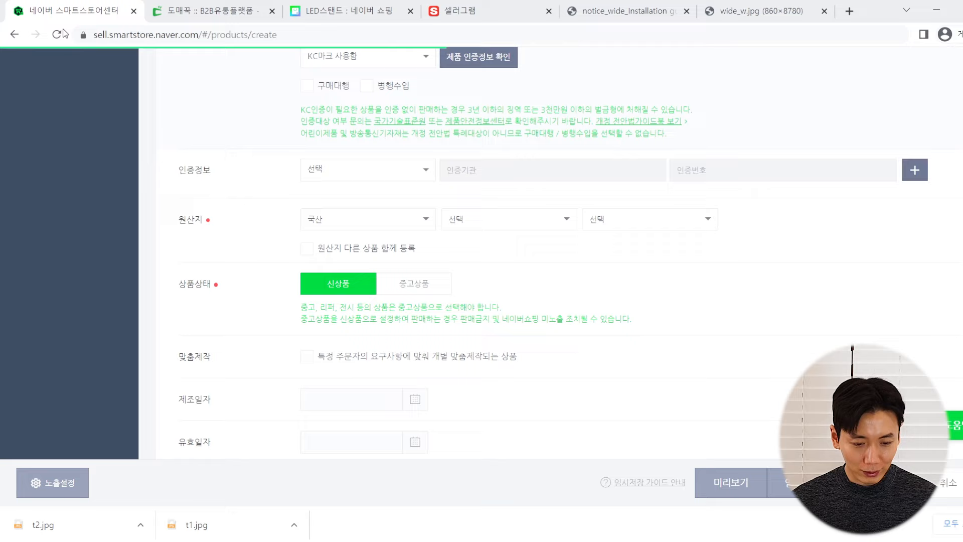
left_click(322, 211)
left_click(335, 283)
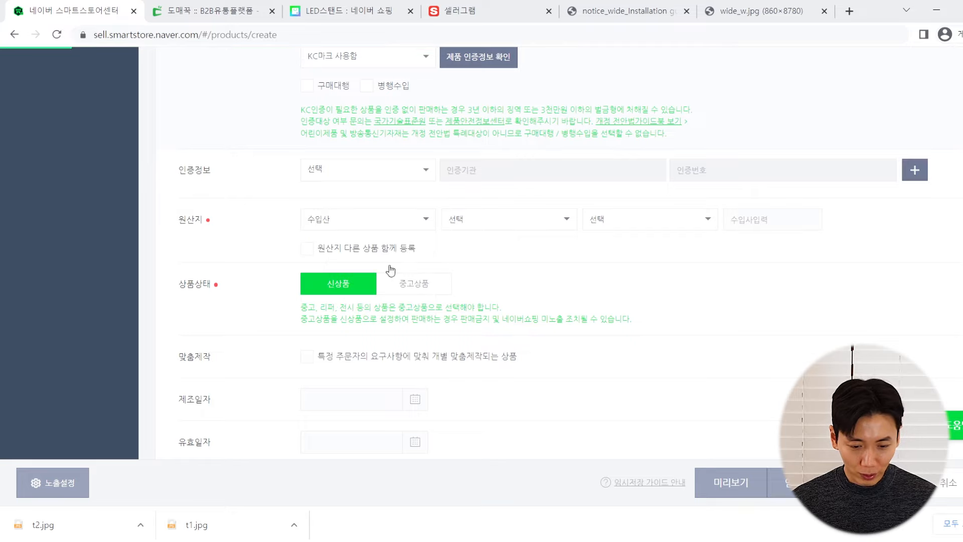
left_click(561, 221)
left_click(512, 308)
left_click(625, 220)
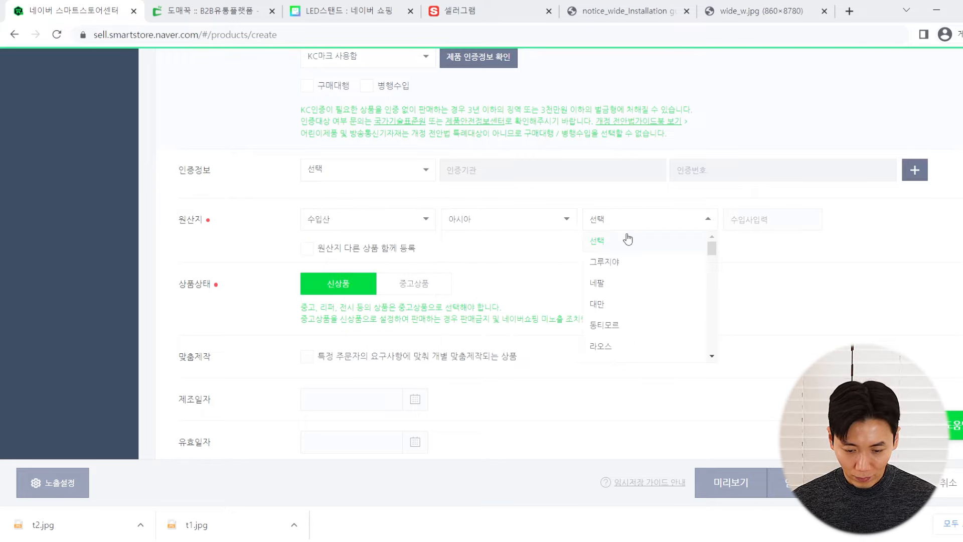
scroll(625, 296, "down", 5)
scroll(703, 279, "down", 1)
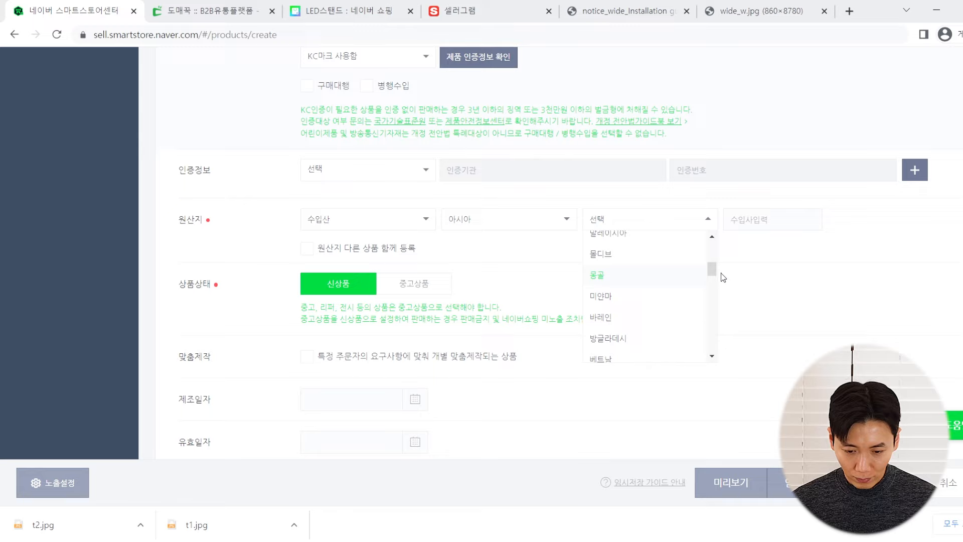
scroll(711, 243, "up", 5)
left_click_drag(715, 253, 670, 314)
left_click(662, 318)
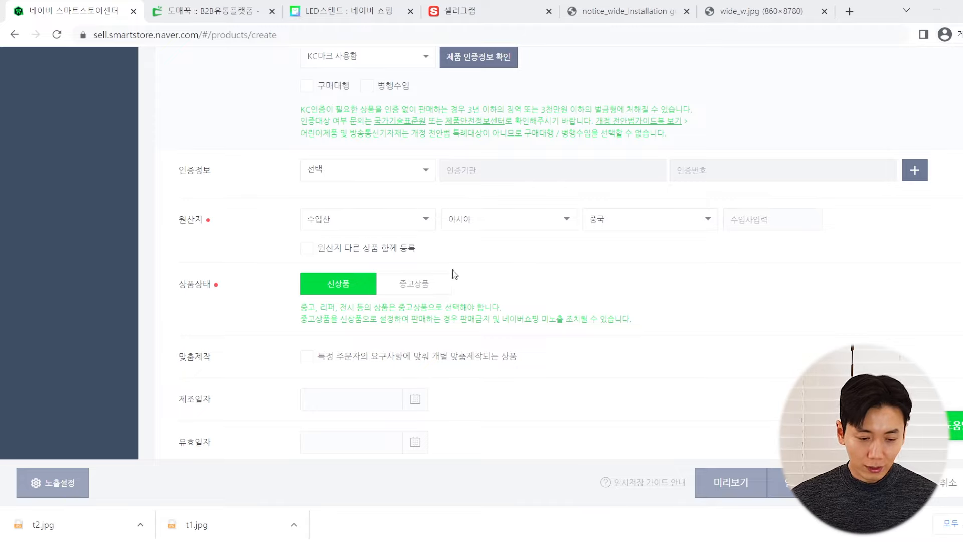
left_click(341, 286)
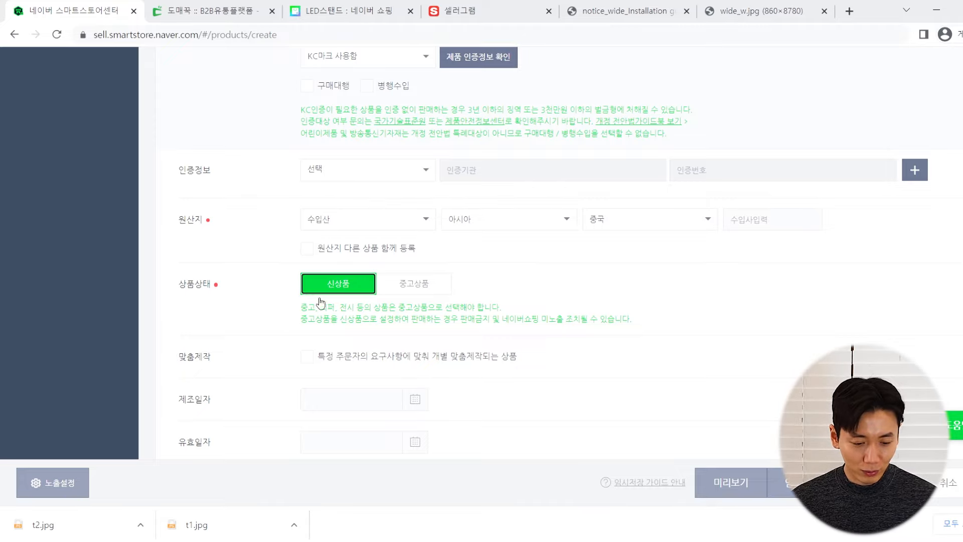
scroll(296, 309, "down", 3)
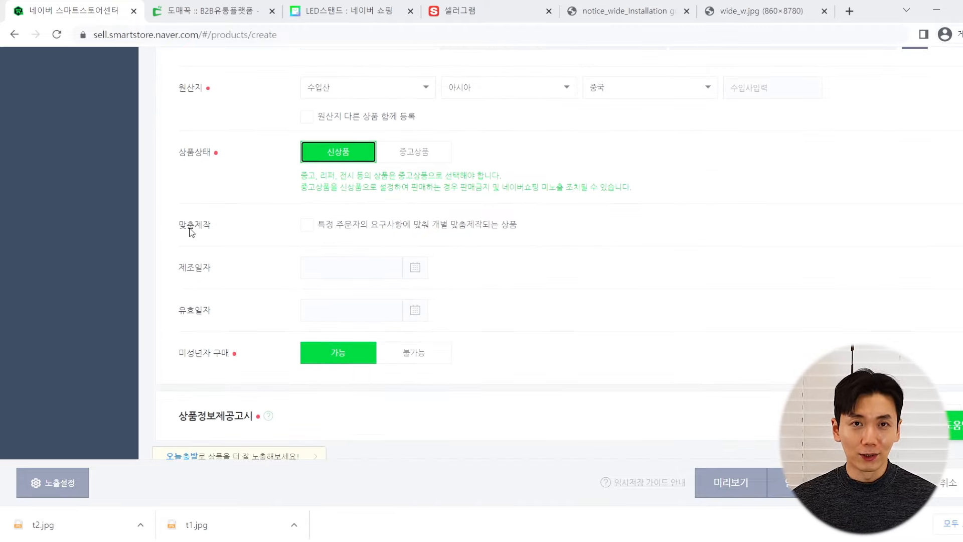
left_click(218, 7)
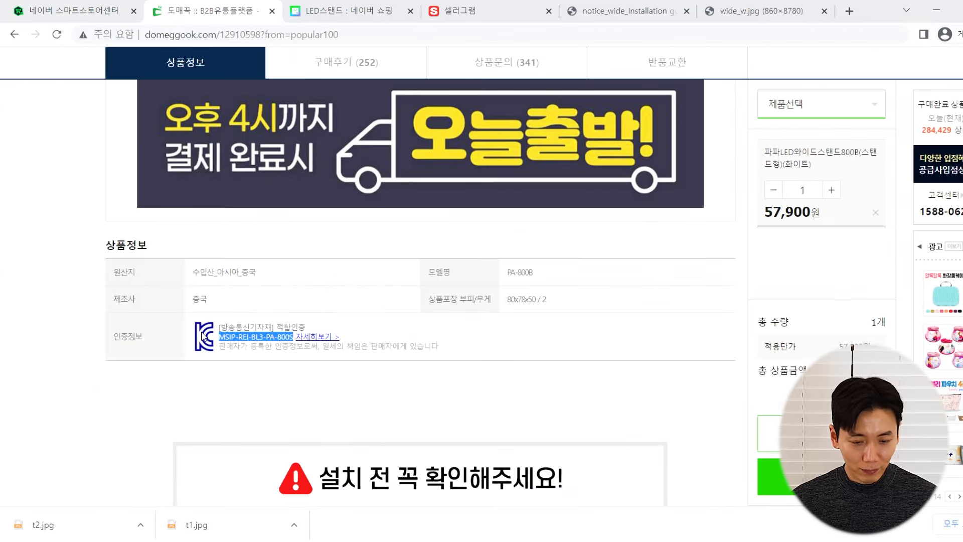
scroll(217, 219, "up", 2)
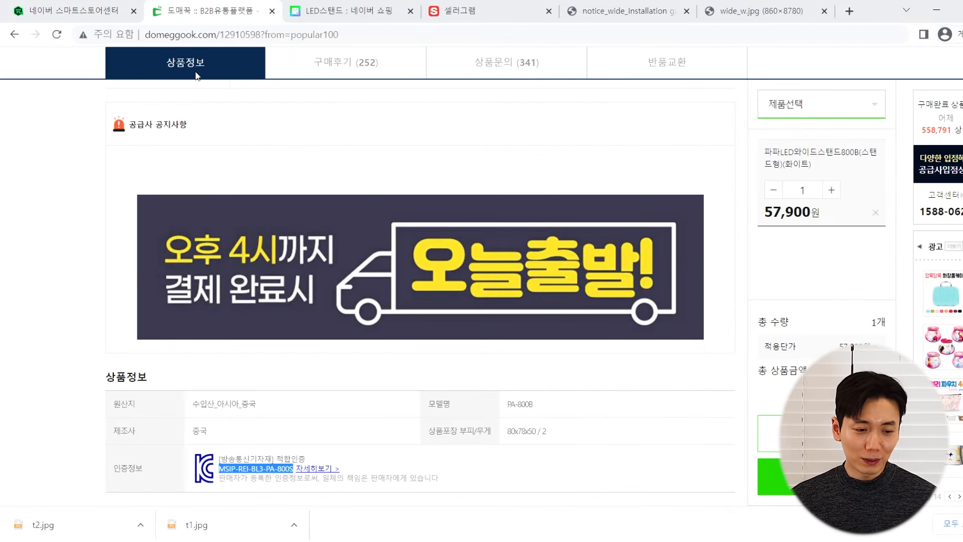
left_click(67, 11)
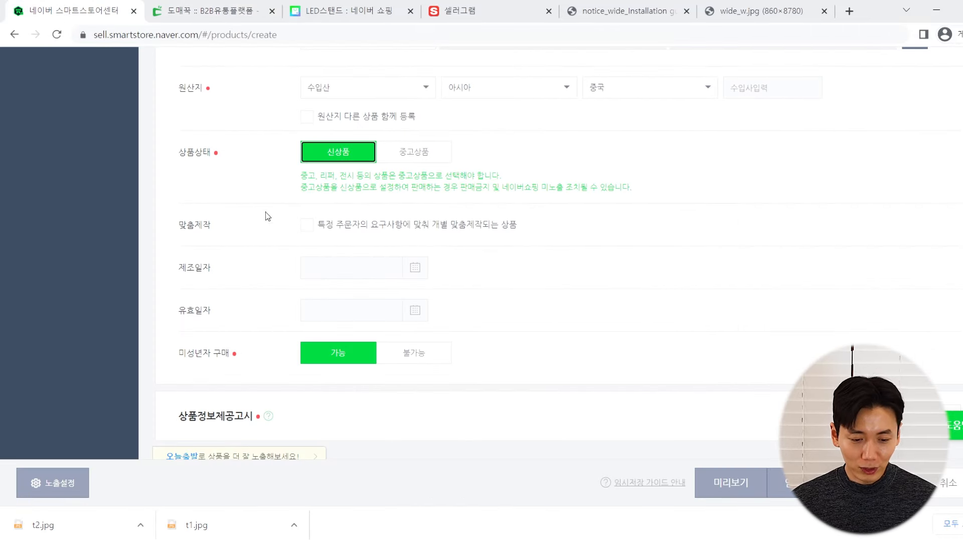
scroll(238, 244, "down", 1)
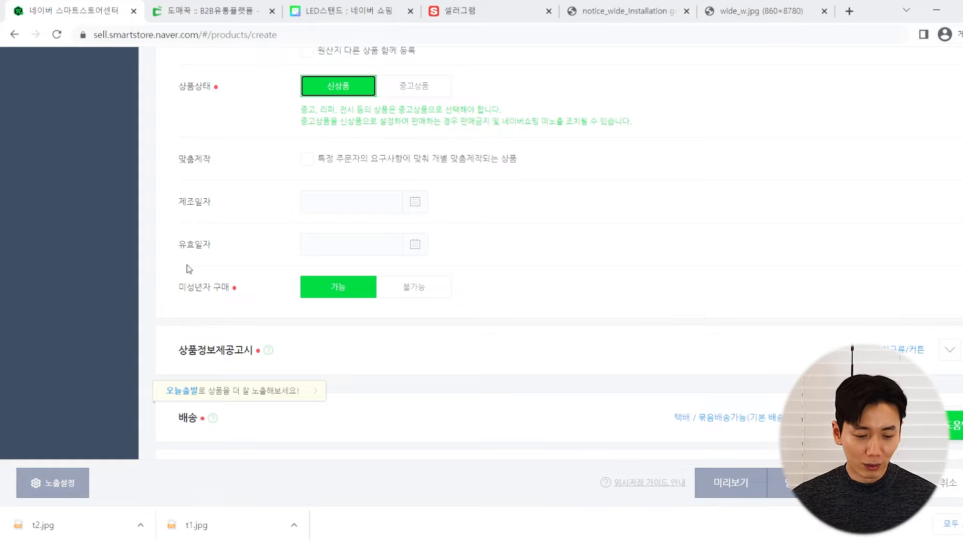
left_click_drag(230, 289, 196, 289)
left_click(198, 290)
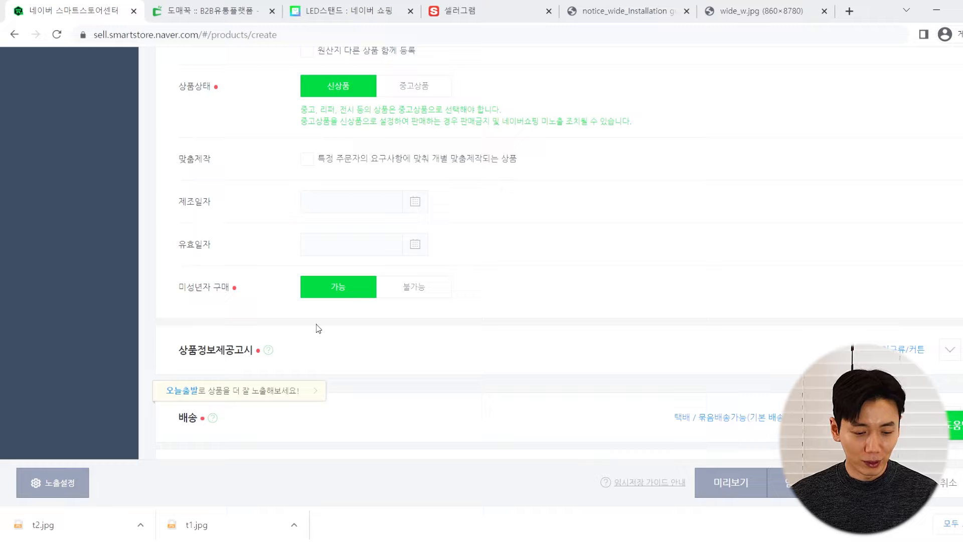
scroll(279, 183, "down", 3)
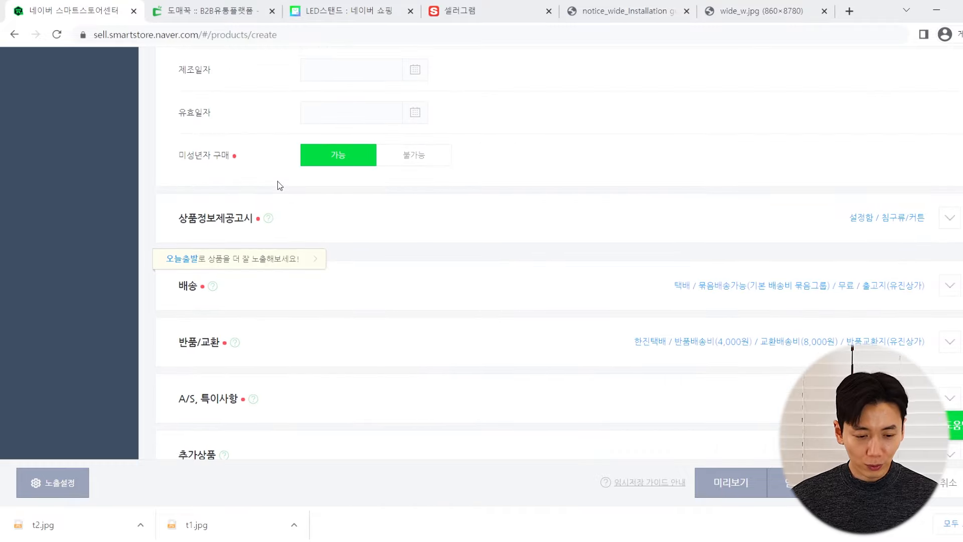
Set the product information notice group to 기타 재화 and fill all fields with 상품상세참조
scroll(279, 184, "up", 4)
scroll(279, 183, "down", 4)
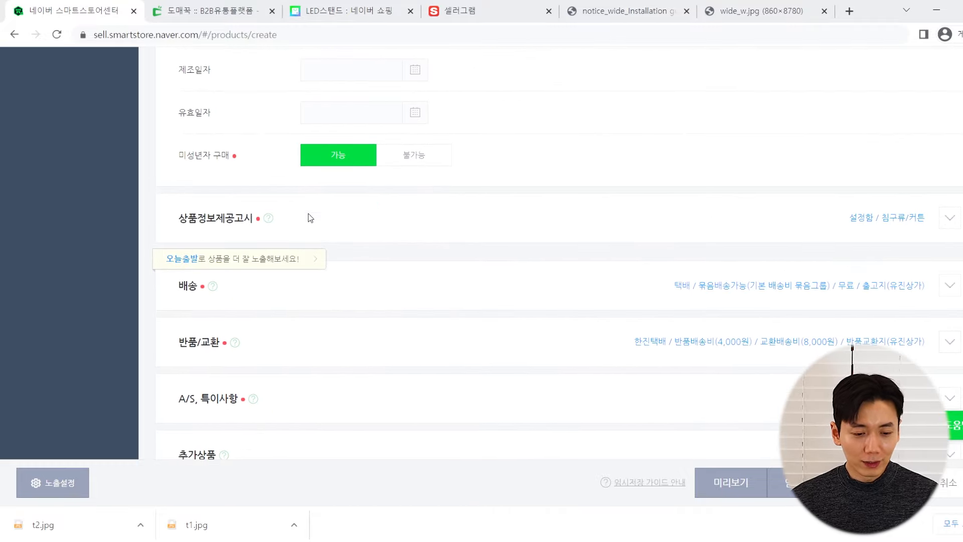
left_click(296, 217)
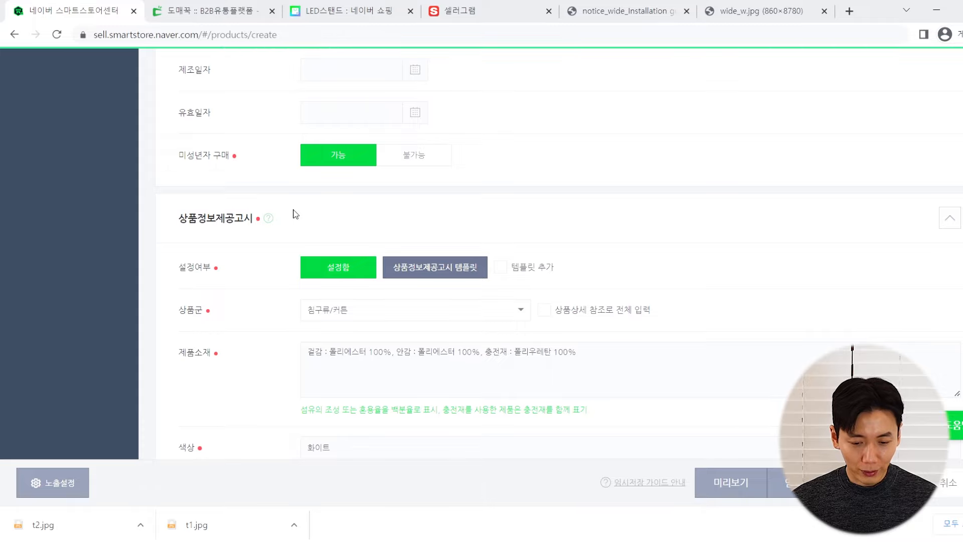
scroll(290, 214, "down", 1)
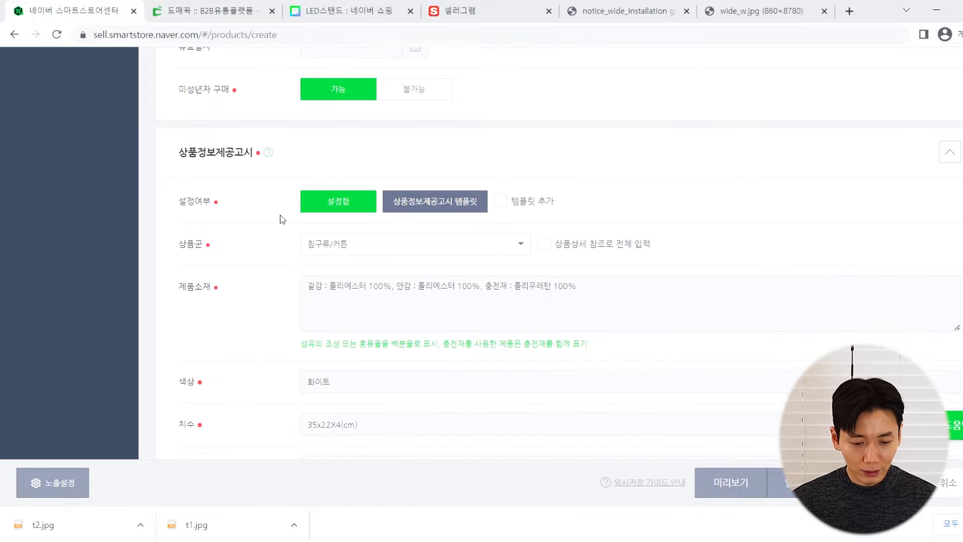
left_click(344, 244)
scroll(524, 291, "down", 2)
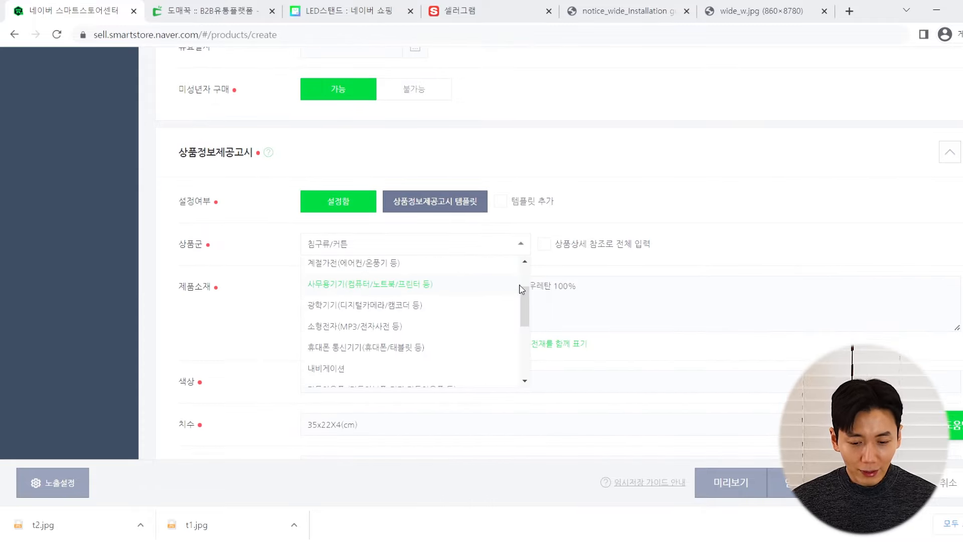
scroll(526, 299, "up", 1)
left_click_drag(521, 287, 520, 286)
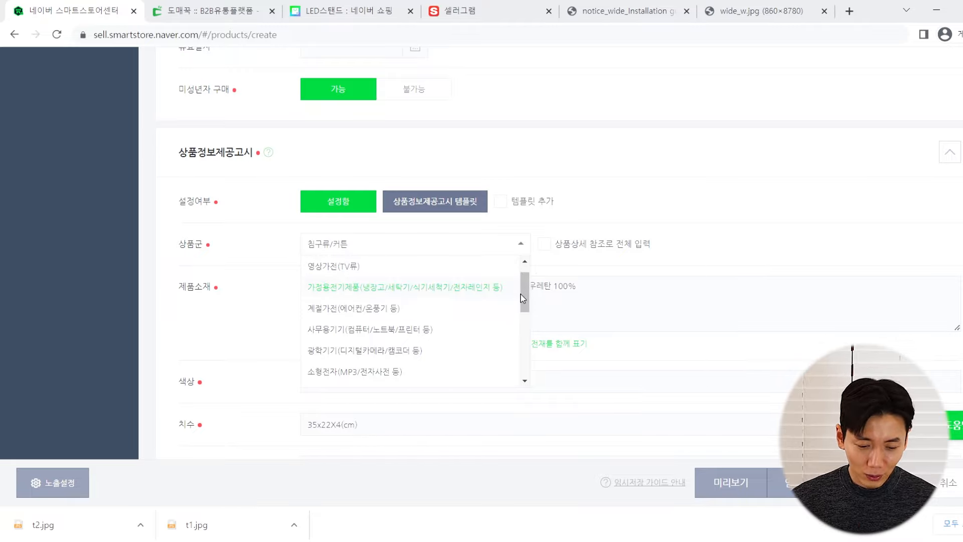
left_click_drag(521, 298, 525, 359)
left_click(392, 377)
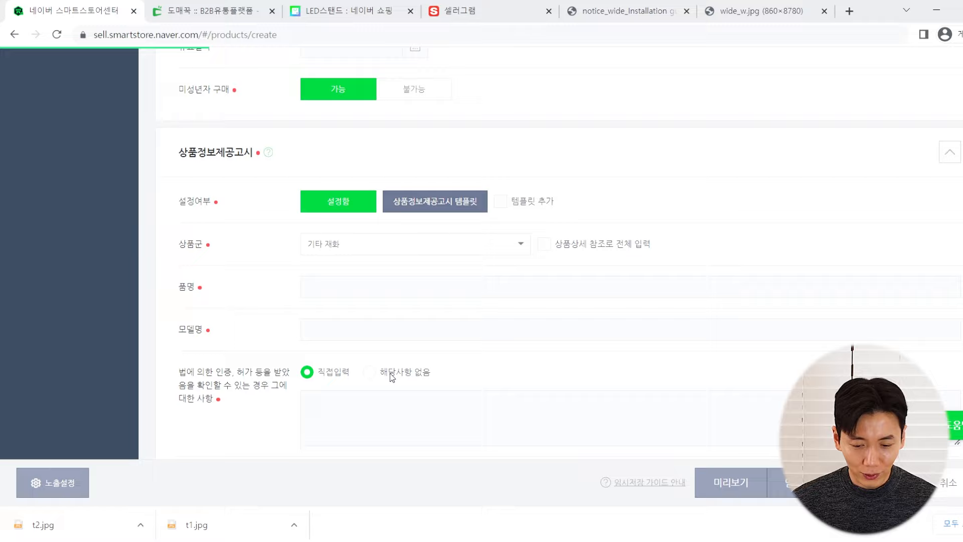
left_click(544, 245)
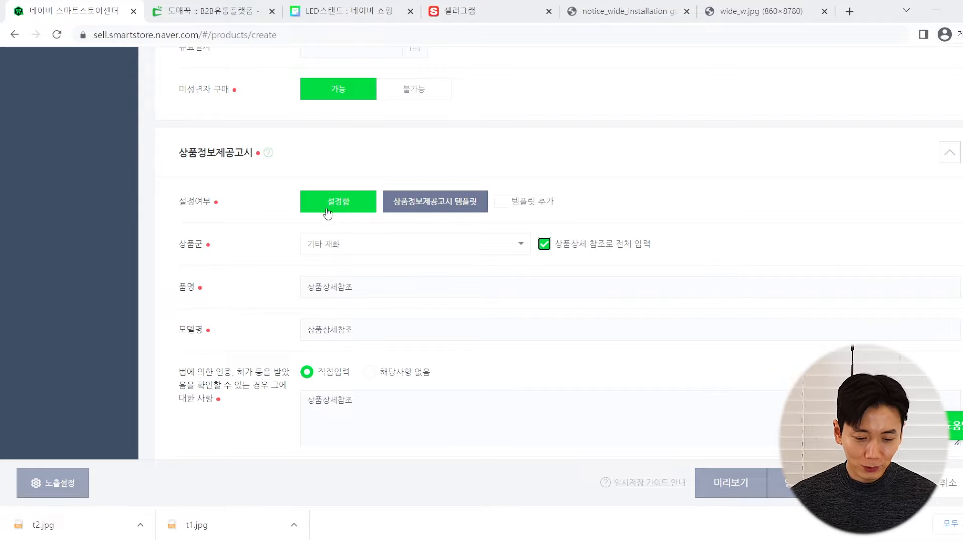
Enter the A/S contact phone number in the notice section
scroll(326, 213, "down", 6)
scroll(245, 194, "down", 1)
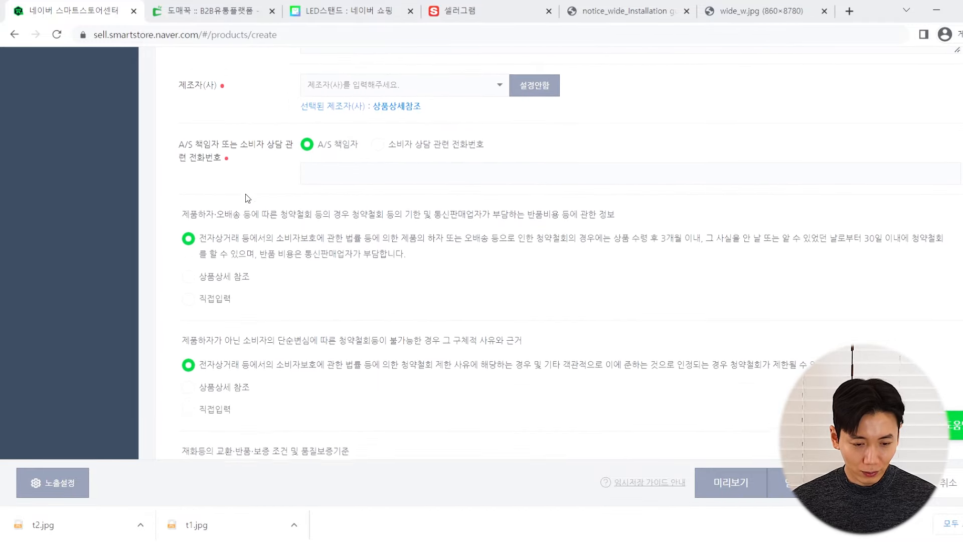
scroll(246, 184, "up", 2)
left_click(342, 300)
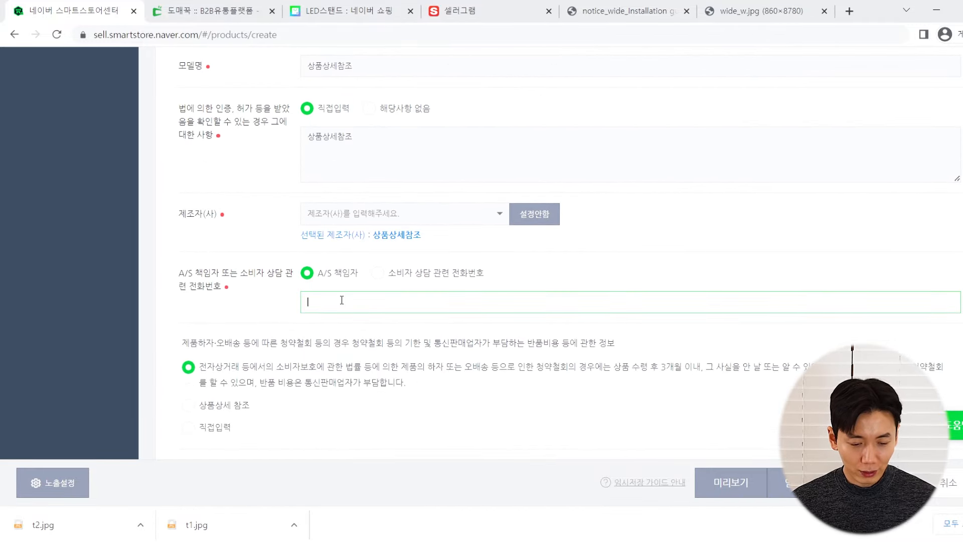
scroll(341, 300, "up", 1)
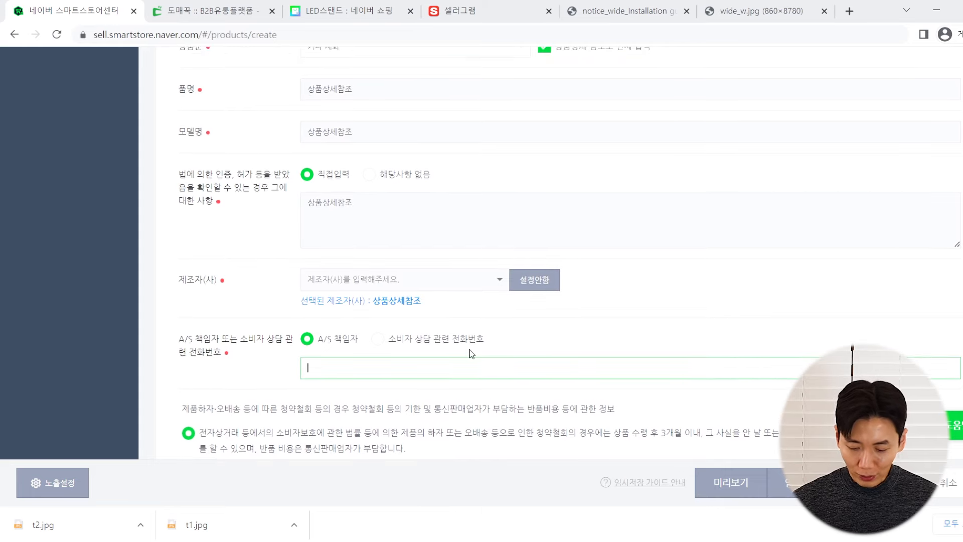
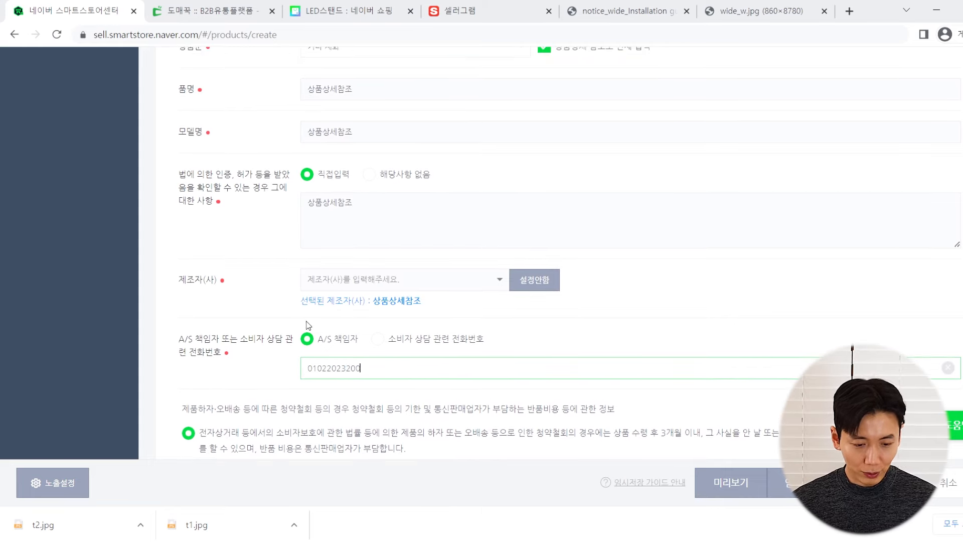
scroll(311, 286, "down", 4)
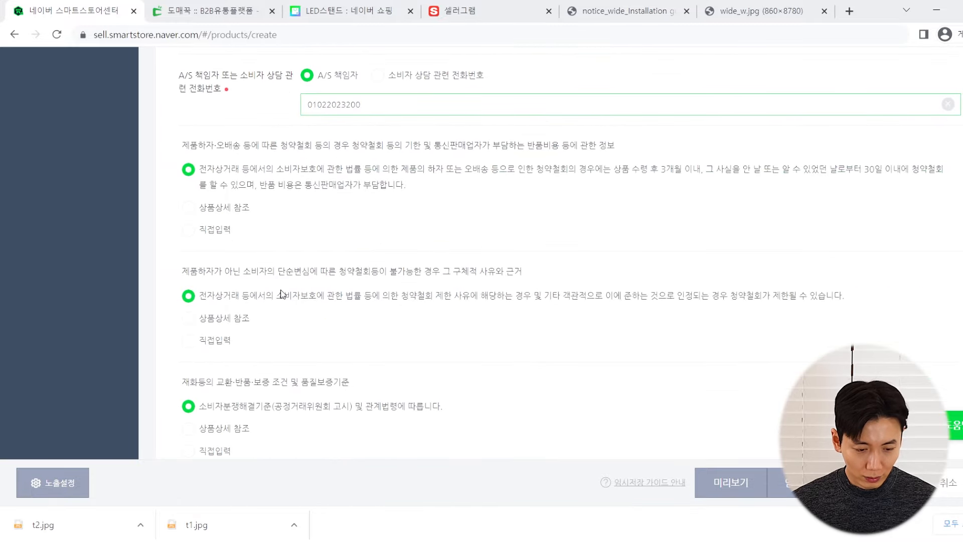
scroll(284, 286, "down", 7)
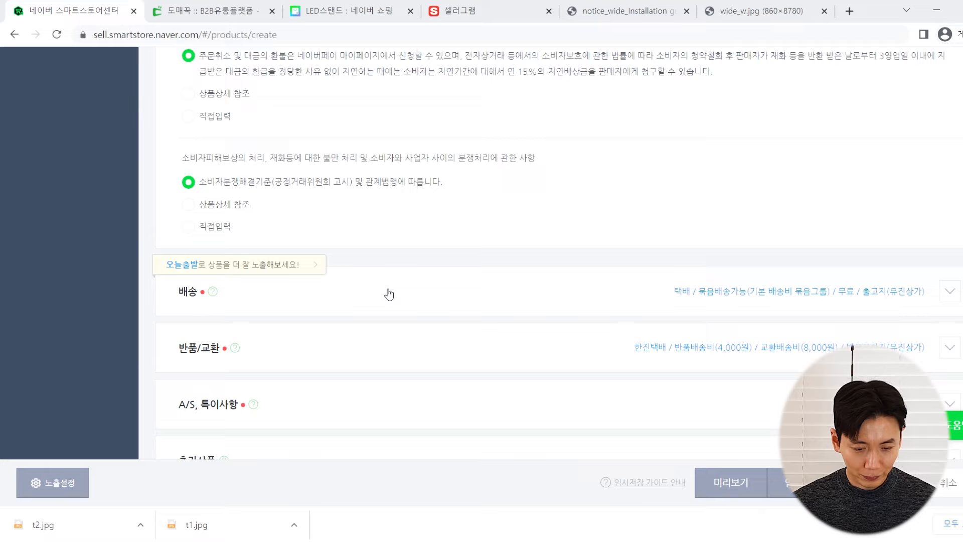
Expand the listing's shipping settings section and review its delivery options
left_click(389, 294)
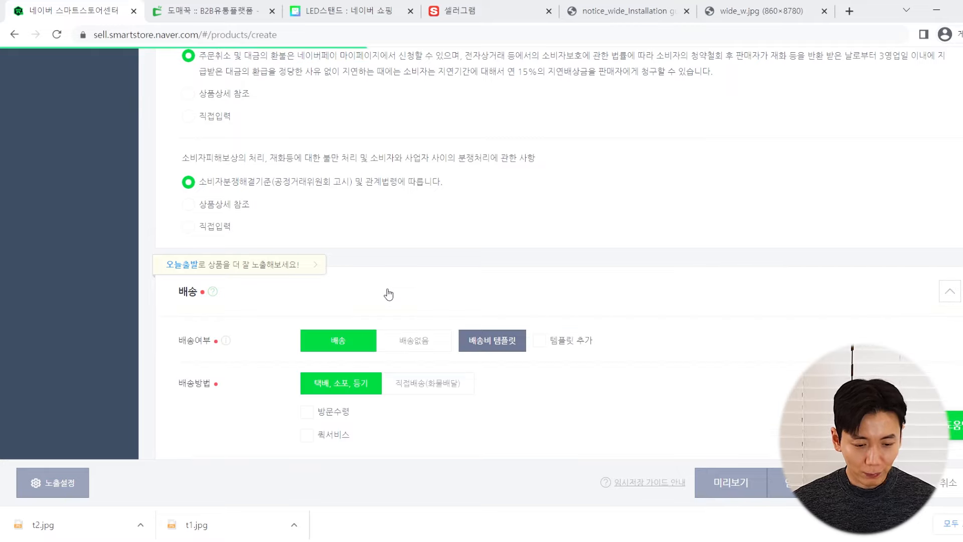
scroll(382, 295, "down", 3)
scroll(293, 281, "down", 1)
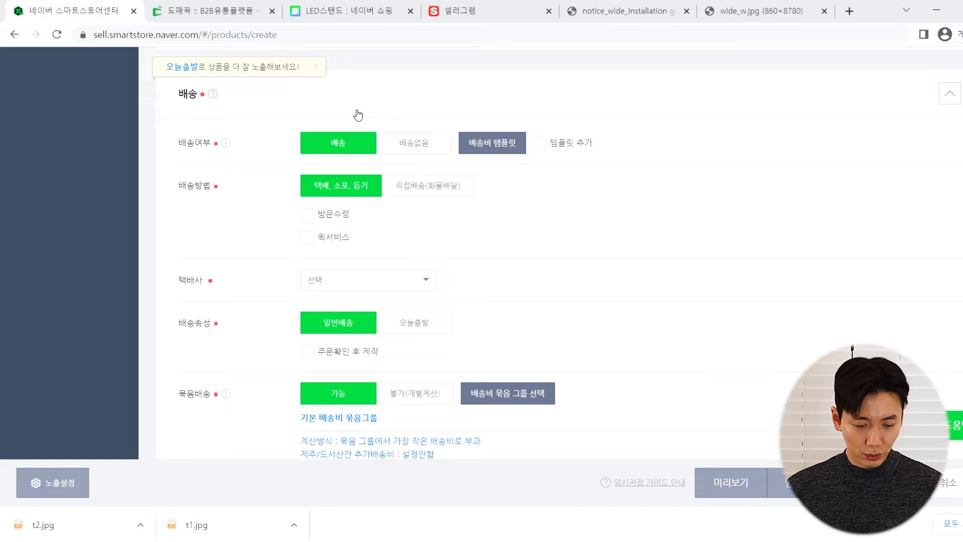
left_click_drag(203, 186, 212, 189)
left_click(245, 186)
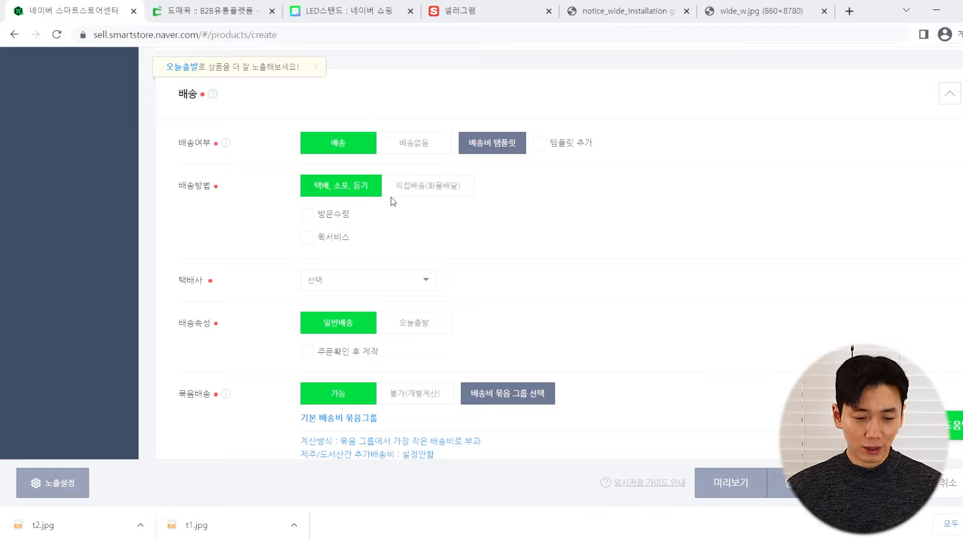
Check the supplier's shipping details on Domeggook, then return to the courier selection
left_click(217, 5)
left_click(75, 8)
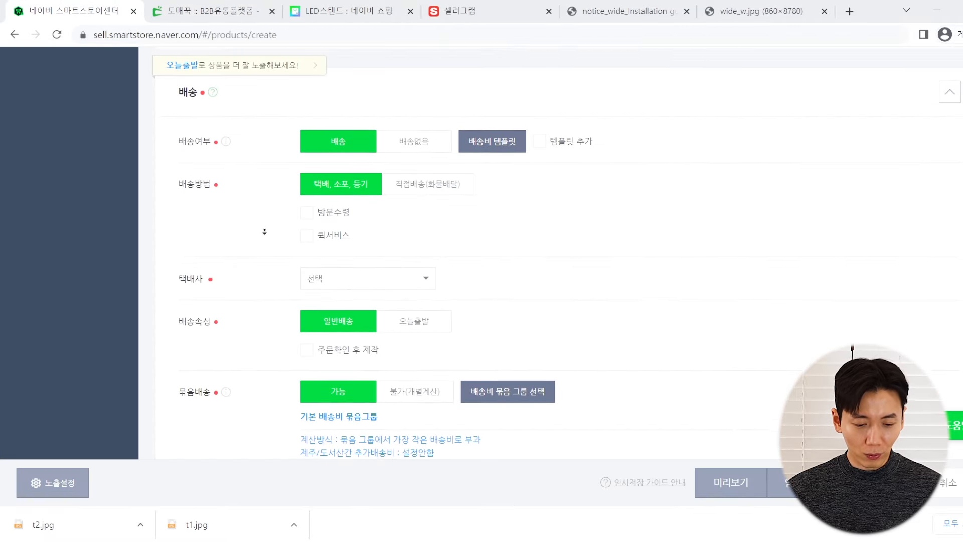
scroll(285, 213, "down", 1)
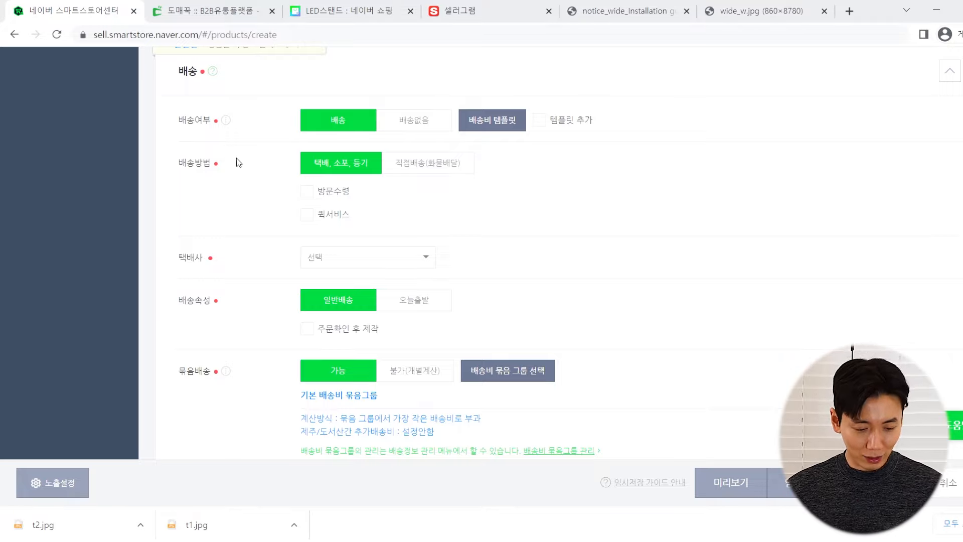
scroll(244, 152, "down", 3)
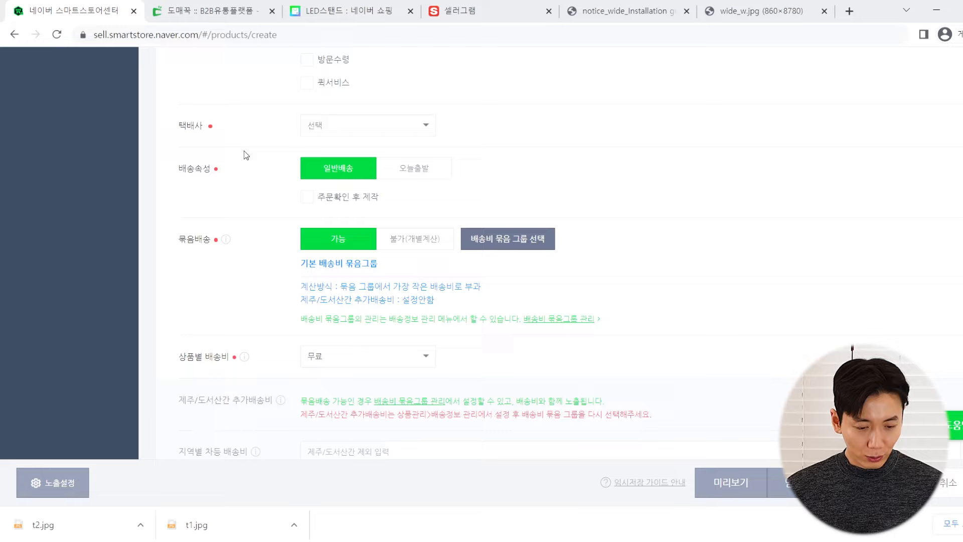
left_click(312, 128)
Read the lamp's 배송정보 and same-day dispatch details on Domeggook, then return to Smart Store
left_click(259, 10)
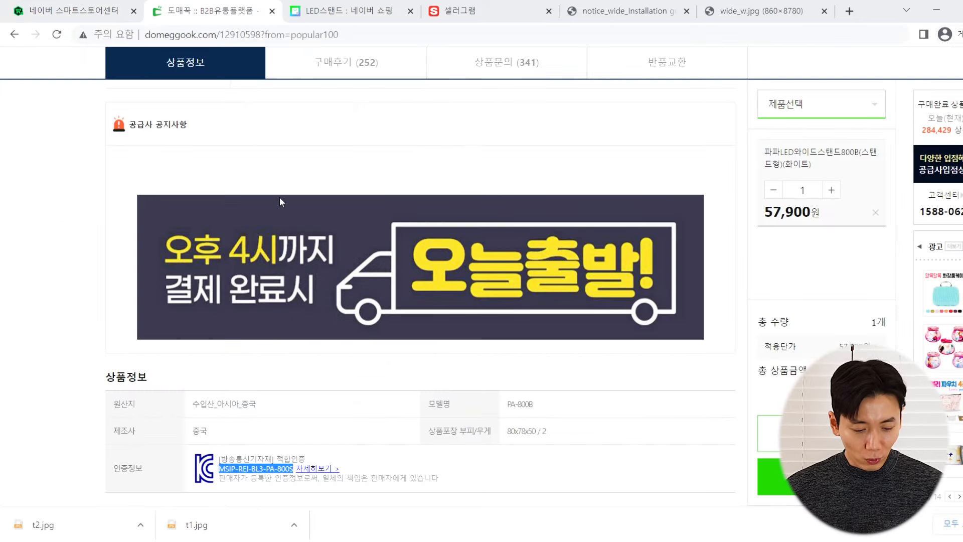
scroll(275, 216, "down", 5)
scroll(272, 234, "up", 10)
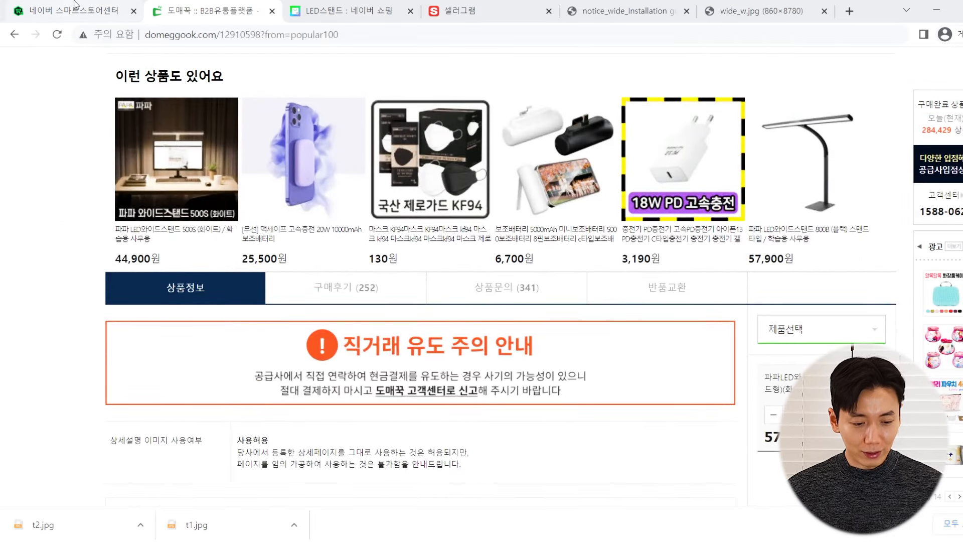
scroll(231, 301, "down", 8)
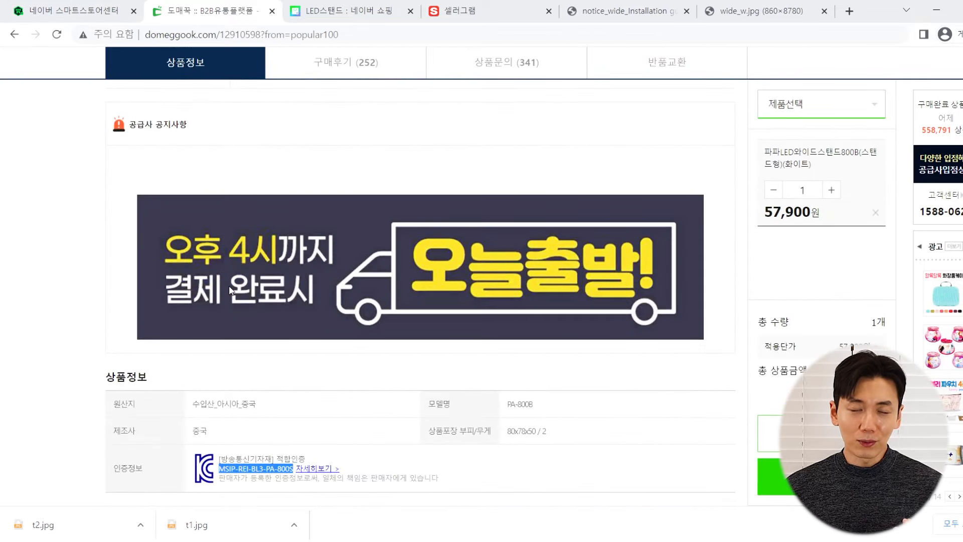
scroll(249, 299, "up", 10)
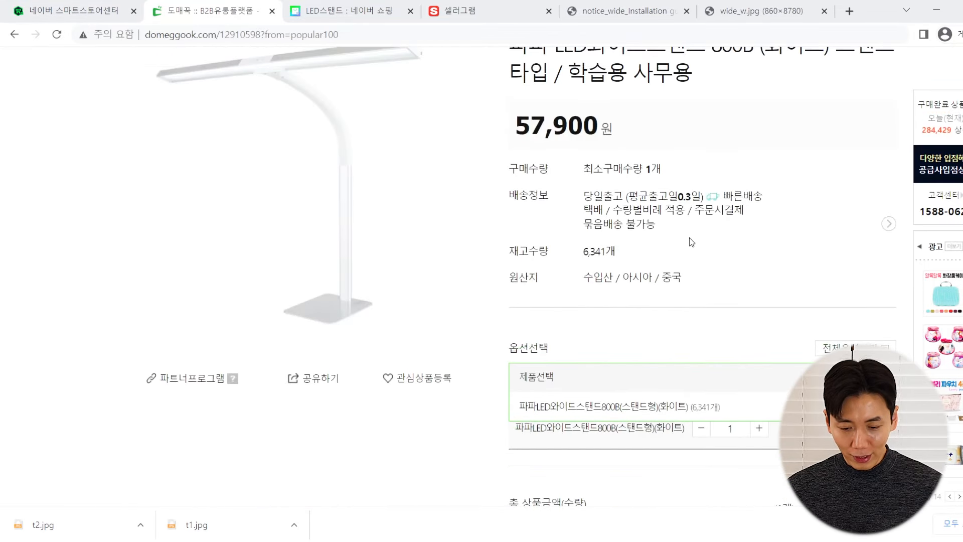
left_click_drag(651, 210, 625, 196)
left_click(625, 196)
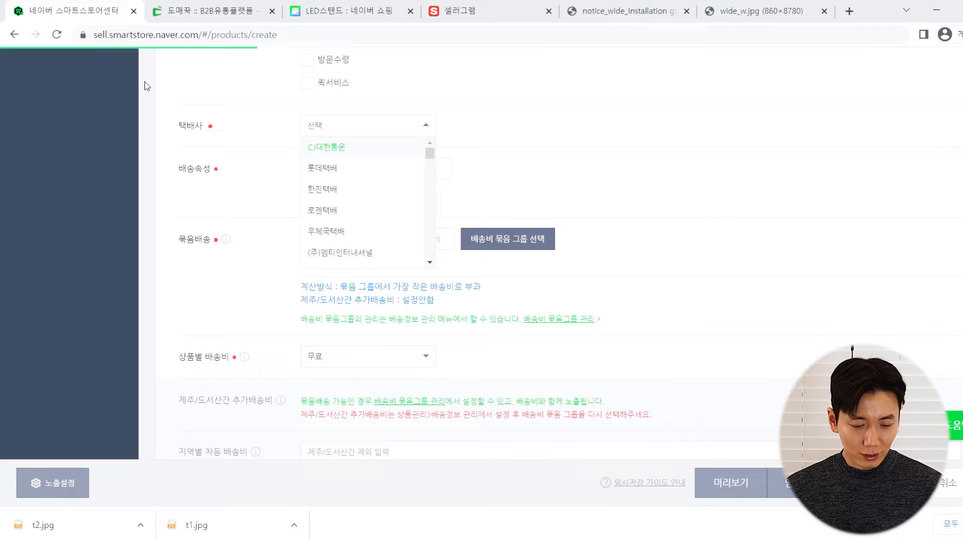
Set the courier to CJ대한통운 and the delivery attribute to 오늘출발
left_click(90, 11)
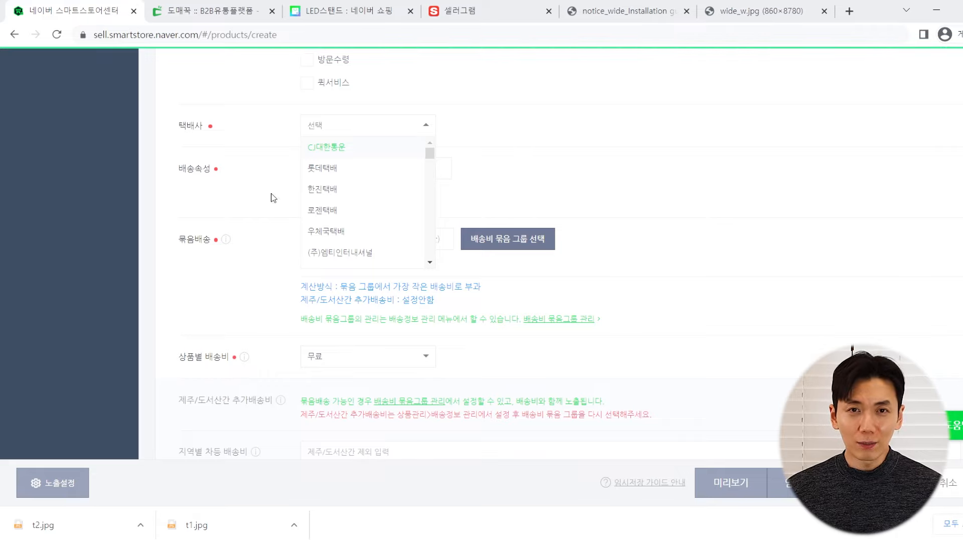
left_click(356, 147)
left_click(343, 120)
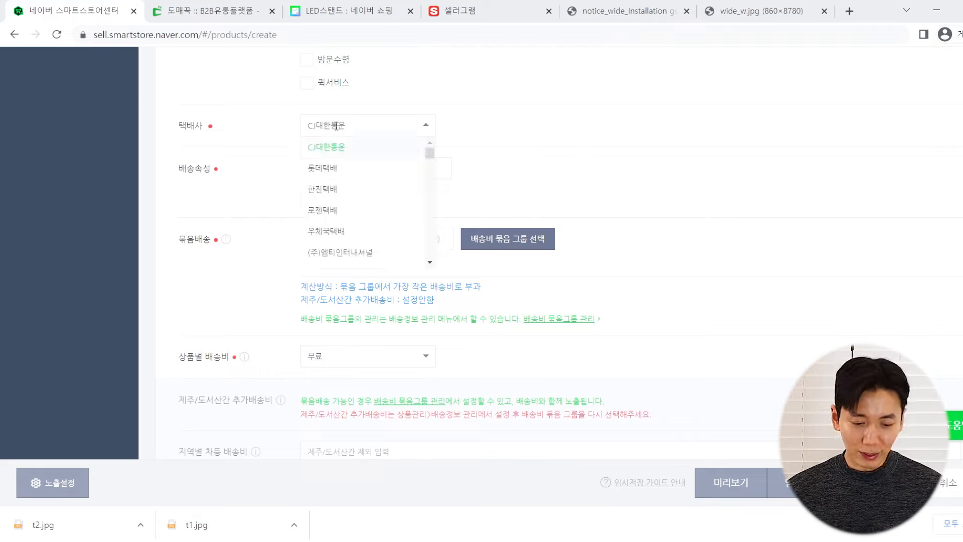
left_click(326, 153)
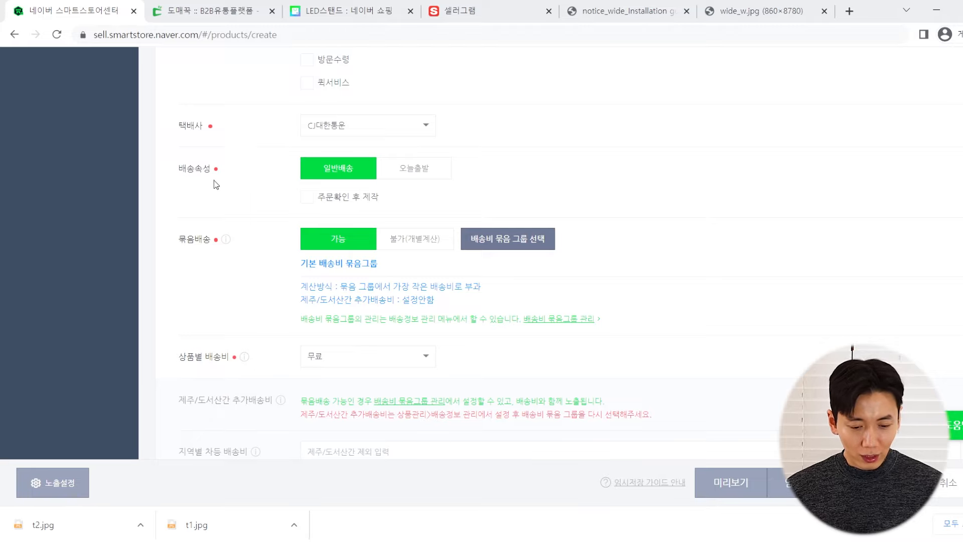
left_click(390, 173)
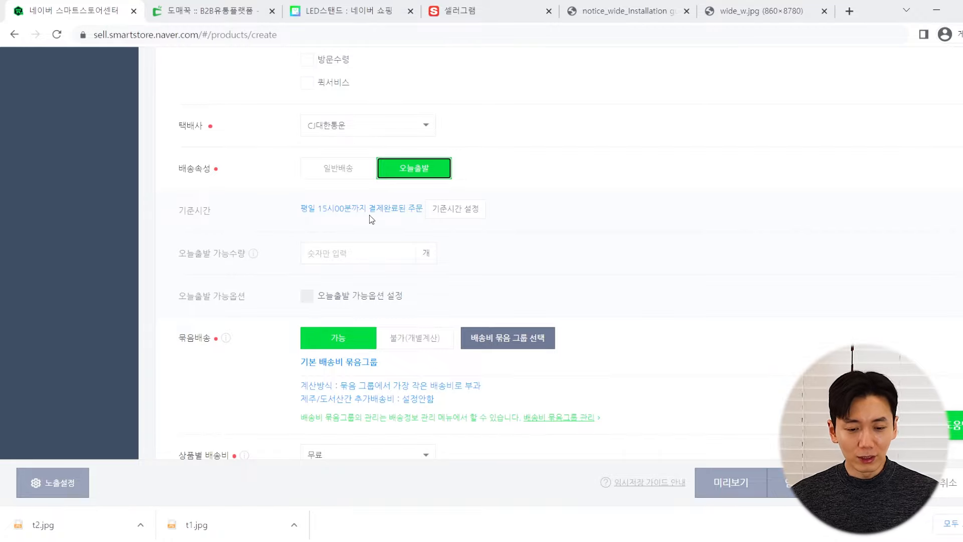
Open the supplier's Domeggook page and scroll to its same-day shipping notice
left_click(236, 7)
scroll(351, 213, "down", 10)
scroll(349, 215, "down", 5)
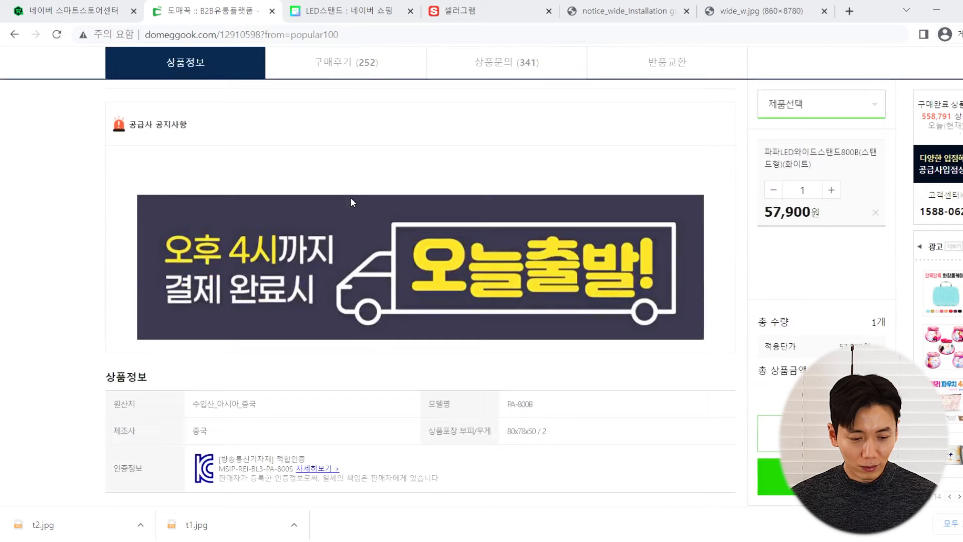
Go back to the Smart Store shipping form after reading Domeggook's 4 PM cutoff
left_click(107, 5)
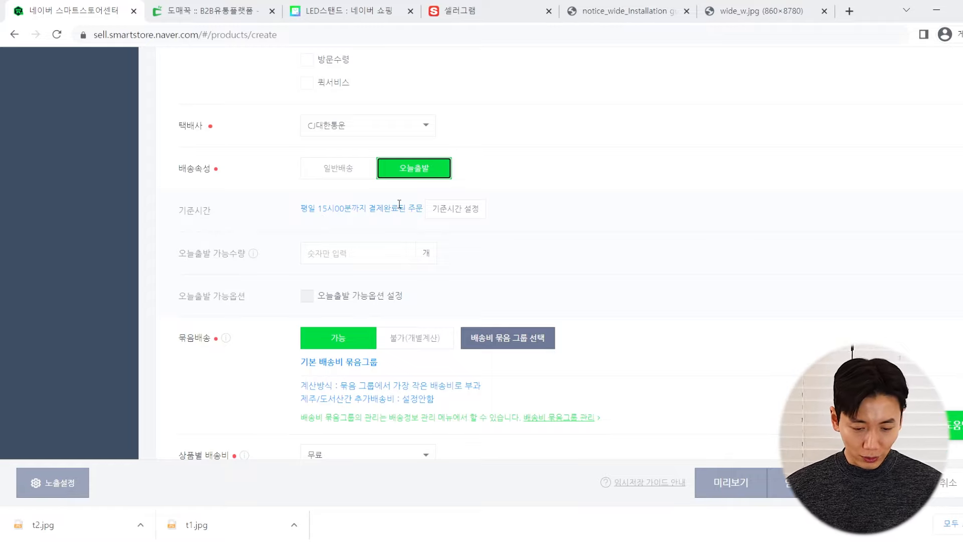
Save a weekday 16:00 same-day dispatch cutoff with no weekly day off
left_click(442, 215)
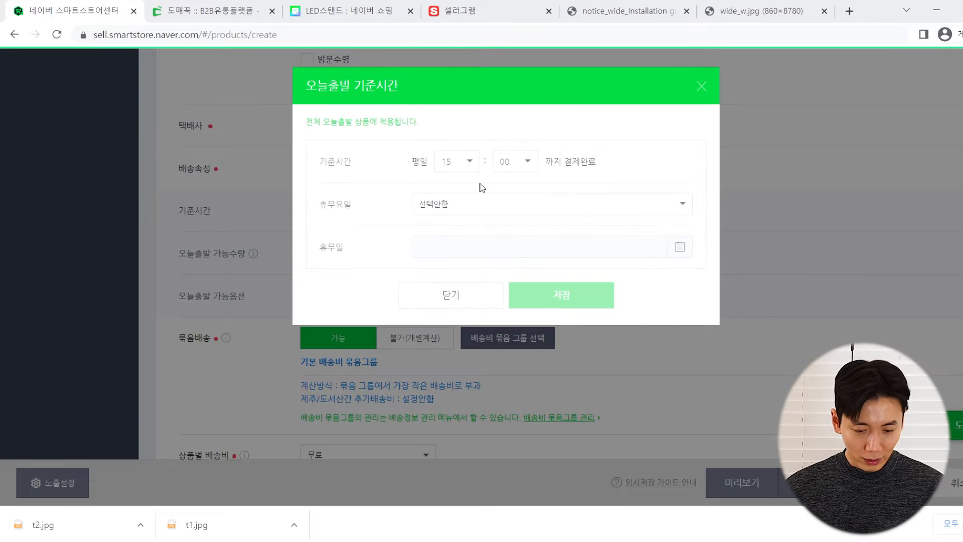
left_click(494, 207)
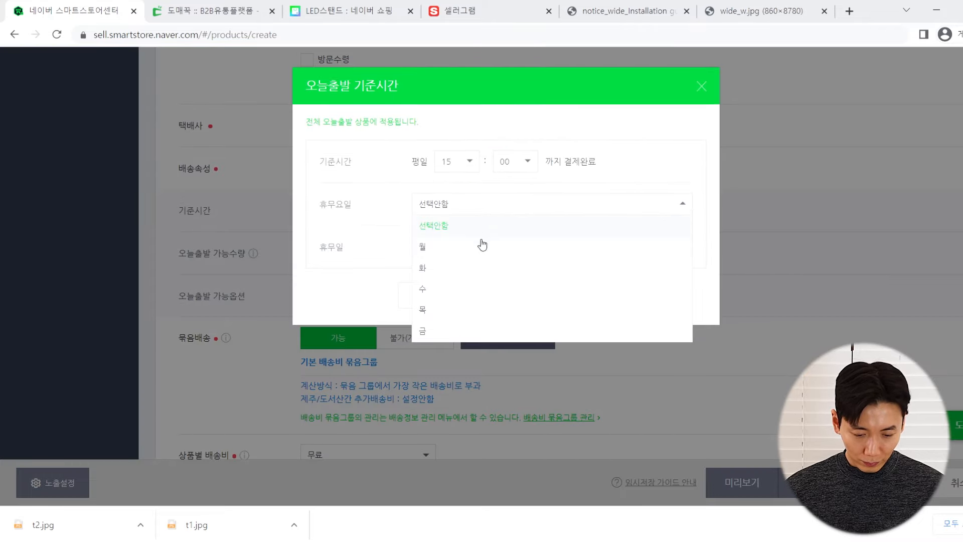
left_click(453, 226)
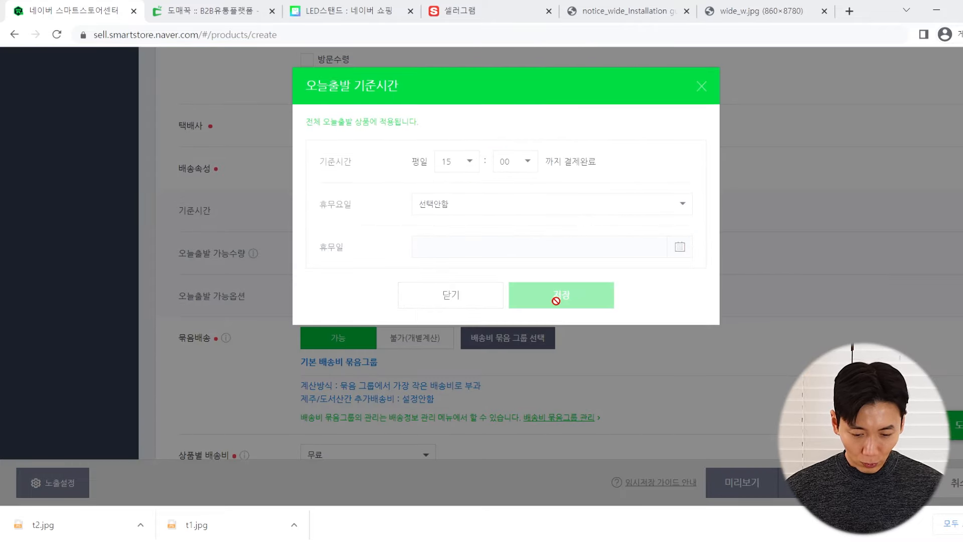
left_click(454, 161)
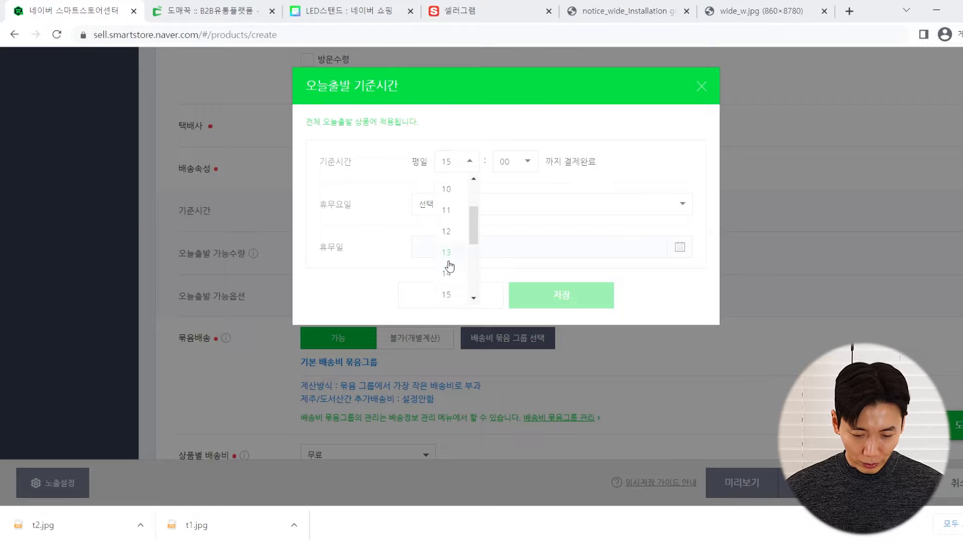
scroll(452, 251, "down", 1)
left_click(458, 245)
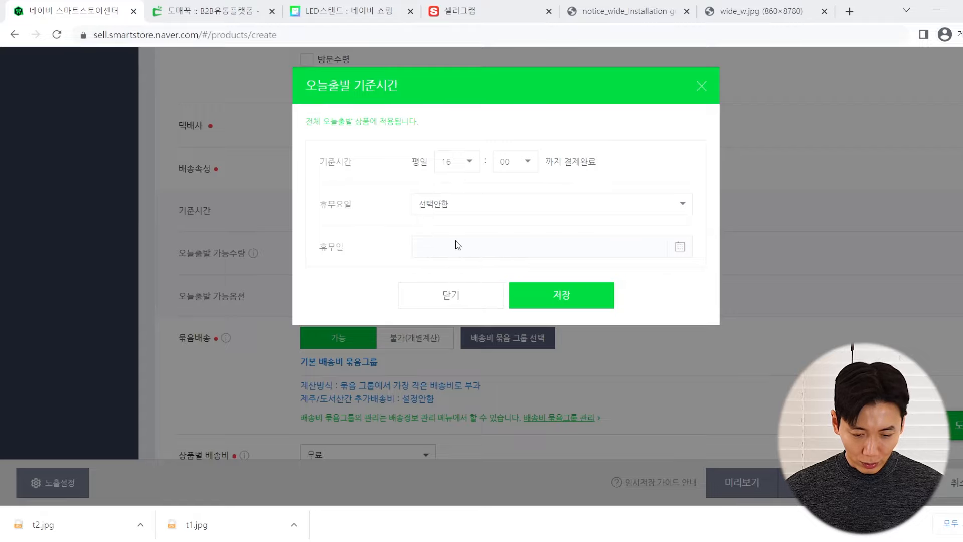
left_click(527, 298)
left_click(543, 219)
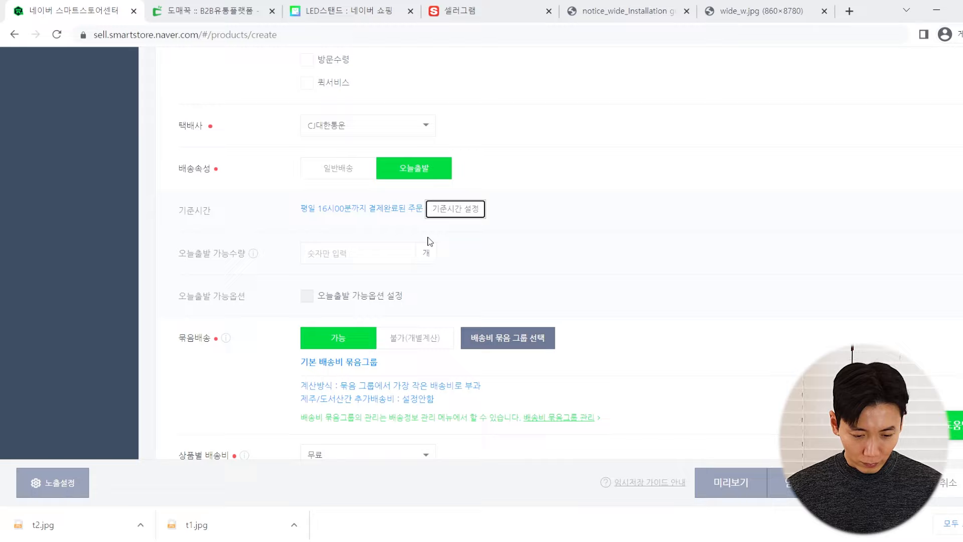
Compare the current 16:00 cutoff against the supplier's 4 PM cutoff on Domeggook
left_click(303, 206)
scroll(381, 187, "down", 3)
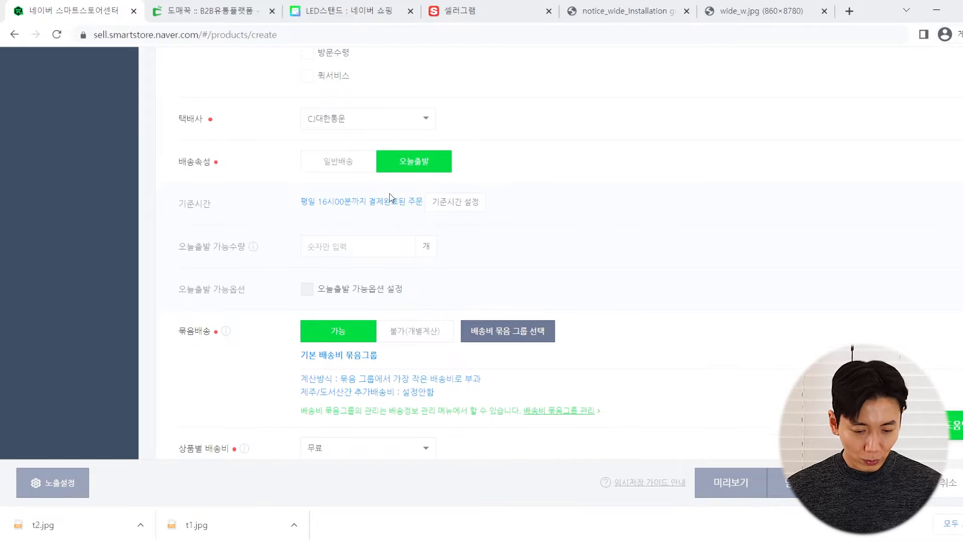
scroll(381, 187, "up", 3)
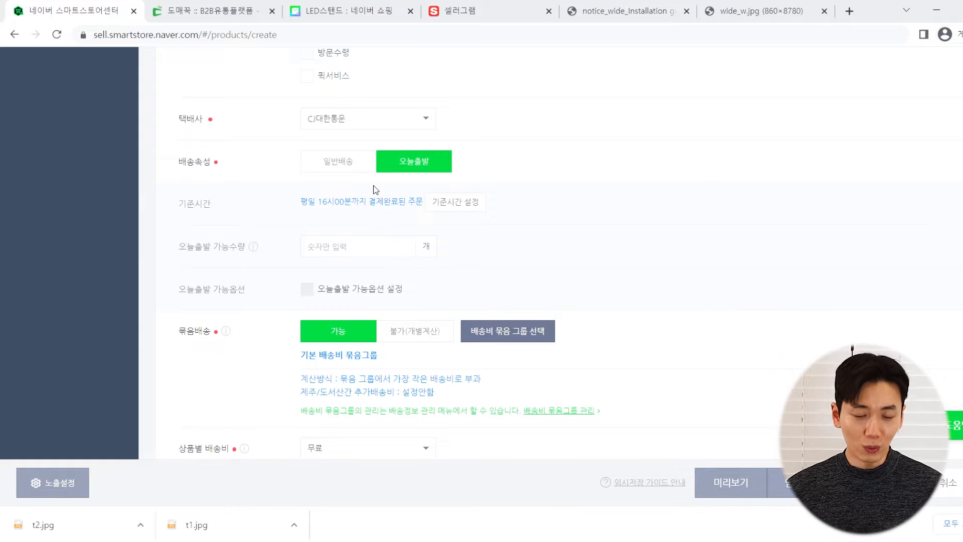
scroll(350, 195, "down", 1)
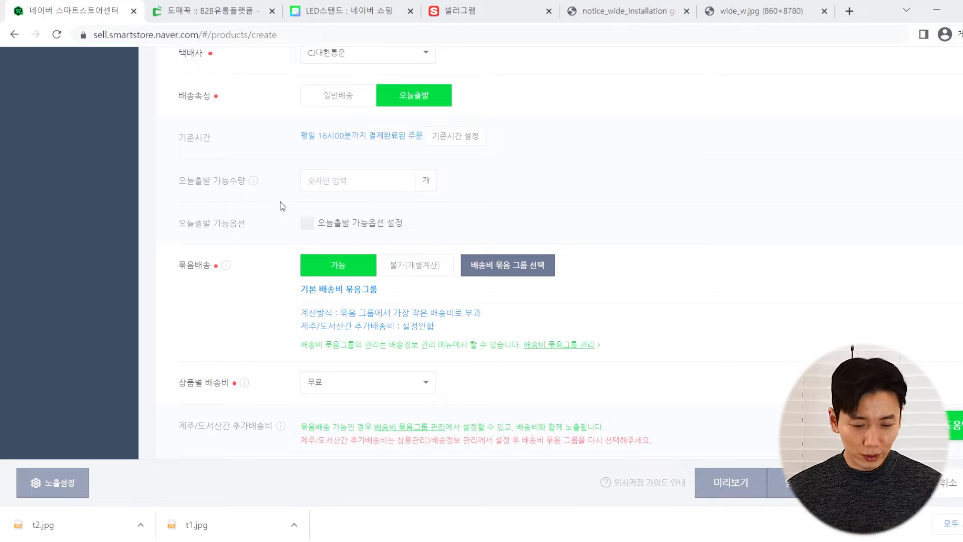
scroll(288, 191, "up", 1)
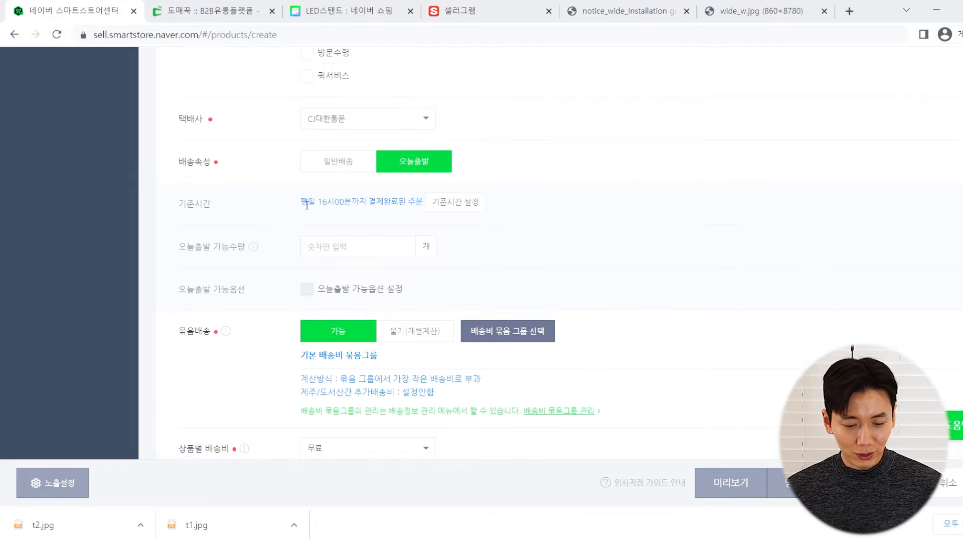
left_click_drag(307, 205, 359, 202)
left_click(358, 205)
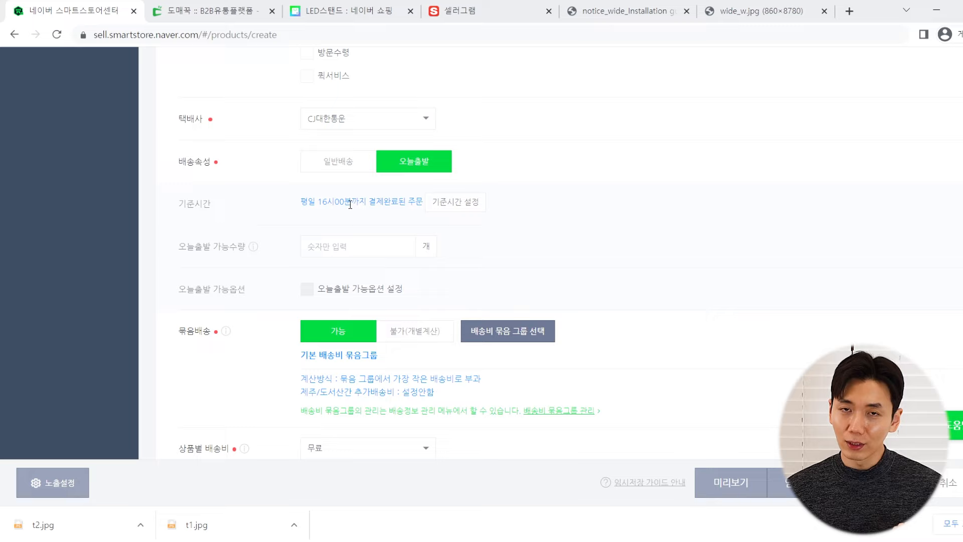
left_click(203, 8)
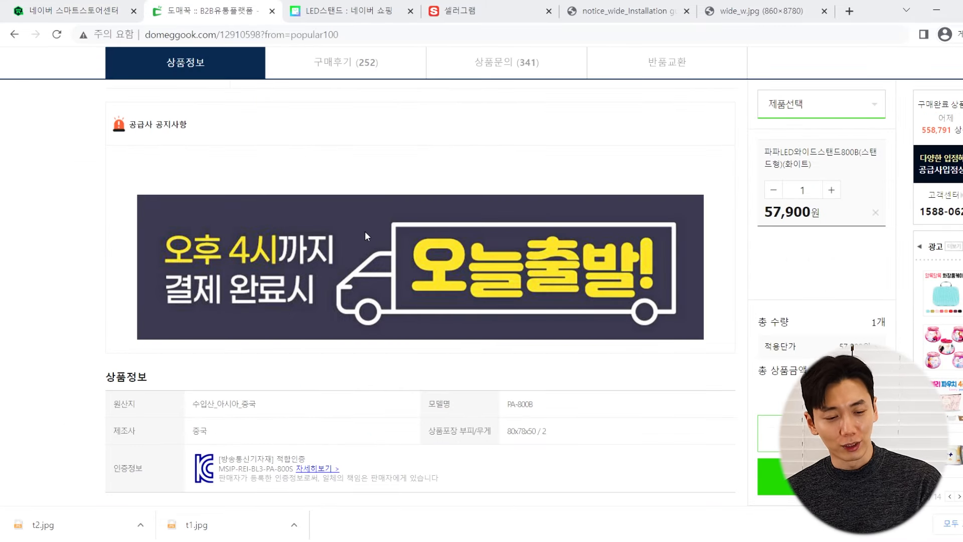
left_click(74, 6)
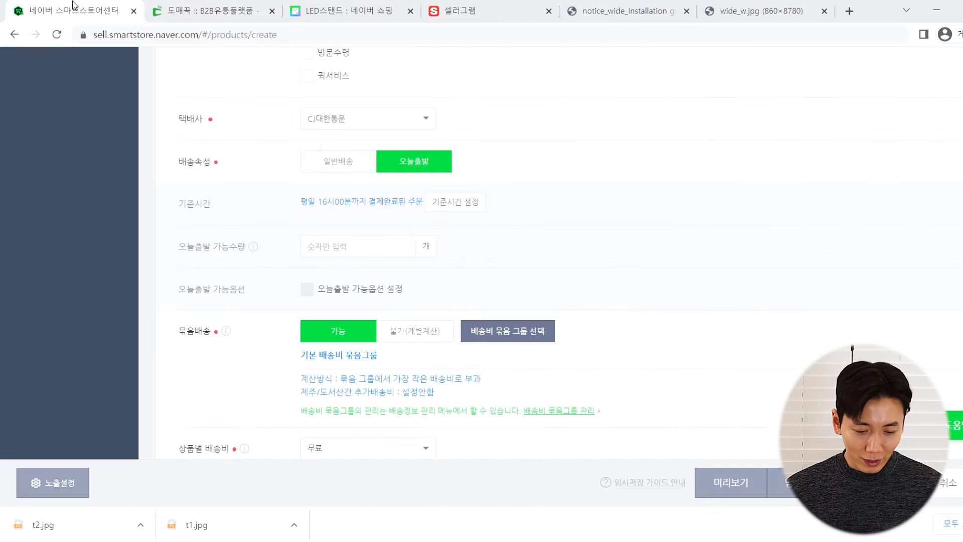
Change the same-day dispatch cutoff to 15:30 on weekdays and save it
left_click(455, 202)
left_click(460, 163)
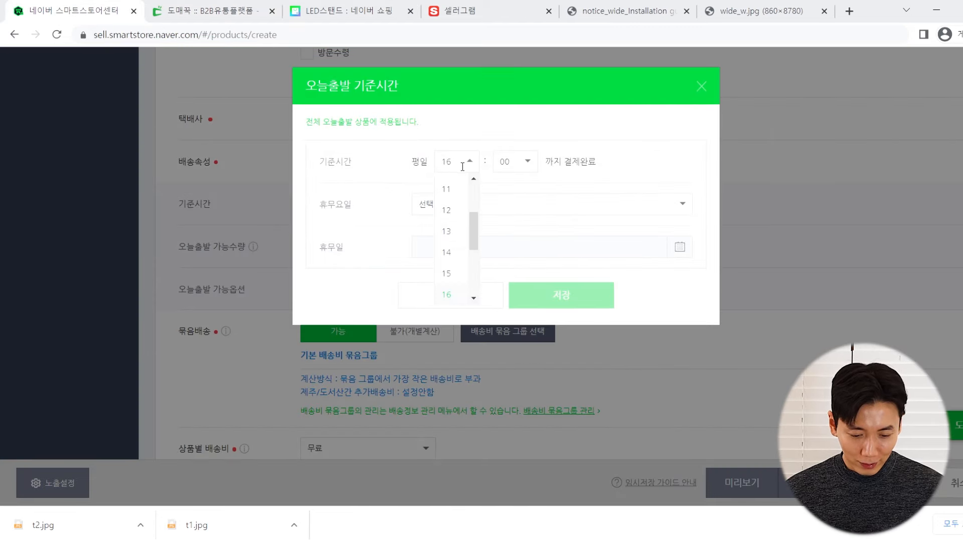
left_click(447, 254)
left_click(503, 162)
left_click(508, 211)
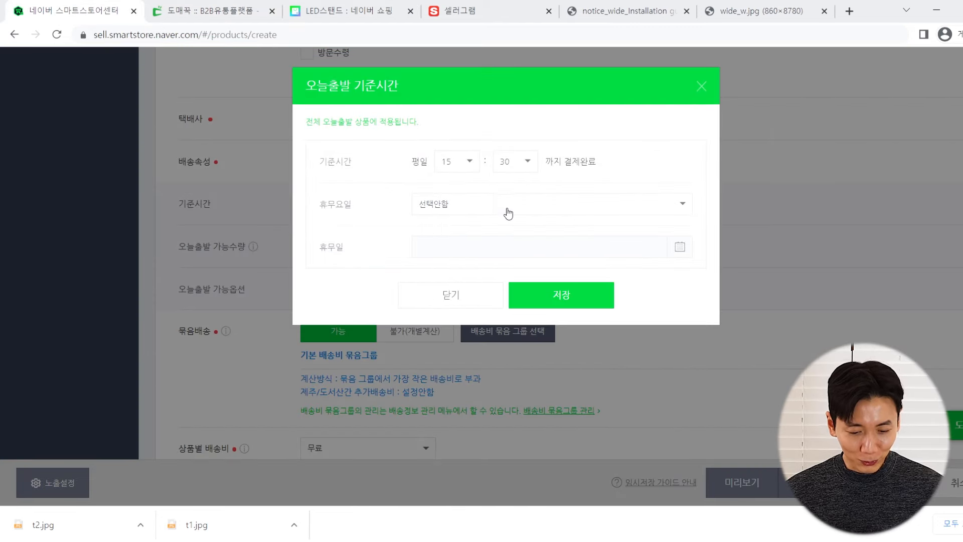
left_click(564, 296)
left_click(547, 215)
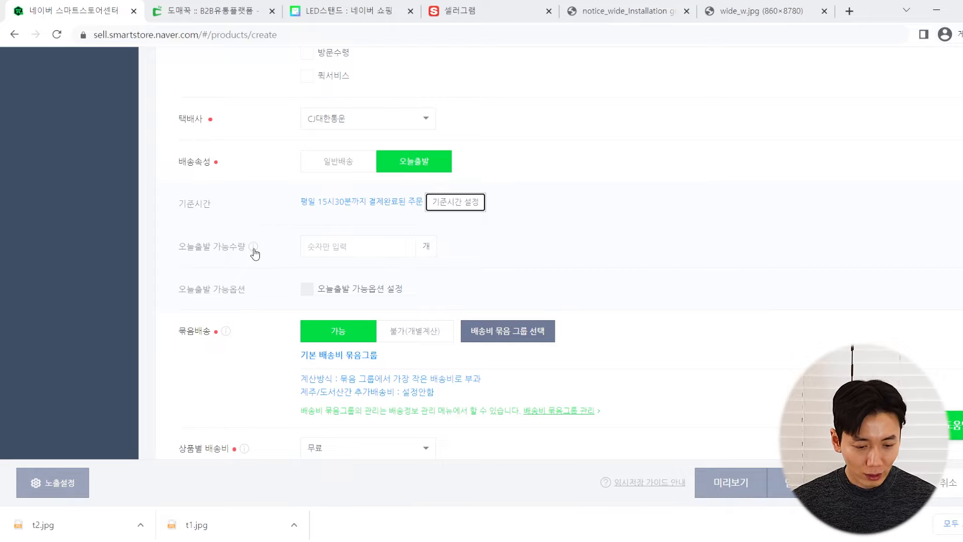
Keep bundled shipping set to 가능 in the shipping settings
scroll(286, 234, "down", 1)
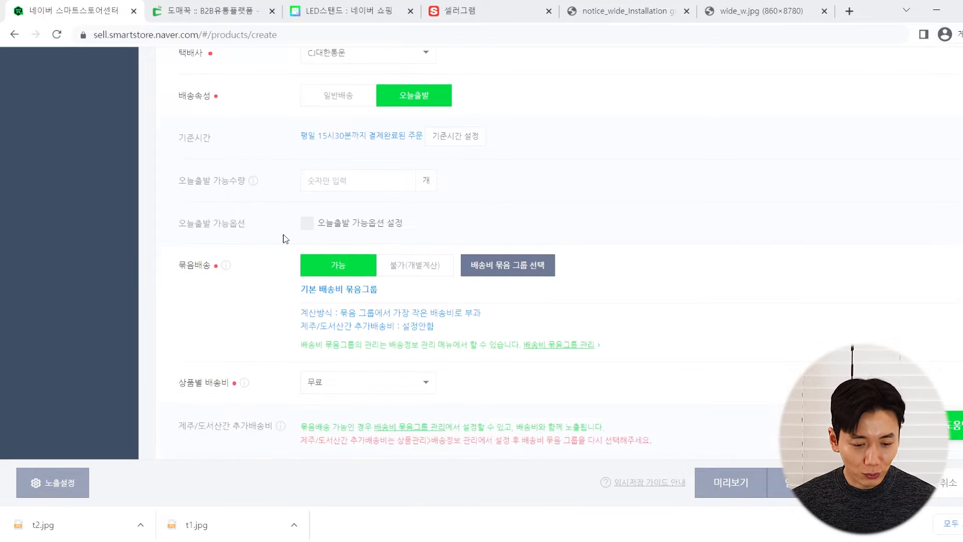
scroll(275, 246, "down", 1)
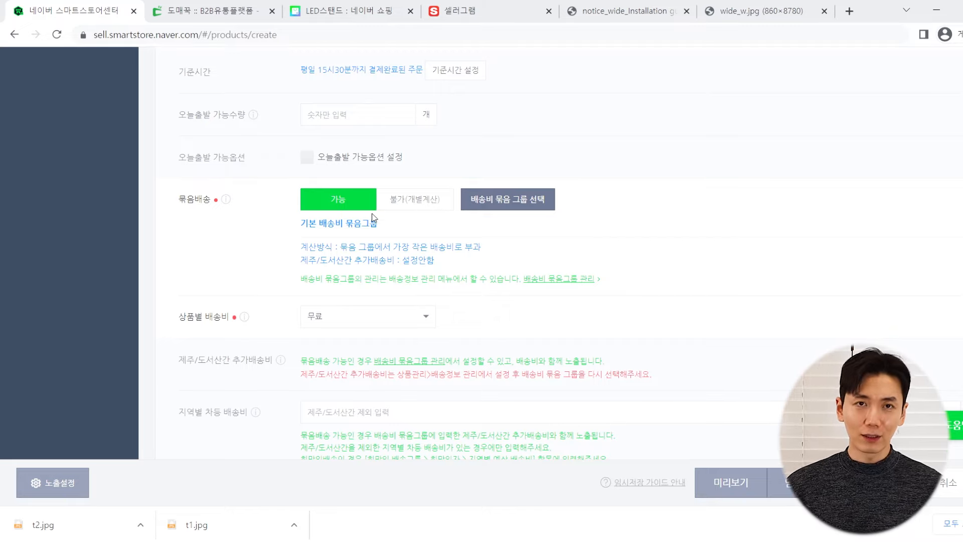
left_click(348, 208)
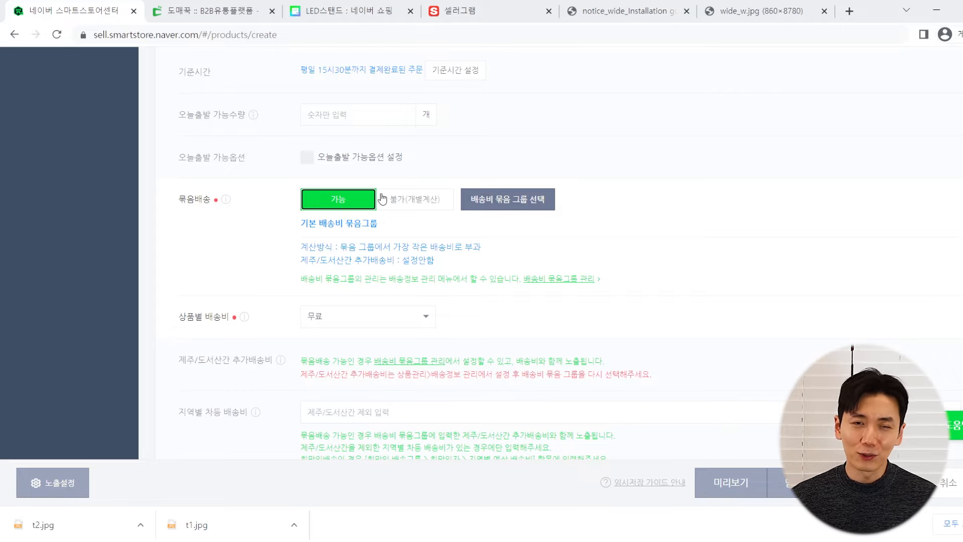
Check the supplier's shipping terms on Domeggook and return to the product form
scroll(241, 246, "down", 3)
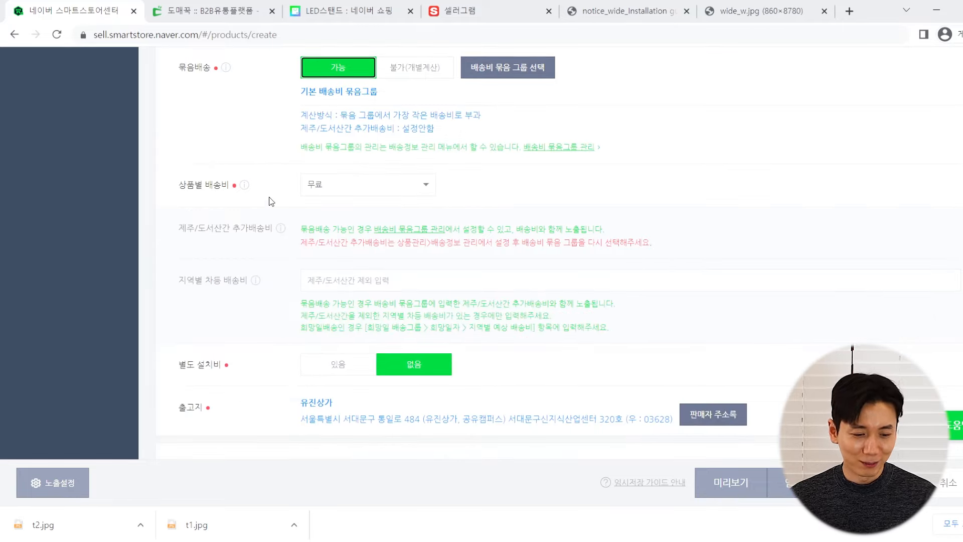
scroll(257, 194, "up", 3)
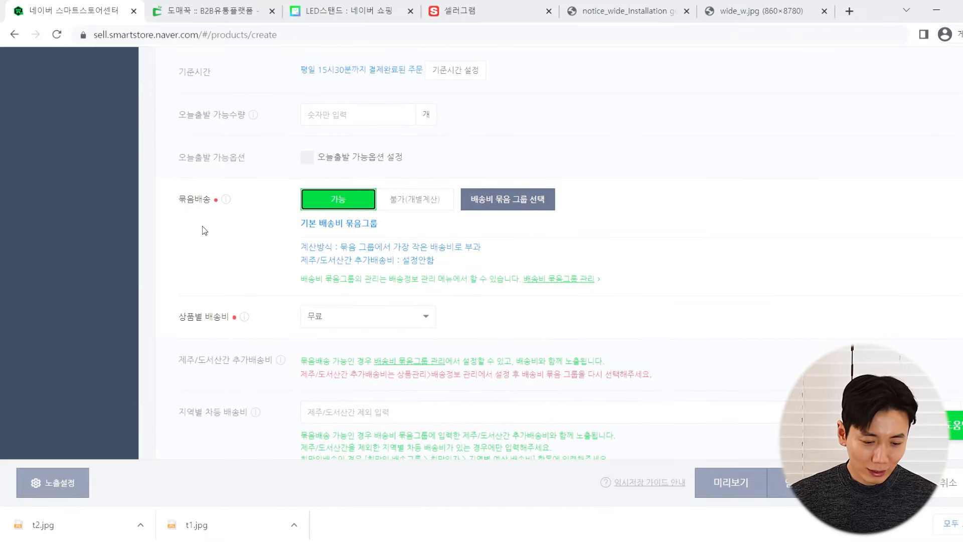
scroll(202, 226, "down", 3)
left_click_drag(238, 186, 224, 193)
left_click(211, 10)
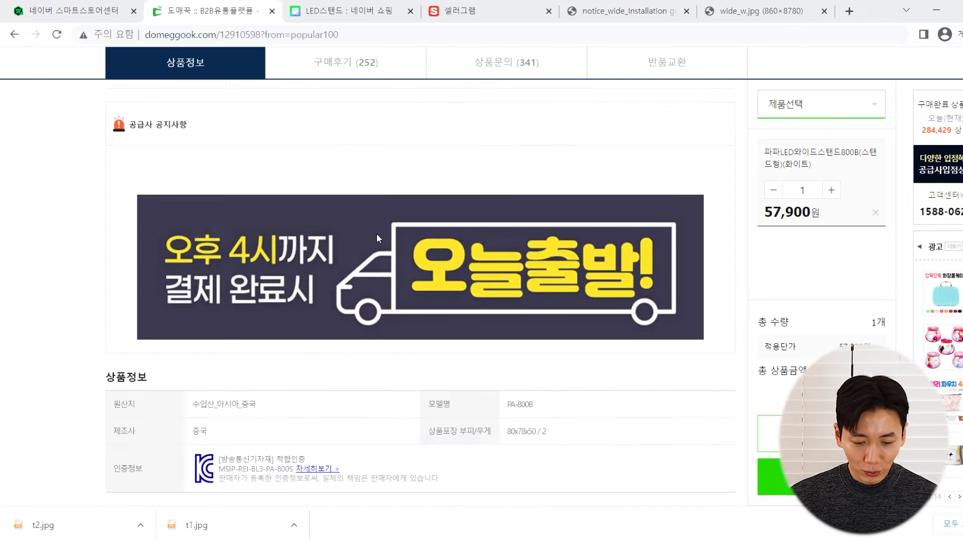
scroll(428, 245, "up", 10)
scroll(725, 156, "up", 5)
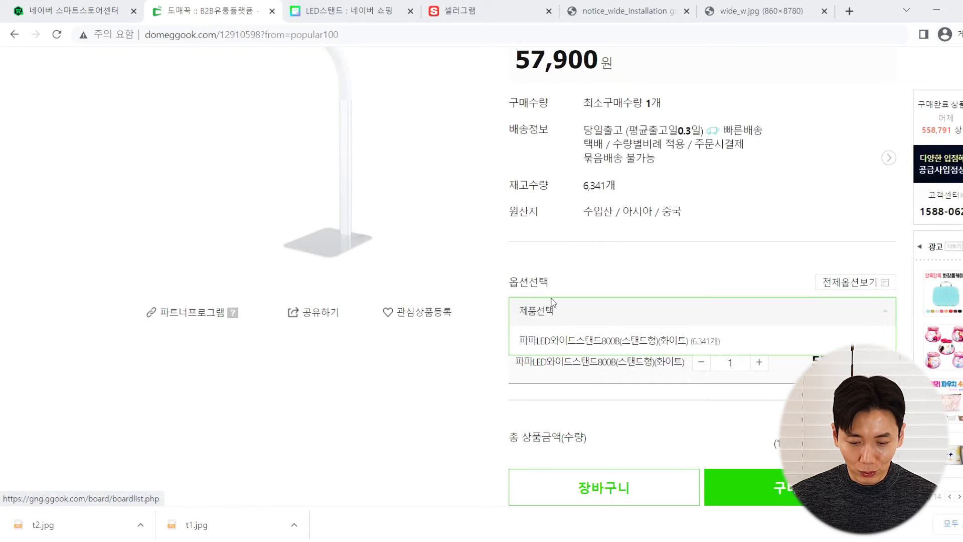
left_click(70, 9)
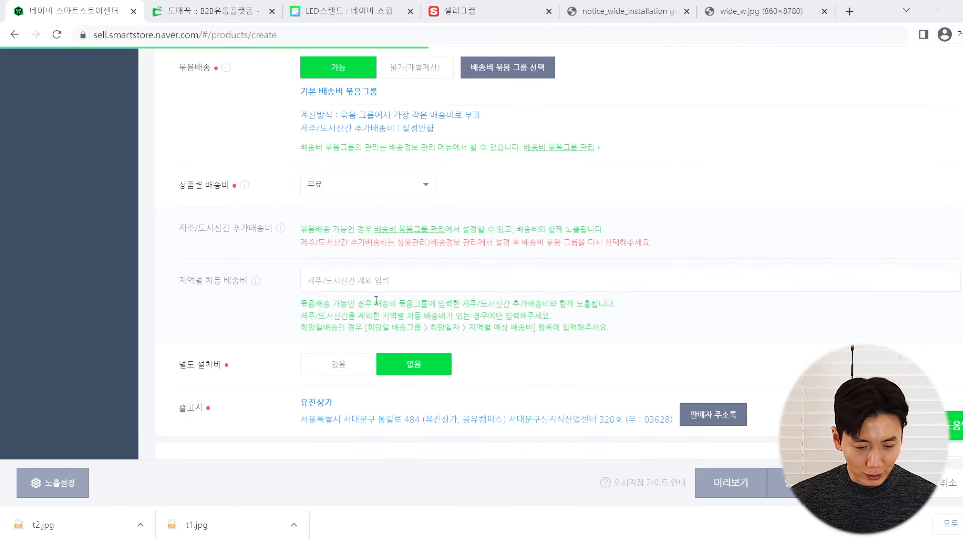
left_click(352, 193)
left_click(344, 248)
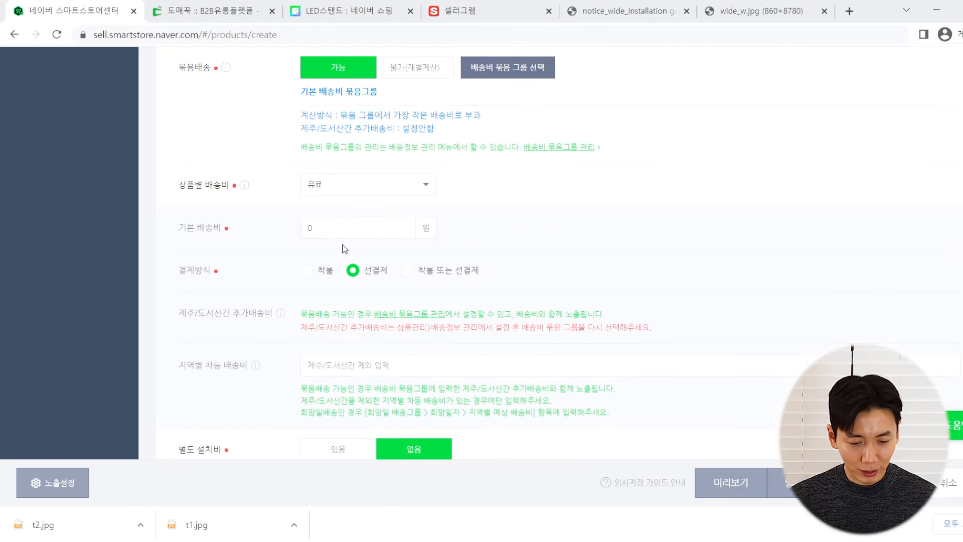
left_click(349, 227)
type("3000")
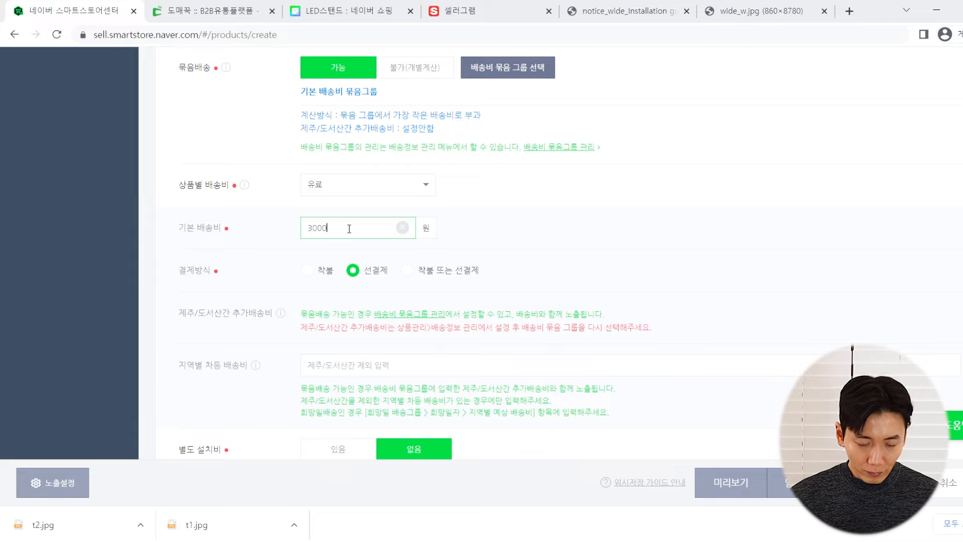
left_click(562, 218)
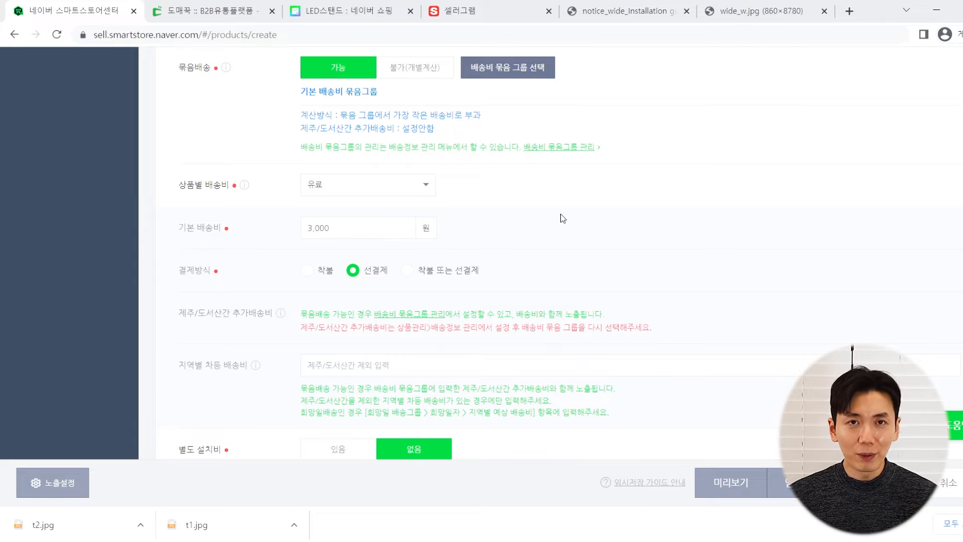
left_click(393, 182)
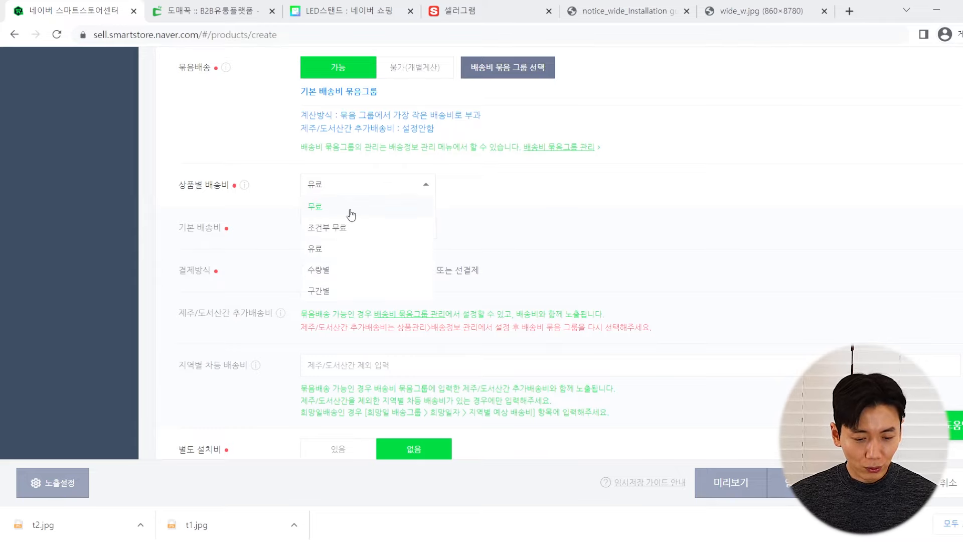
left_click(352, 207)
left_click(367, 183)
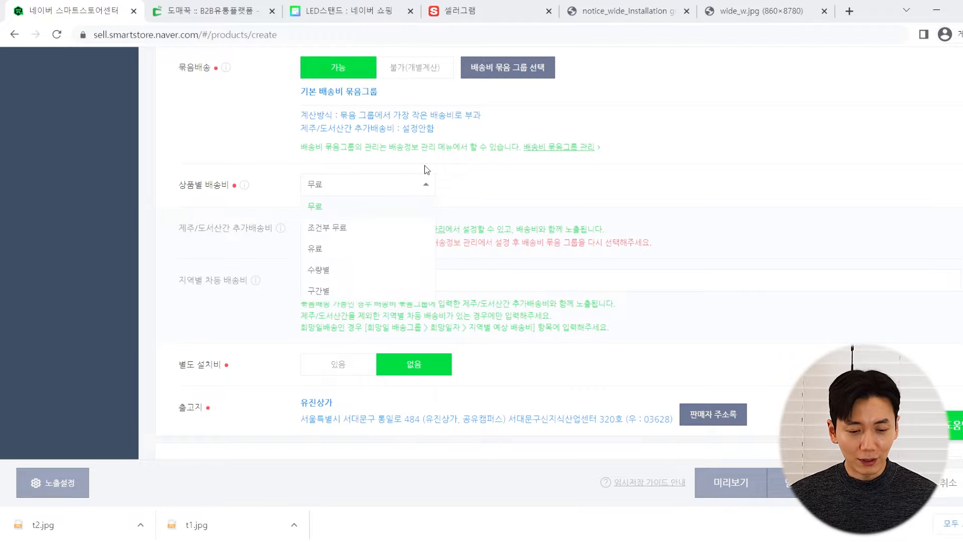
left_click(500, 180)
left_click(390, 183)
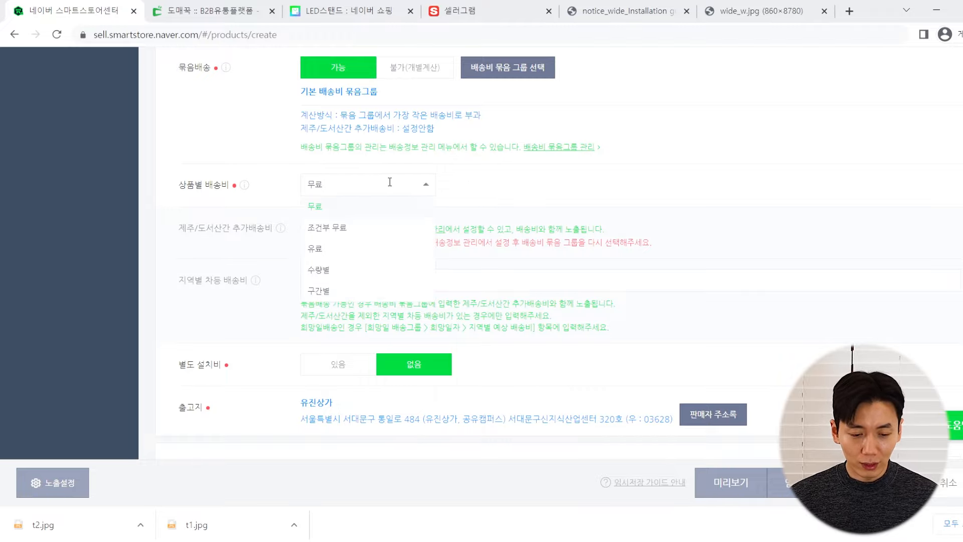
left_click(364, 205)
scroll(421, 216, "up", 15)
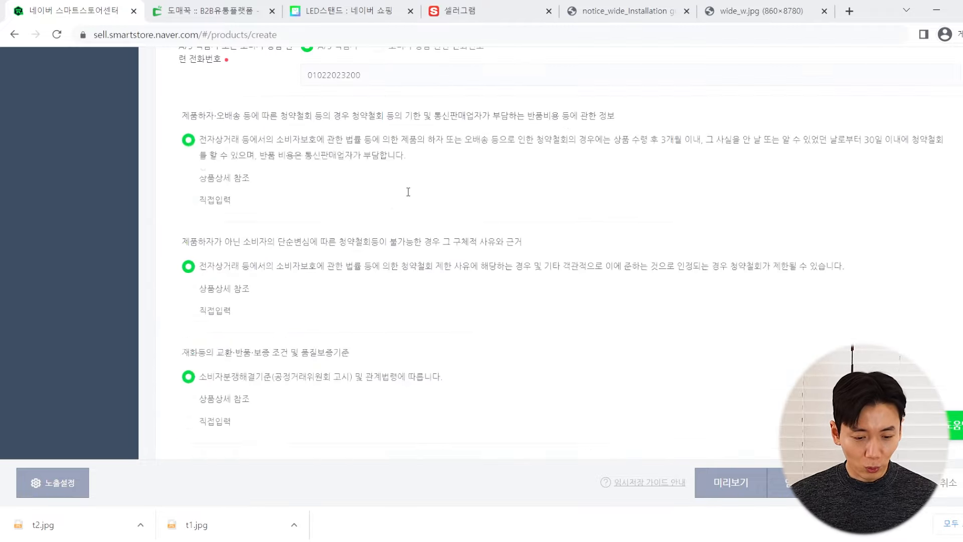
scroll(401, 226, "up", 20)
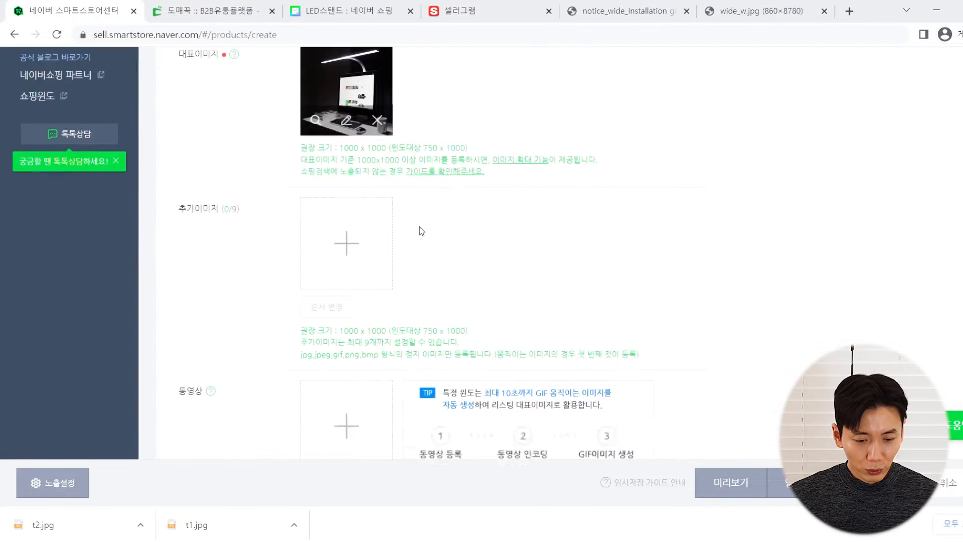
scroll(424, 249, "up", 7)
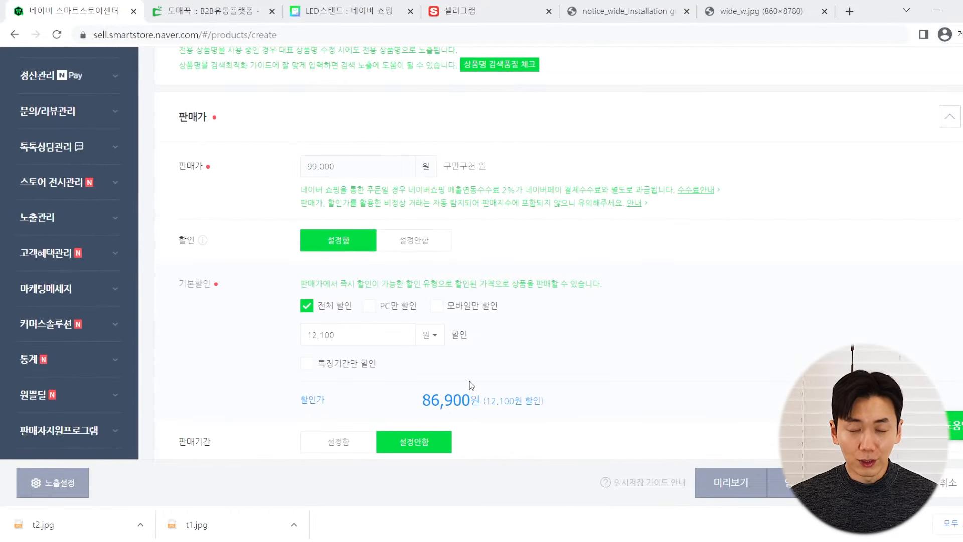
scroll(436, 396, "down", 20)
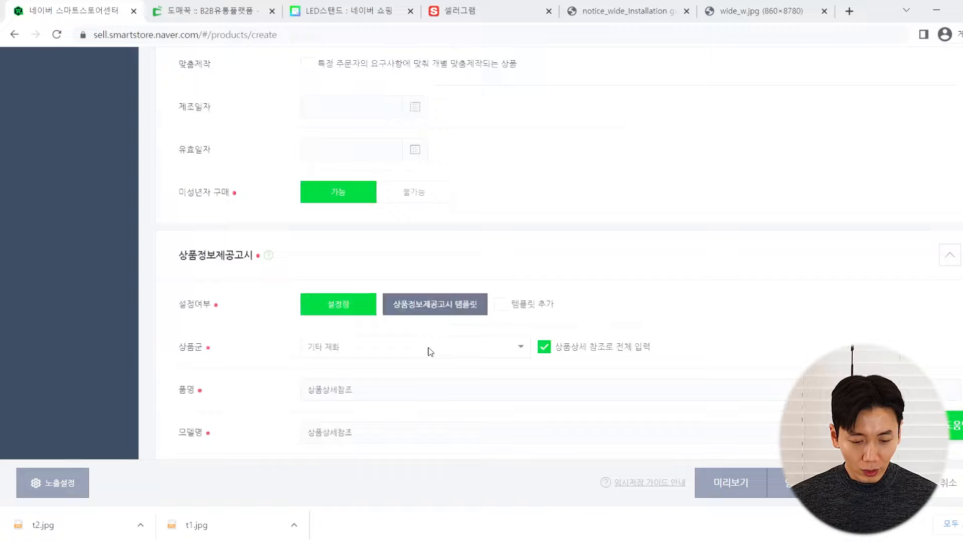
scroll(431, 339, "down", 12)
scroll(416, 321, "up", 3)
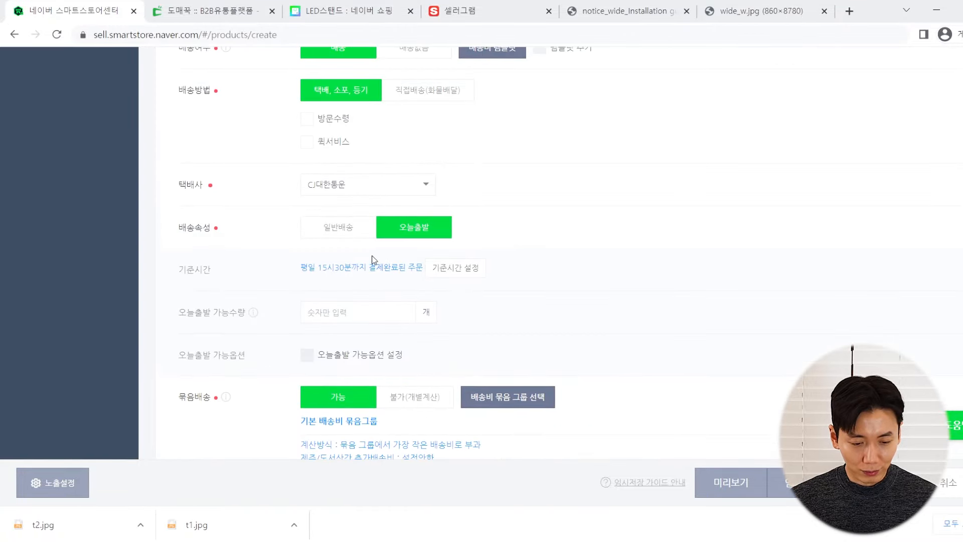
scroll(271, 251, "down", 3)
scroll(286, 281, "up", 5)
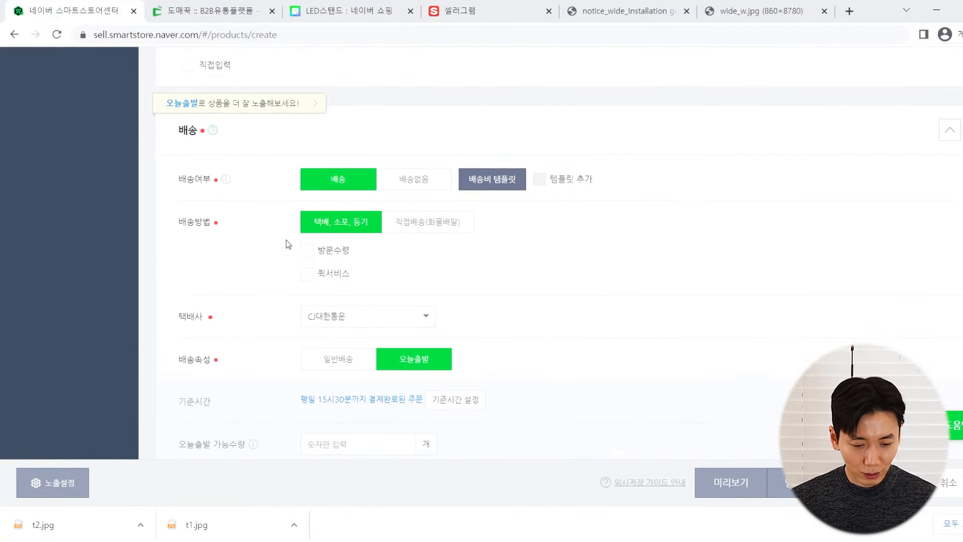
scroll(287, 236, "down", 6)
scroll(281, 248, "down", 3)
left_click(335, 185)
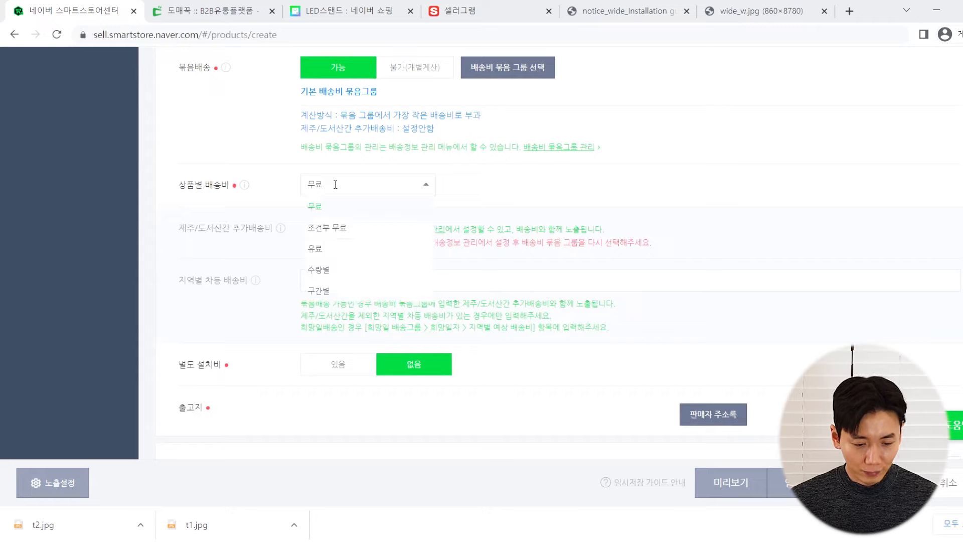
left_click(331, 205)
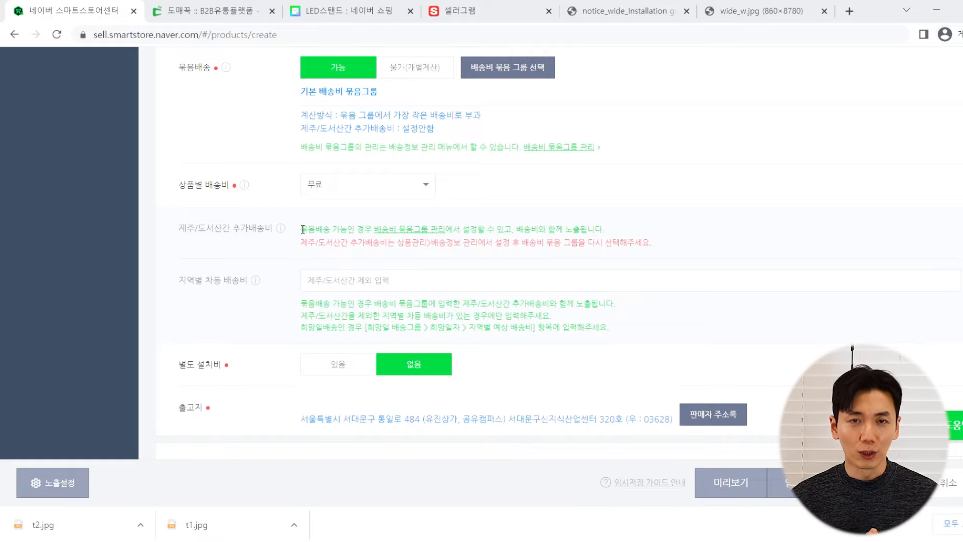
scroll(303, 230, "down", 1)
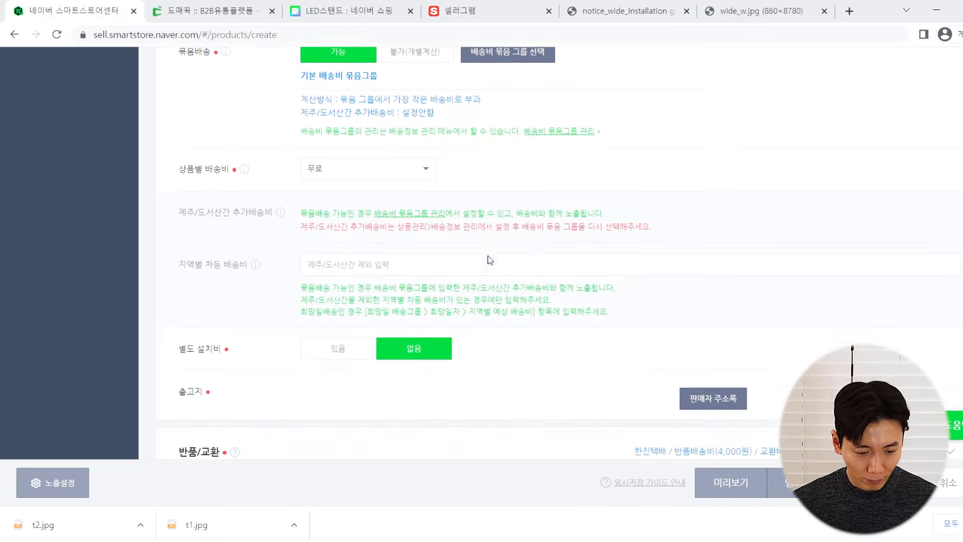
scroll(199, 154, "up", 1)
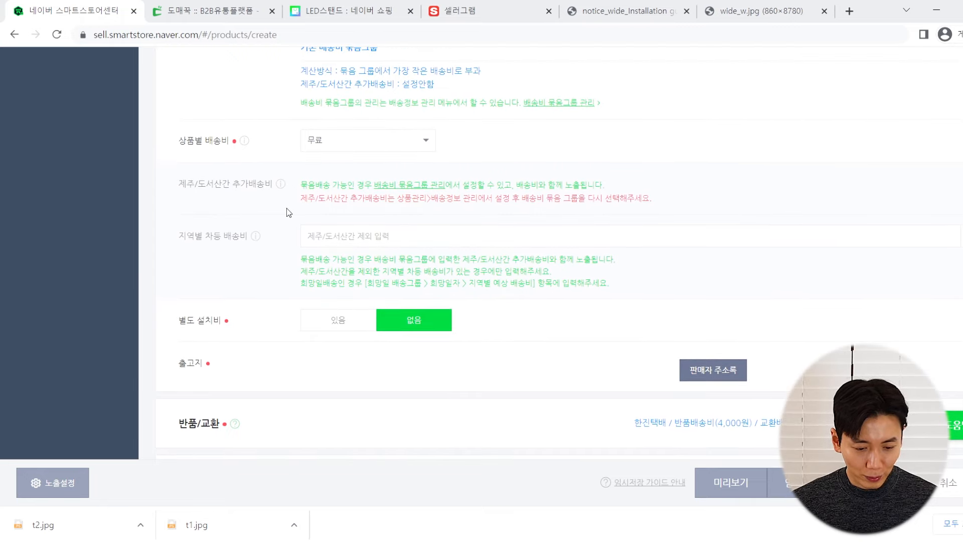
left_click(348, 230)
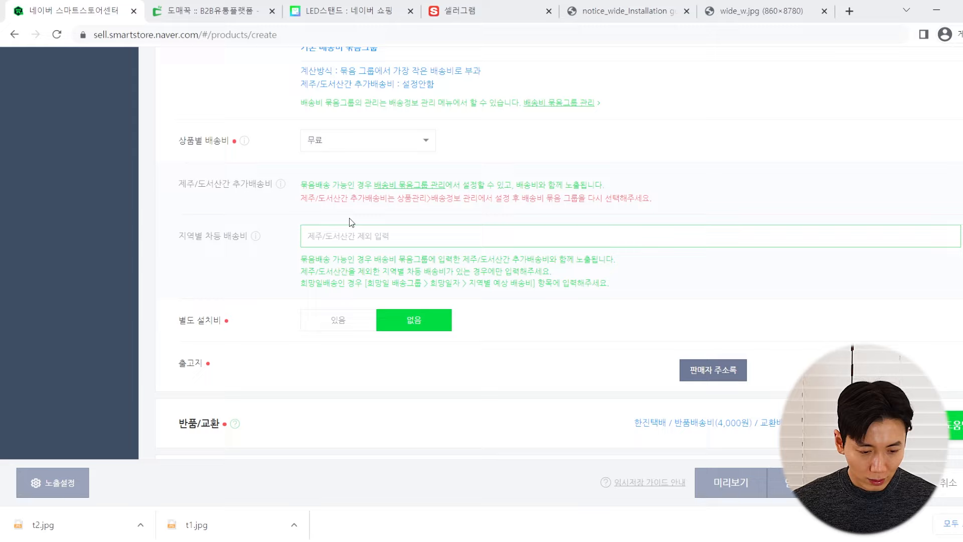
Open shipping bundle group management and edit the 친구도매 group
left_click(390, 184)
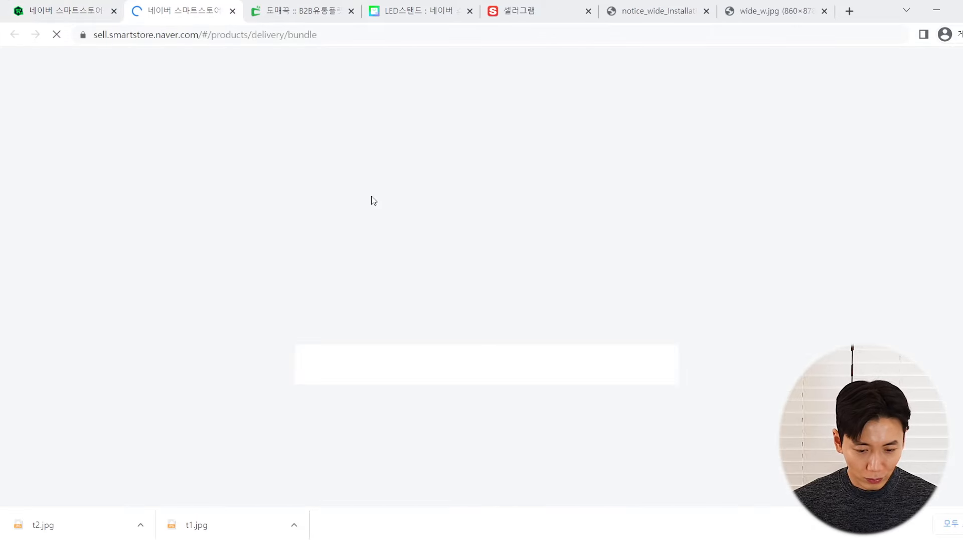
scroll(360, 207, "down", 3)
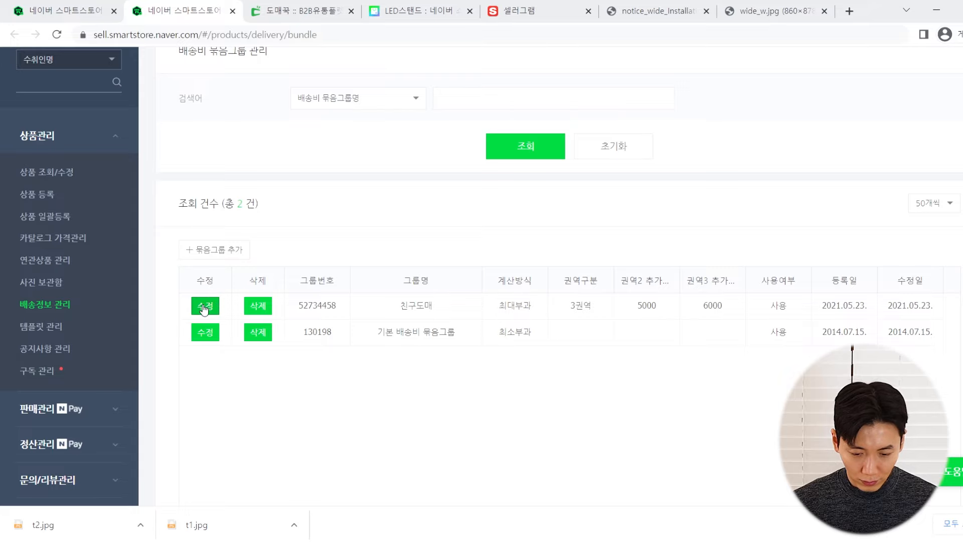
left_click(203, 307)
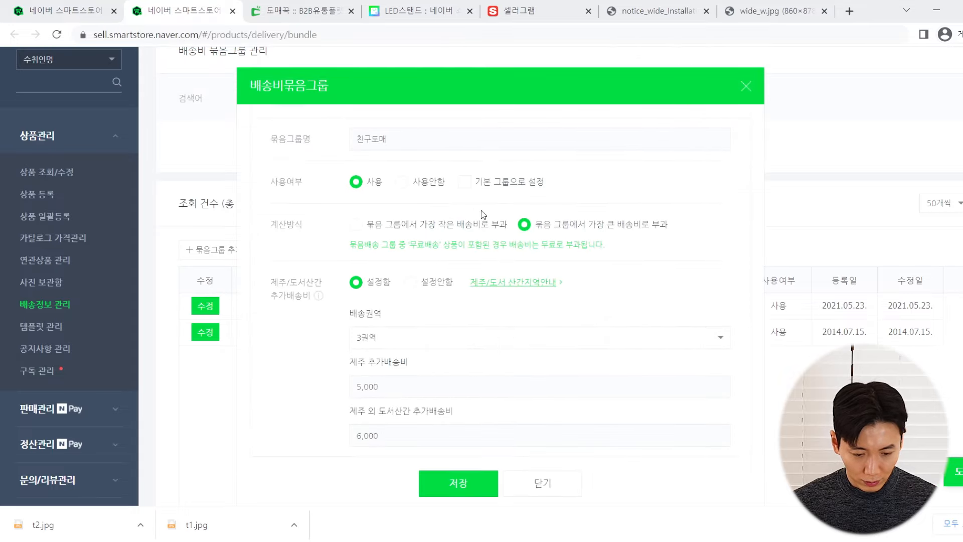
scroll(436, 195, "down", 1)
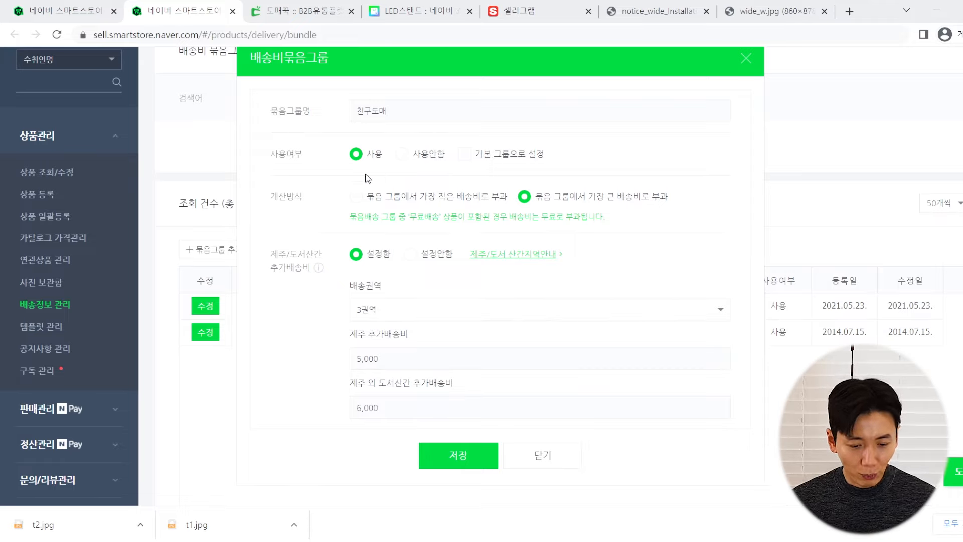
Keep 3권역 with 5,000 Jeju and 6,000 other-island surcharges, and save the group
left_click(389, 301)
left_click(390, 310)
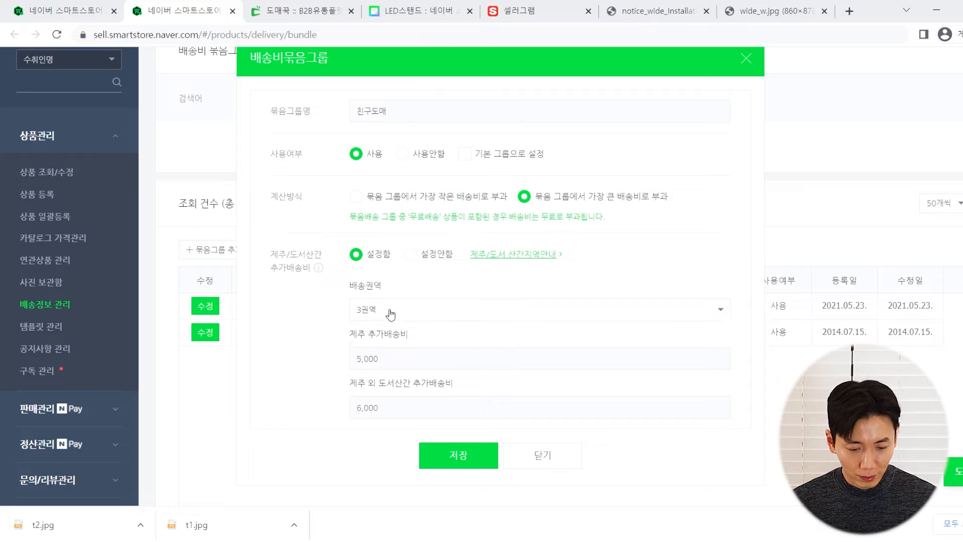
left_click(392, 309)
left_click(383, 312)
left_click_drag(347, 335, 400, 337)
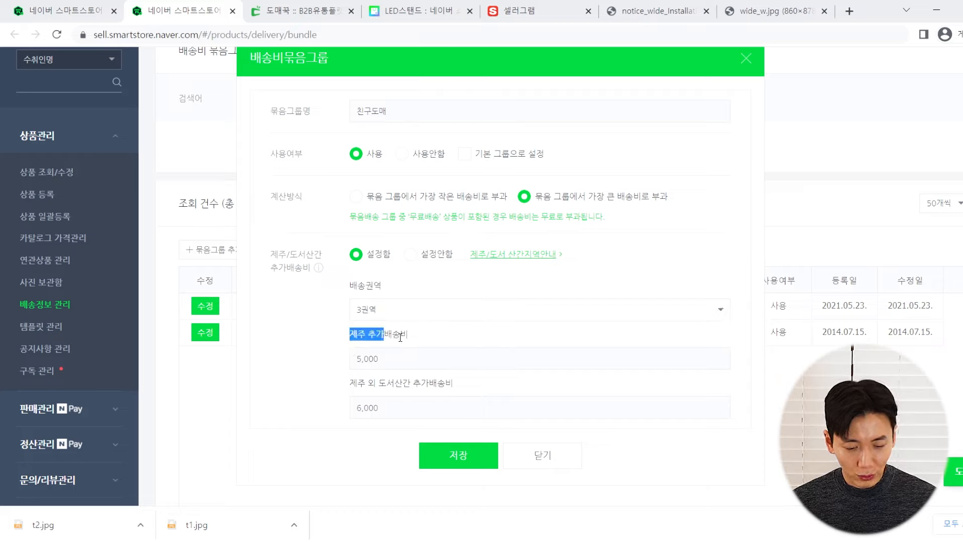
left_click(346, 389)
left_click_drag(378, 383, 426, 385)
left_click(426, 385)
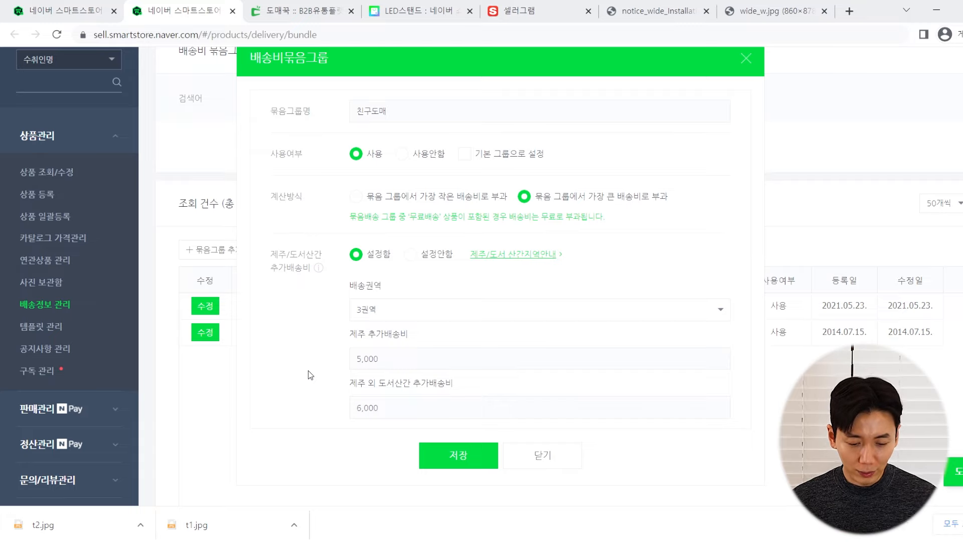
left_click(480, 451)
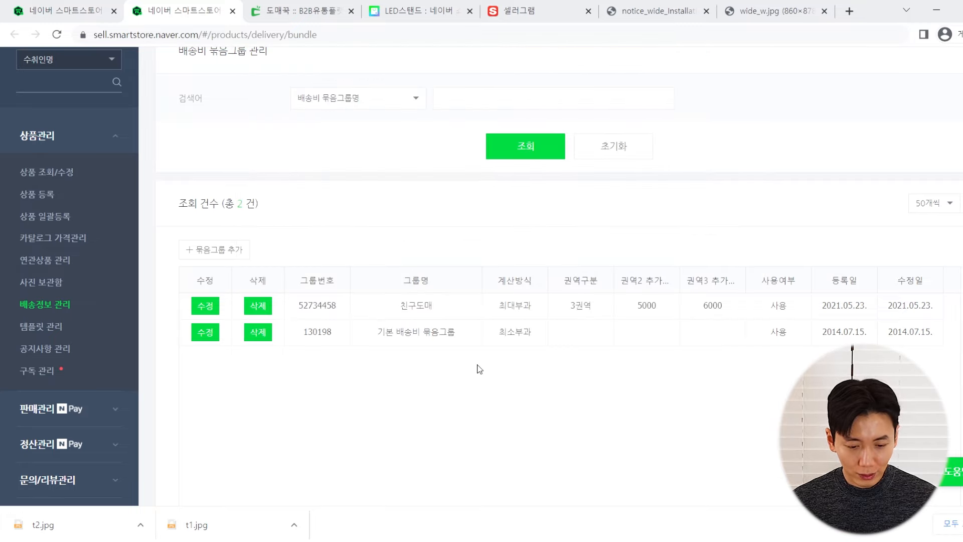
Back in the product form, keep 별도 설치비 set to 없음
left_click(108, 6)
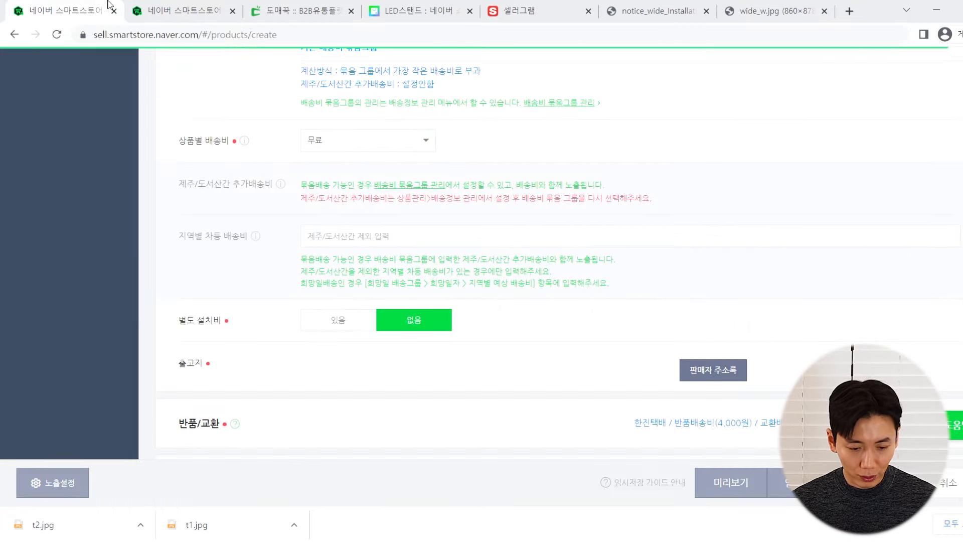
scroll(311, 286, "down", 3)
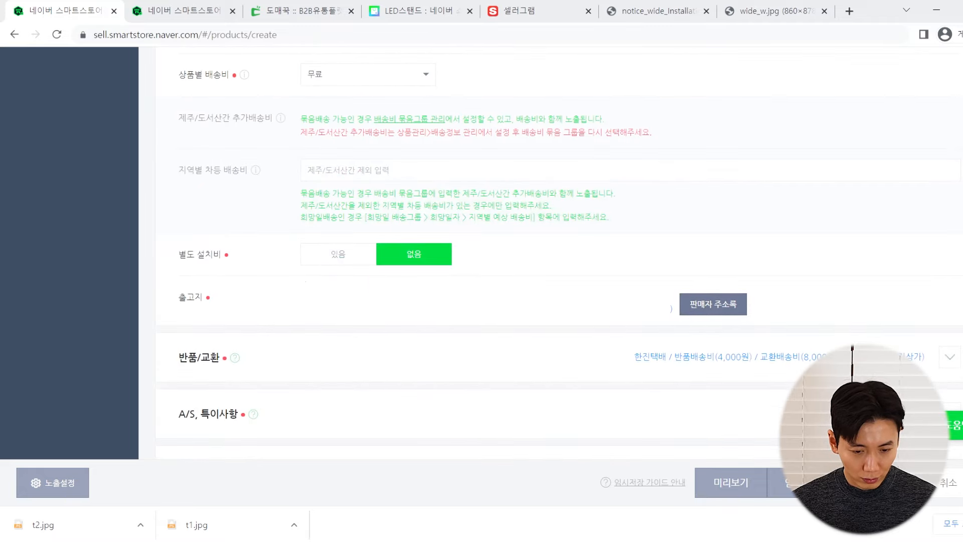
scroll(208, 150, "up", 2)
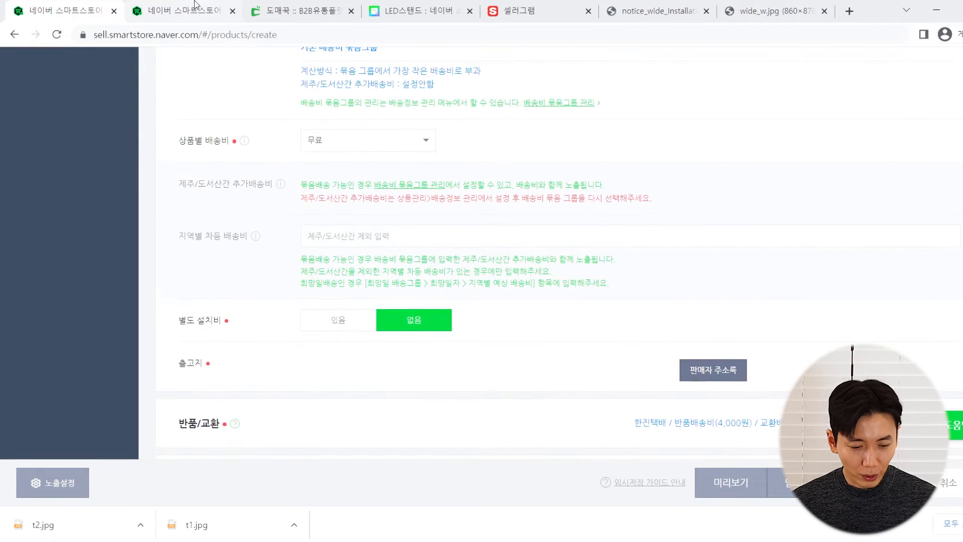
left_click(412, 323)
Expand the 반품/교환 return and exchange settings
scroll(331, 346, "down", 1)
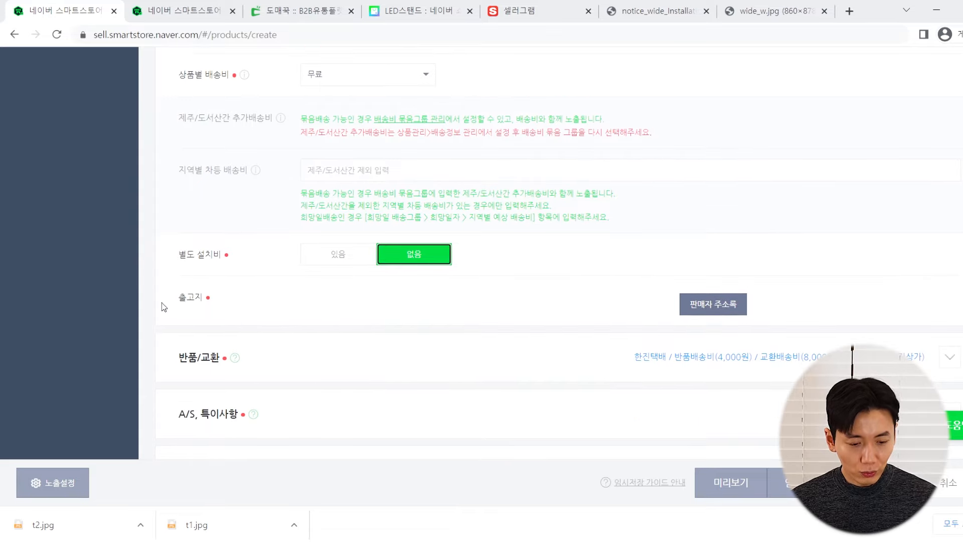
left_click_drag(163, 302, 194, 297)
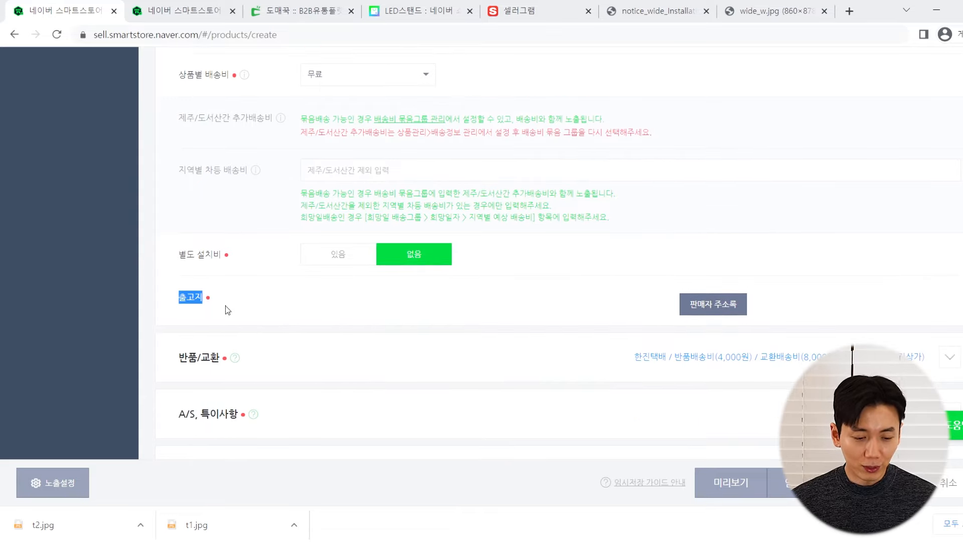
scroll(224, 306, "down", 3)
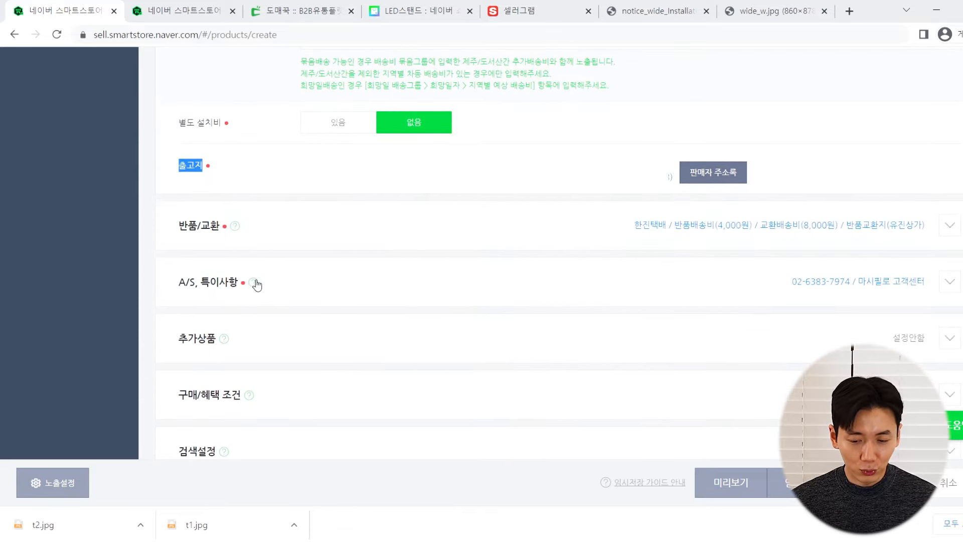
left_click(285, 235)
scroll(275, 240, "down", 3)
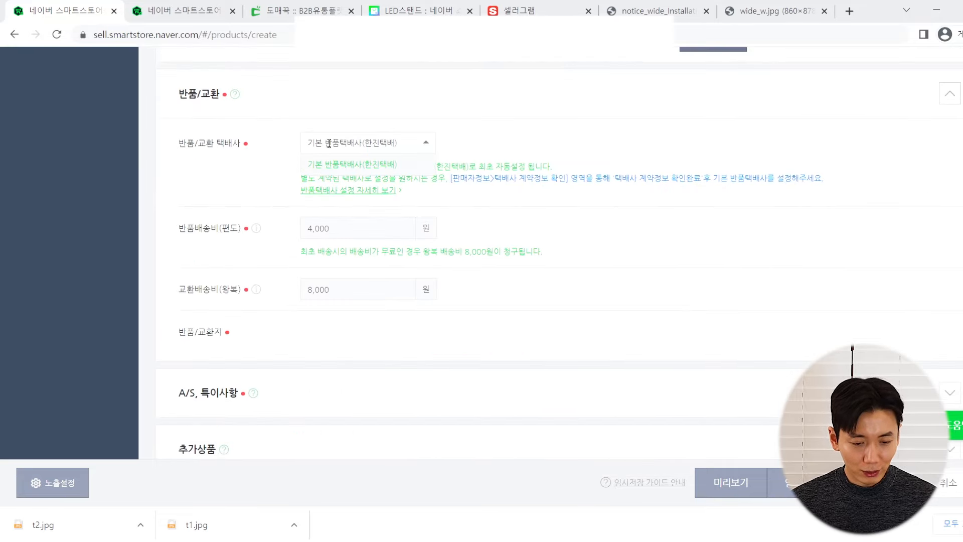
Replace the 4,000 won return fee with 3,000 won and the exchange fee with 6,000 won
scroll(258, 209, "down", 1)
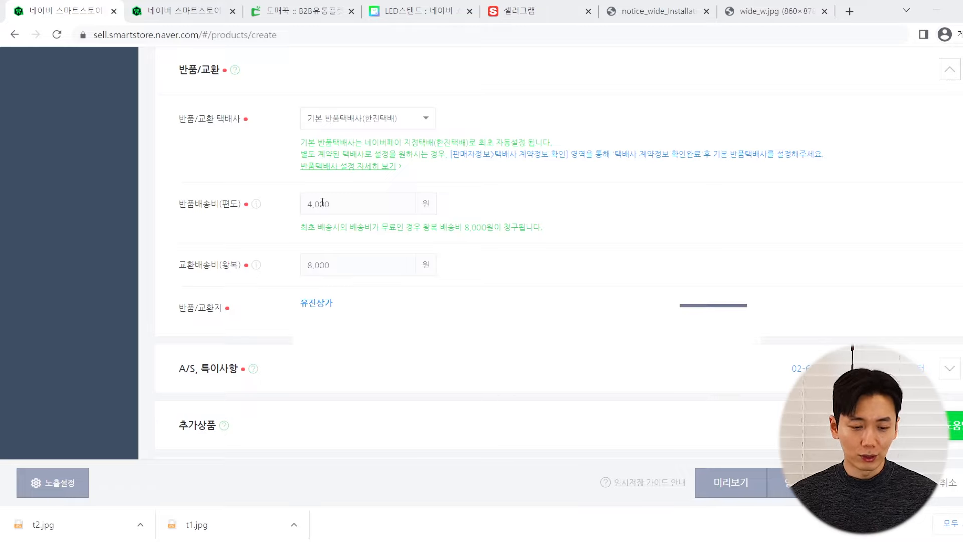
left_click(322, 202)
double_click(322, 203)
type("3000")
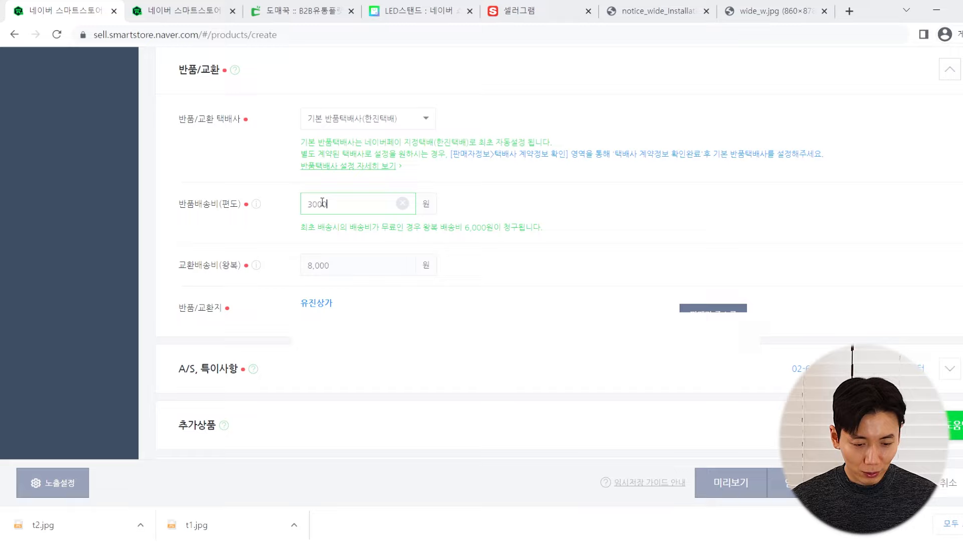
key("Tab")
key("Tab")
type("6000")
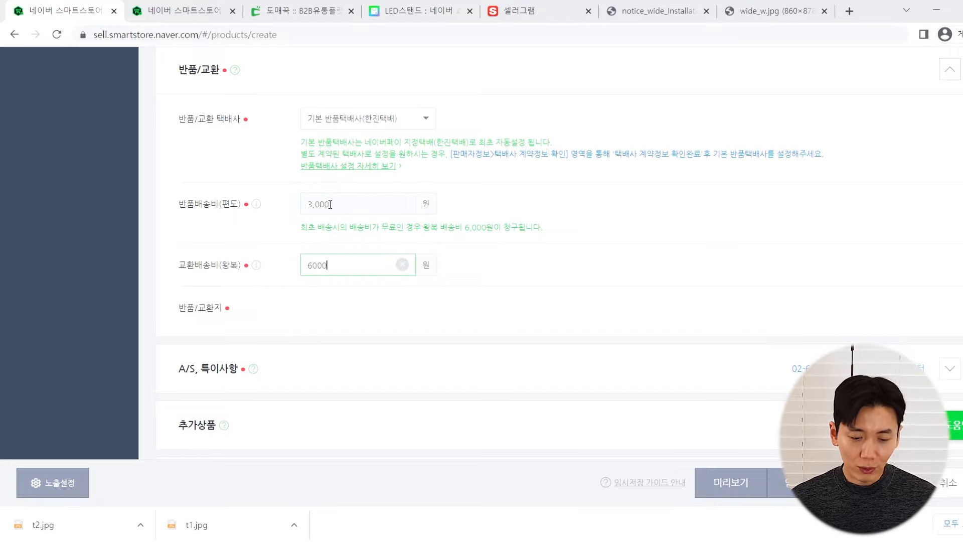
scroll(311, 201, "down", 3)
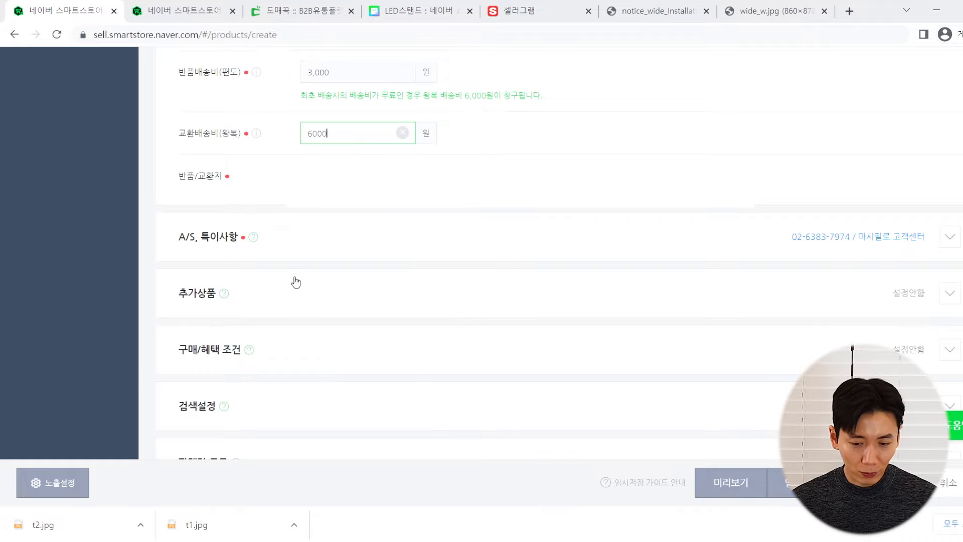
scroll(296, 282, "up", 1)
Expand the A/S and special notes section and select the A/S phone number to check it
scroll(501, 248, "down", 1)
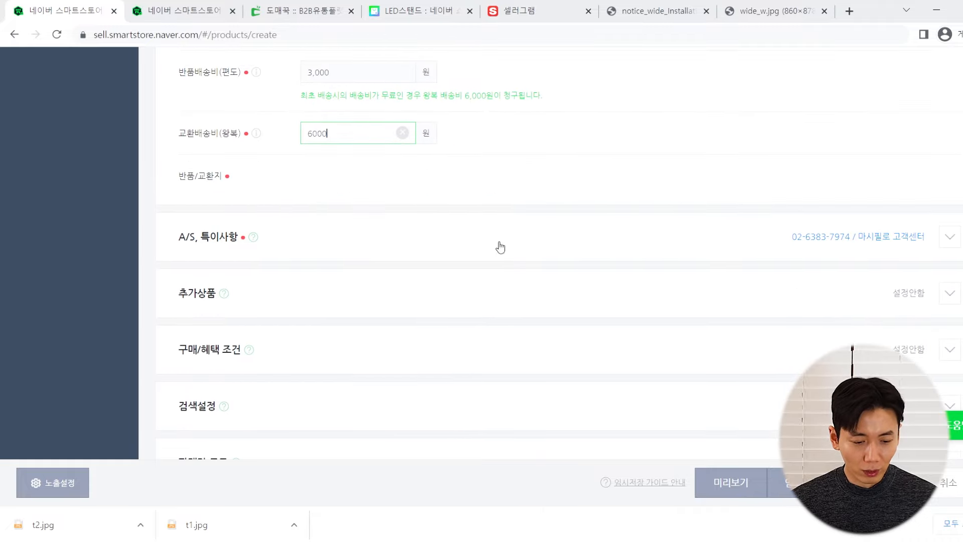
left_click(320, 243)
scroll(316, 242, "down", 2)
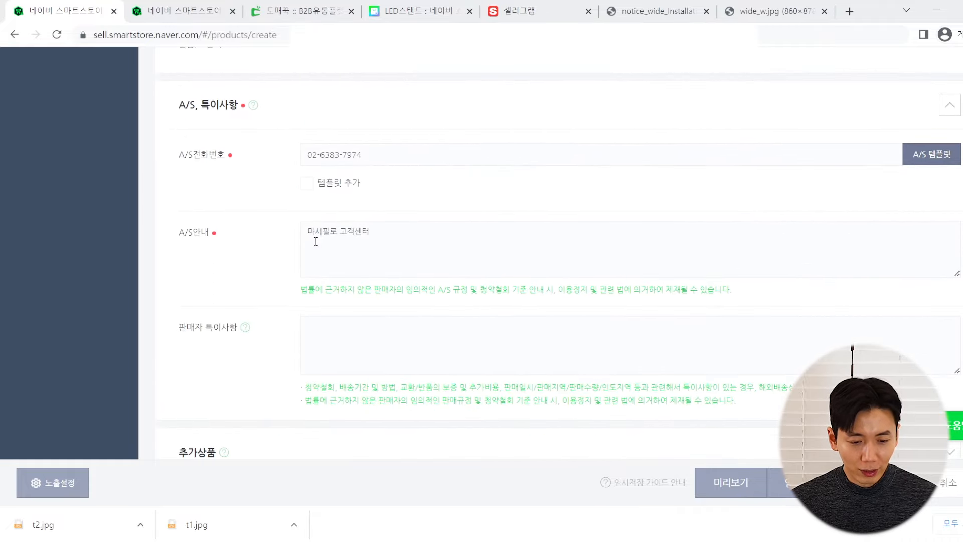
left_click(350, 155)
double_click(347, 155)
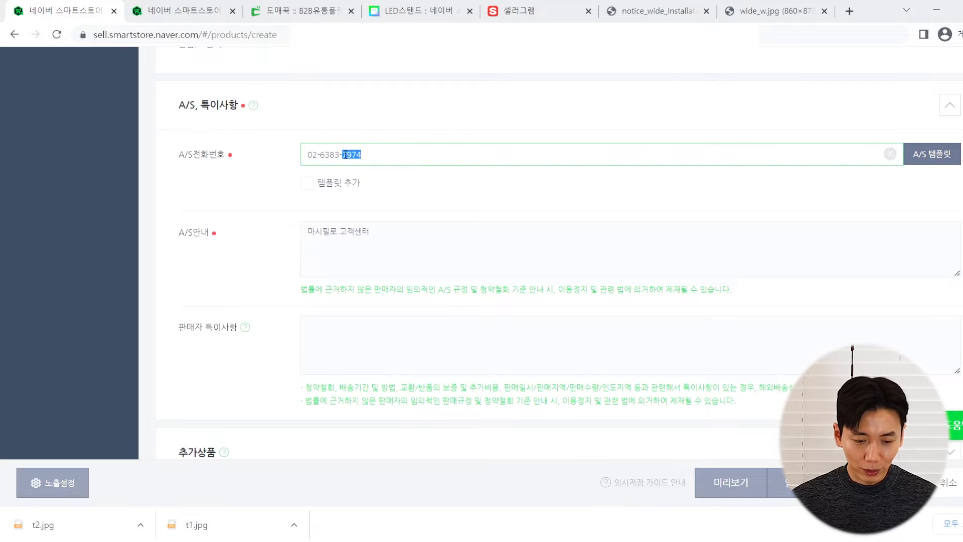
triple_click(347, 154)
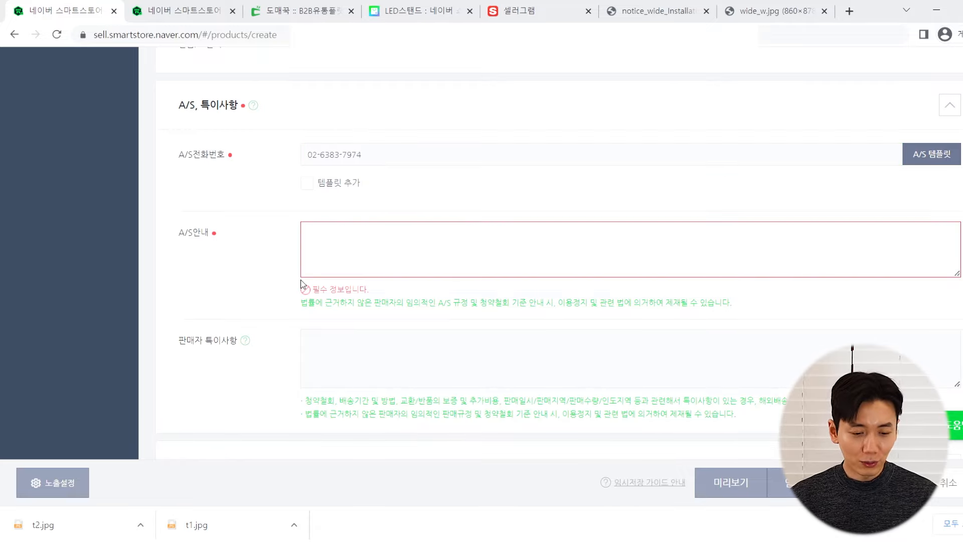
Write '전자상거래 규정에 의거 처리해드립니다.' in the A/S guidance box
left_click(453, 264)
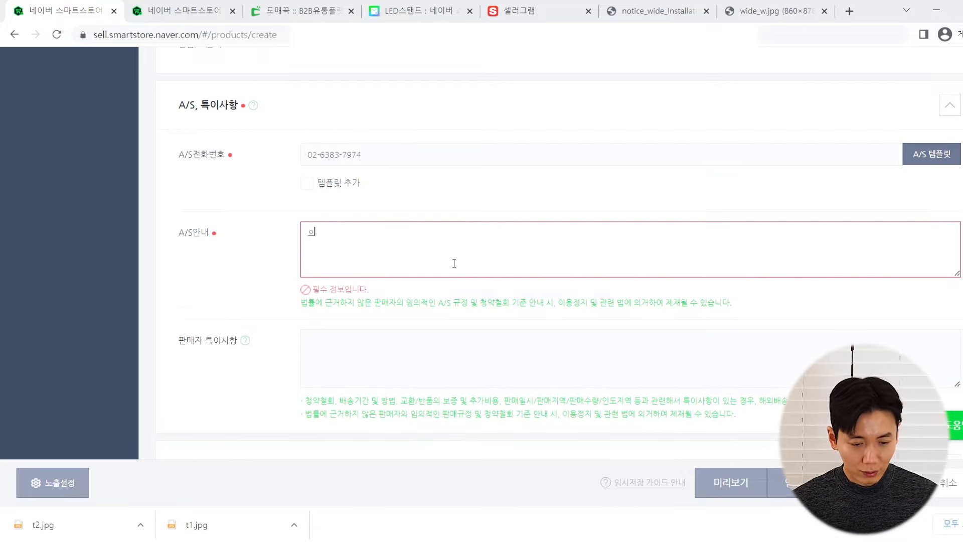
type("ㅋ")
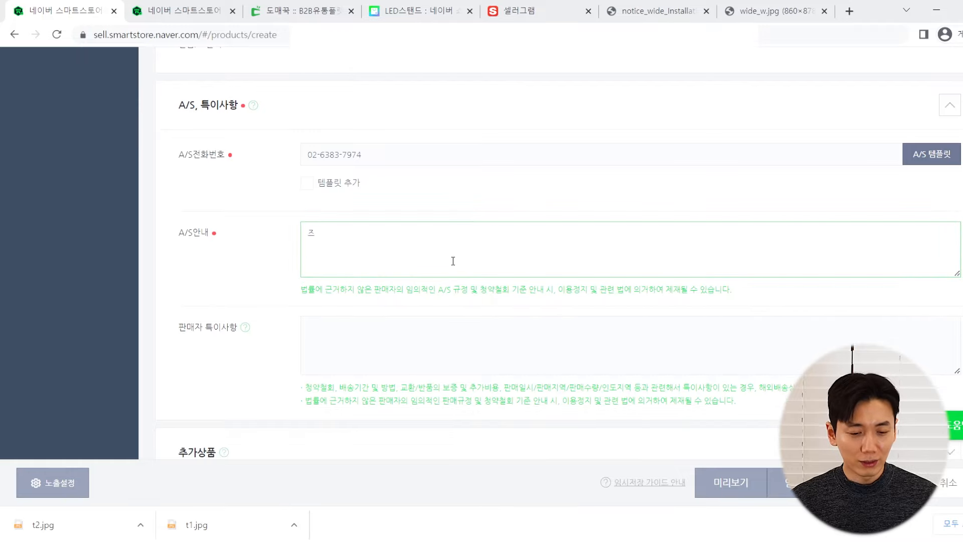
type("자상거래 등의")
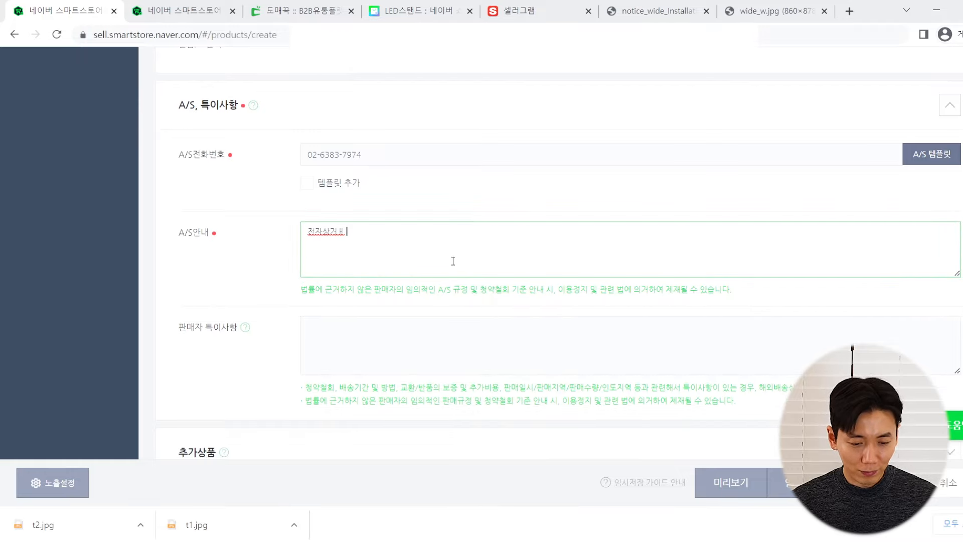
key("BackSpace")
key("BackSpace")
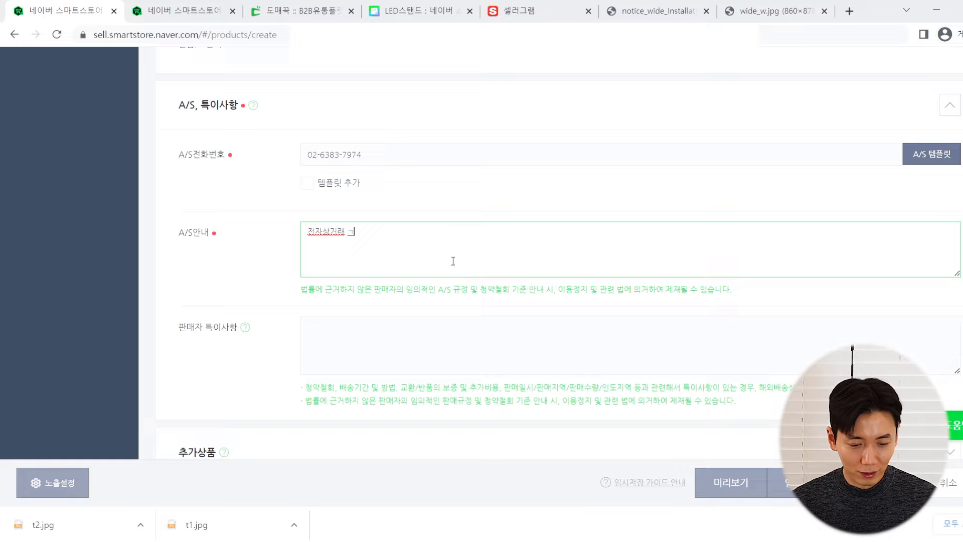
type("규정에 의거 처리해드립ㄴ디ㅏ")
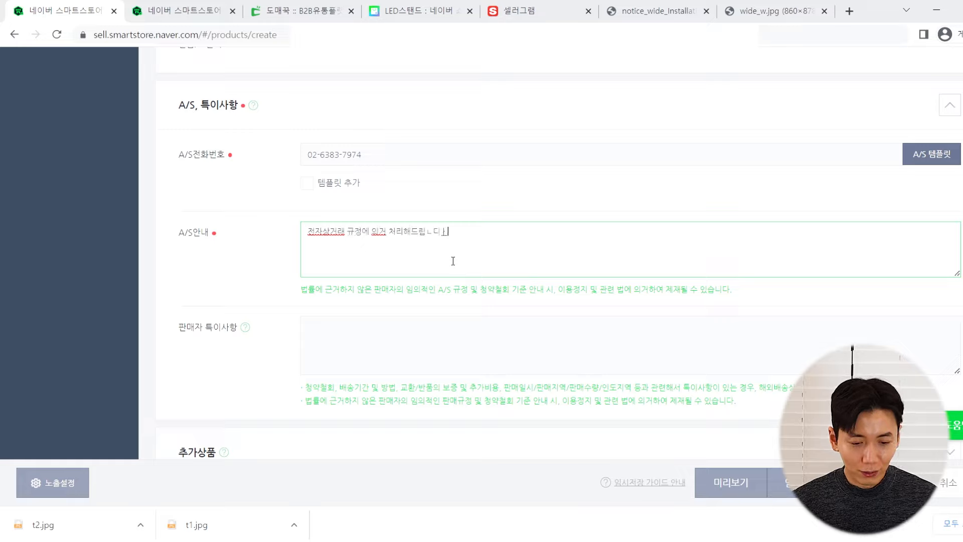
key("BackSpace")
key("BackSpace")
key("BackSpace")
type("니다.")
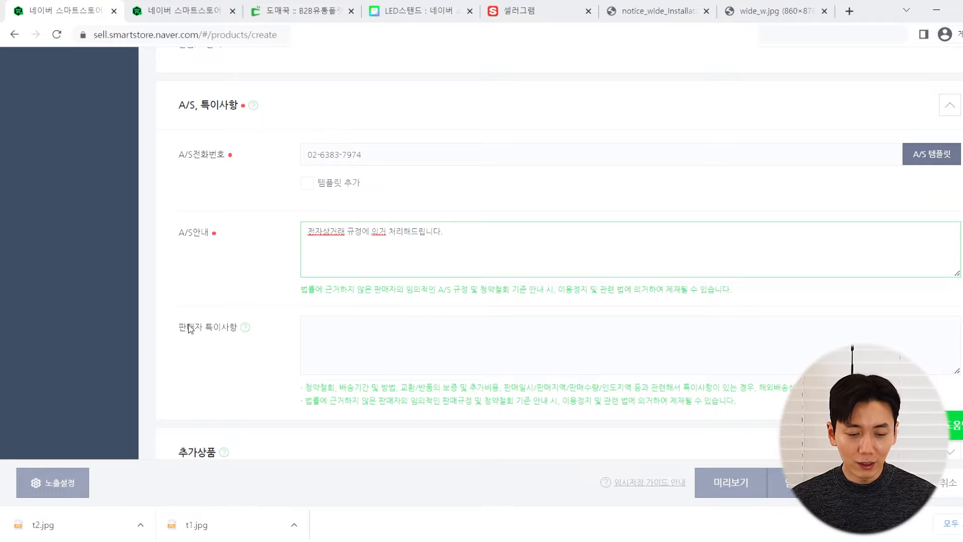
Check the supplier's lamp product page, then return to the registration form
scroll(216, 301, "down", 4)
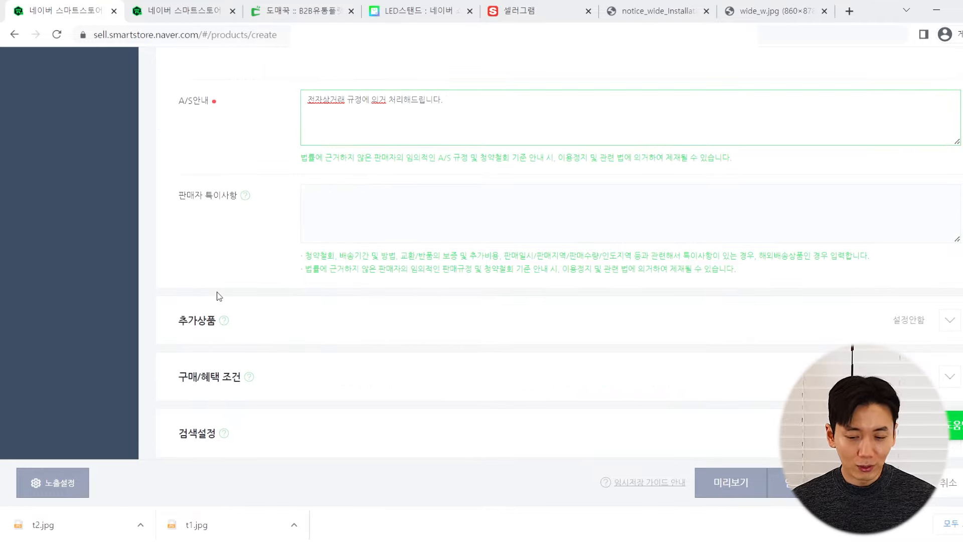
scroll(221, 284, "down", 3)
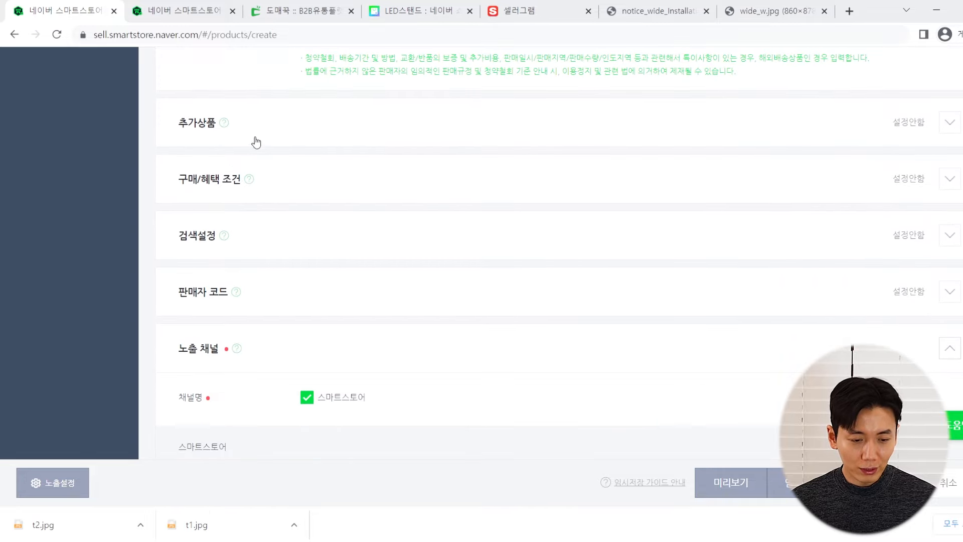
left_click(276, 6)
scroll(326, 200, "up", 4)
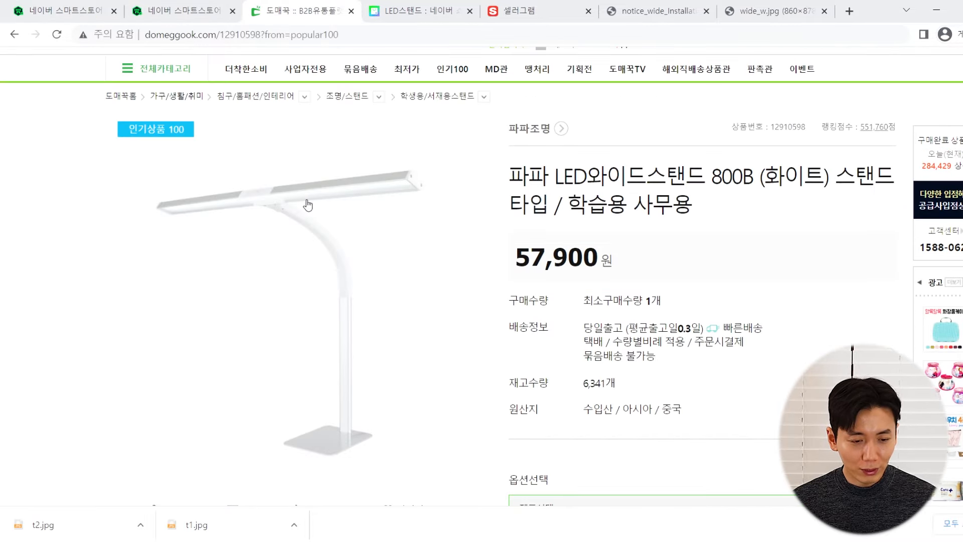
left_click(104, 5)
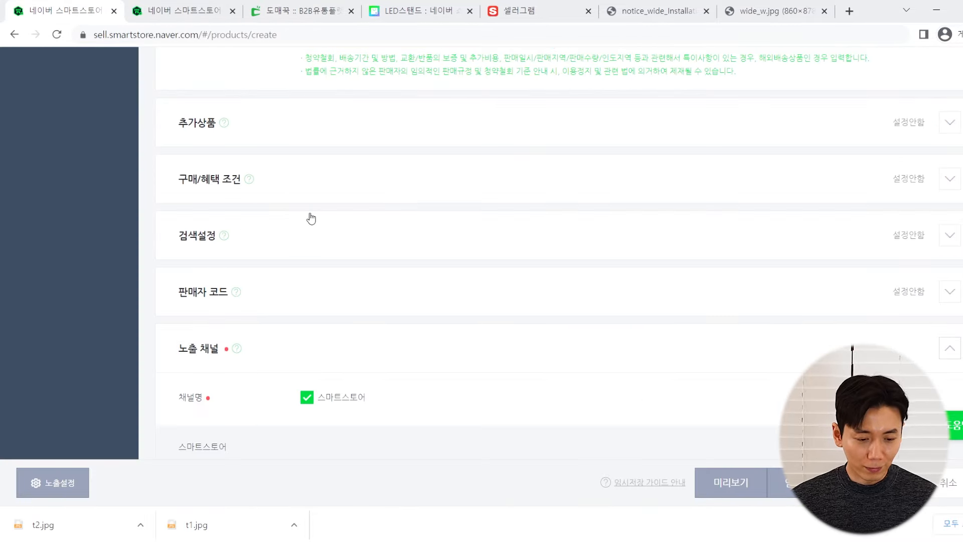
Expand purchase benefits, turn on the 10% bulk discount for 2+ items, and enable purchase points
left_click(309, 192)
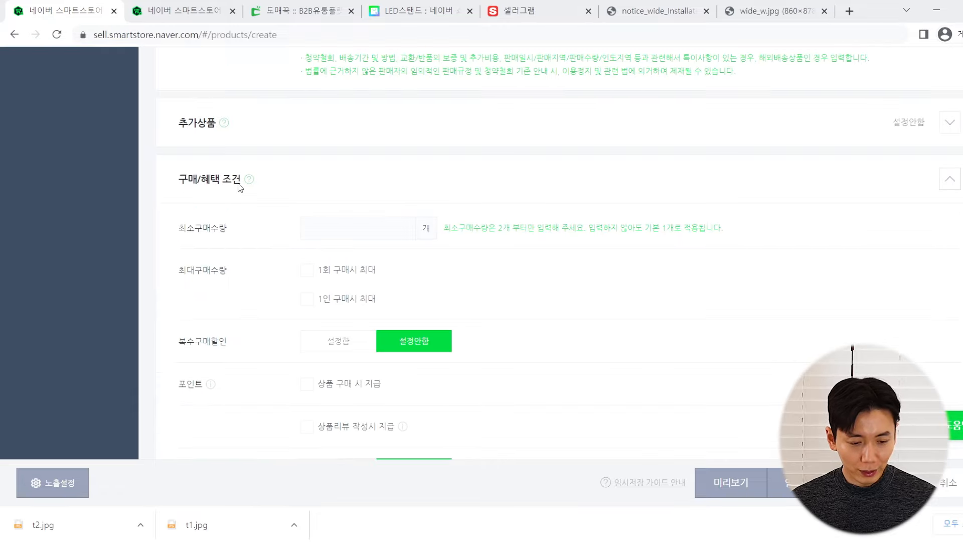
scroll(231, 250, "down", 1)
scroll(230, 257, "down", 1)
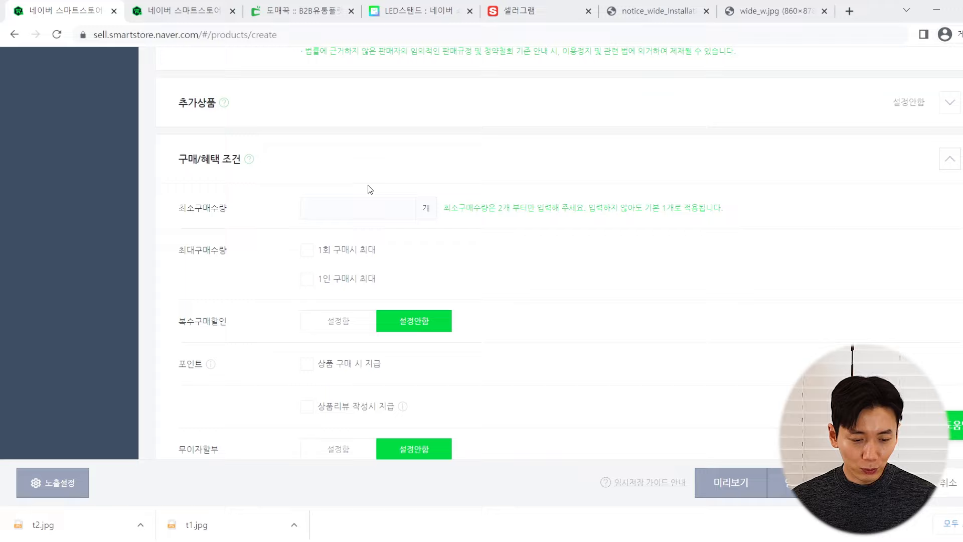
scroll(275, 224, "down", 1)
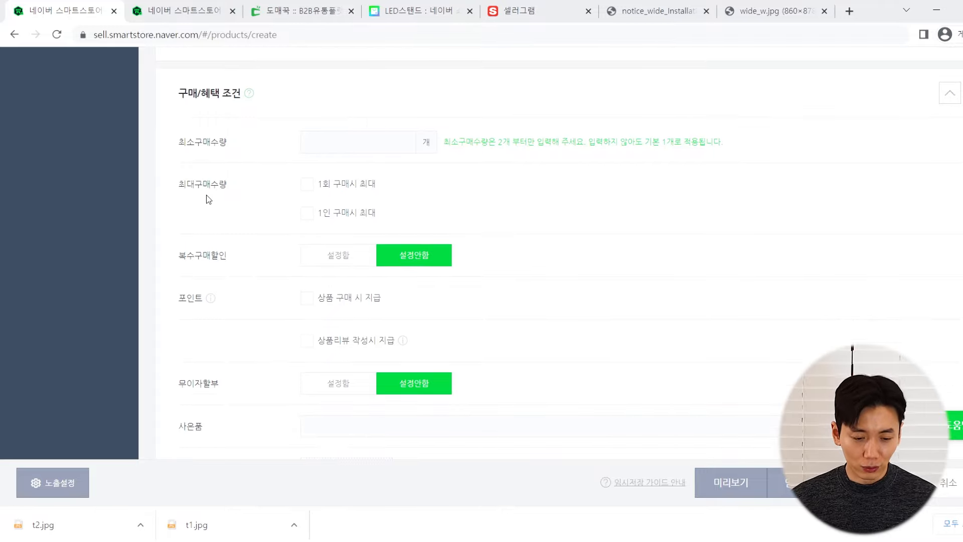
scroll(205, 199, "down", 1)
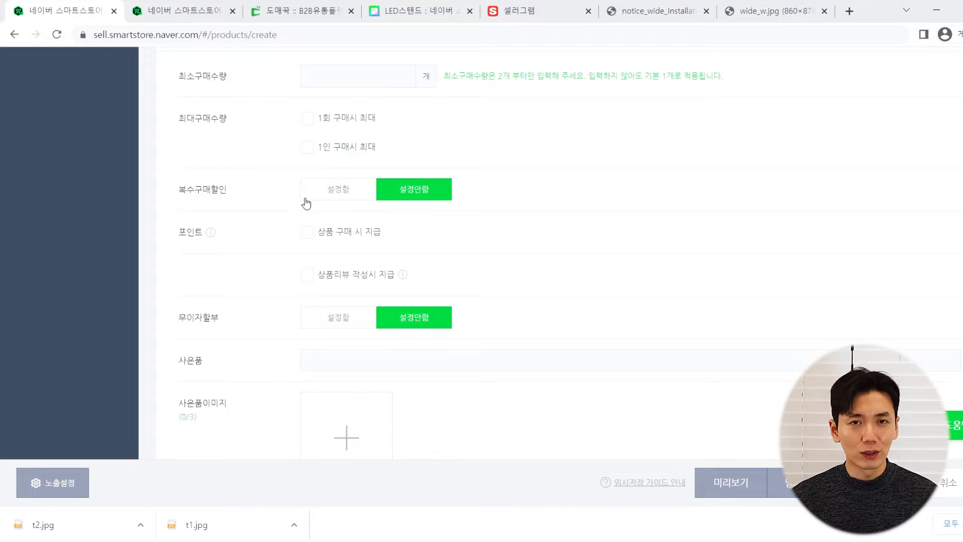
left_click(321, 193)
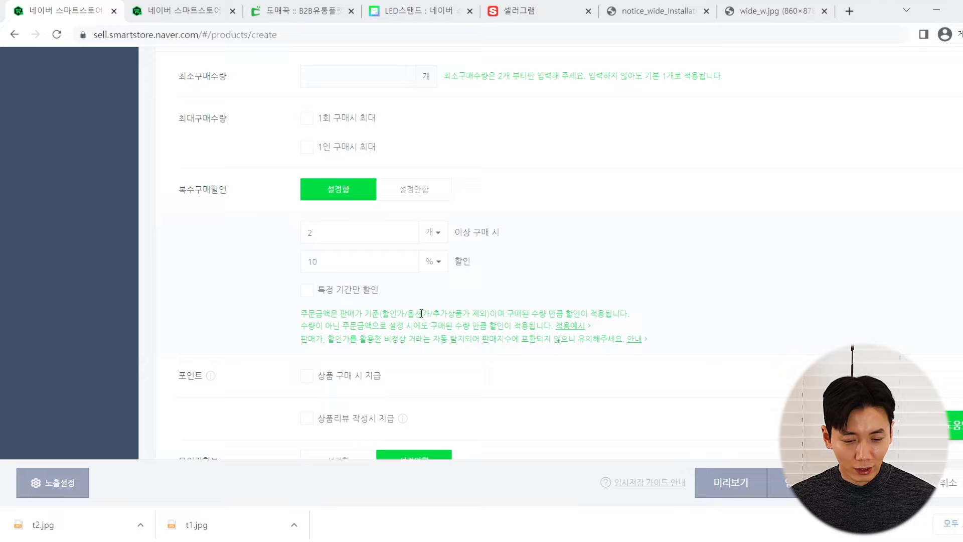
scroll(389, 331, "down", 3)
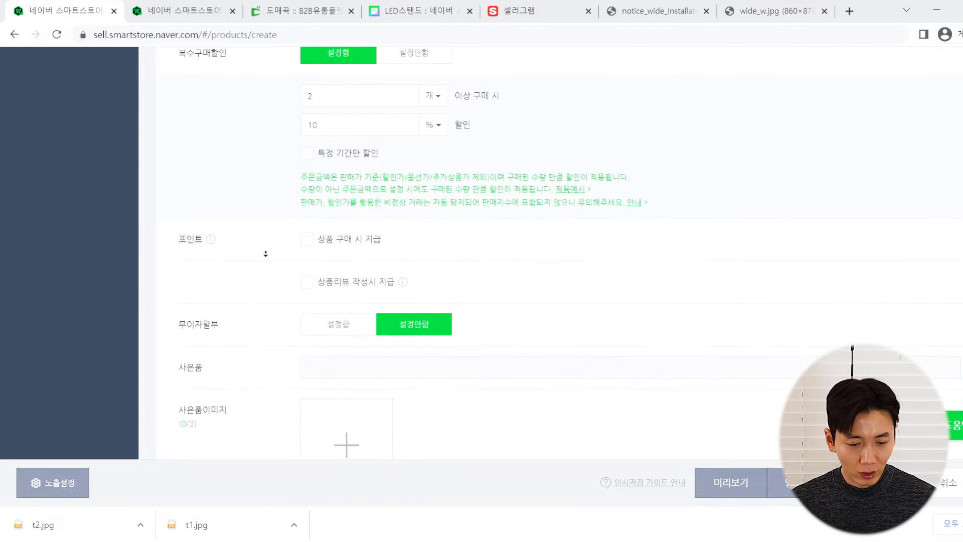
left_click(307, 229)
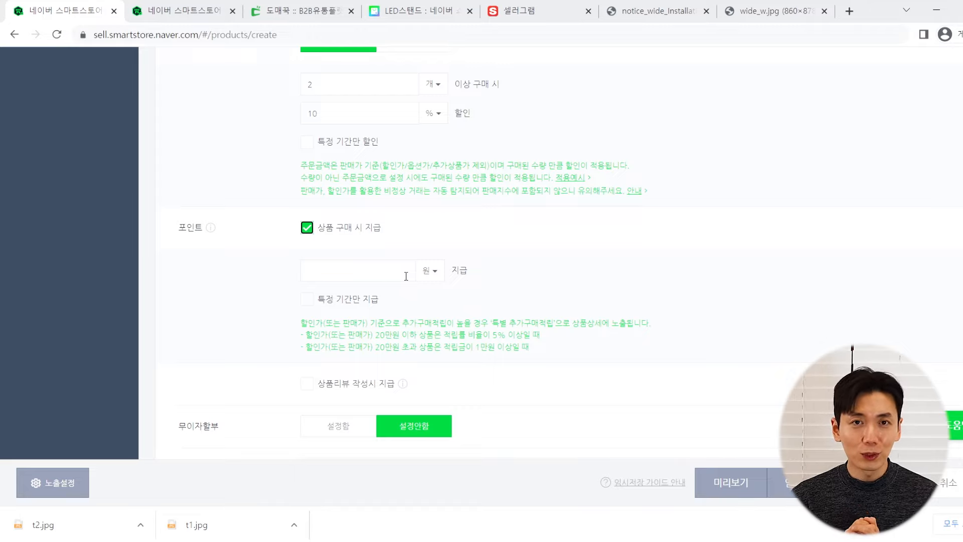
Set the purchase points to 1 percent
left_click(406, 276)
left_click(430, 271)
left_click(430, 290)
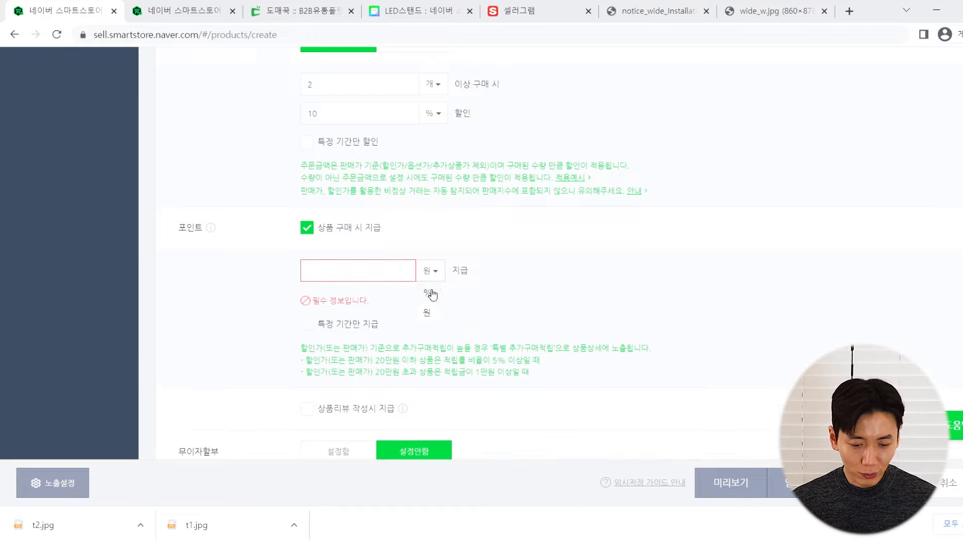
left_click(395, 273)
type("1")
left_click(430, 236)
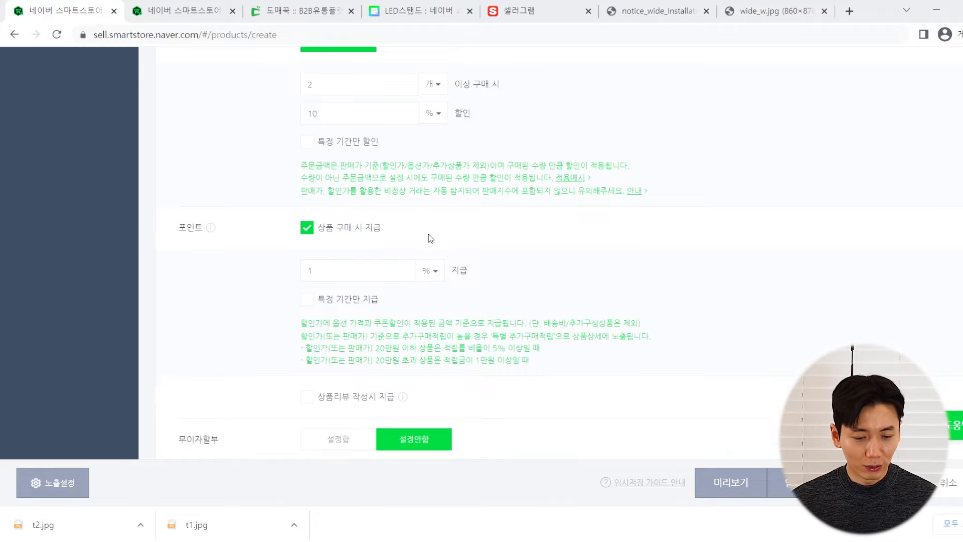
Enable review points and give 100 won each for text and photo/video reviews
scroll(210, 190, "down", 3)
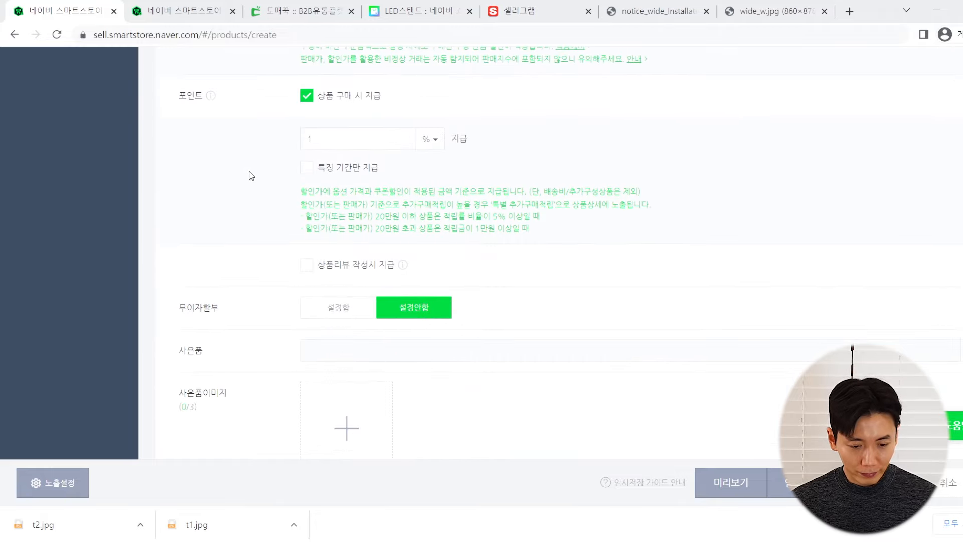
scroll(250, 176, "down", 3)
scroll(248, 173, "up", 3)
left_click(307, 264)
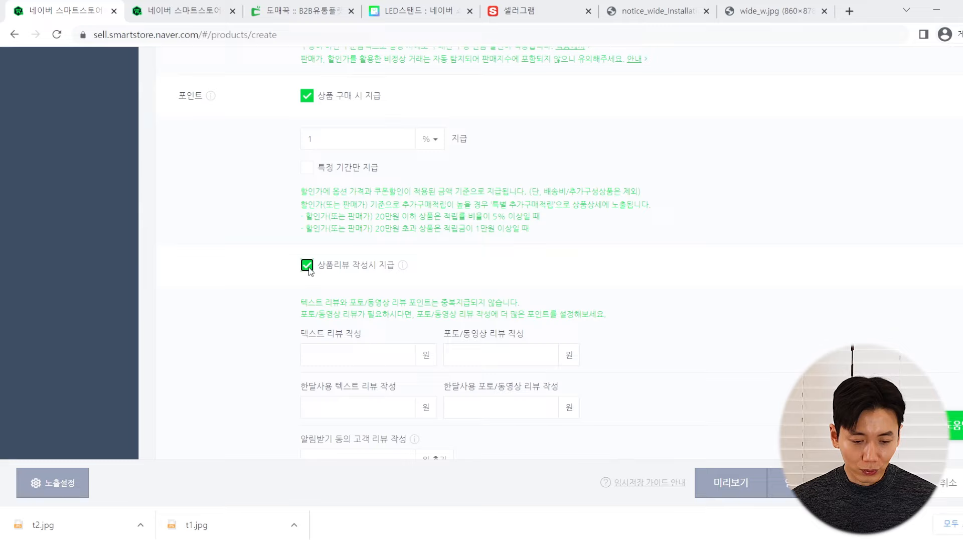
scroll(259, 267, "down", 3)
left_click(336, 226)
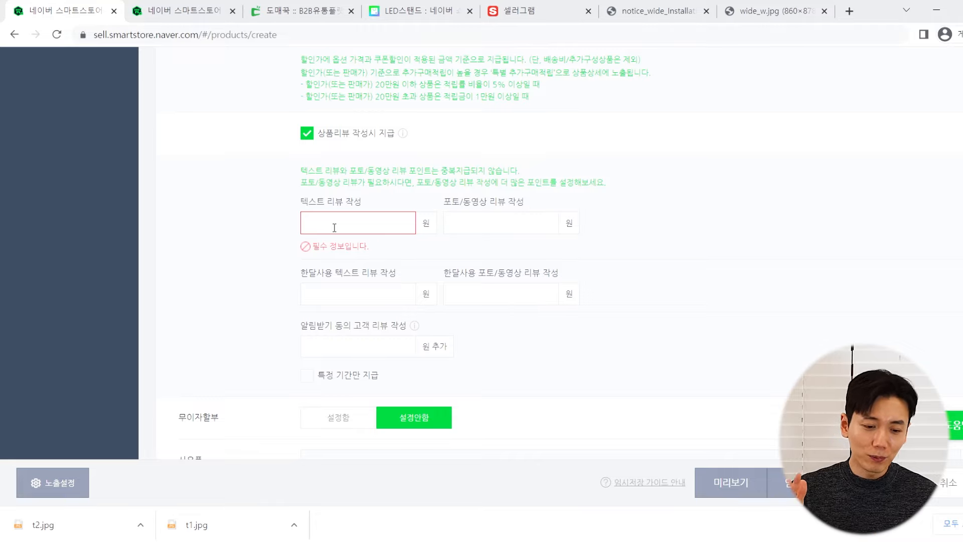
scroll(334, 228, "up", 1)
scroll(334, 227, "down", 1)
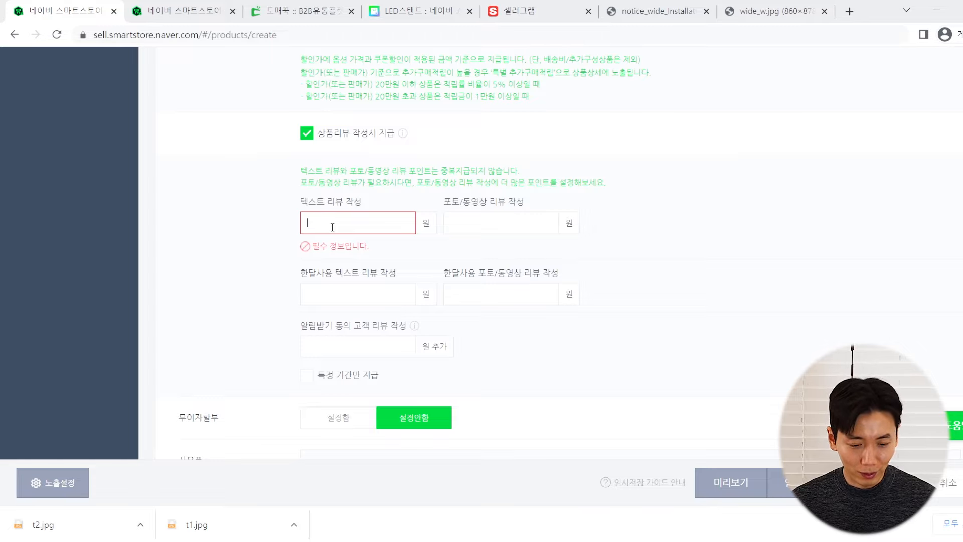
type("100")
key("Tab")
type("100")
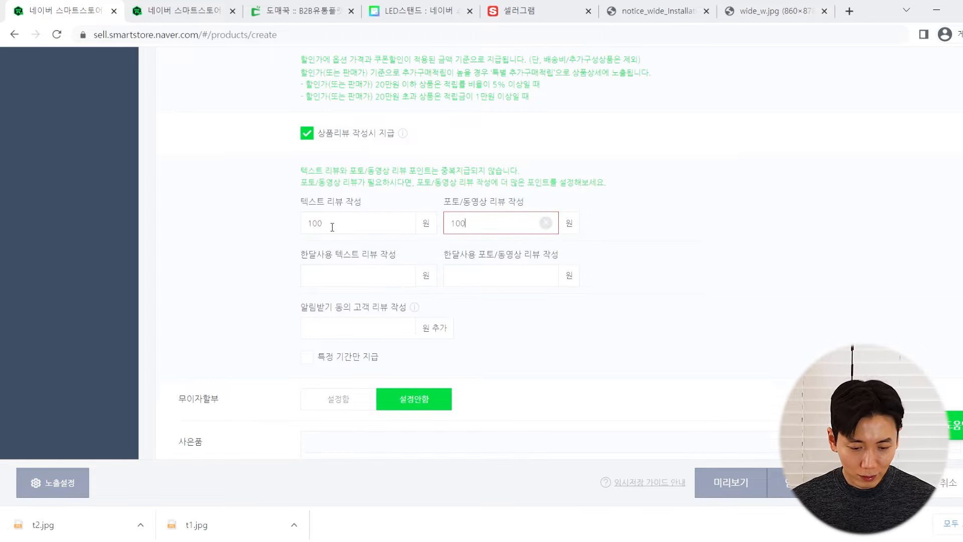
Give 100 won each for one-month text, one-month photo/video, and notification-consent reviews
left_click(325, 270)
type("100")
key("Tab")
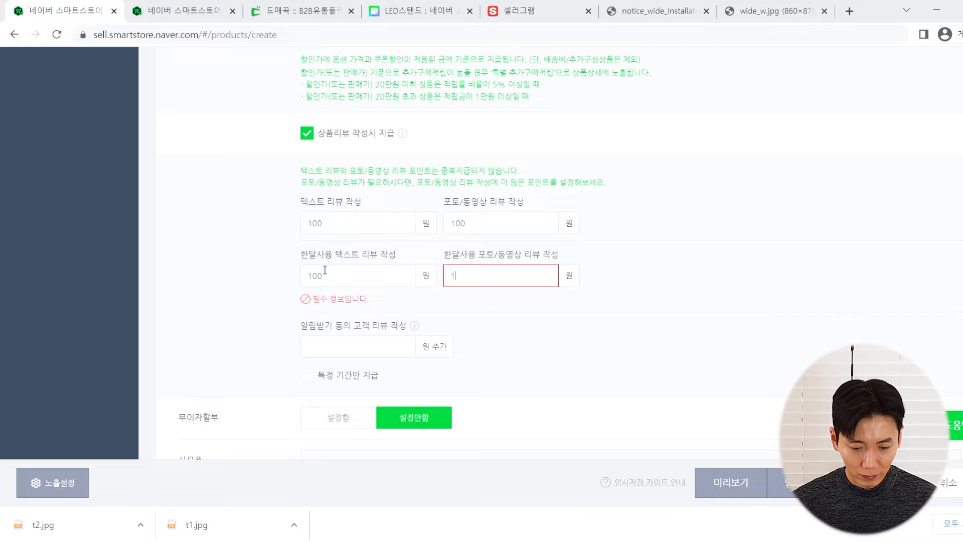
type("100")
left_click(330, 330)
type("1")
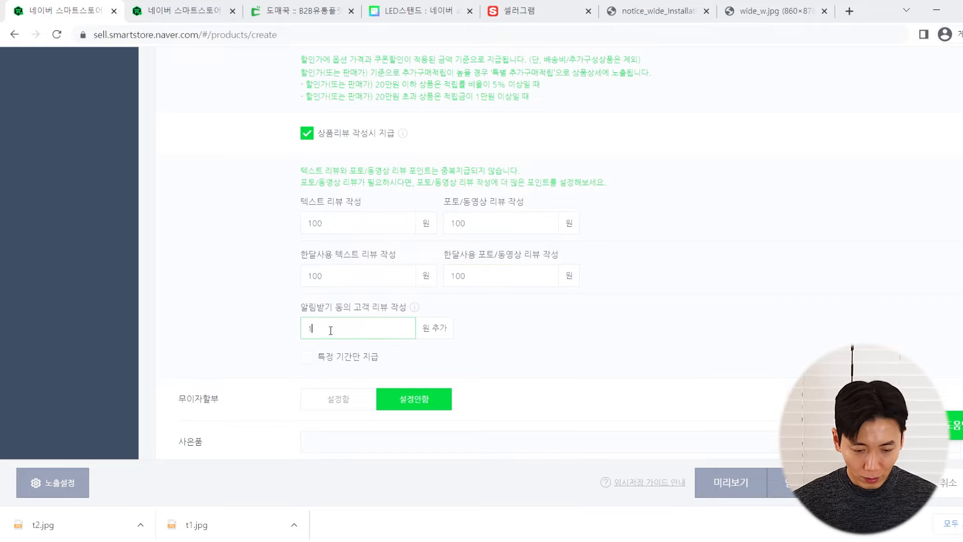
type("00")
left_click(203, 255)
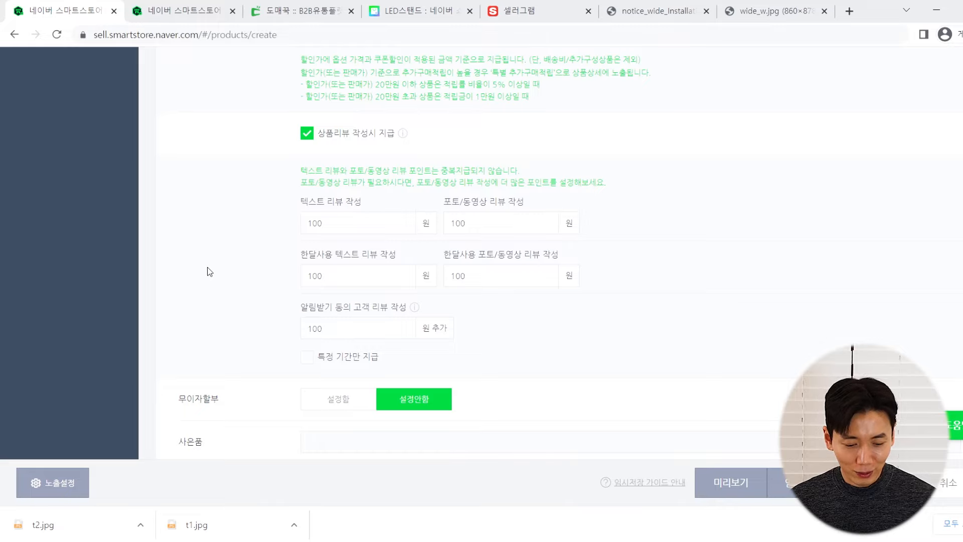
scroll(209, 271, "down", 1)
scroll(209, 271, "down", 2)
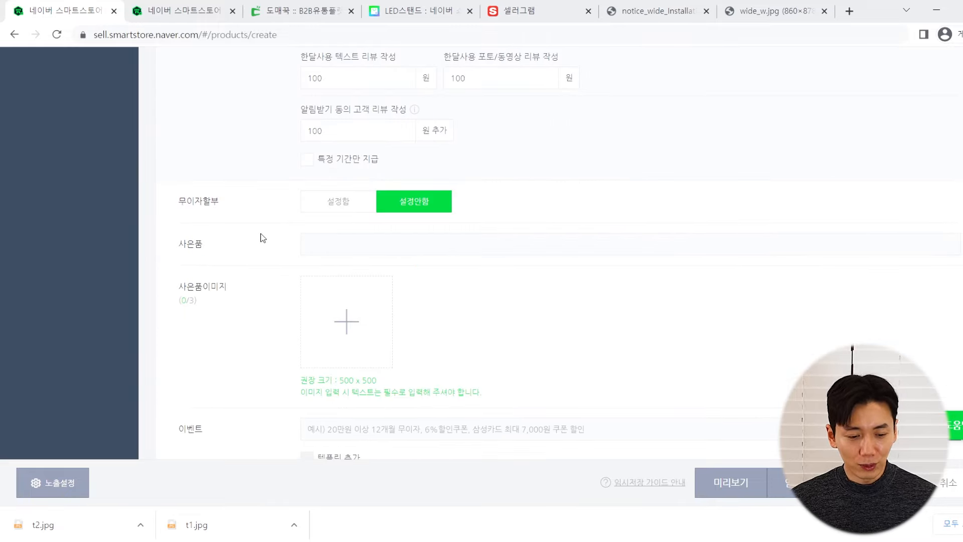
Enter '빠른포장 정성배송' as the free gift description
scroll(260, 236, "up", 2)
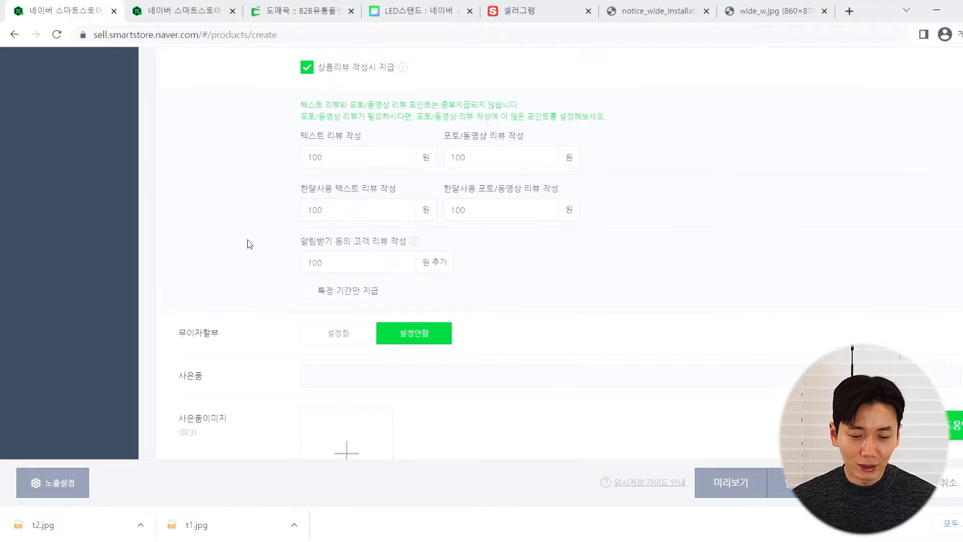
scroll(249, 244, "down", 2)
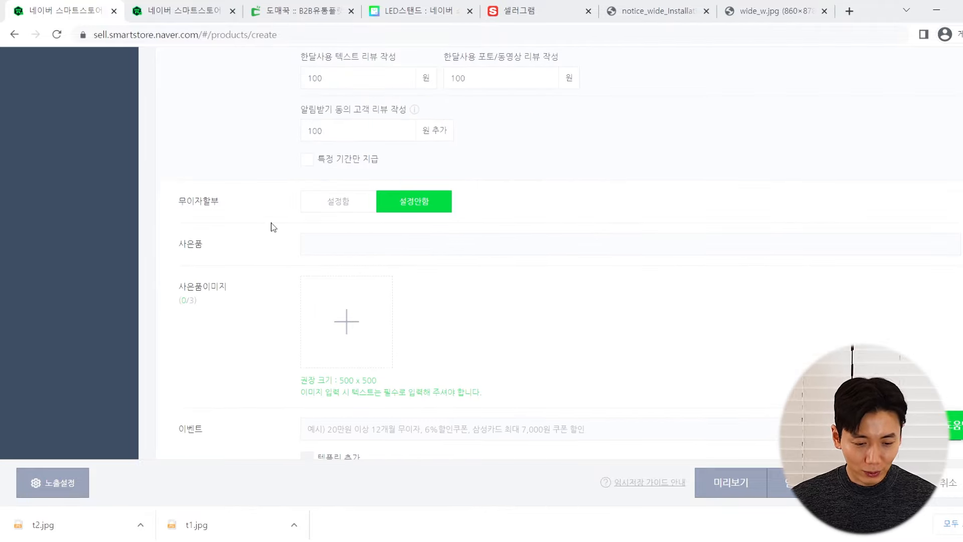
left_click(338, 244)
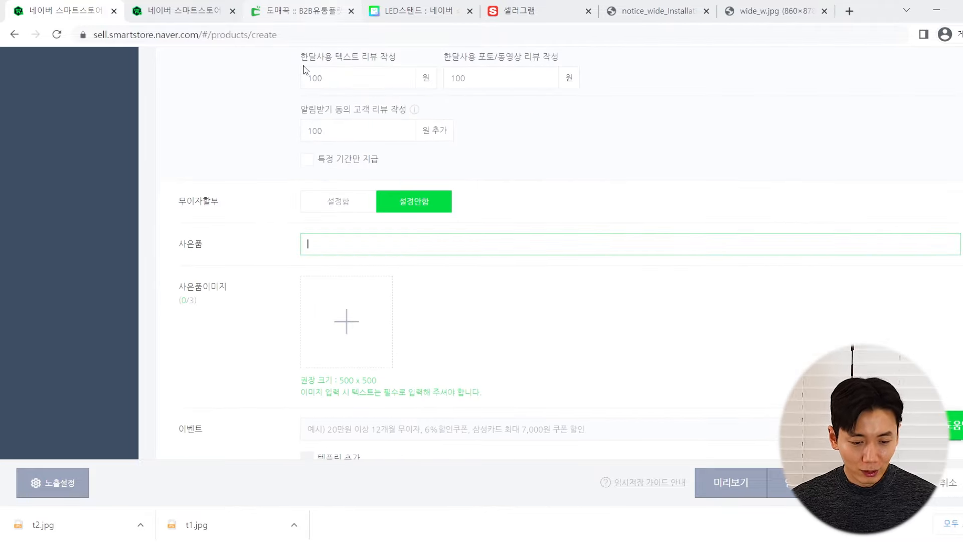
type("ㅇ")
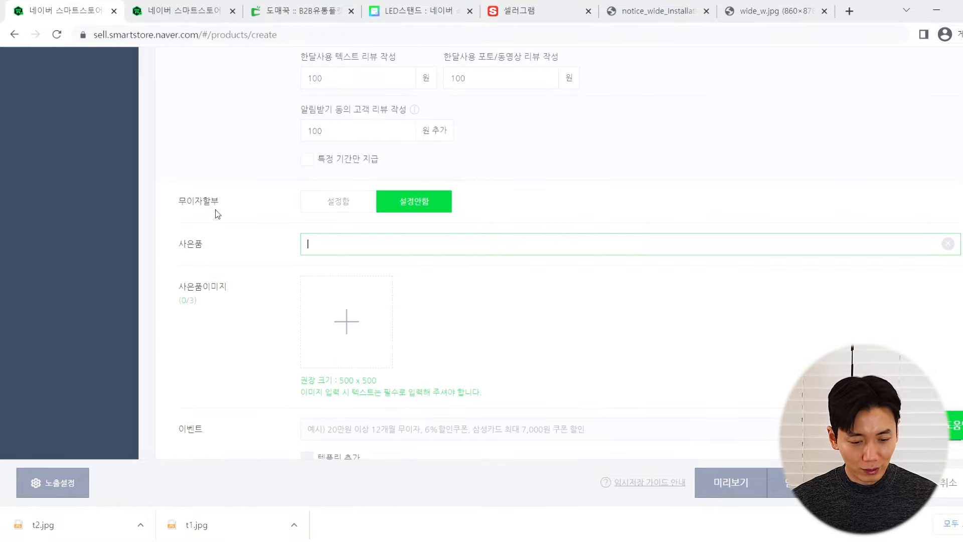
key("BackSpace")
type("당")
key("BackSpace")
key("BackSpace")
key("BackSpace")
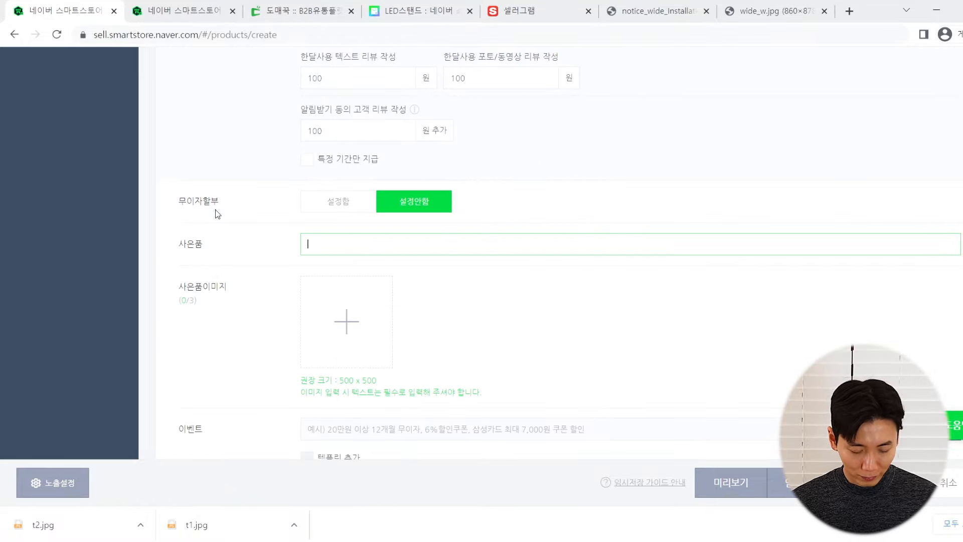
type("ㅅ")
key("BackSpace")
type("당일")
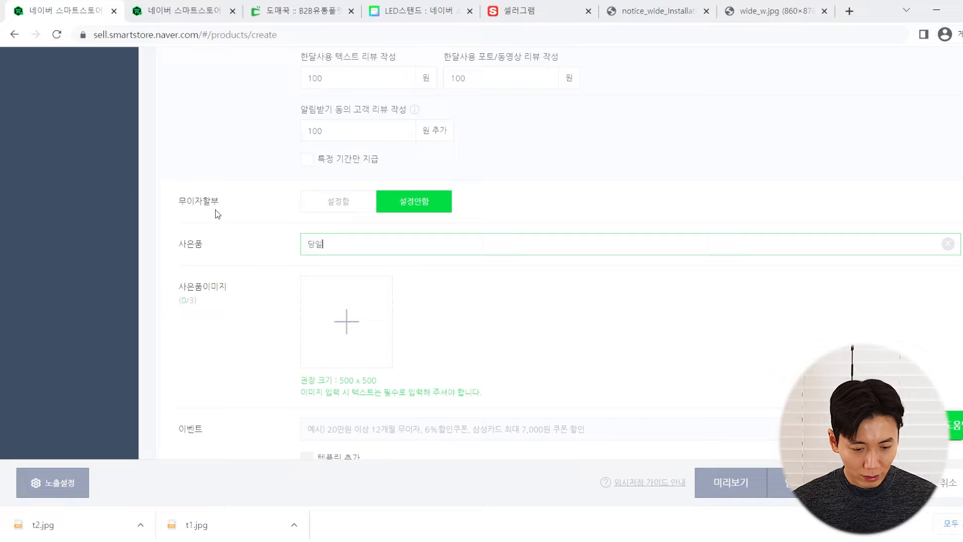
key("BackSpace")
key("BackSpace")
type("빠른포장, 정시")
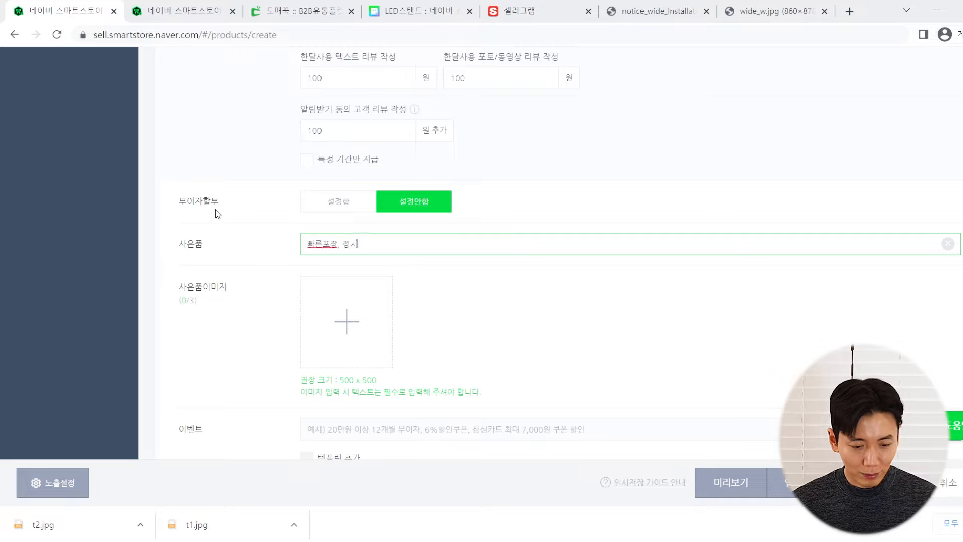
key("BackSpace")
key("BackSpace")
key("BackSpace")
key("BackSpace")
type(" 정성배송")
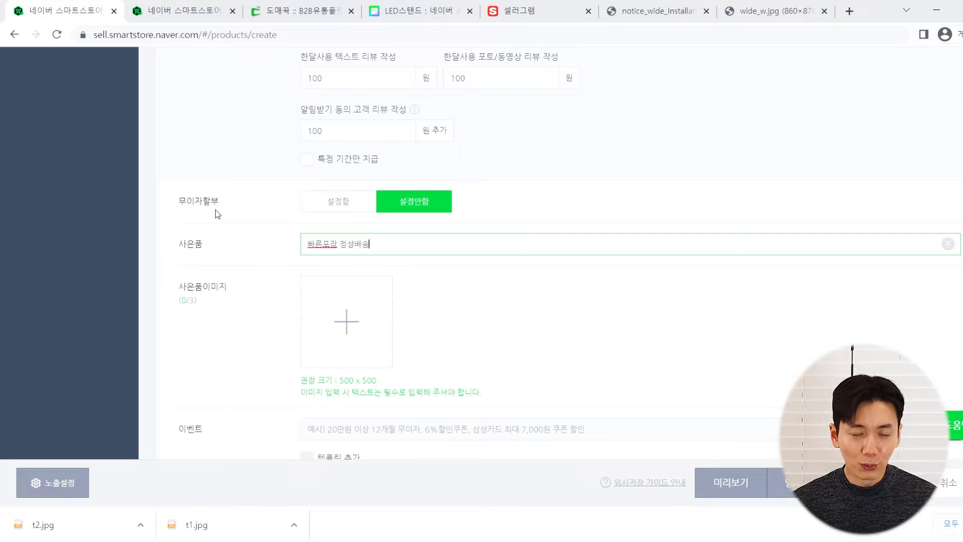
scroll(205, 236, "down", 3)
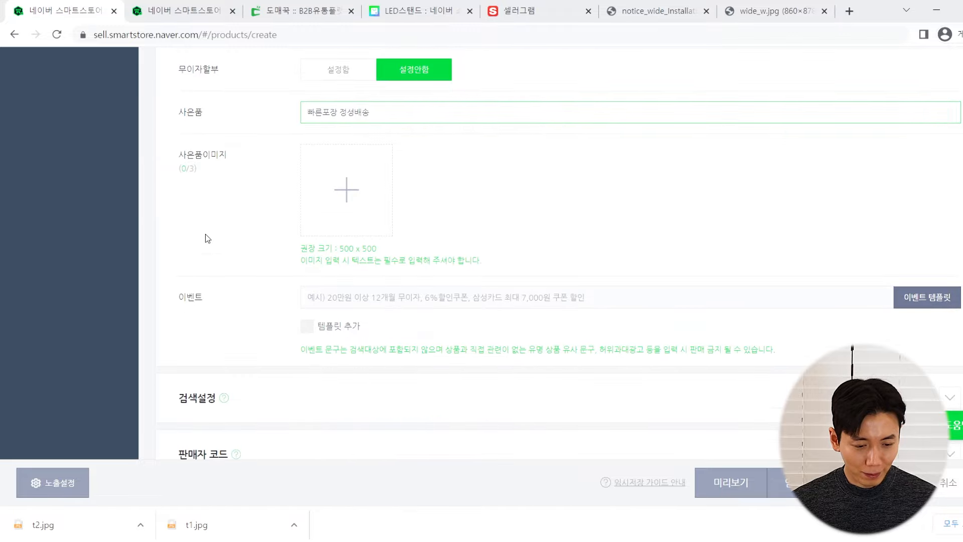
scroll(219, 208, "up", 1)
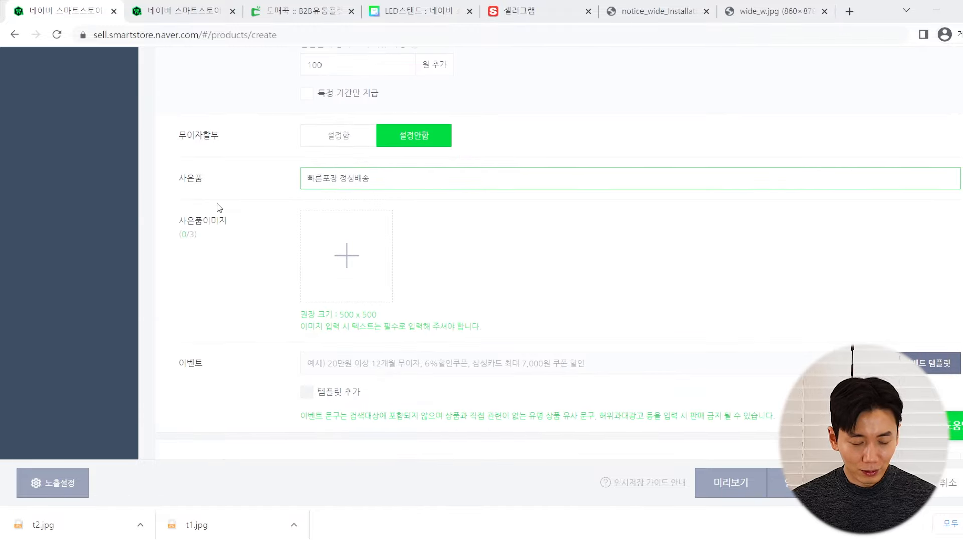
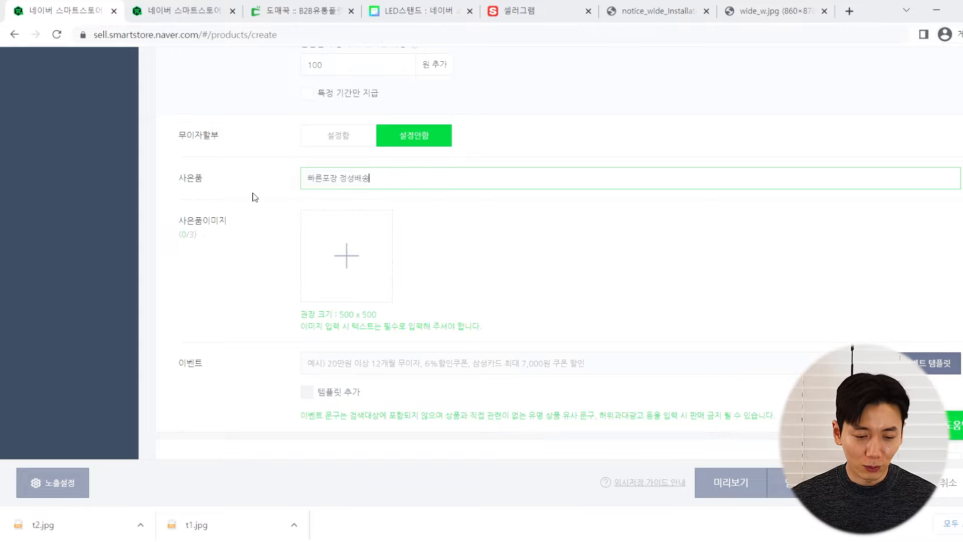
Finish the free-gift entry and expand the 검색설정 section to show the tag categories
scroll(259, 196, "down", 3)
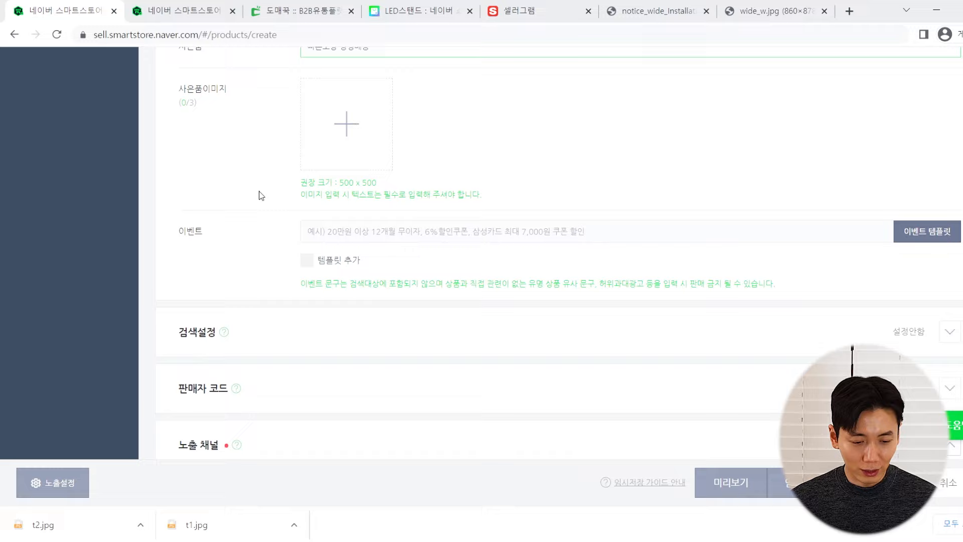
scroll(252, 176, "up", 3)
scroll(251, 178, "down", 3)
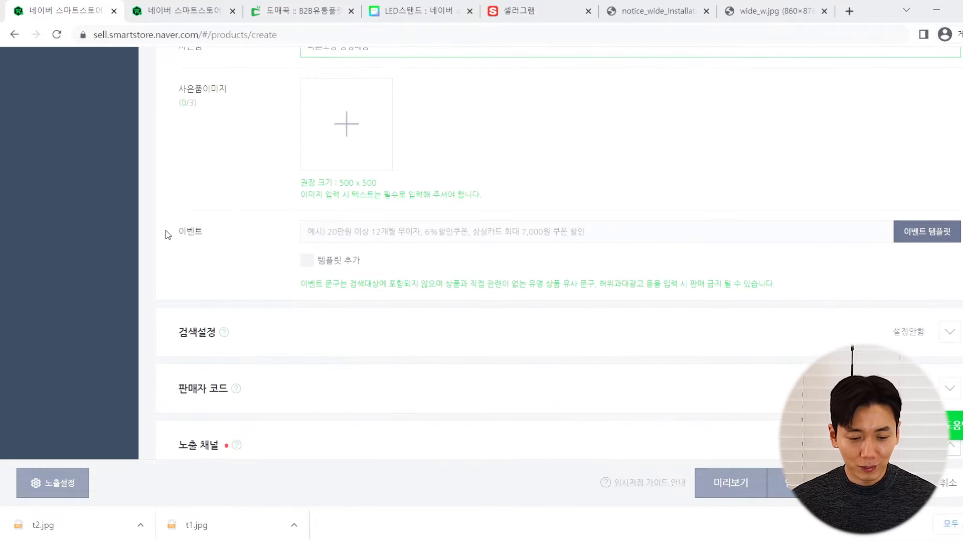
left_click(168, 234)
left_click(232, 239)
scroll(225, 239, "down", 3)
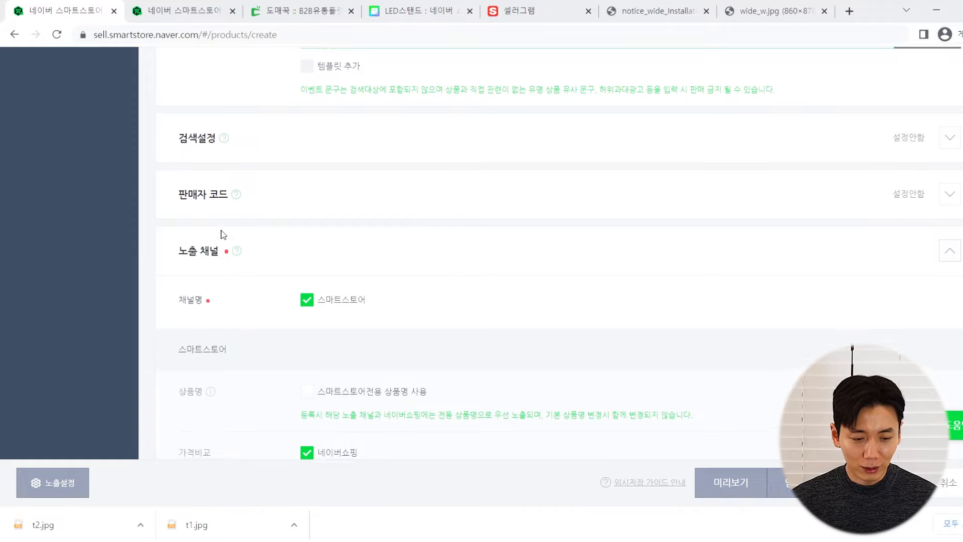
scroll(222, 233, "up", 3)
scroll(225, 281, "down", 1)
scroll(285, 207, "down", 2)
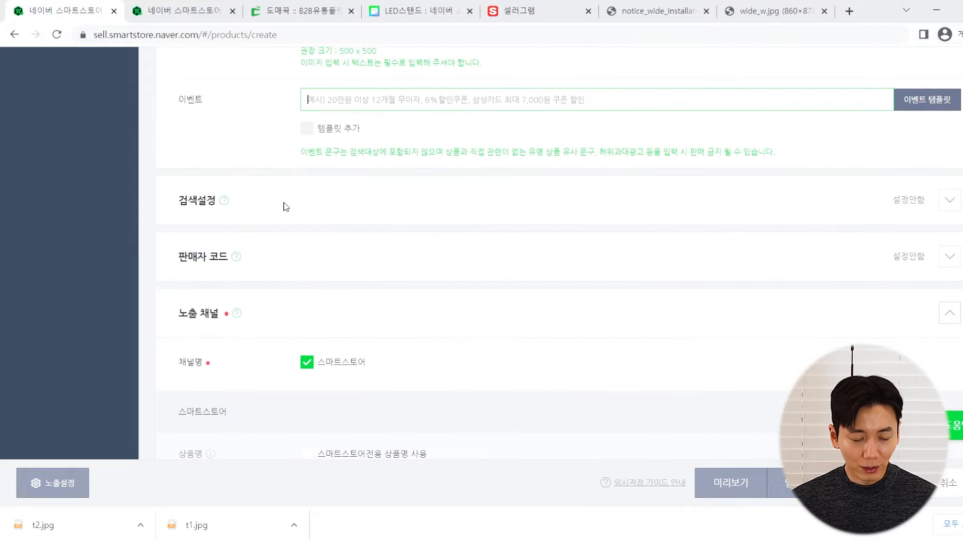
left_click(285, 207)
Read the help about the Page Title and Meta description fields, then close it
scroll(258, 221, "down", 2)
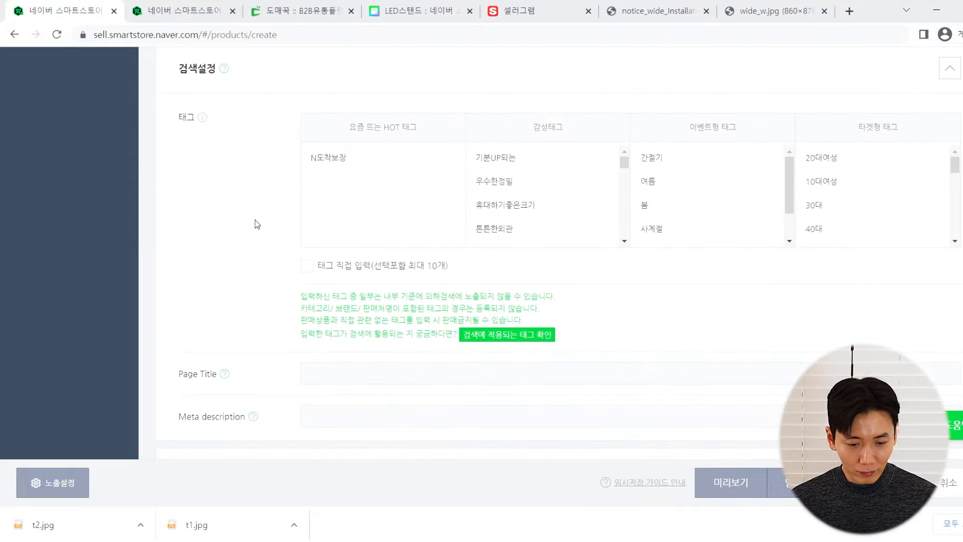
scroll(255, 215, "down", 2)
scroll(254, 215, "up", 3)
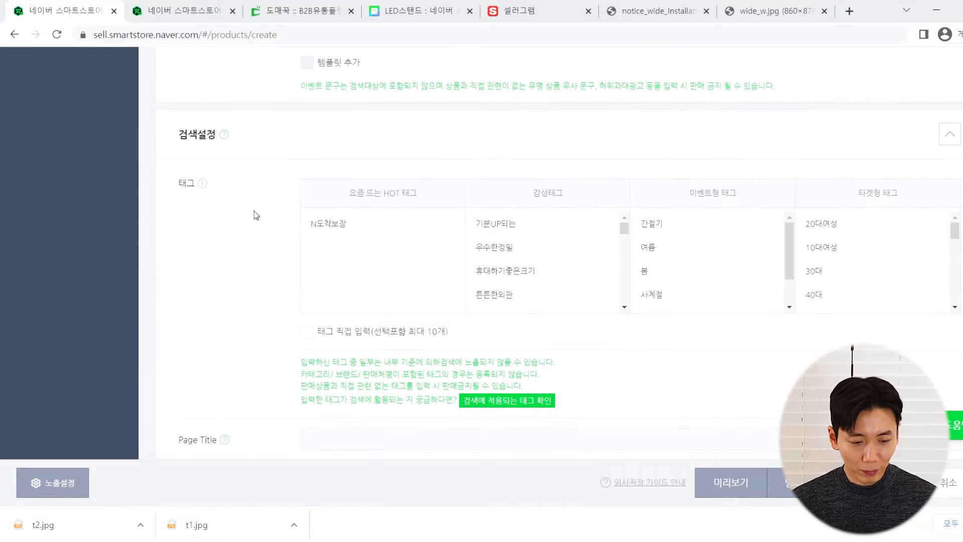
scroll(253, 213, "down", 1)
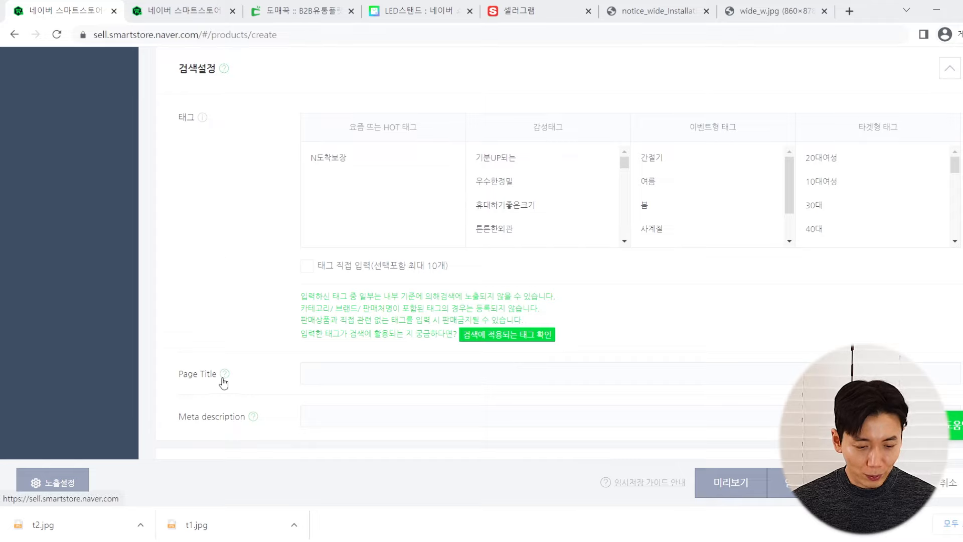
left_click(225, 374)
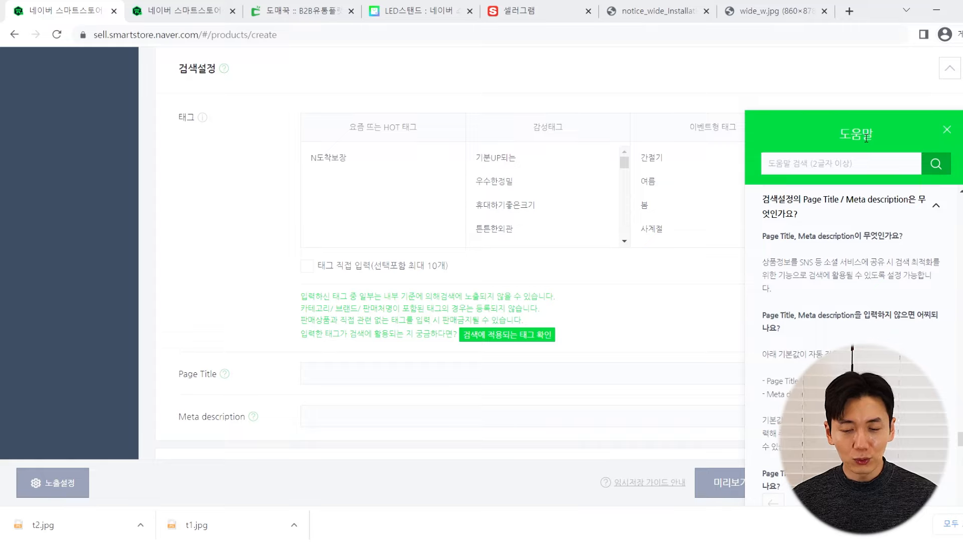
left_click(946, 130)
scroll(237, 225, "down", 2)
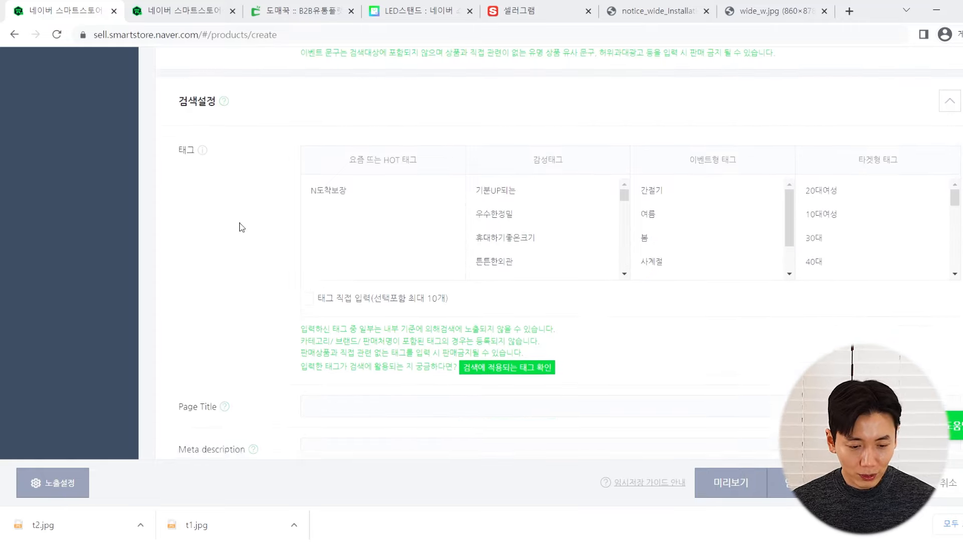
scroll(625, 151, "down", 1)
scroll(625, 152, "up", 1)
scroll(176, 276, "up", 1)
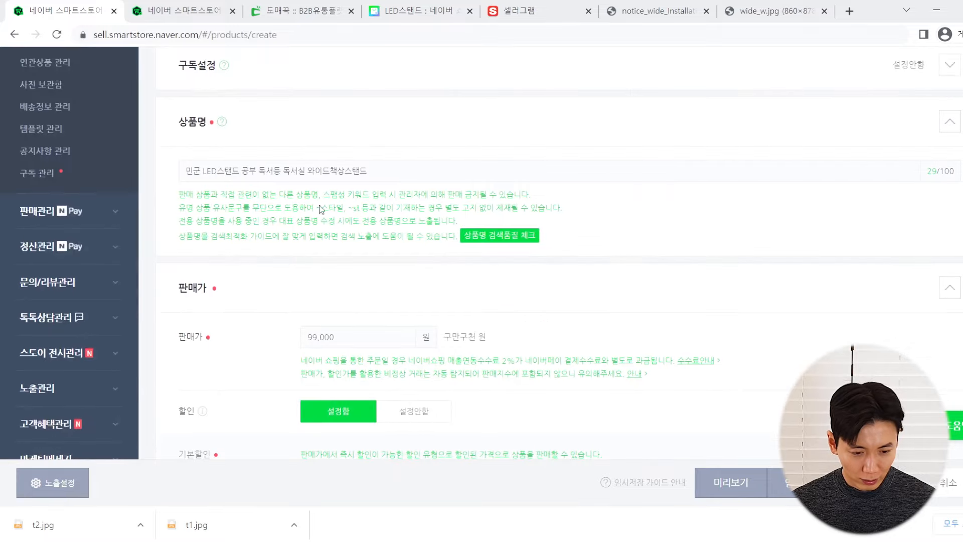
Copy the product name and paste it into both the Page Title and Meta description fields
left_click(331, 173)
key("ctrl+a")
key("ctrl+c")
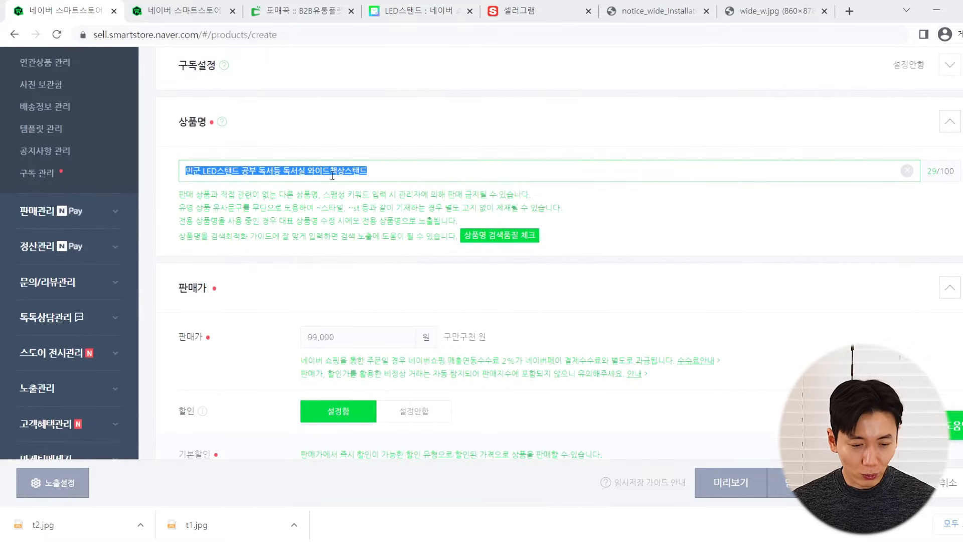
left_click(299, 214)
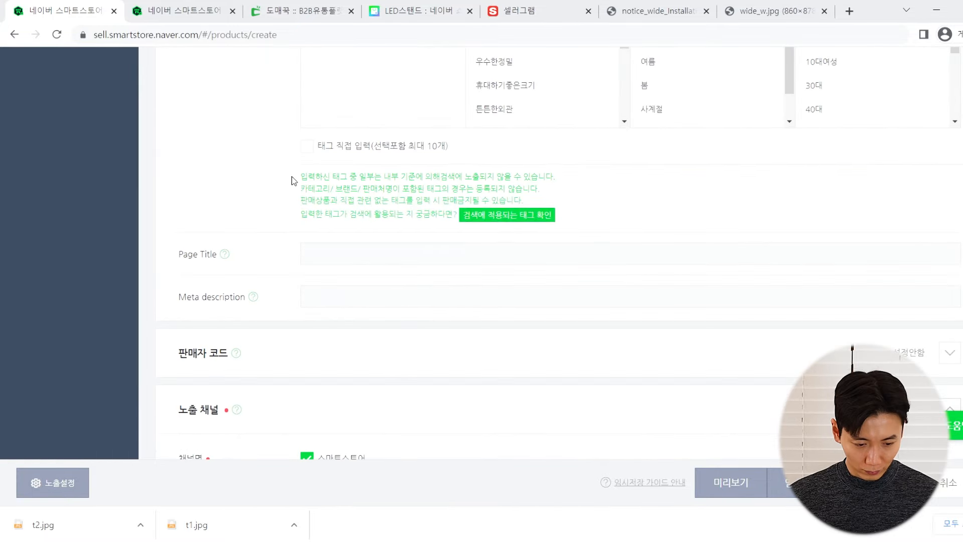
left_click(333, 253)
key("ctrl+v")
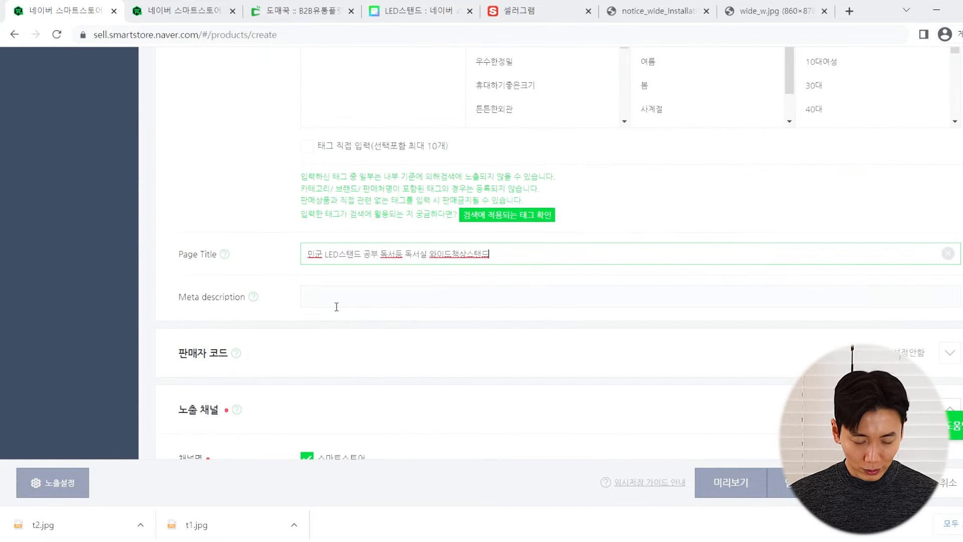
left_click(333, 301)
key("ctrl+v")
left_click(280, 217)
scroll(279, 216, "up", 3)
scroll(280, 216, "down", 2)
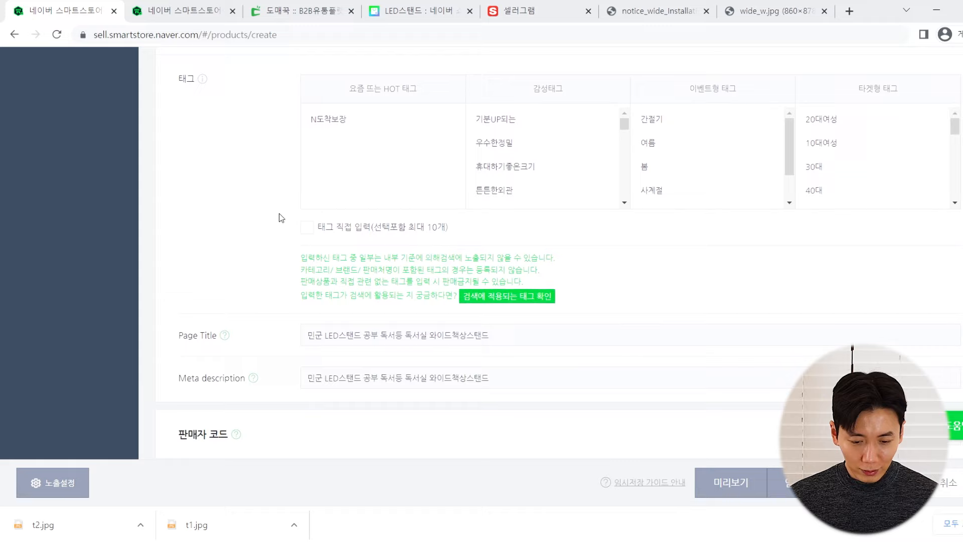
scroll(280, 216, "up", 1)
scroll(636, 133, "up", 1)
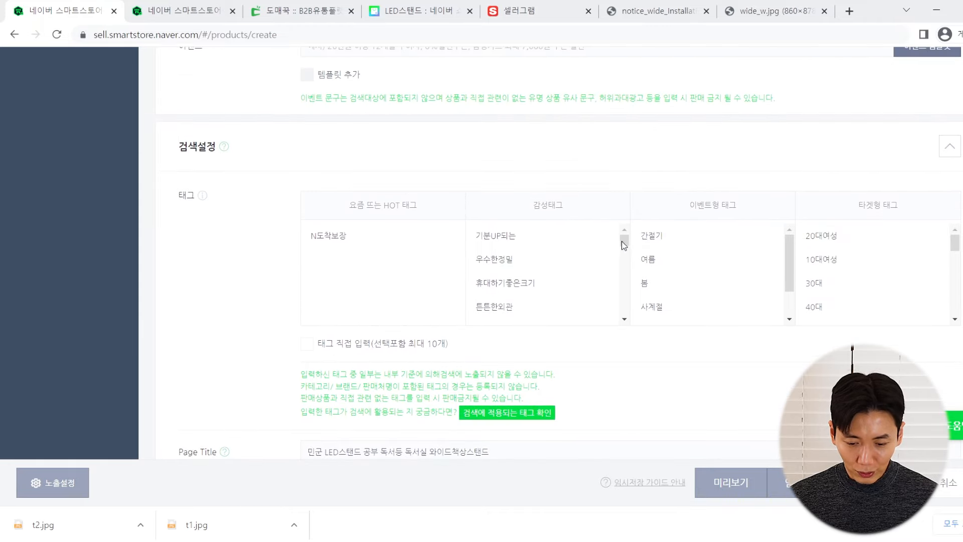
Add the 가성비좋은 and 산뜻한디자인 mood tags
left_click_drag(625, 250, 626, 270)
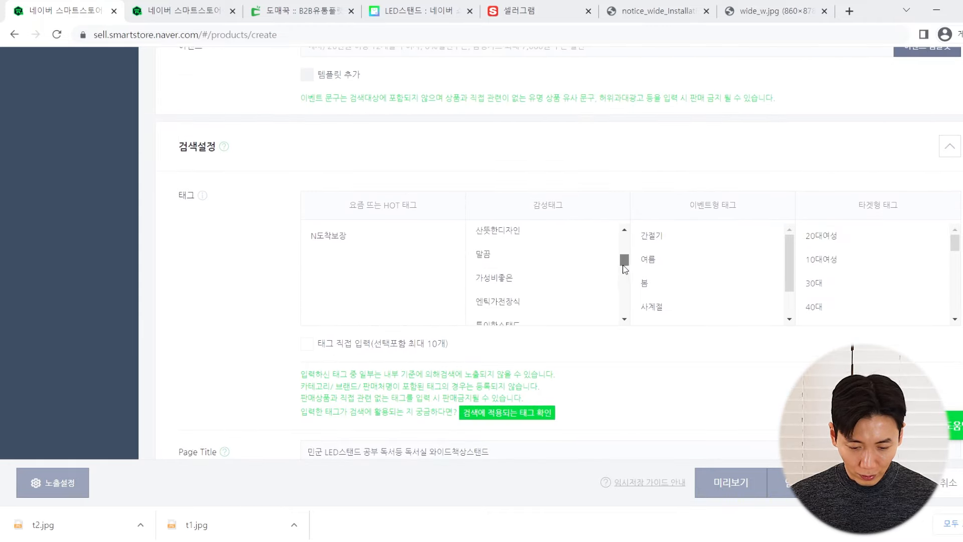
left_click(516, 283)
scroll(542, 271, "up", 1)
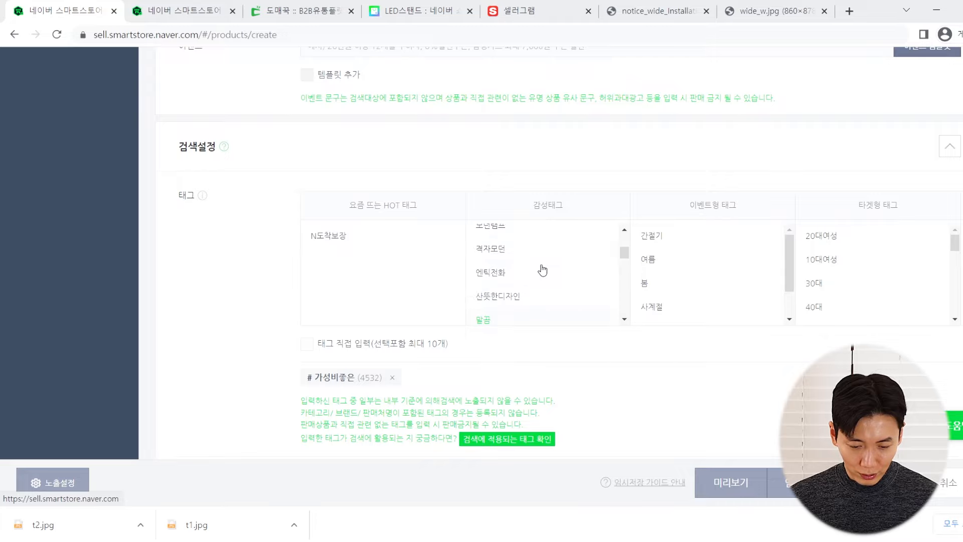
left_click(516, 296)
scroll(527, 276, "up", 1)
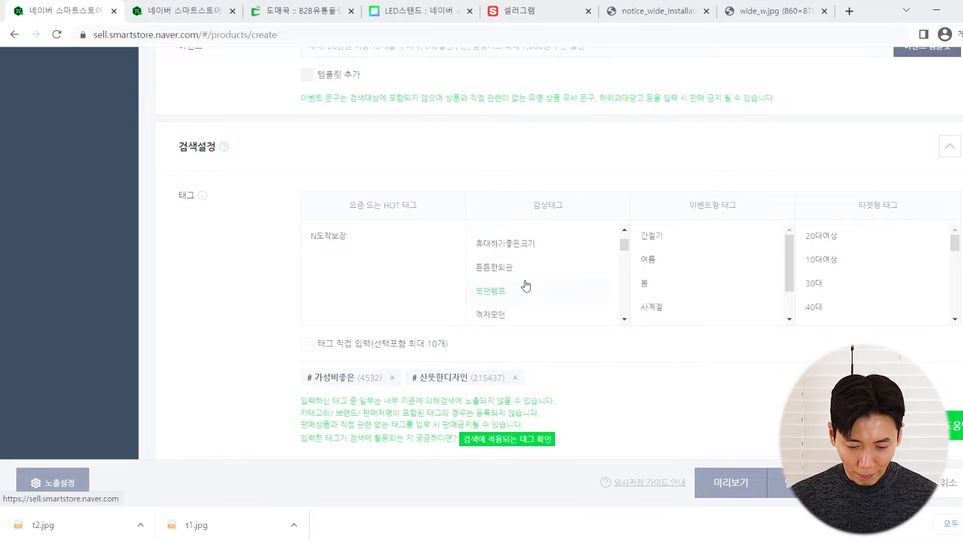
scroll(527, 276, "up", 2)
scroll(532, 271, "down", 3)
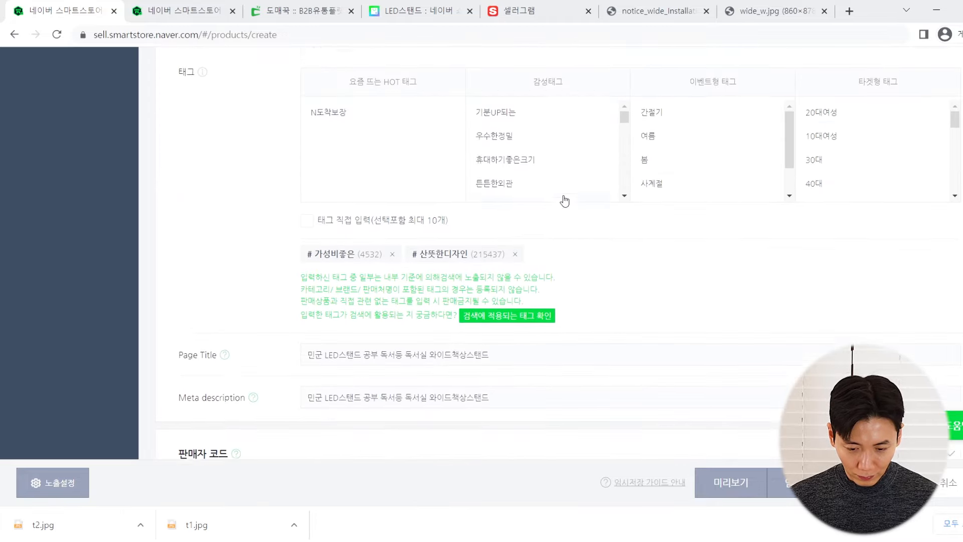
scroll(565, 201, "up", 2)
Add the 간편한사용 and 슬림한디자인 mood tags
left_click_drag(623, 246, 621, 277)
scroll(563, 271, "up", 1)
scroll(552, 270, "down", 1)
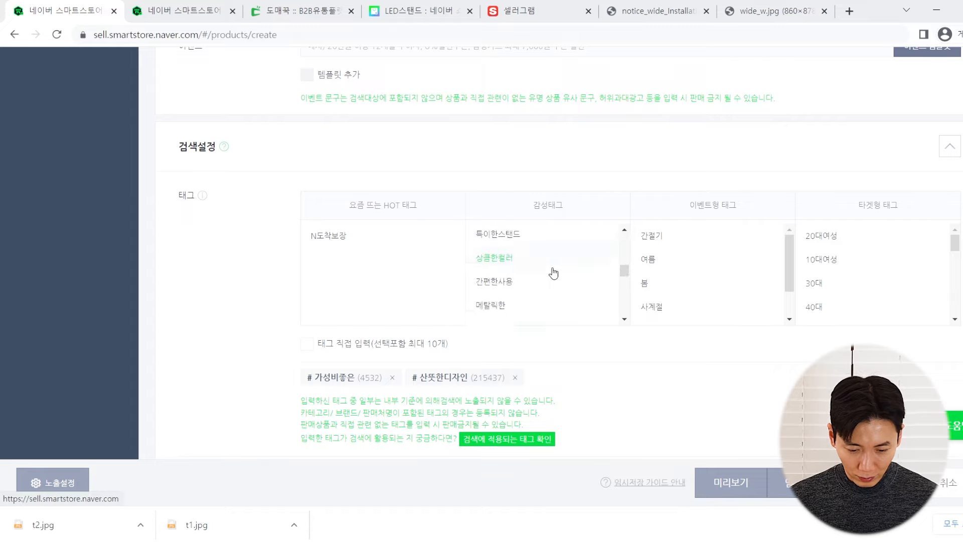
scroll(525, 272, "down", 1)
scroll(522, 273, "up", 1)
left_click(511, 281)
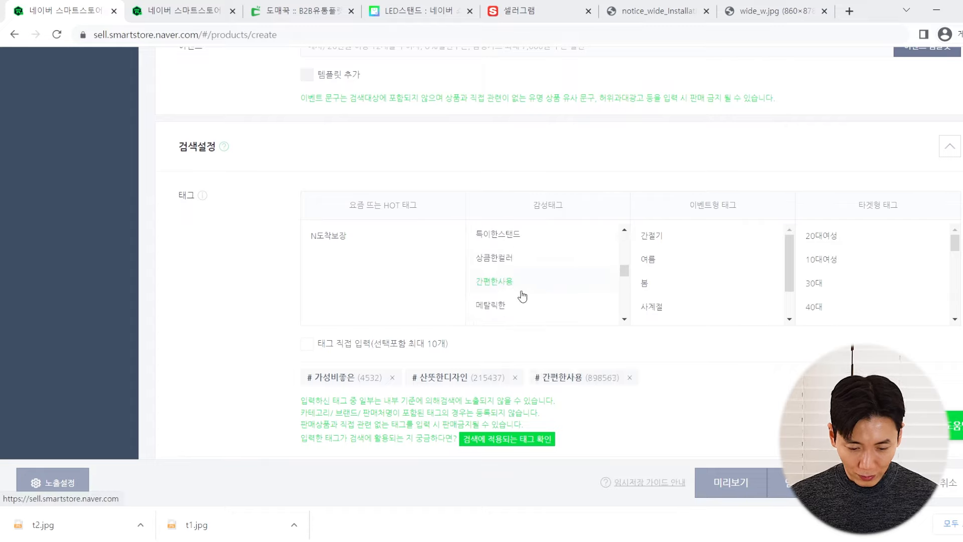
scroll(522, 295, "down", 1)
left_click(529, 269)
Add the 감각적디자인 and 수명이오래가는 mood tags
scroll(531, 274, "down", 1)
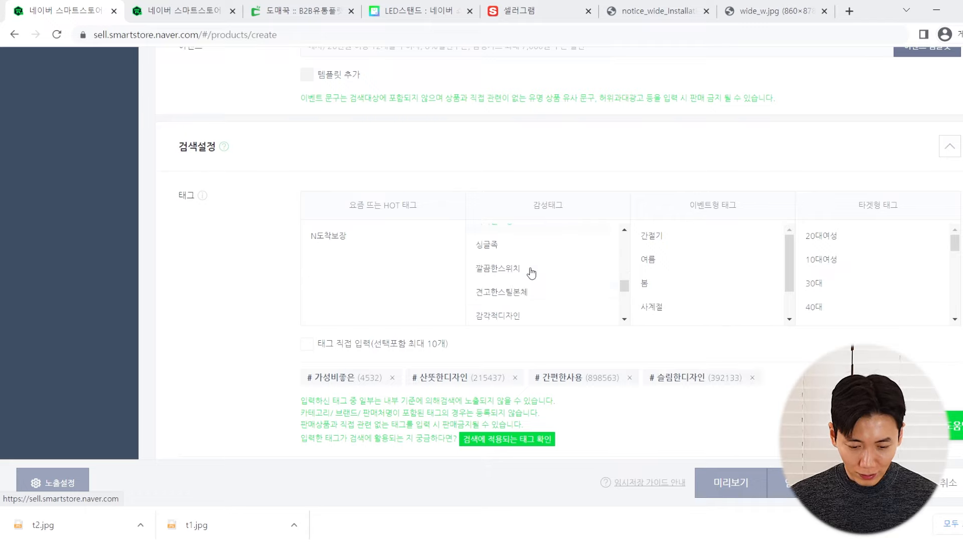
scroll(531, 273, "down", 2)
left_click(530, 258)
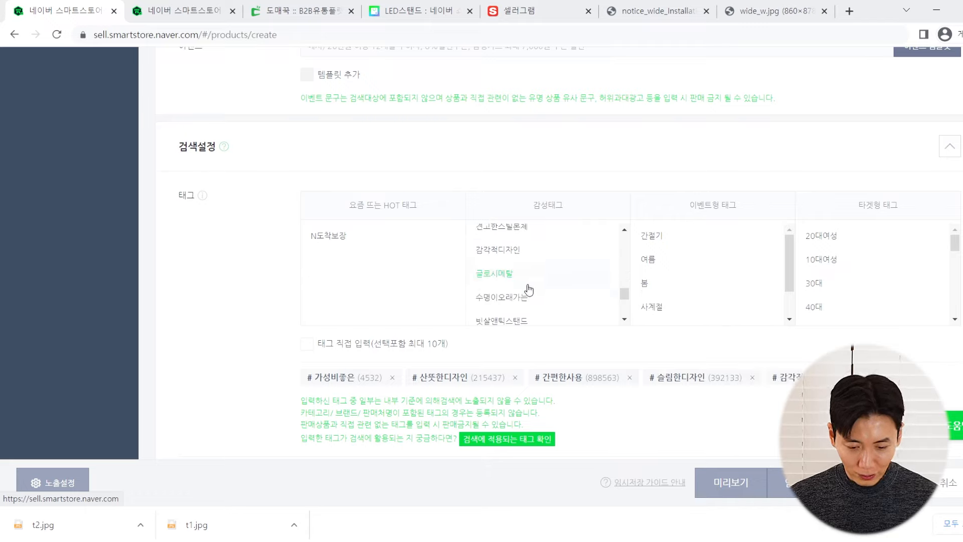
left_click(527, 297)
scroll(532, 286, "down", 3)
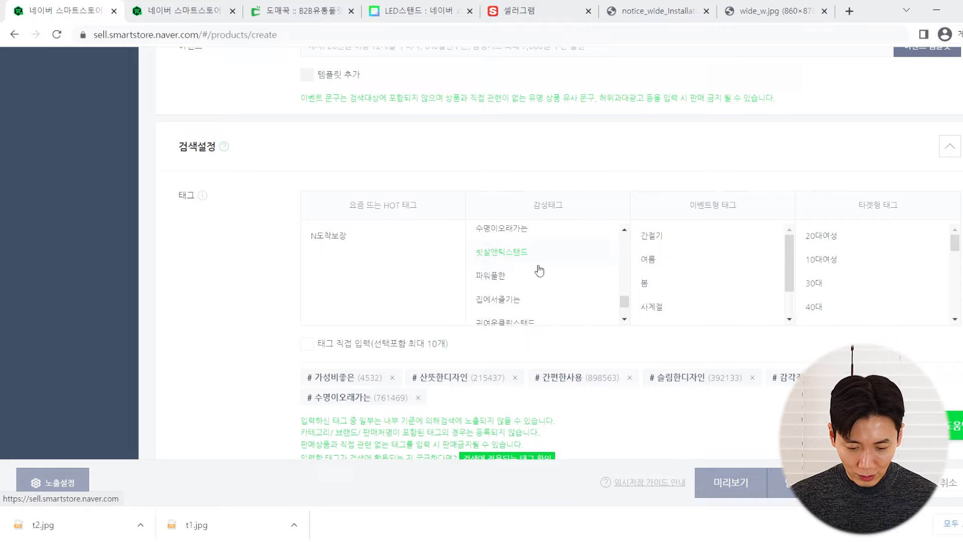
scroll(539, 271, "down", 3)
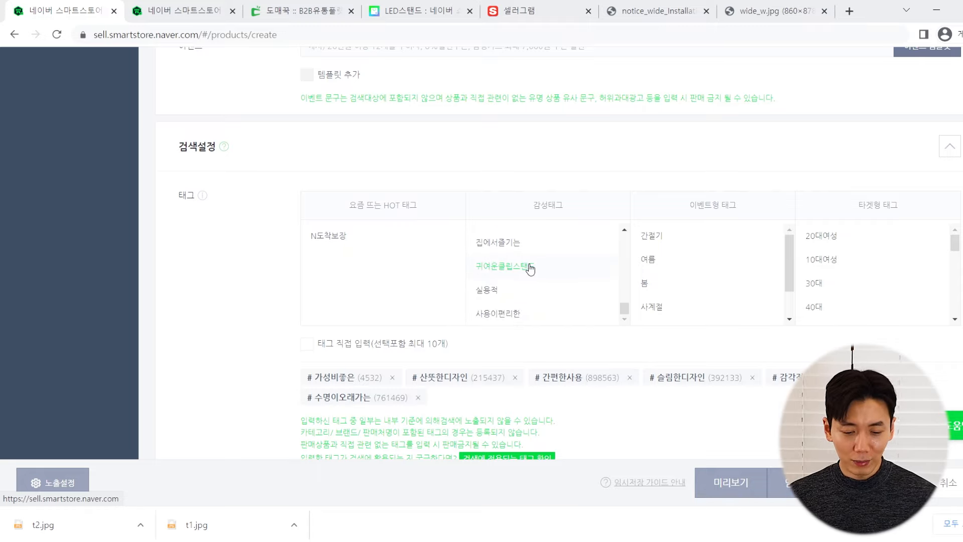
scroll(243, 266, "down", 1)
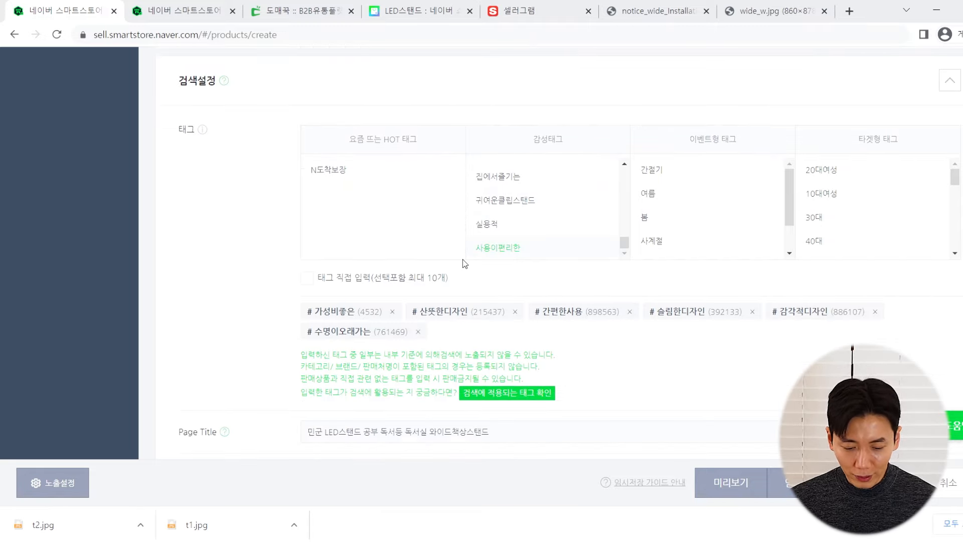
scroll(462, 259, "down", 1)
scroll(597, 308, "up", 1)
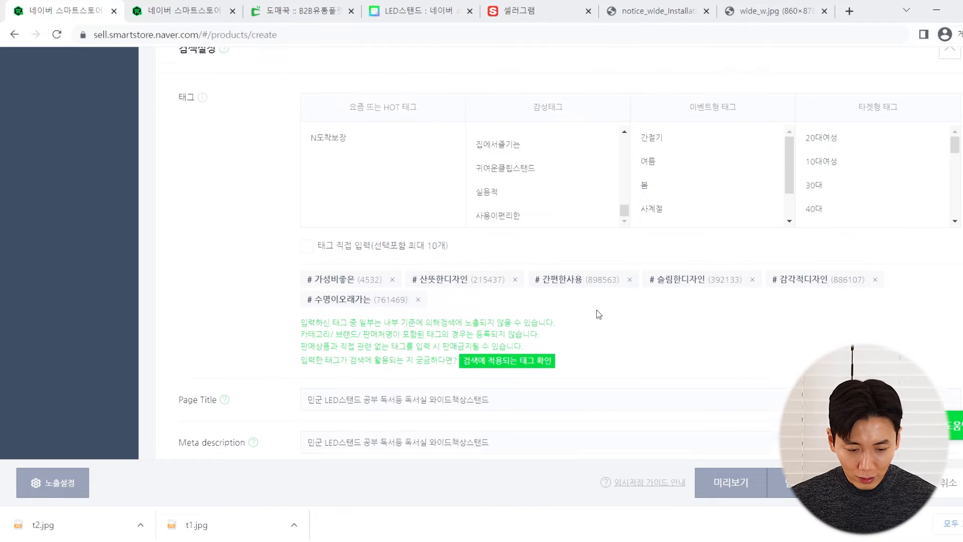
Turn on direct tag entry and add 책상조명 as a search tag
left_click(307, 278)
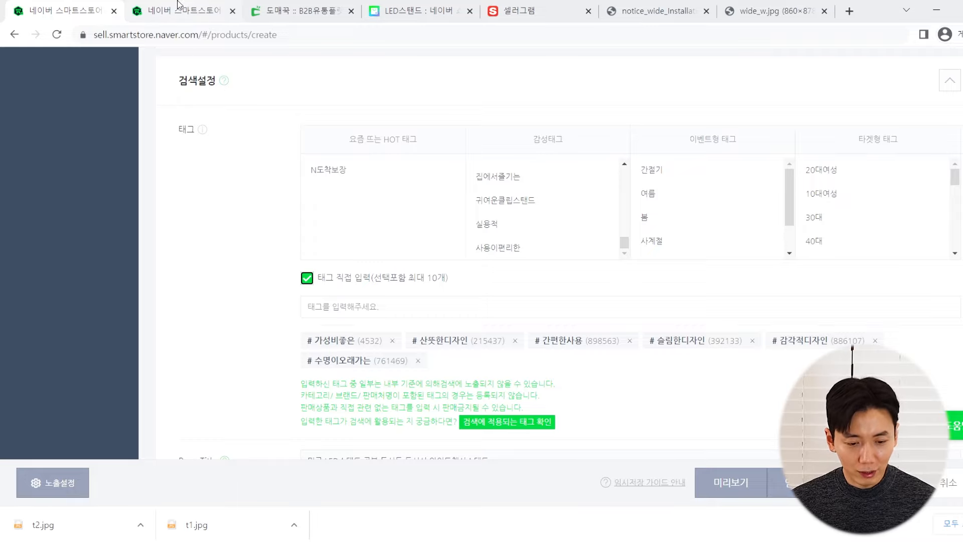
left_click(662, 9)
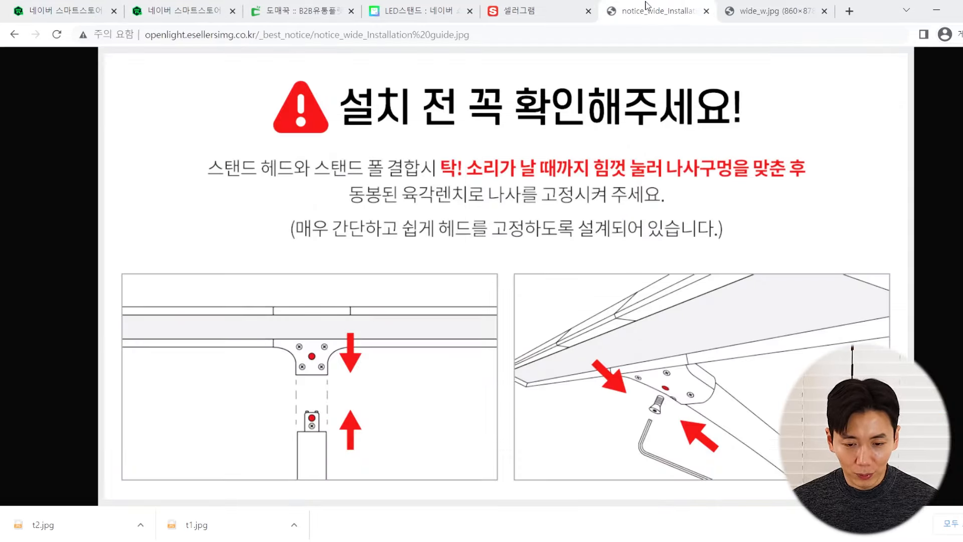
key("ctrl+w")
left_click(606, 9)
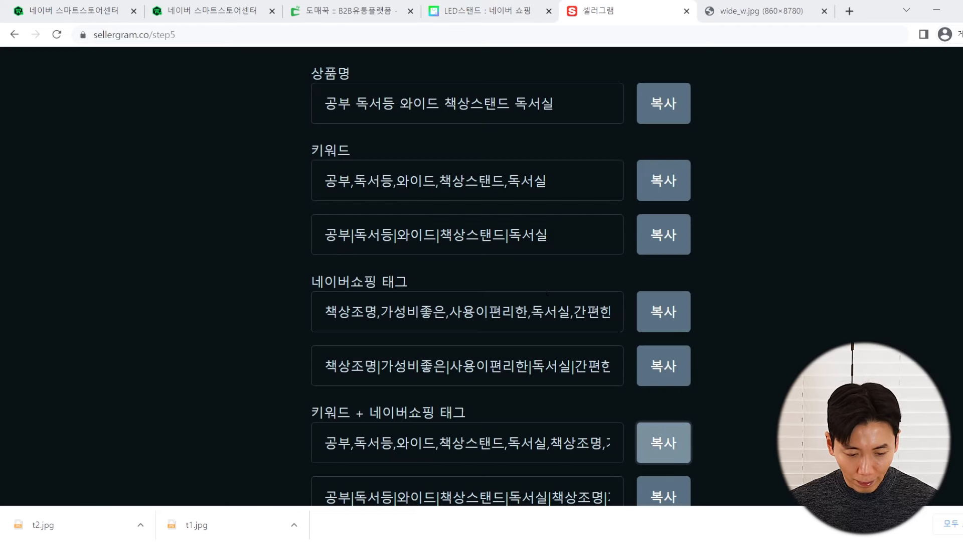
scroll(547, 292, "down", 2)
scroll(539, 296, "up", 1)
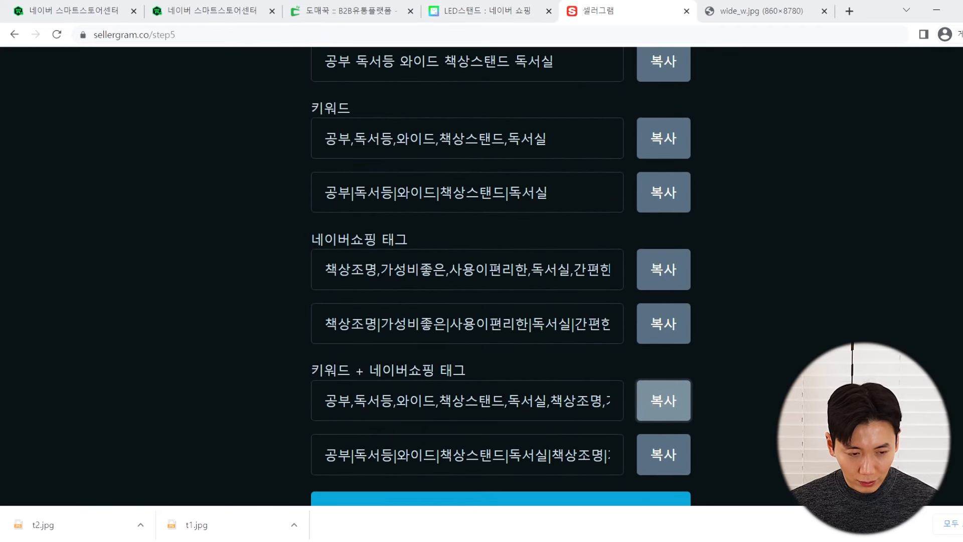
left_click(105, 4)
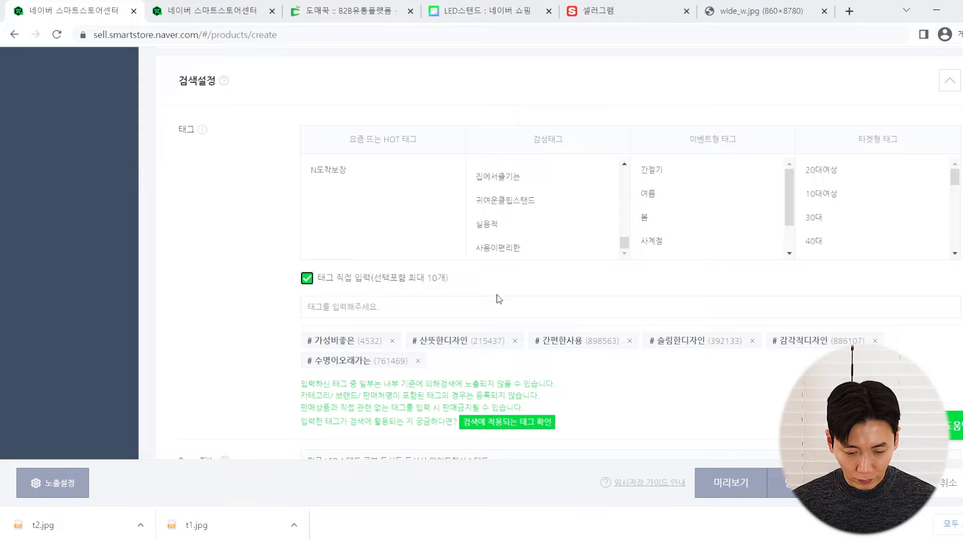
type("책상조명")
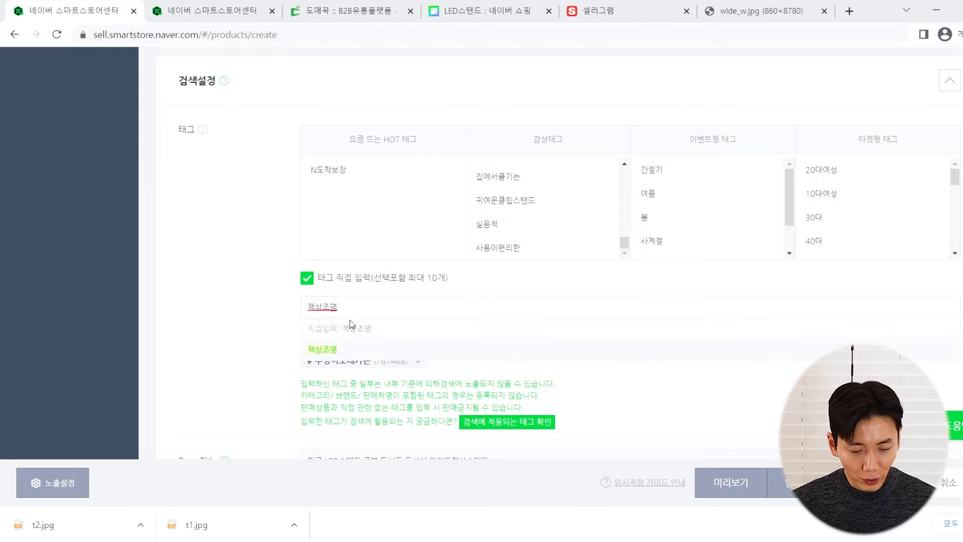
left_click(327, 350)
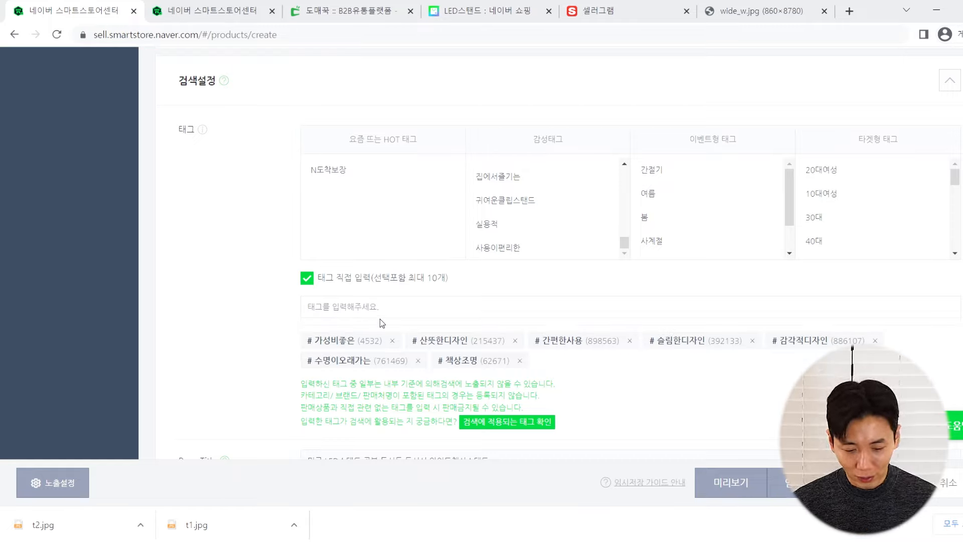
Add and then remove a 민군스탠드 tag, and add 스탠드조명 instead
type("민군스탠드")
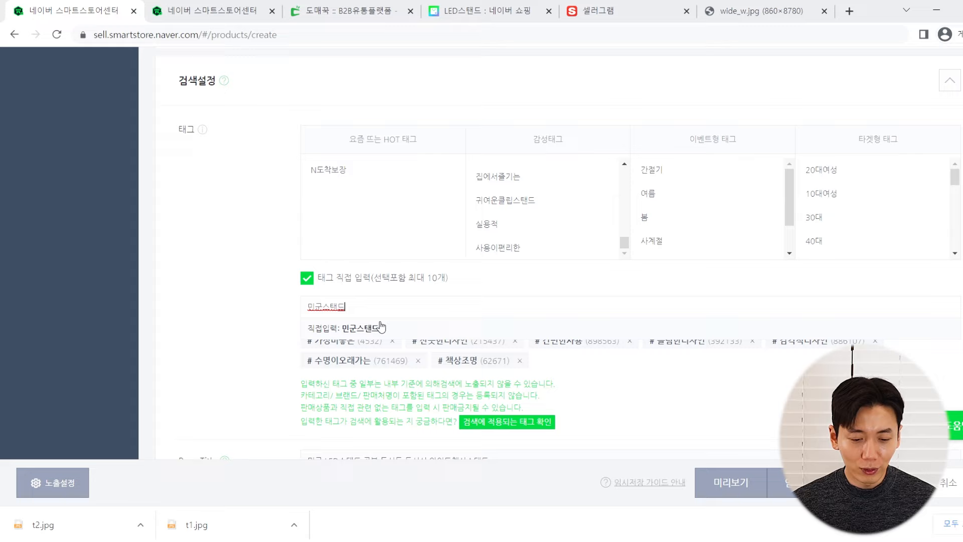
left_click(360, 333)
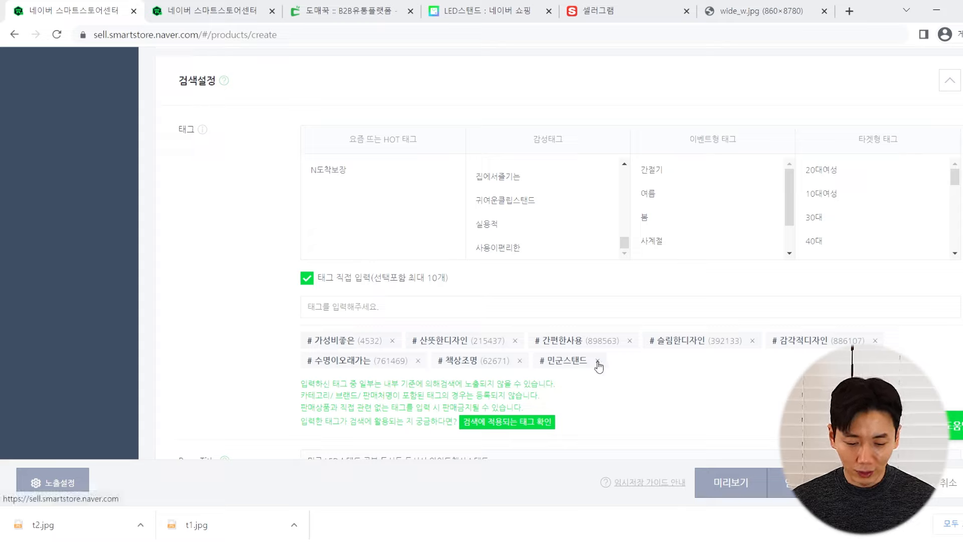
left_click(597, 360)
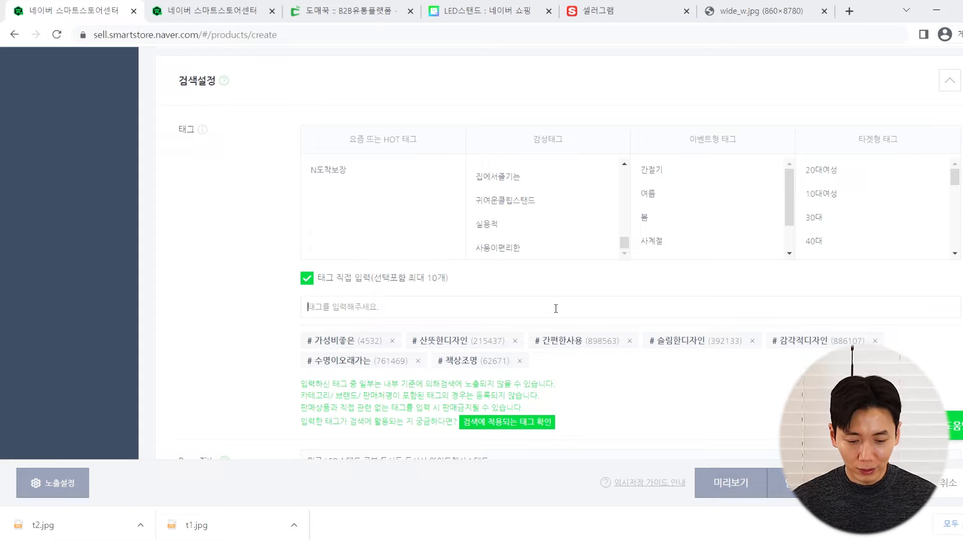
left_click(556, 308)
type("스탠드")
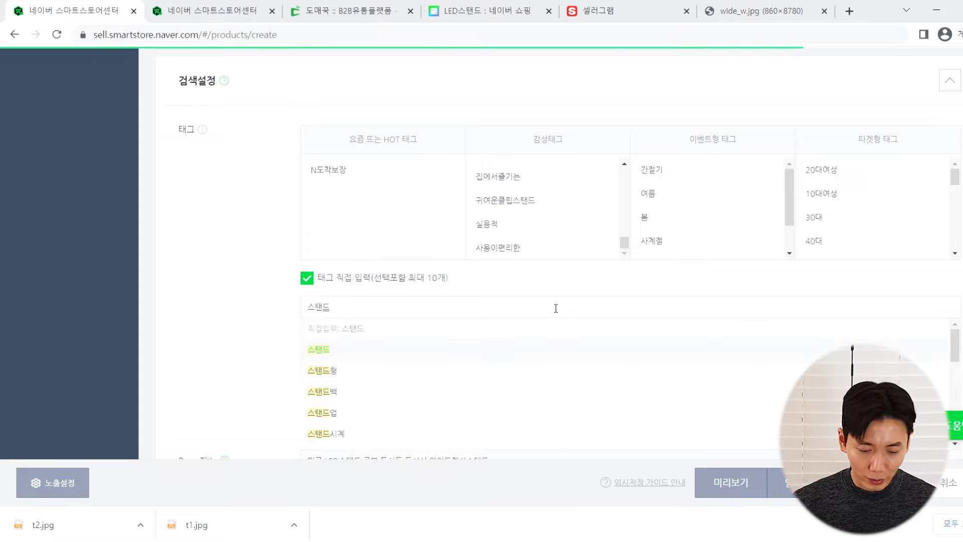
scroll(366, 341, "down", 3)
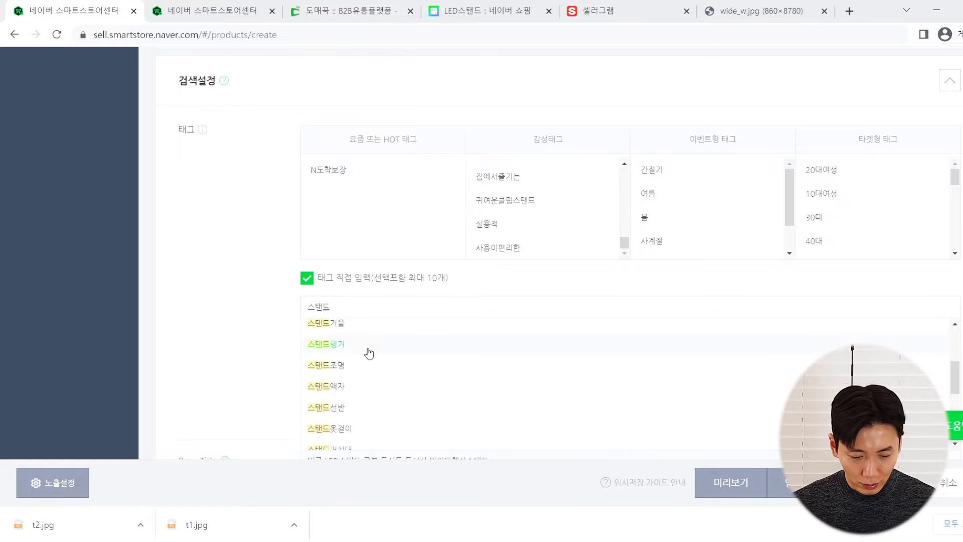
left_click(348, 367)
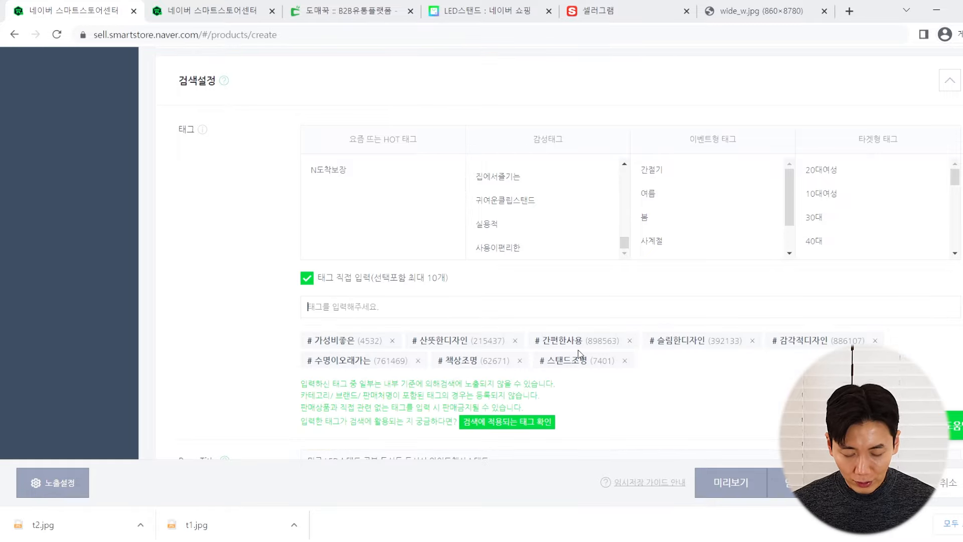
Review the LED스탠드 shopping results and the Sellergram suggested tag list
left_click(481, 11)
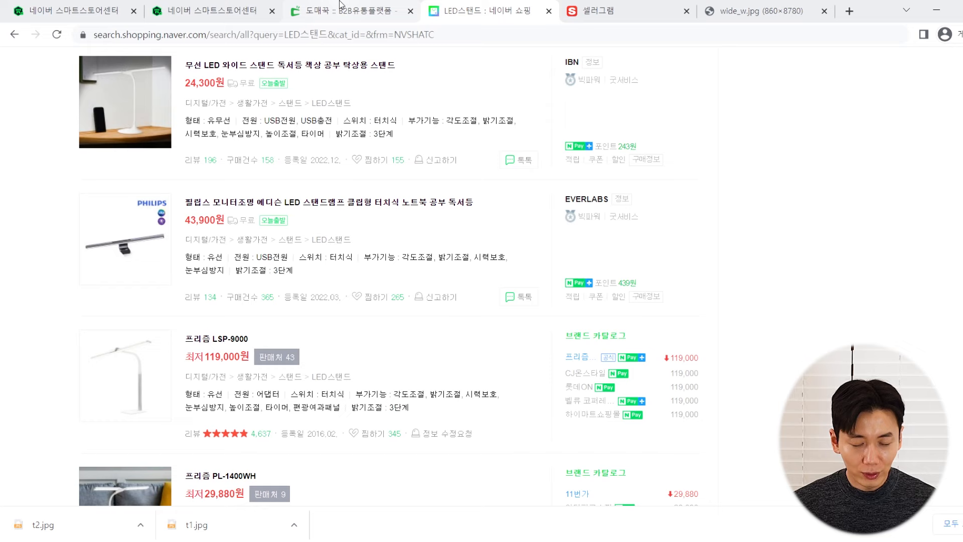
left_click(676, 6)
scroll(499, 299, "down", 2)
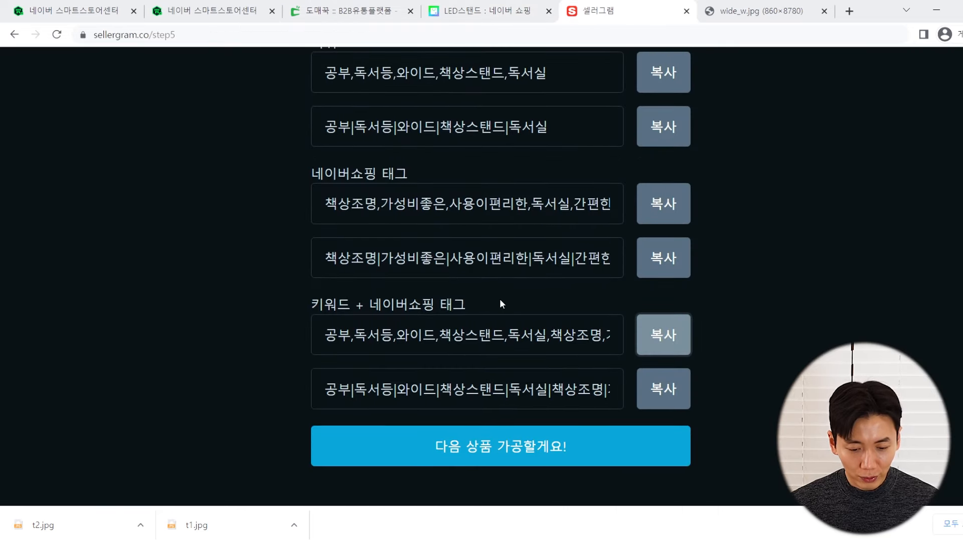
scroll(464, 316, "up", 2)
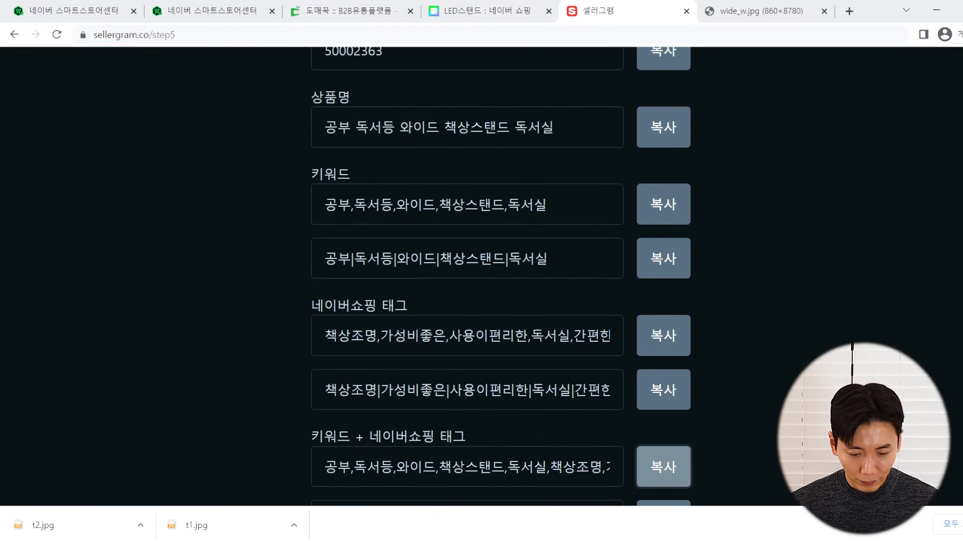
left_click_drag(450, 391, 703, 392)
left_click_drag(543, 335, 704, 345)
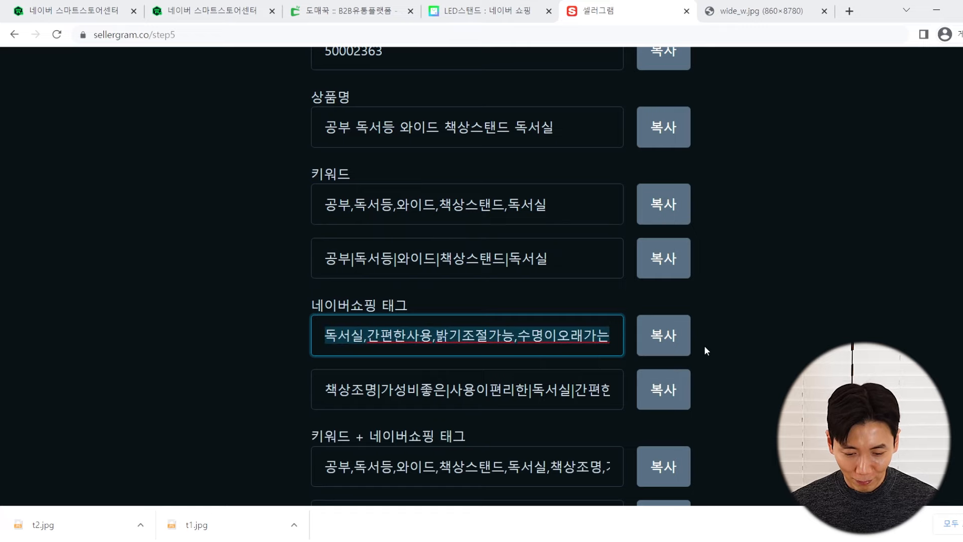
left_click(544, 335)
triple_click(489, 335)
left_click(462, 335)
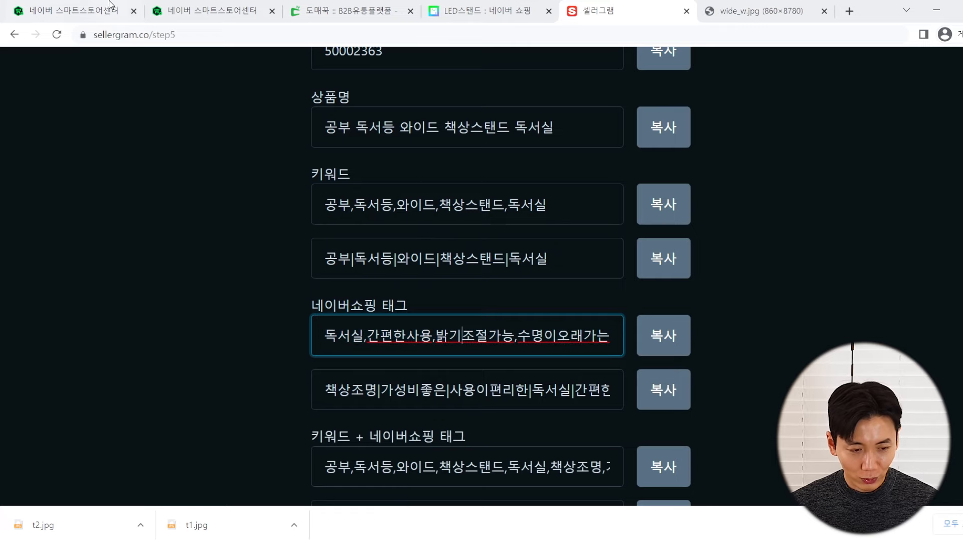
left_click(112, 7)
Add 밝기조절가능 as the ninth search tag
type("밝")
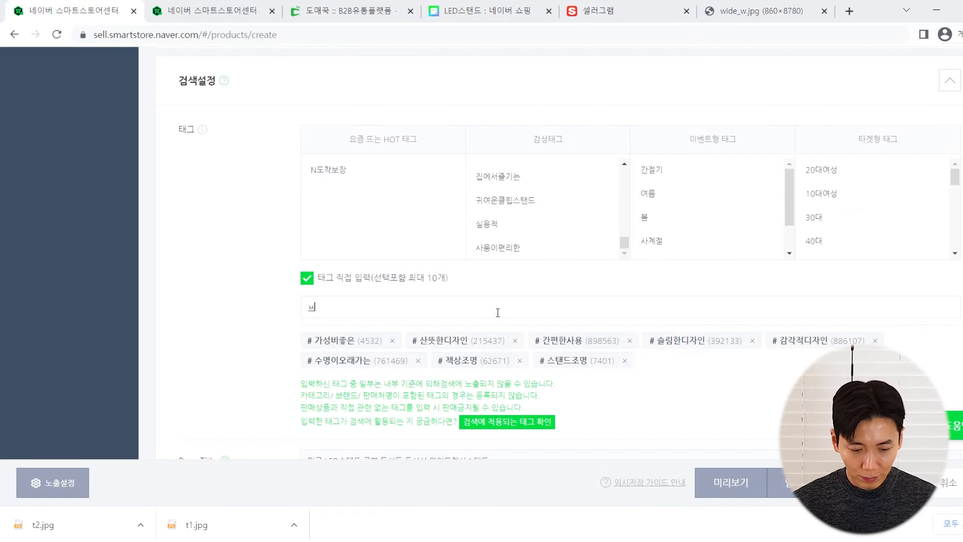
type("기조절가능")
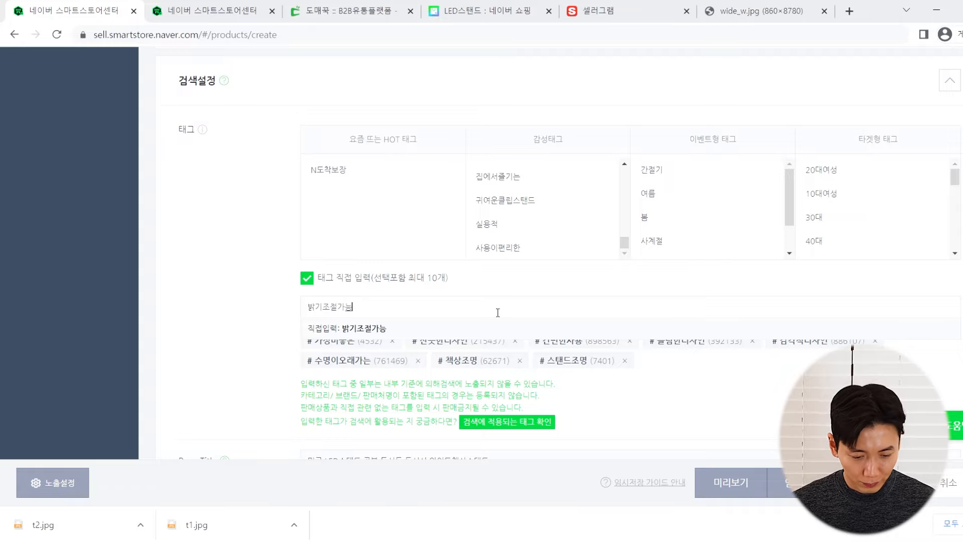
left_click(401, 357)
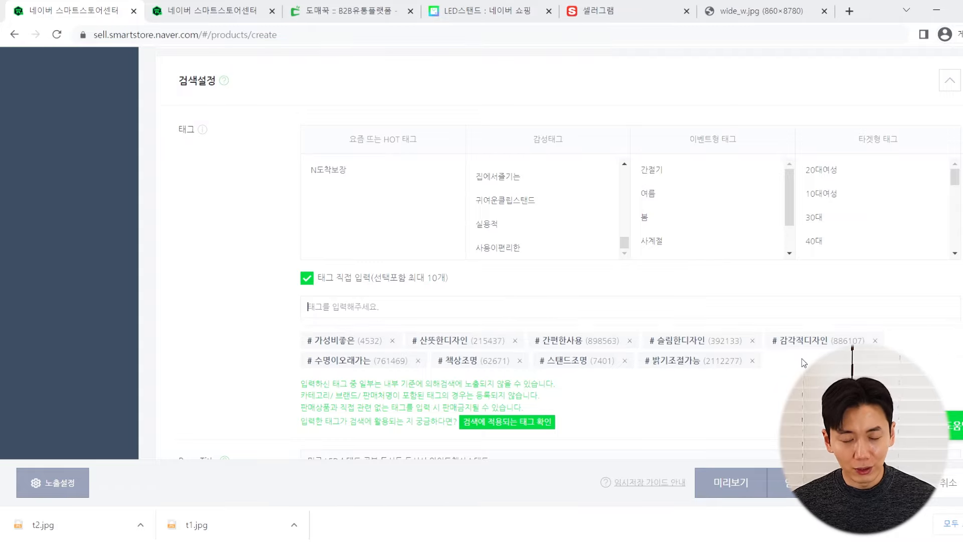
scroll(717, 342, "down", 1)
scroll(718, 342, "up", 1)
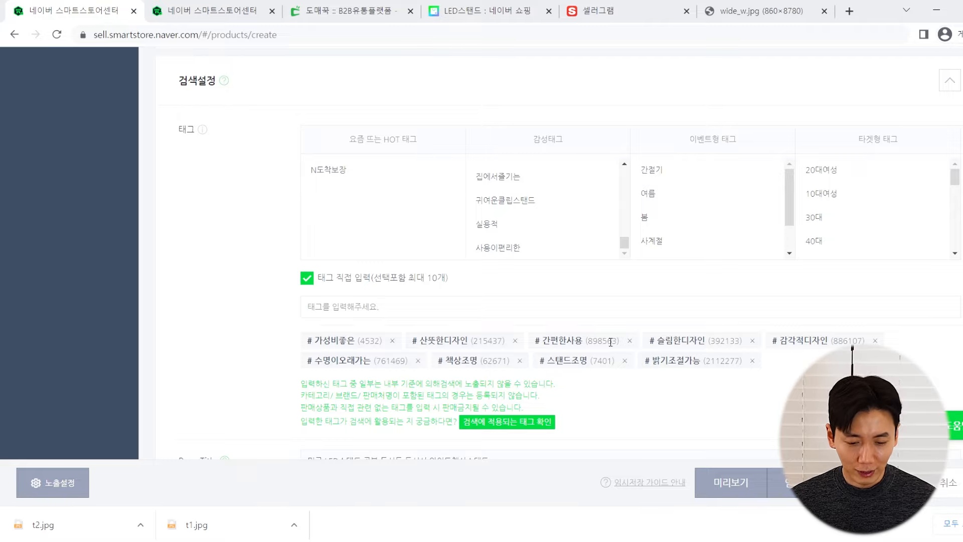
scroll(598, 346, "down", 4)
scroll(599, 346, "down", 3)
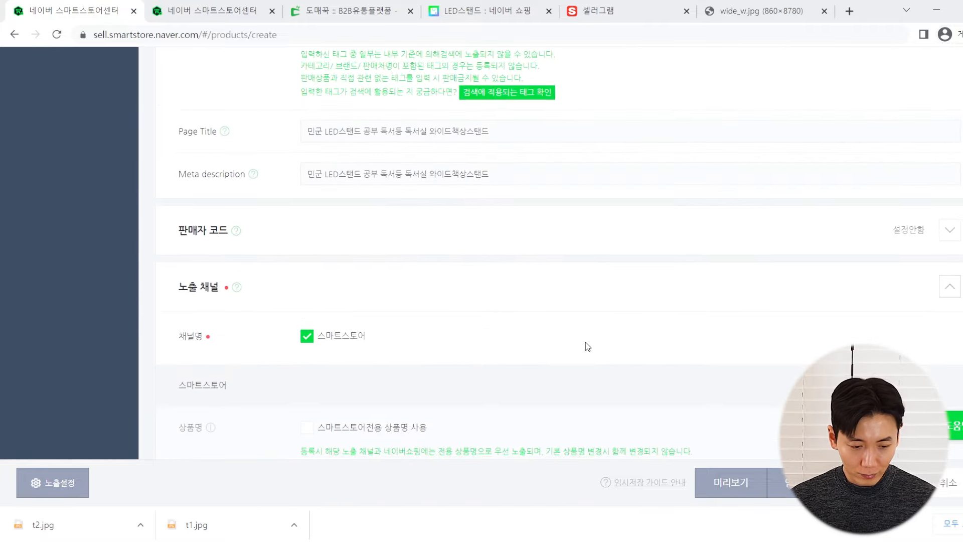
Open the seller code settings and start the seller product code with 'DMGG'
left_click(266, 239)
scroll(265, 236, "down", 7)
scroll(265, 236, "up", 7)
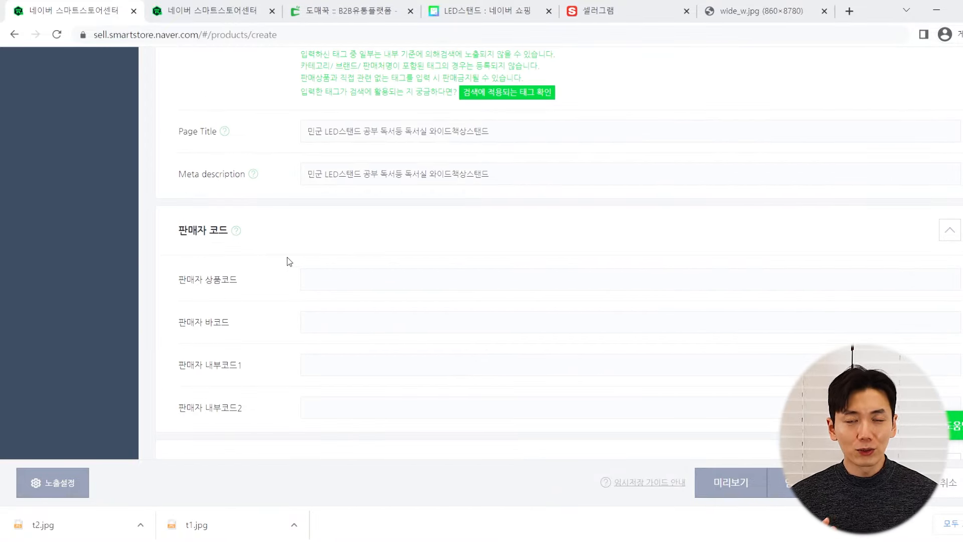
left_click(341, 277)
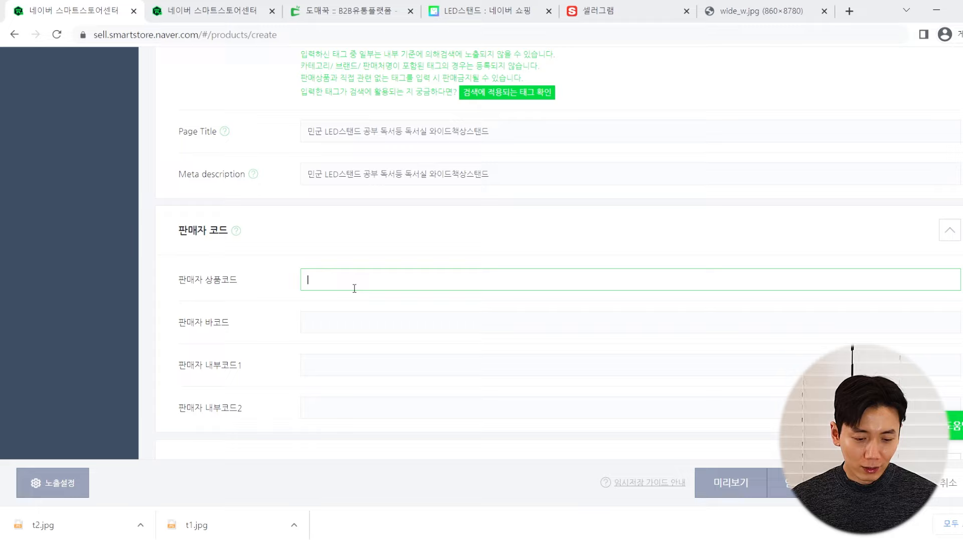
key("BackSpace")
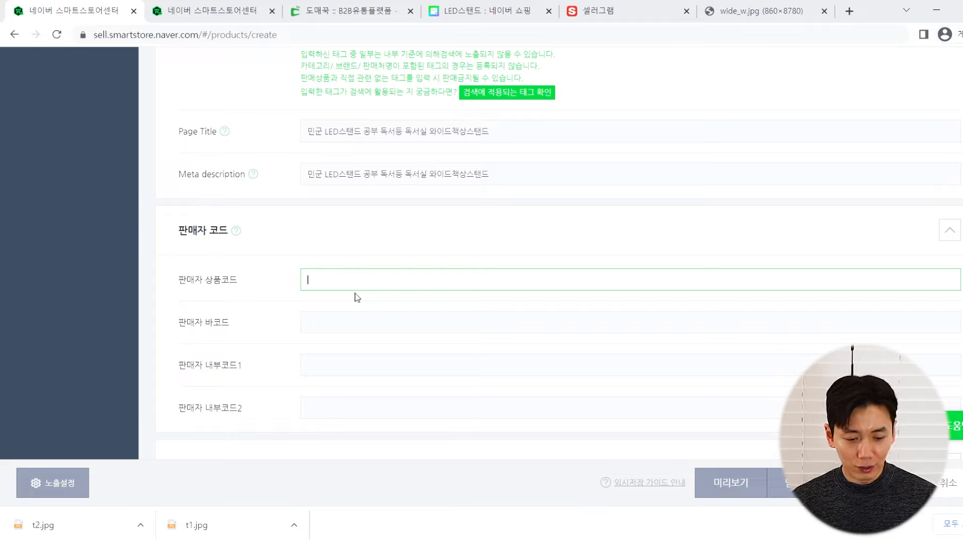
type("DMGG")
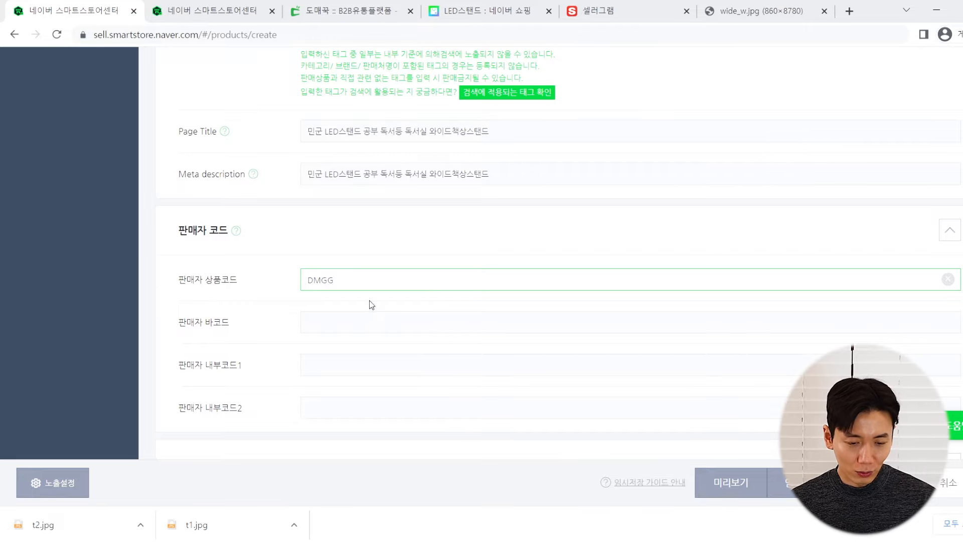
Append the wholesaler's product number 12910598 to make the code DMGG12910598
left_click(346, 10)
scroll(777, 192, "up", 2)
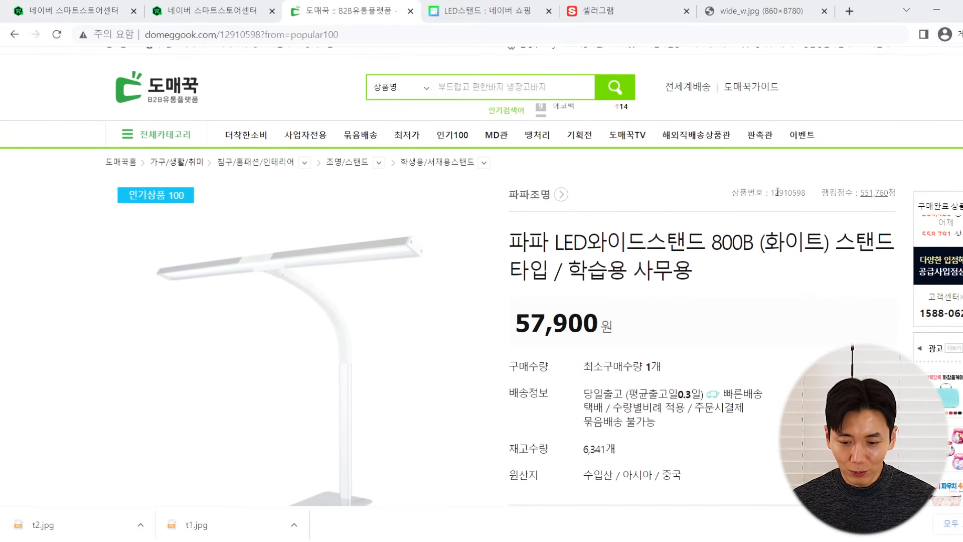
left_click(112, 4)
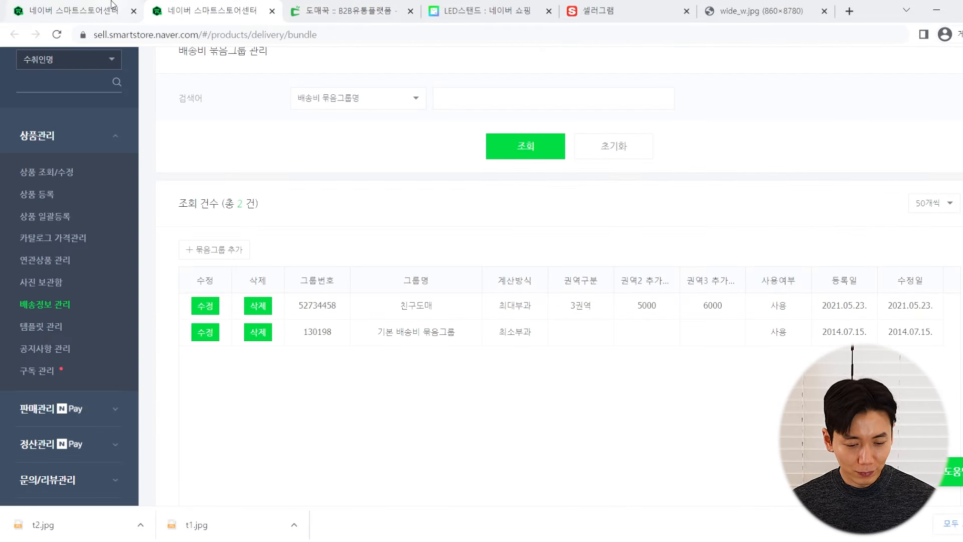
left_click(111, 4)
type("12910598")
key("ctrl+a")
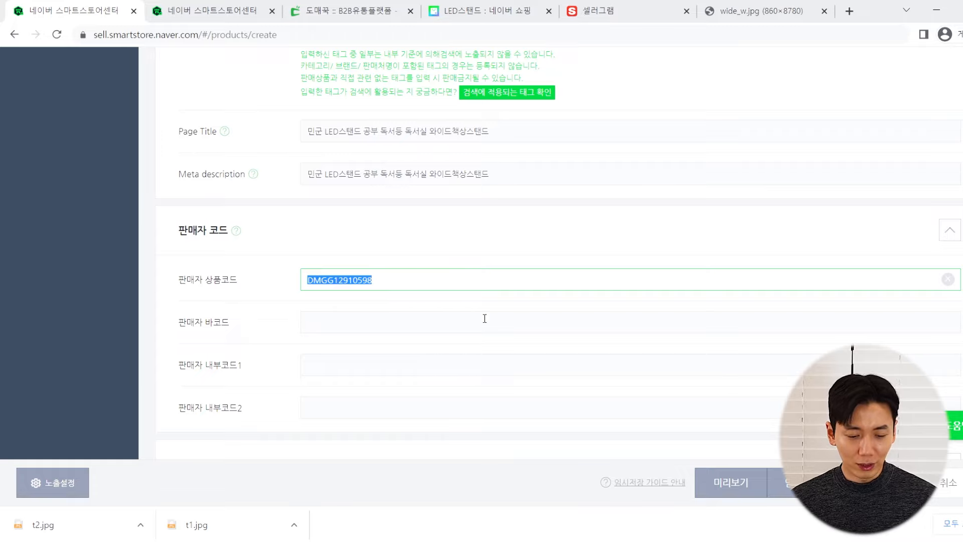
left_click(335, 280)
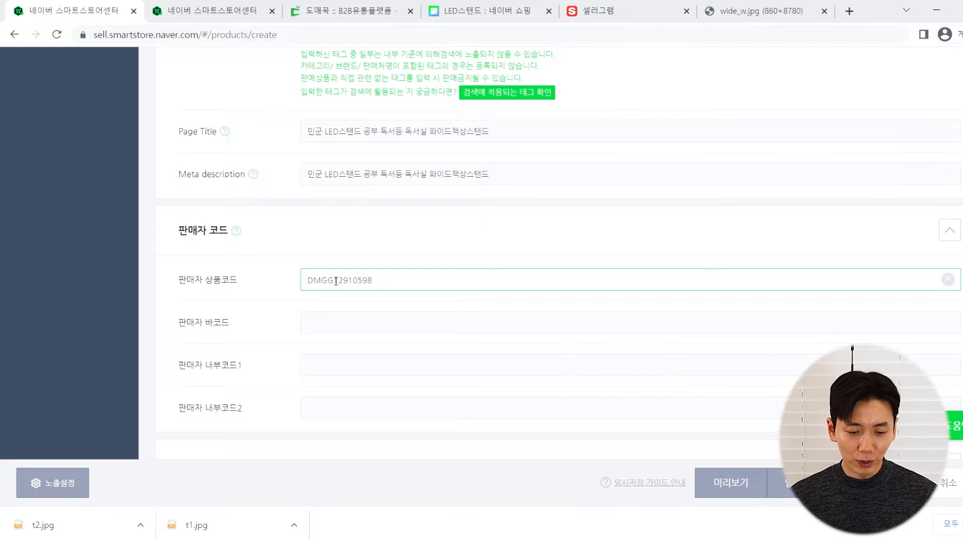
Verify 12910598 with a product-number search on 도매꾹, then return to the seller code field
left_click_drag(335, 280, 389, 277)
key("ctrl+c")
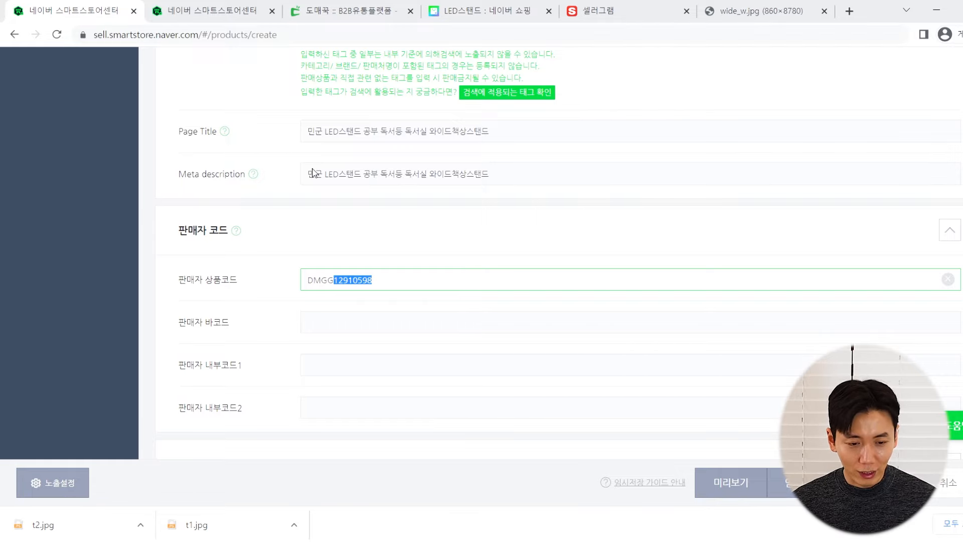
left_click(315, 7)
left_click(489, 87)
key("ctrl+v")
left_click(399, 86)
left_click(413, 112)
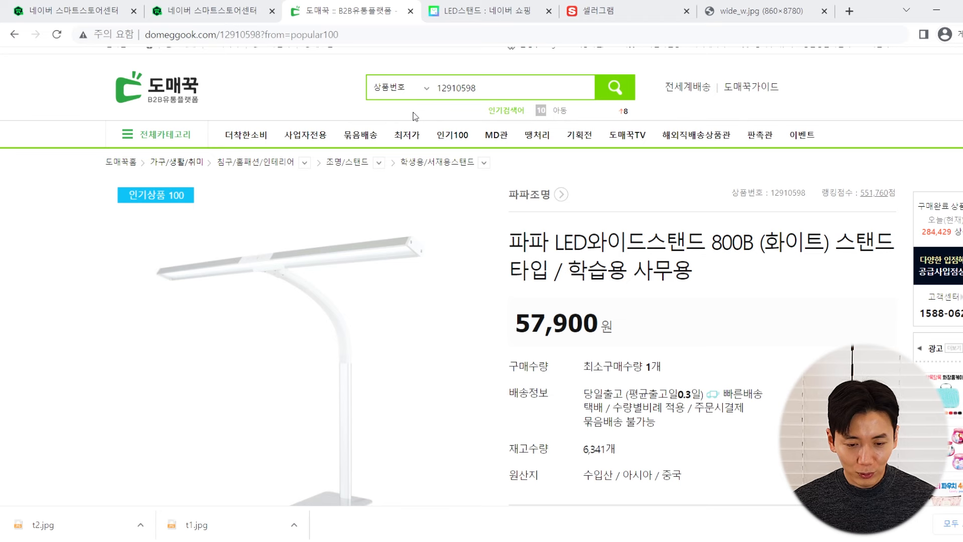
left_click(612, 88)
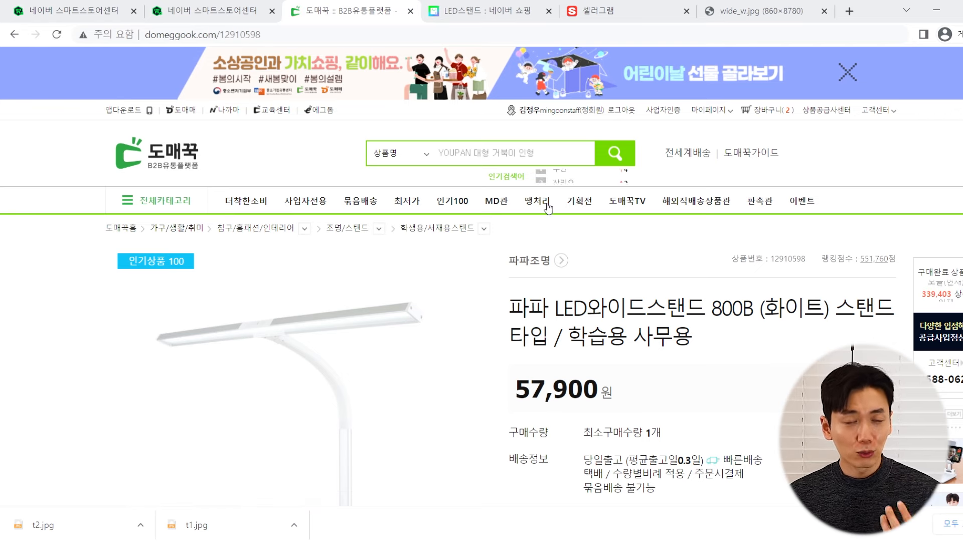
left_click(43, 8)
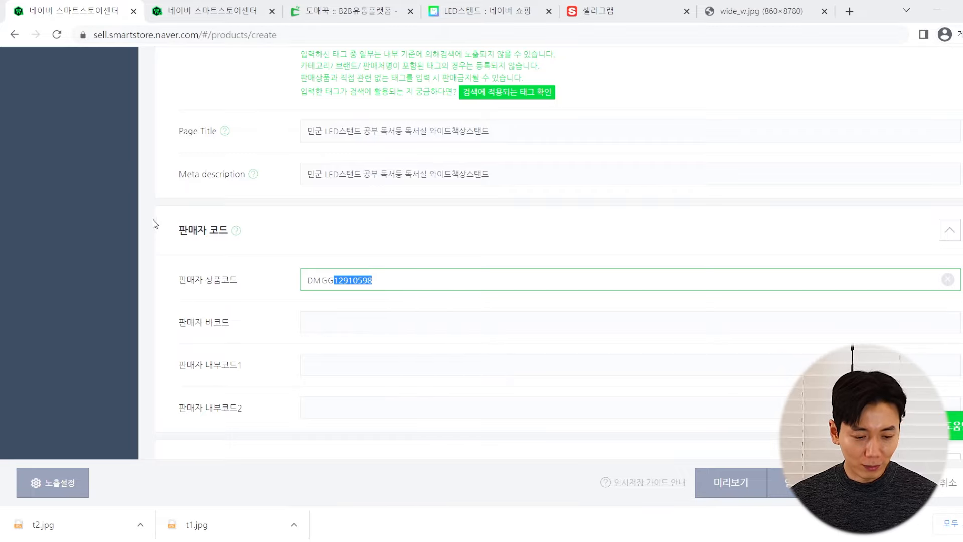
left_click_drag(182, 232, 207, 247)
left_click(207, 247)
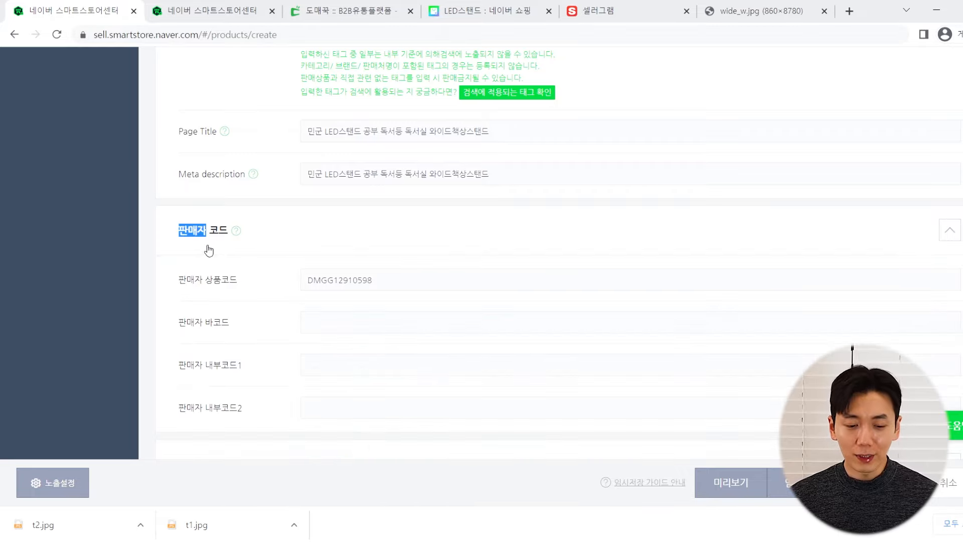
left_click(463, 281)
scroll(458, 238, "down", 2)
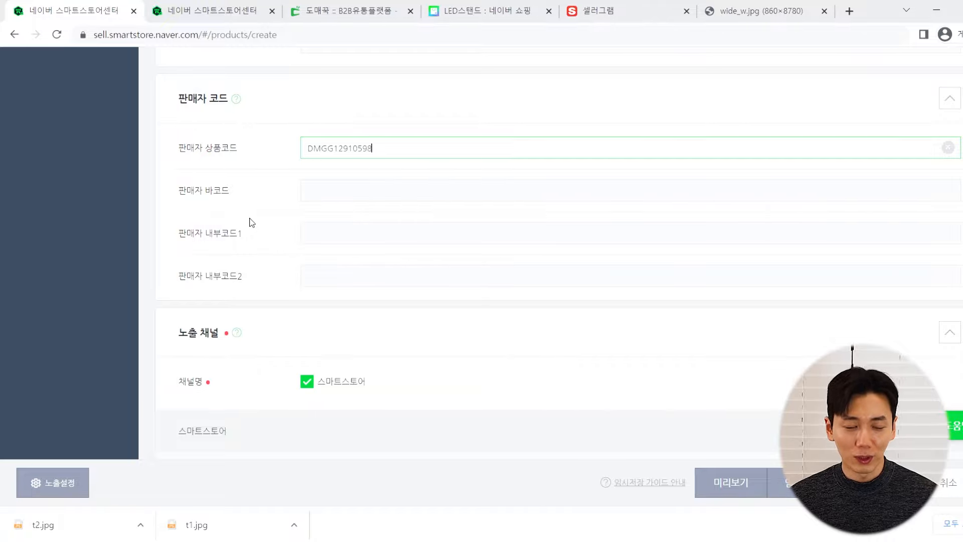
scroll(253, 218, "down", 4)
scroll(251, 213, "down", 8)
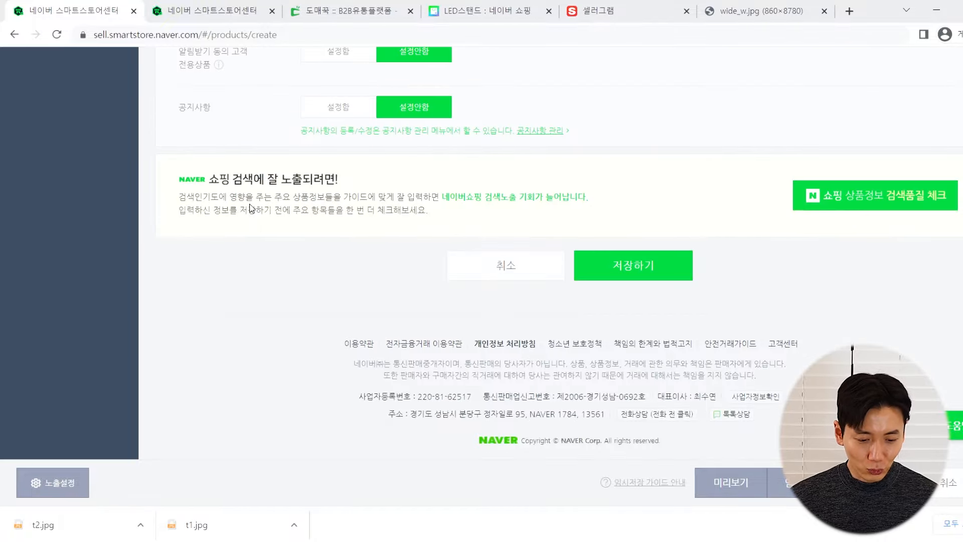
scroll(251, 208, "up", 8)
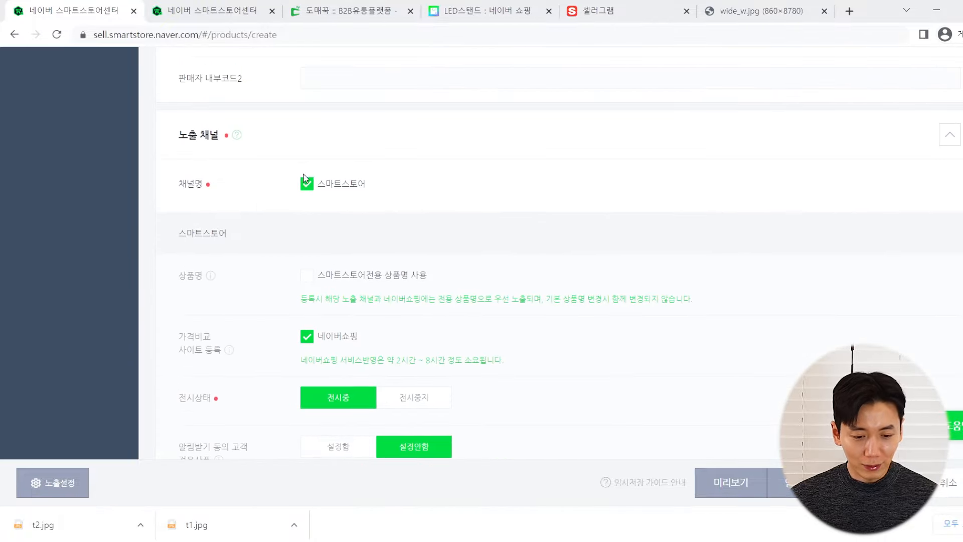
scroll(236, 209, "down", 1)
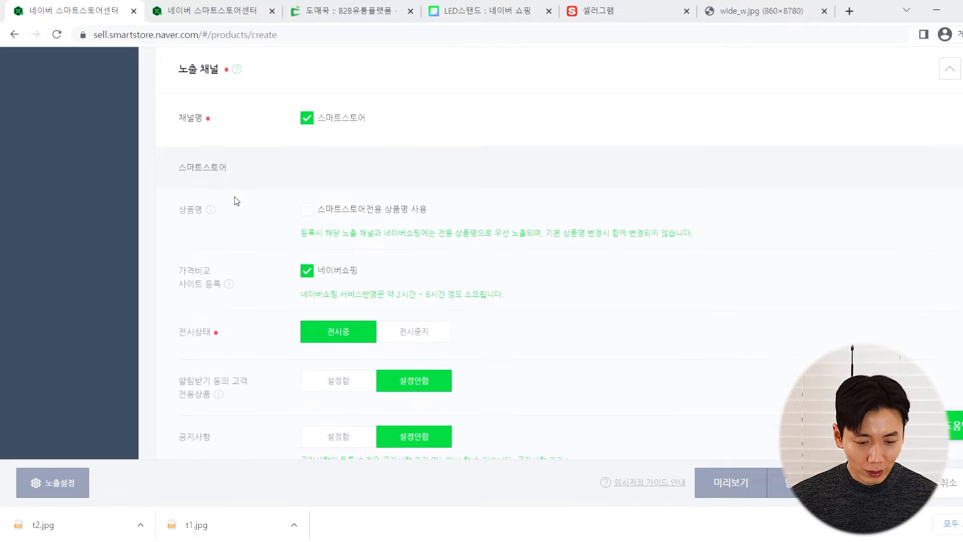
left_click(308, 212)
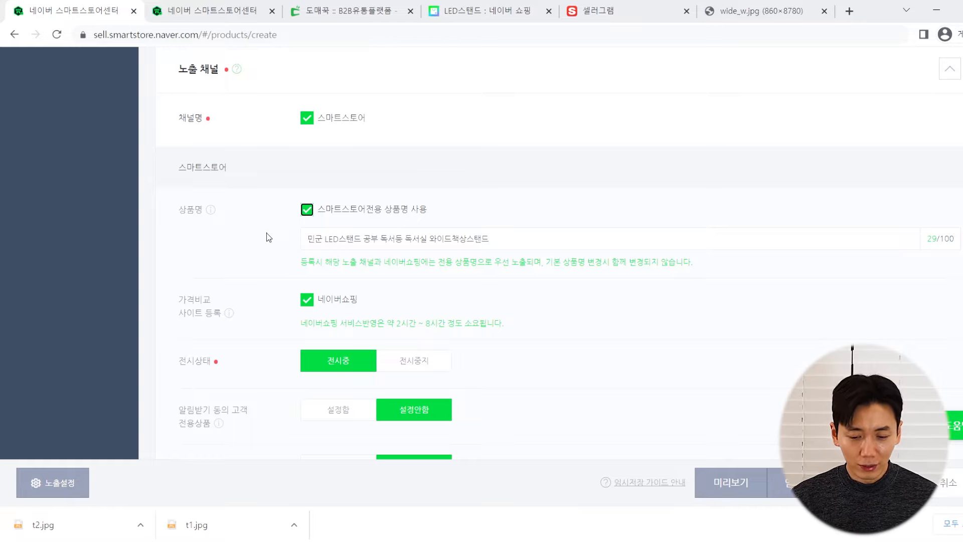
left_click(307, 210)
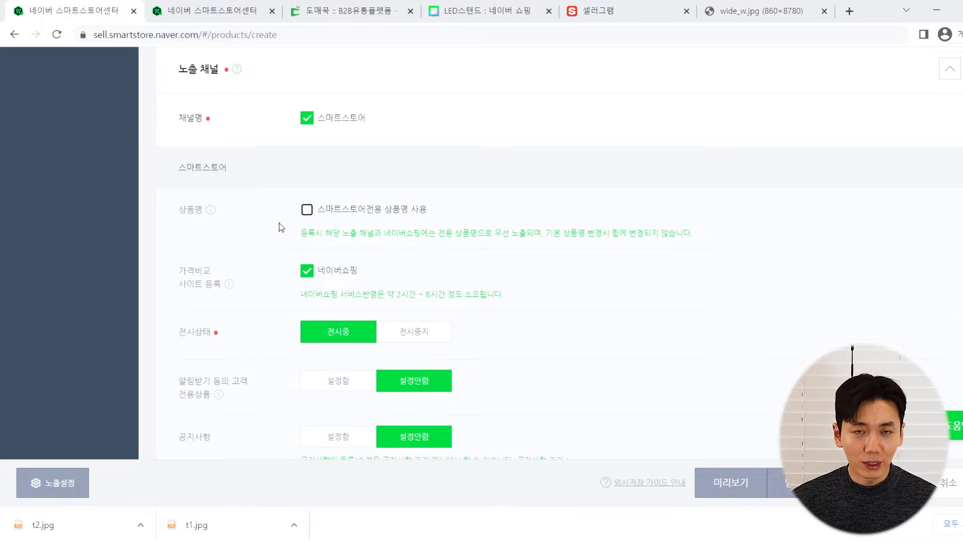
scroll(270, 219, "down", 1)
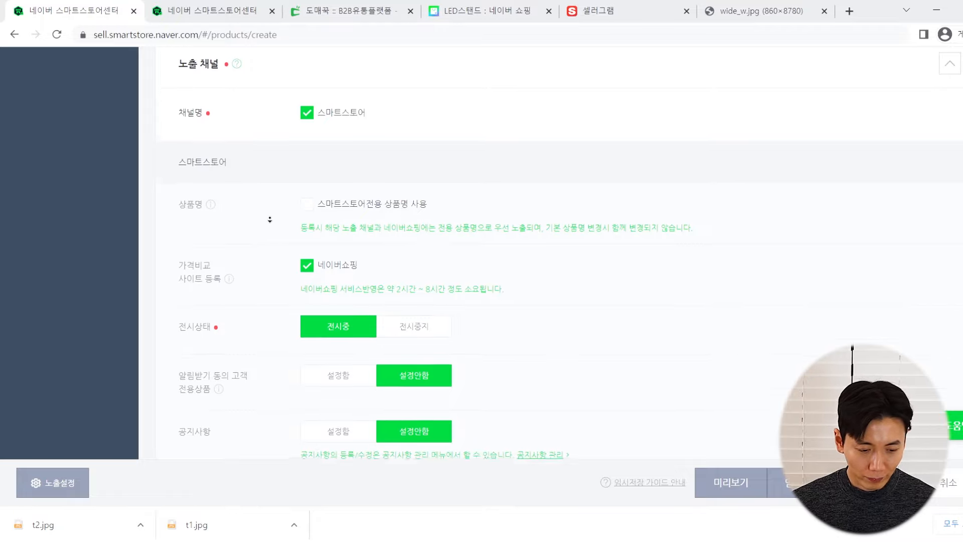
scroll(270, 219, "down", 1)
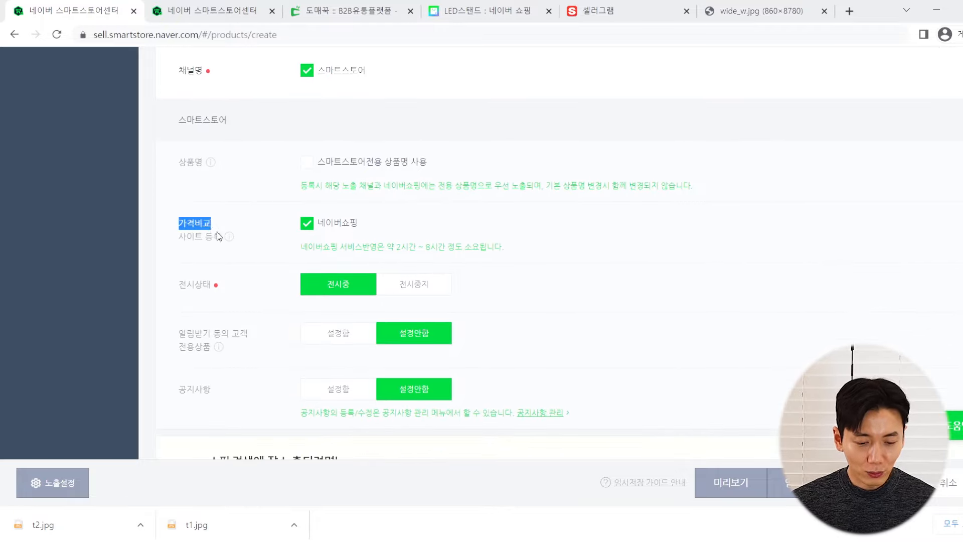
left_click_drag(217, 233, 222, 235)
left_click(300, 225)
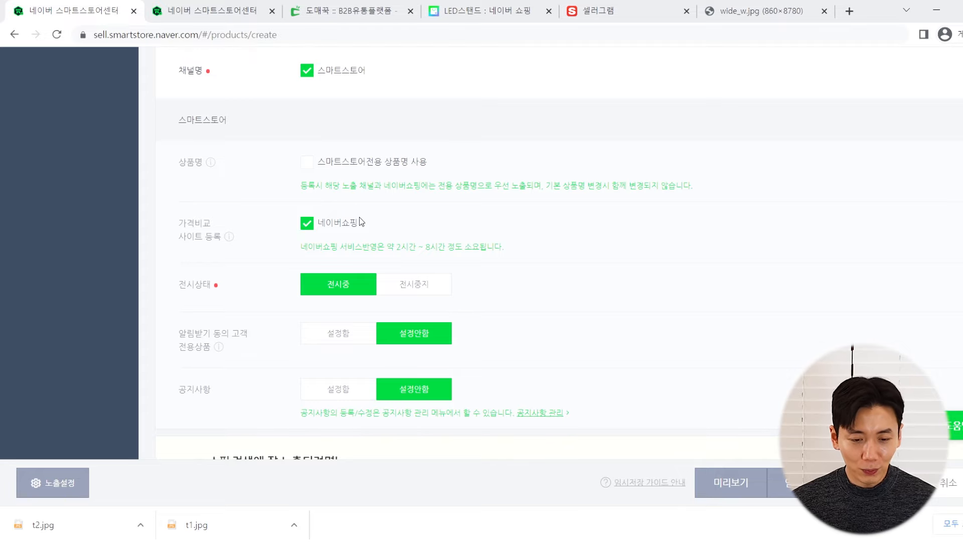
left_click(478, 4)
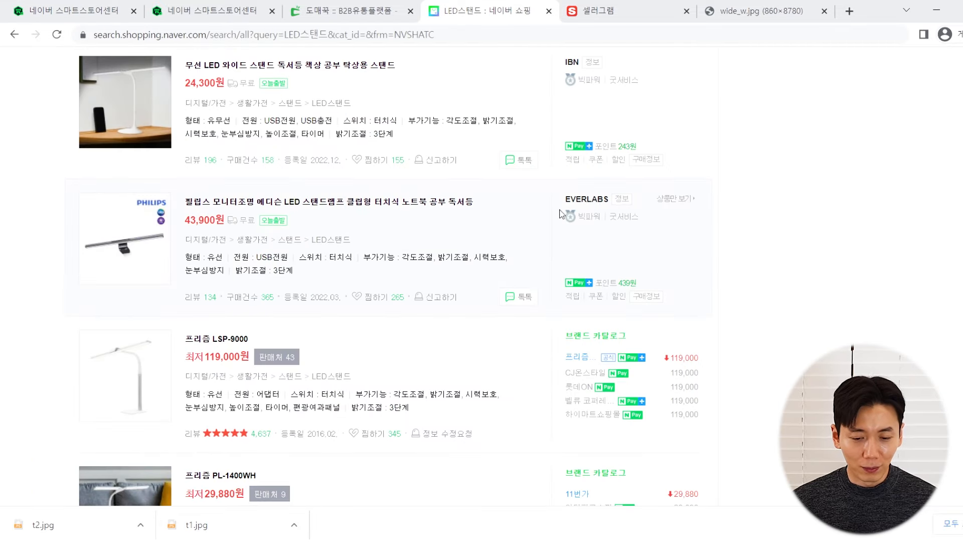
left_click(57, 4)
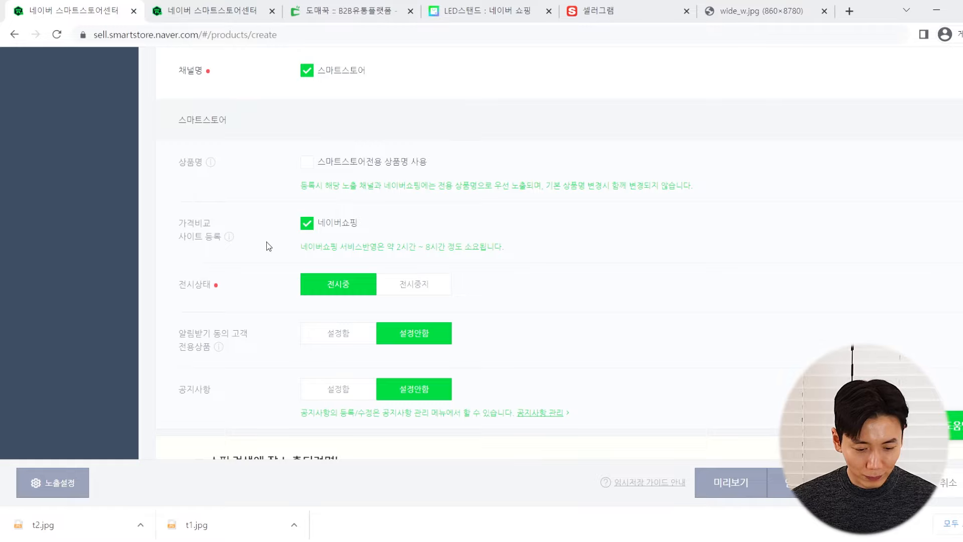
scroll(271, 254, "down", 1)
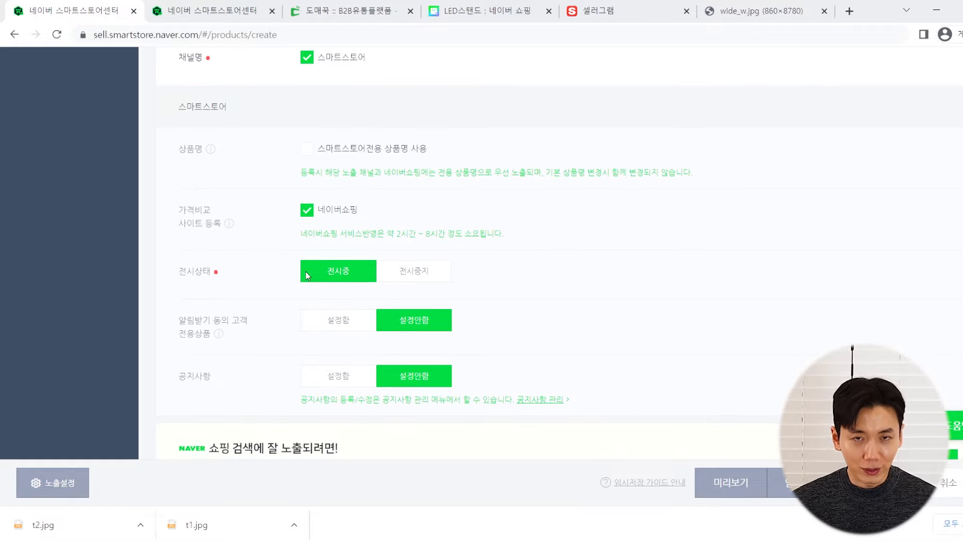
scroll(300, 257, "down", 3)
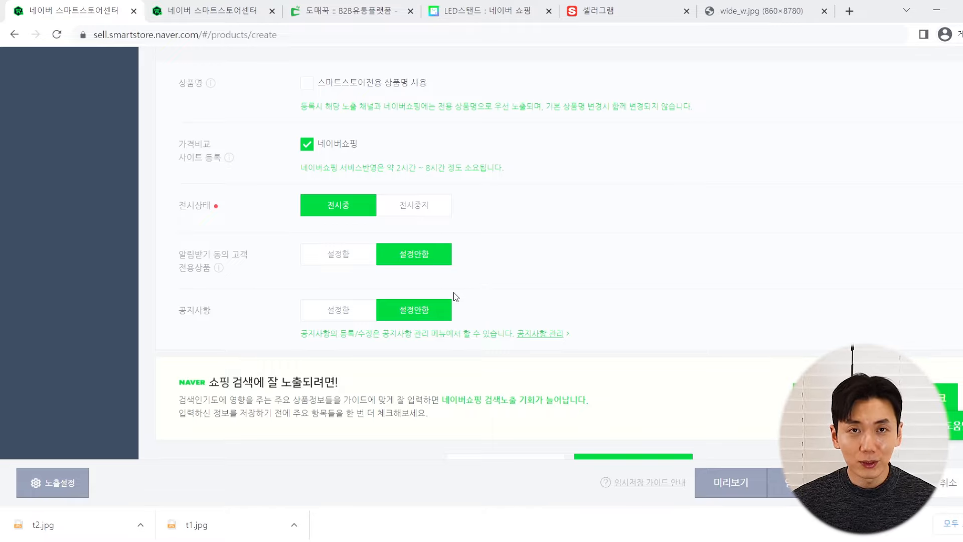
scroll(531, 288, "down", 3)
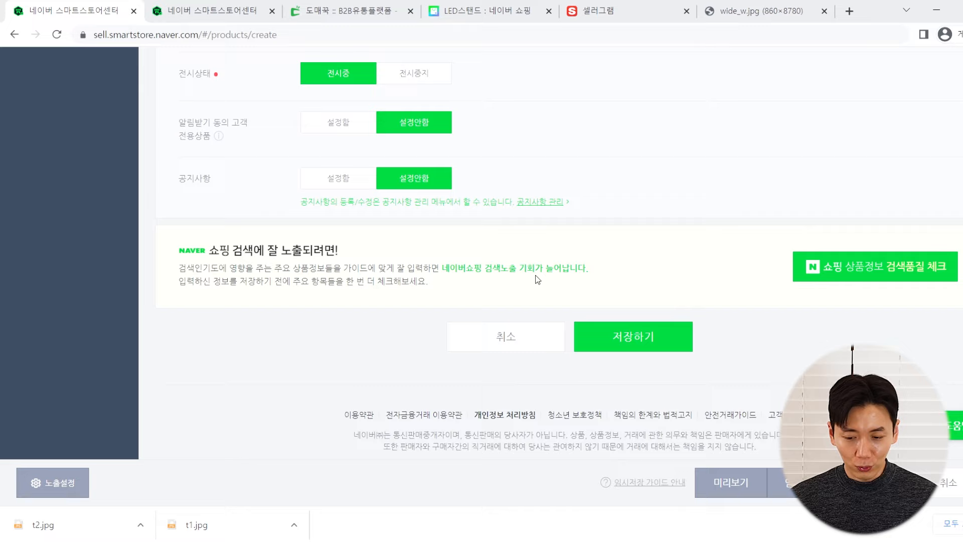
scroll(535, 275, "up", 1)
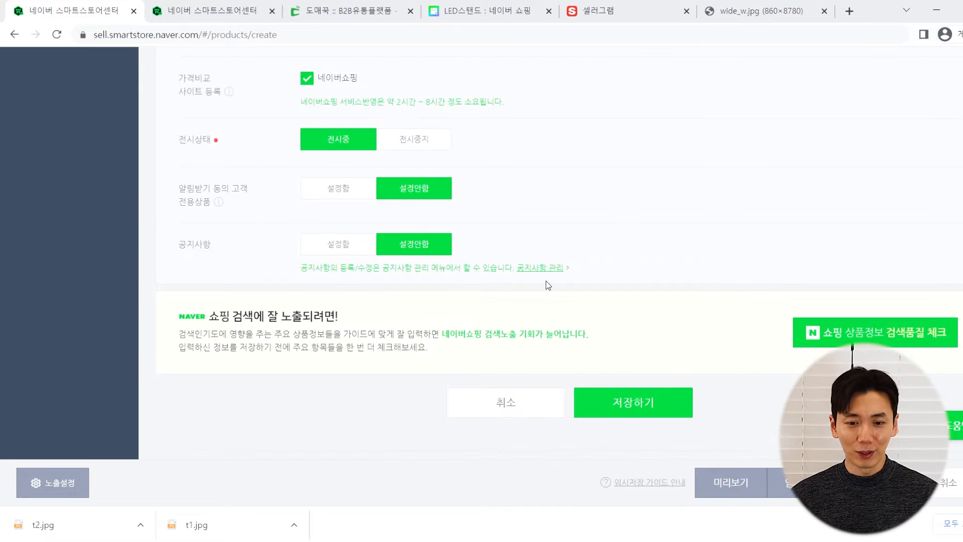
Attempt a save, then enter 국립전파연구원 as the KC certification agency
left_click(625, 404)
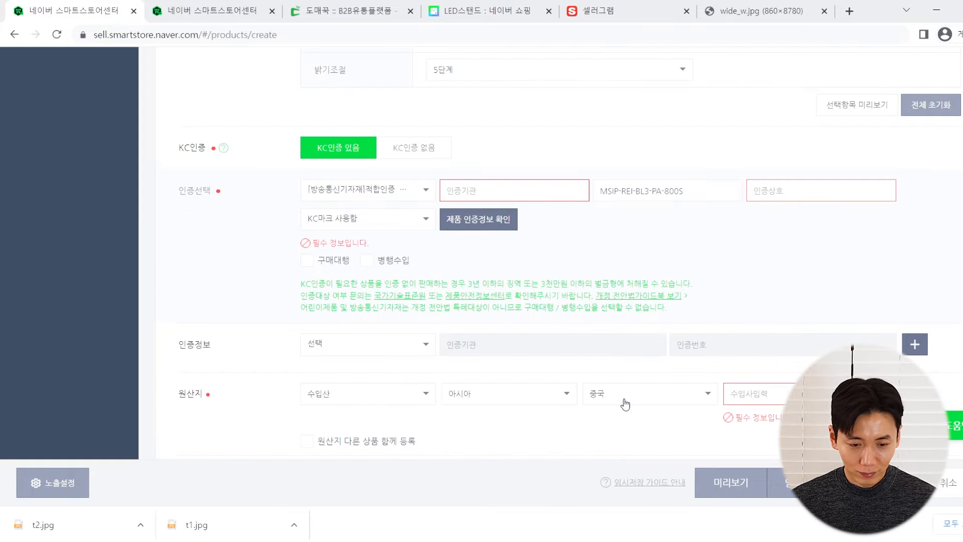
scroll(625, 405, "up", 1)
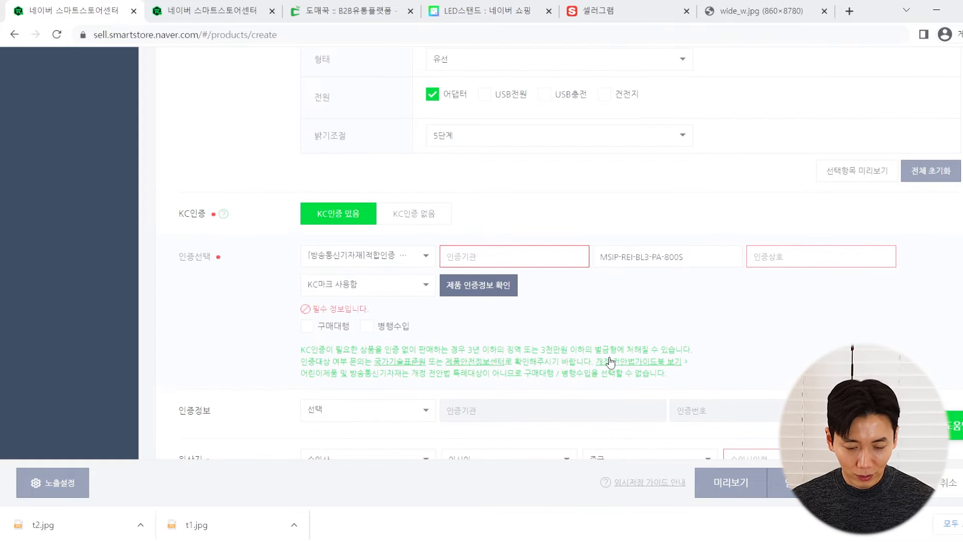
left_click(249, 5)
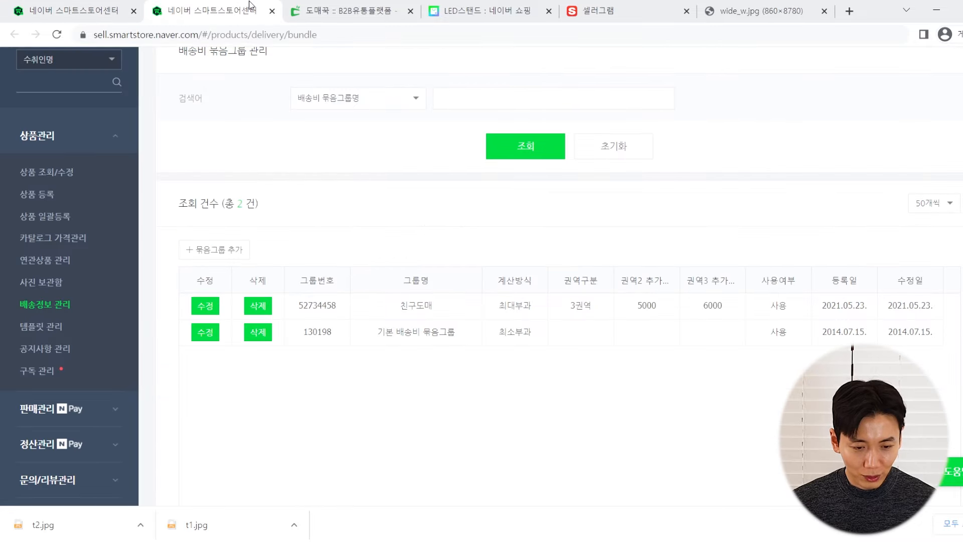
left_click(331, 6)
scroll(492, 203, "down", 10)
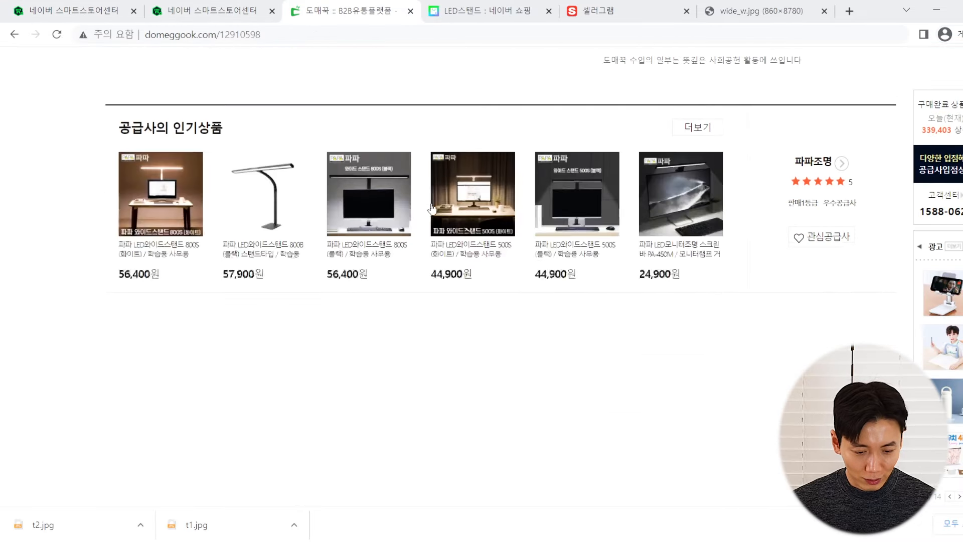
scroll(411, 217, "down", 10)
scroll(410, 220, "down", 8)
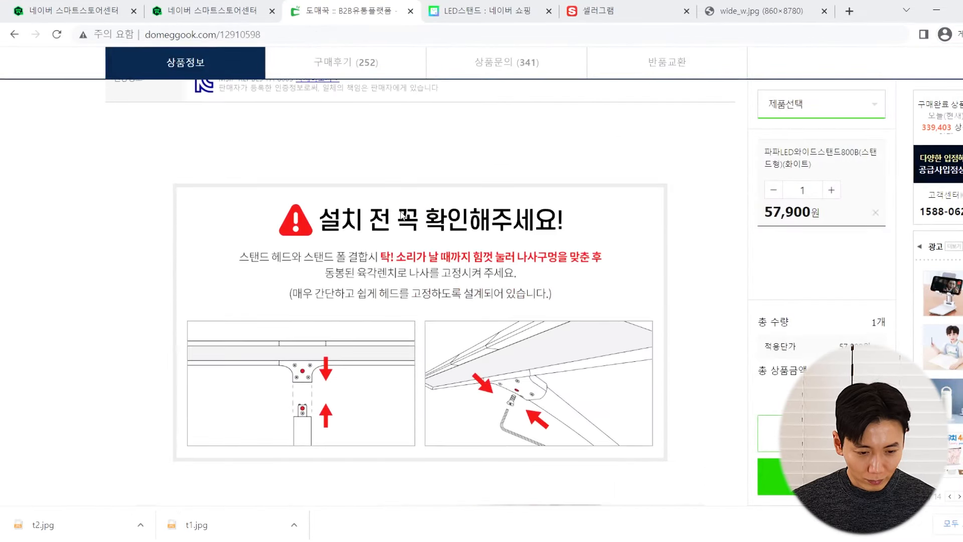
scroll(348, 203, "up", 2)
left_click(333, 207)
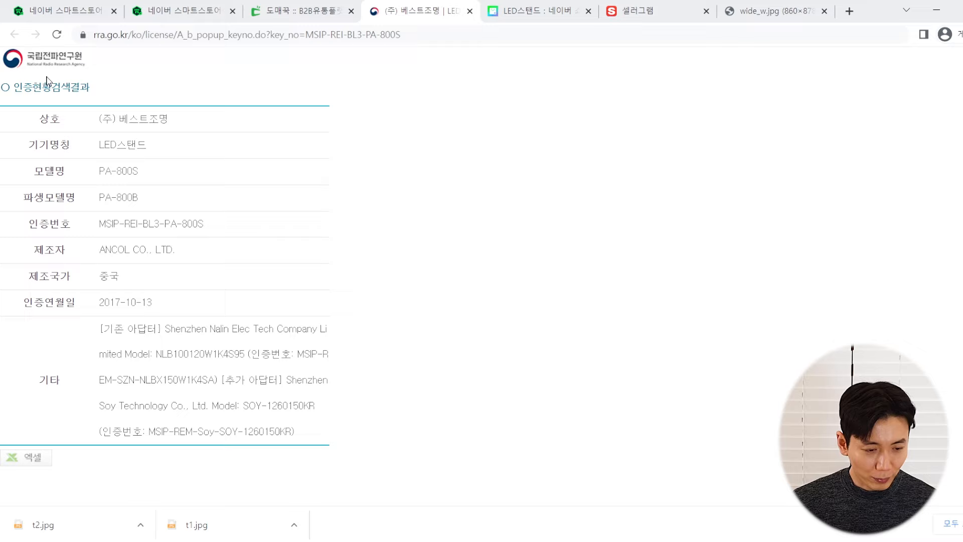
left_click(78, 7)
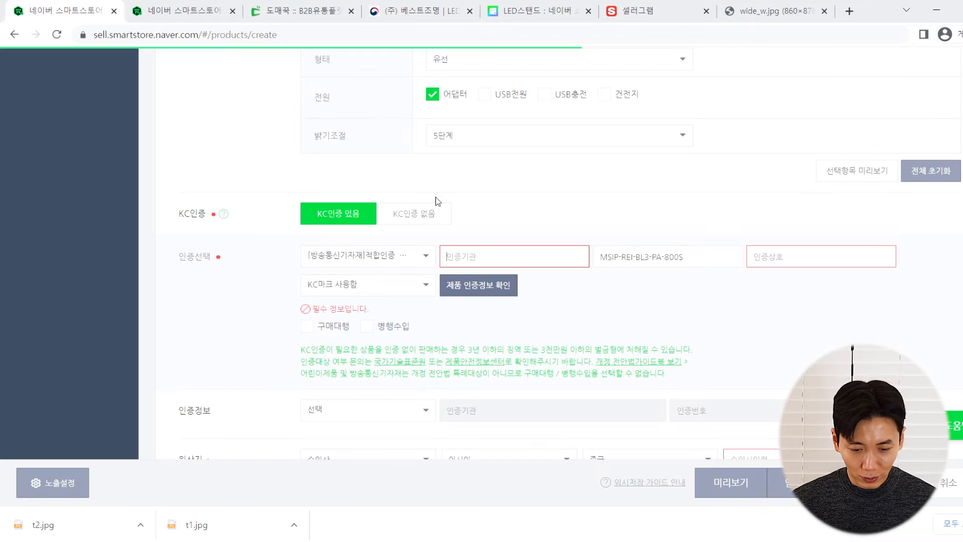
type("국립전파")
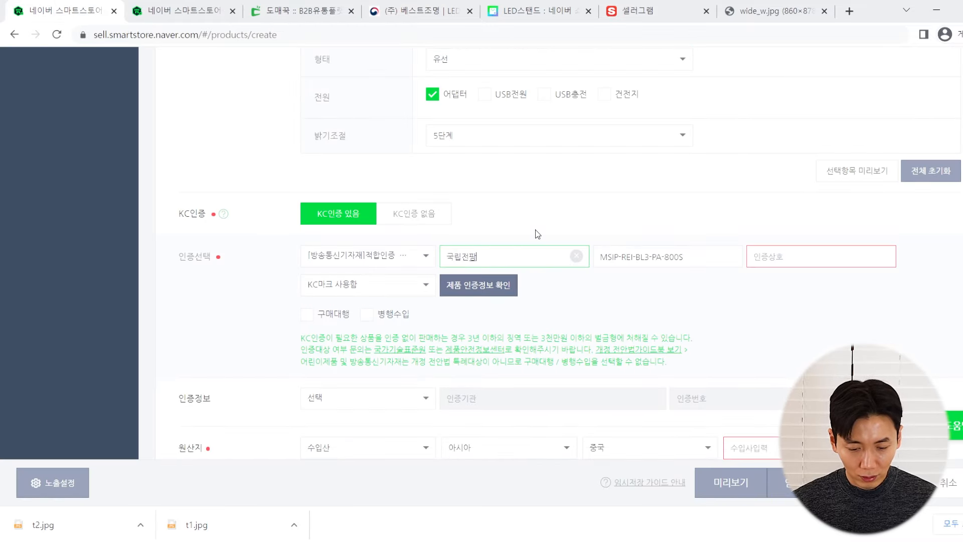
type("연구원")
left_click(573, 232)
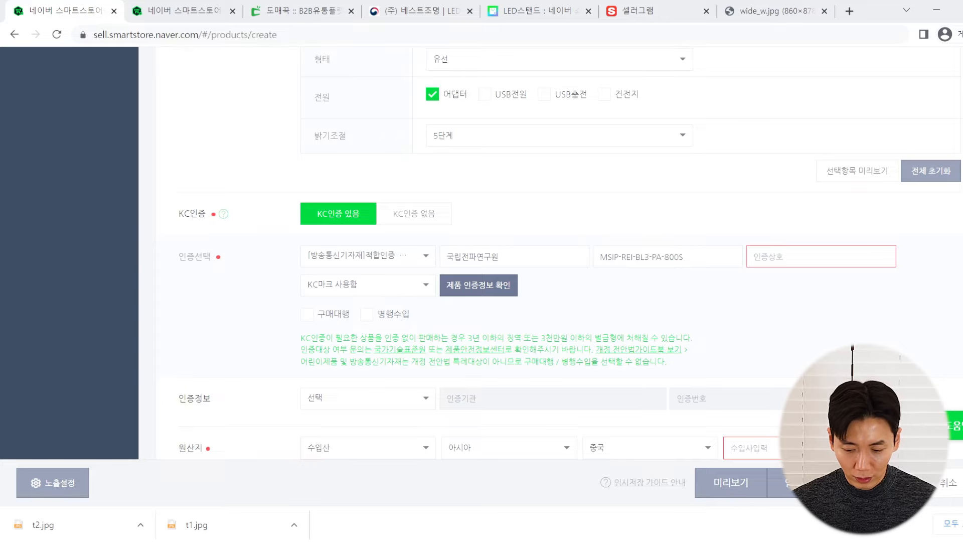
Enter '(주) 베스트조명' from the certification record as the certificate company name
left_click(876, 483)
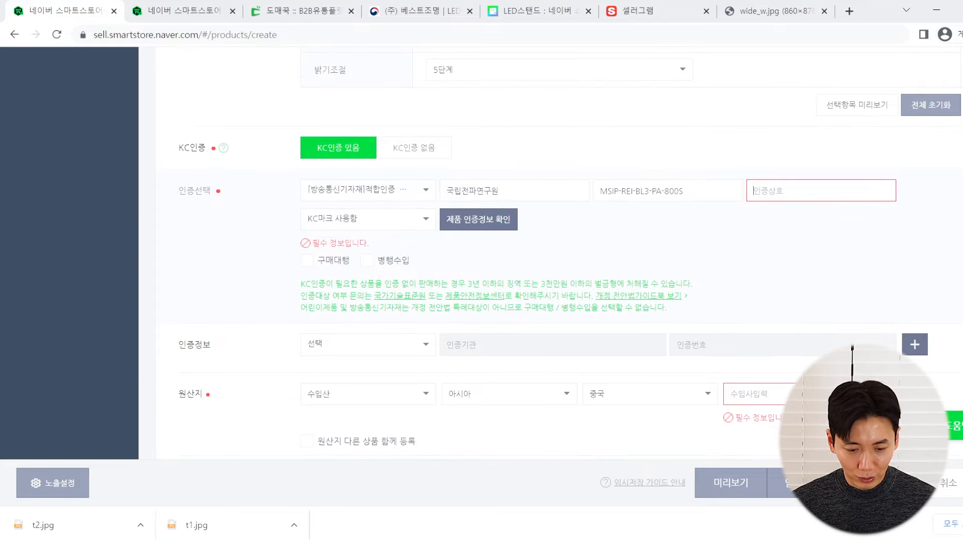
left_click(221, 6)
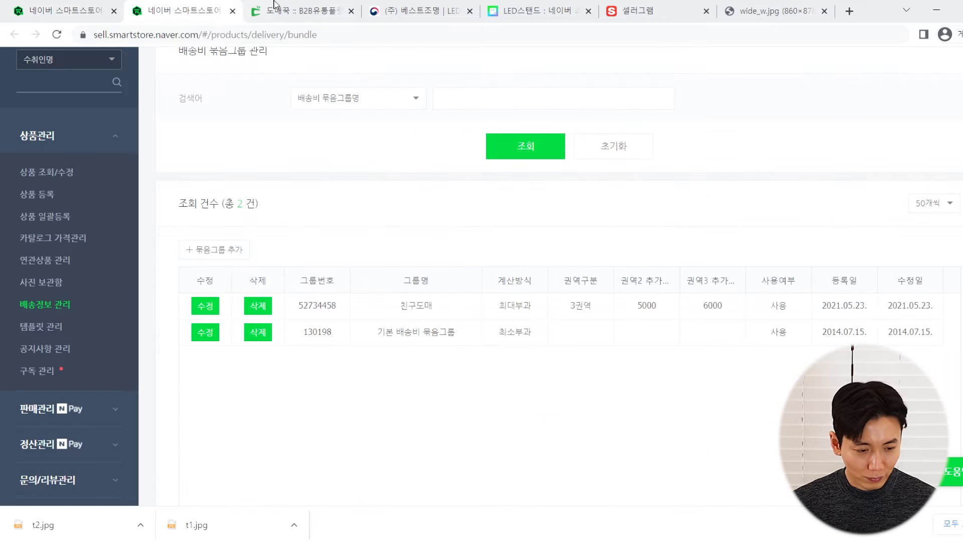
left_click(278, 7)
left_click(454, 7)
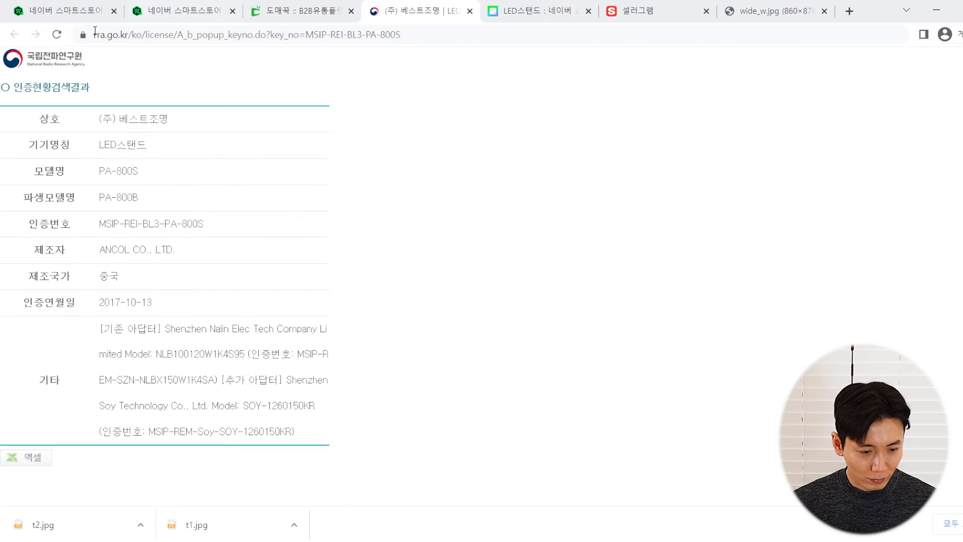
left_click_drag(190, 119, 96, 121)
key("ctrl+c")
left_click(44, 6)
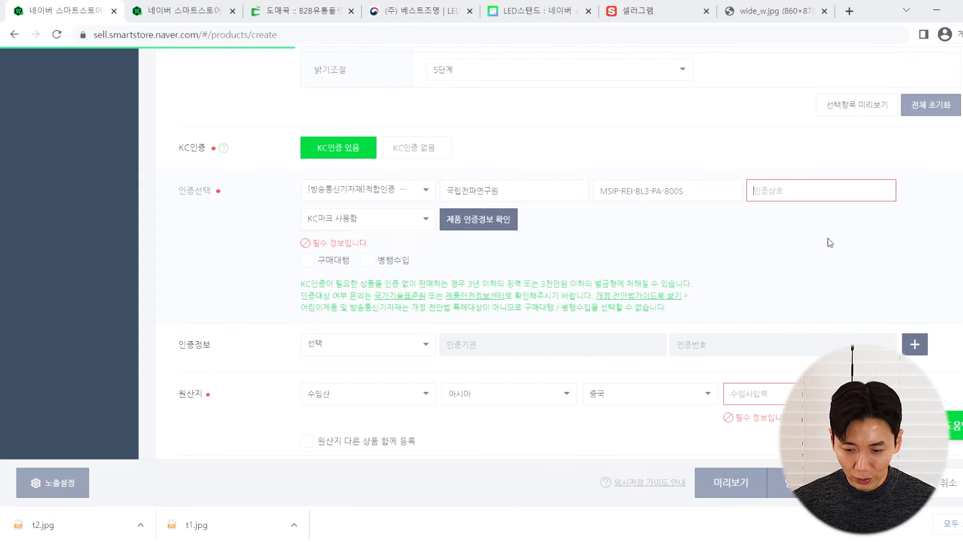
key("ctrl+v")
left_click_drag(771, 190, 652, 183)
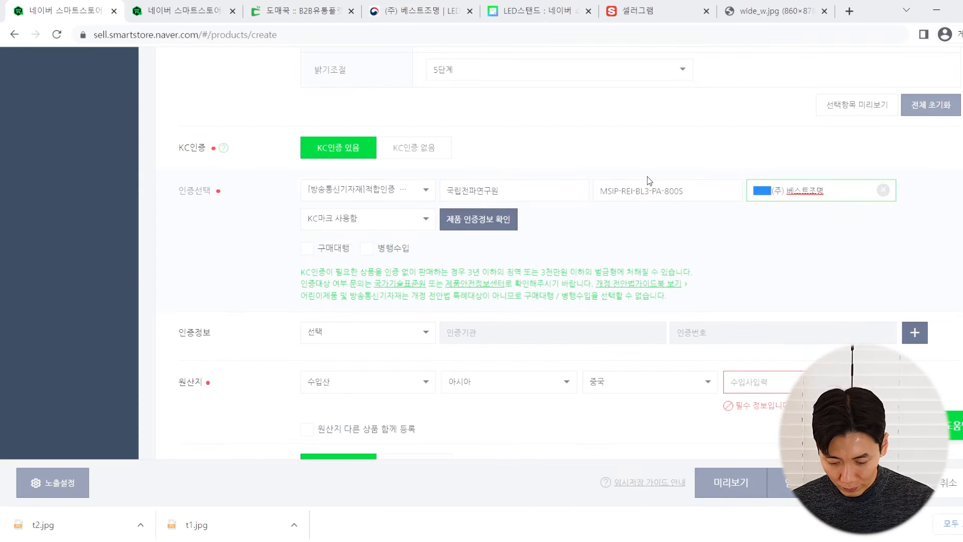
key("BackSpace")
left_click(777, 253)
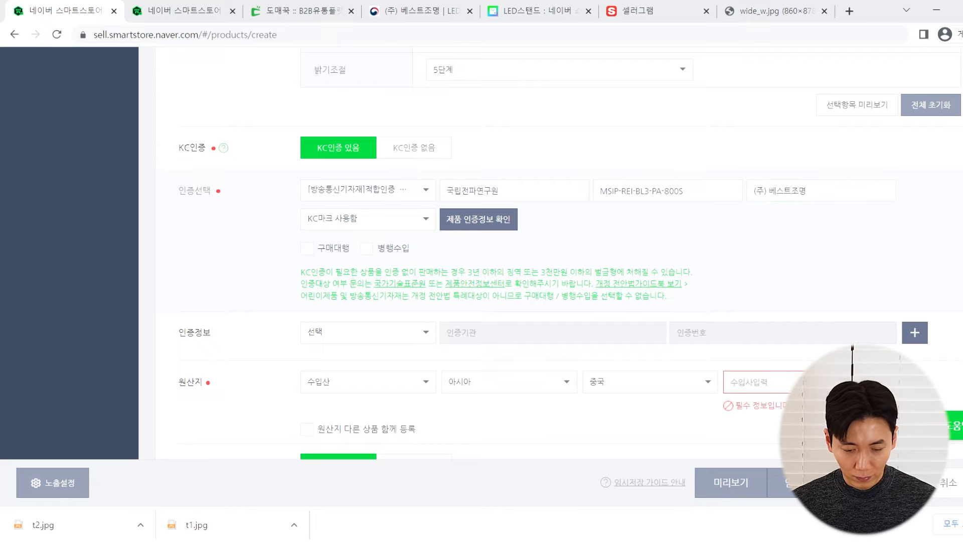
Enter 협력사 as the importer name
scroll(731, 190, "down", 3)
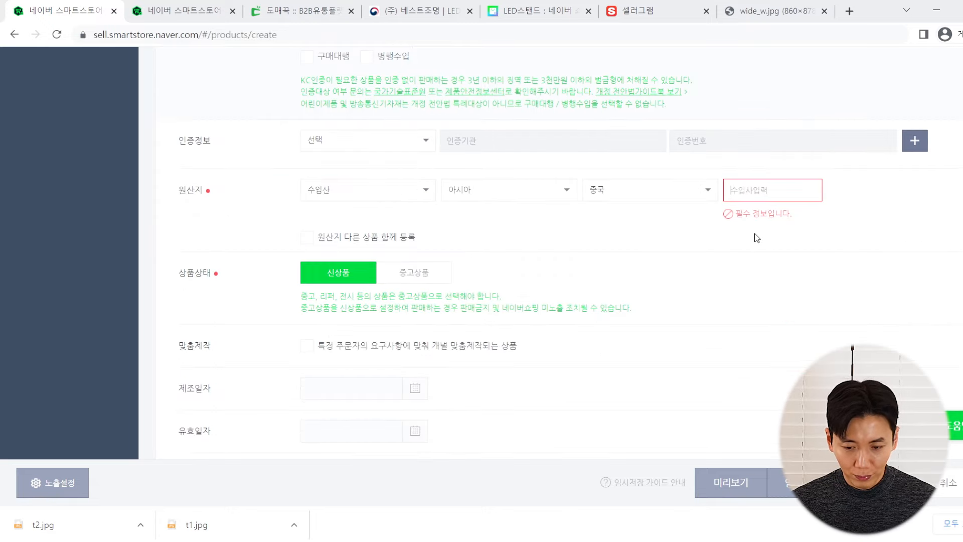
type("협력사")
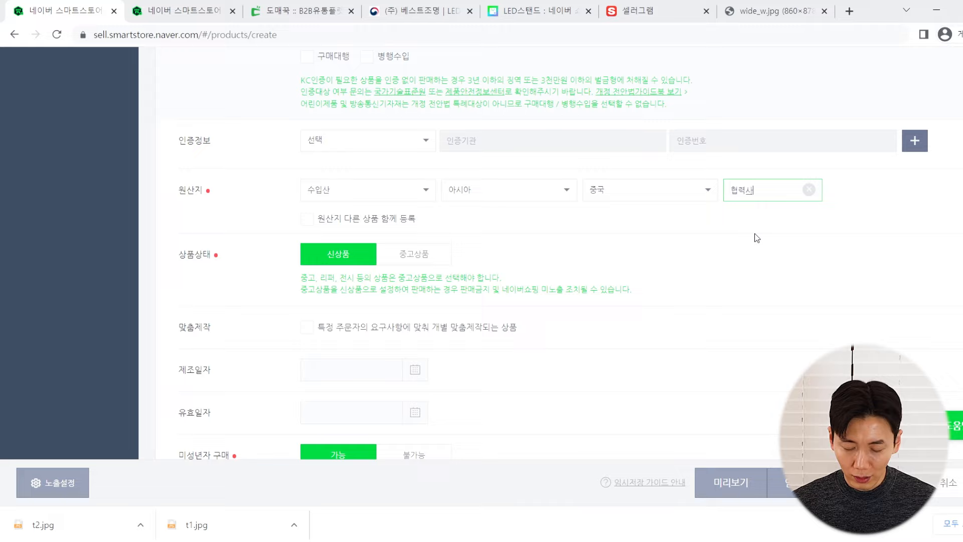
left_click(771, 266)
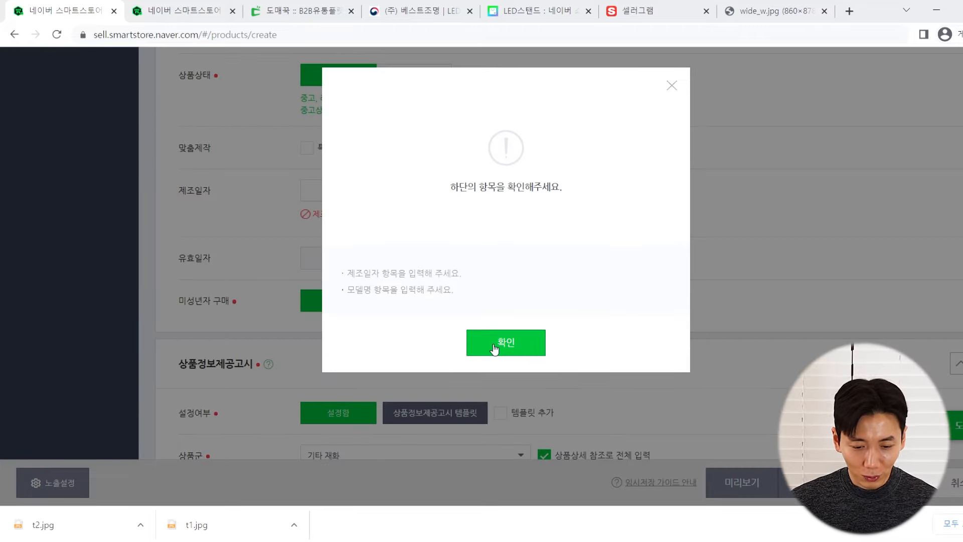
Clear the missing-fields warning and set the 제조일자 manufacture date to 2023.04.12
mouse_move(333, 280)
left_mouse_down()
mouse_move(417, 275)
mouse_move(427, 305)
mouse_move(349, 279)
left_mouse_up()
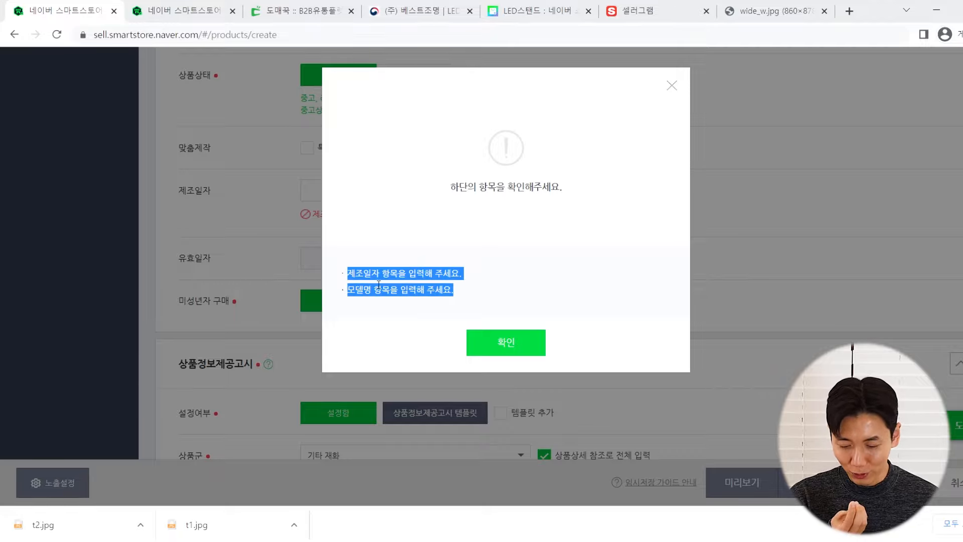
left_click(499, 343)
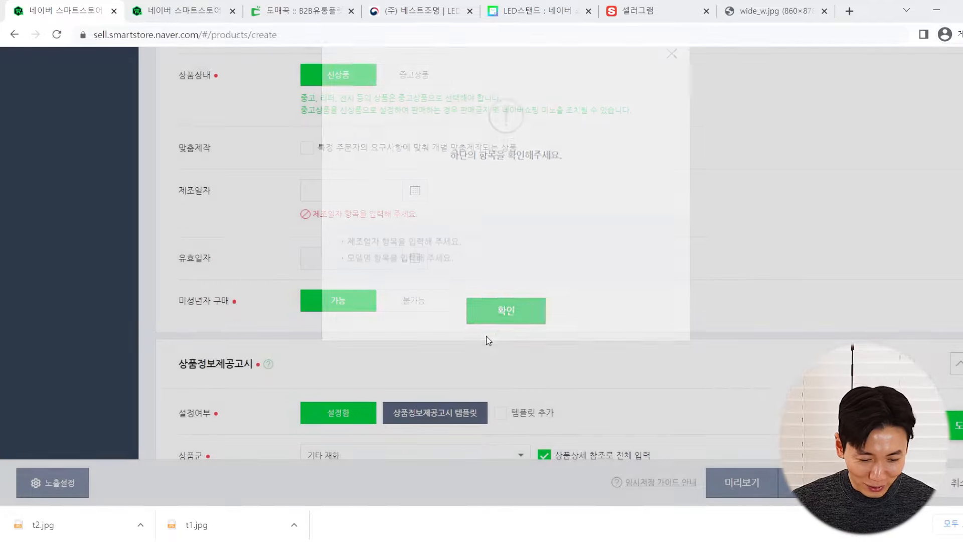
left_click(395, 194)
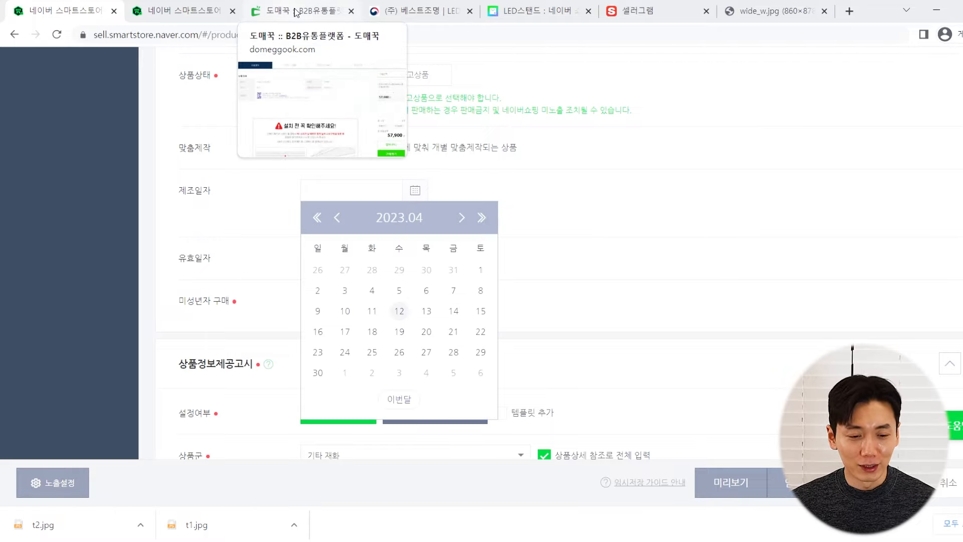
left_click(324, 6)
scroll(455, 258, "up", 3)
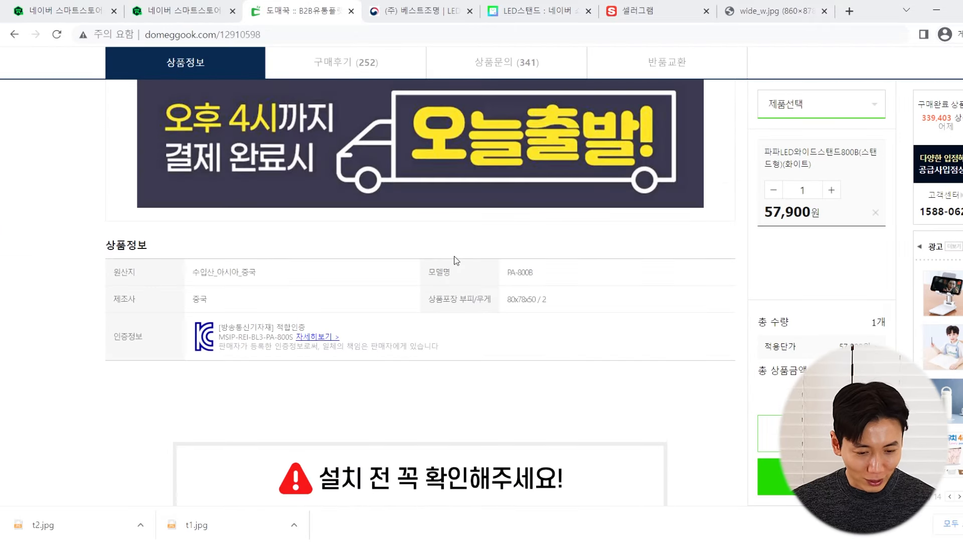
scroll(454, 256, "down", 6)
left_click(75, 11)
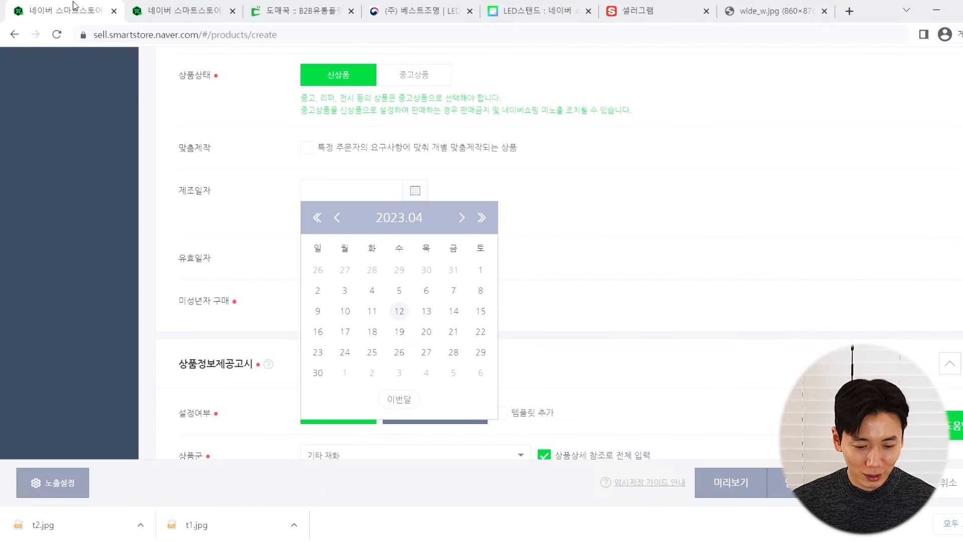
left_click(400, 314)
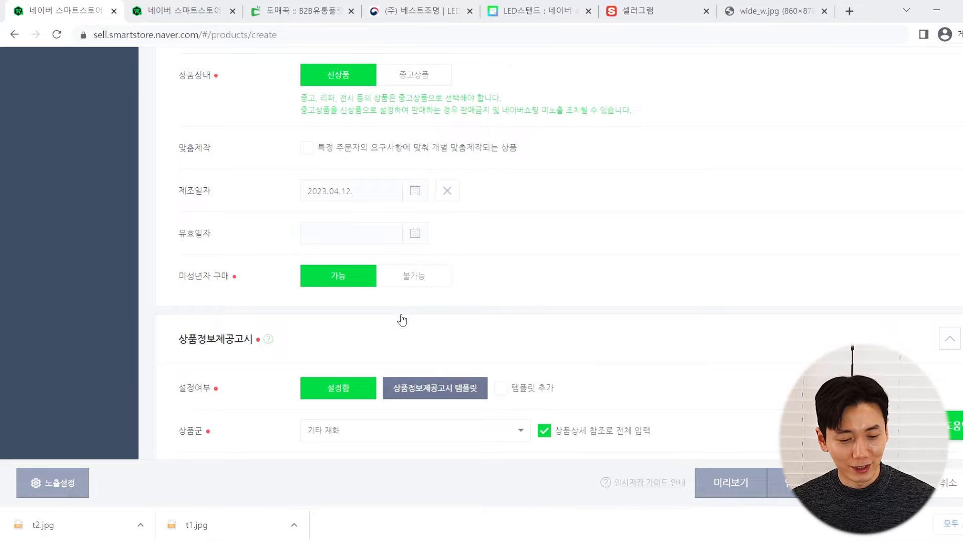
scroll(245, 276, "up", 1)
scroll(247, 272, "down", 1)
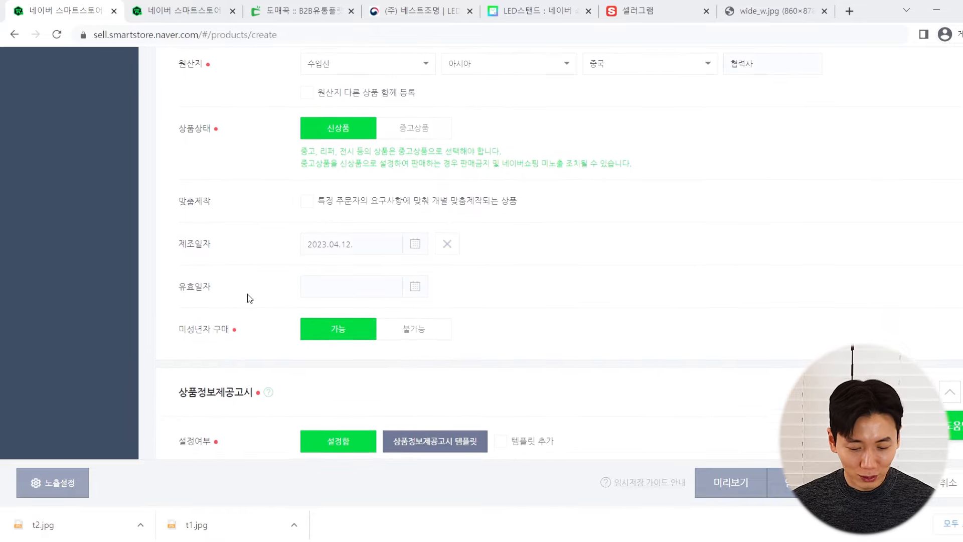
left_click(879, 482)
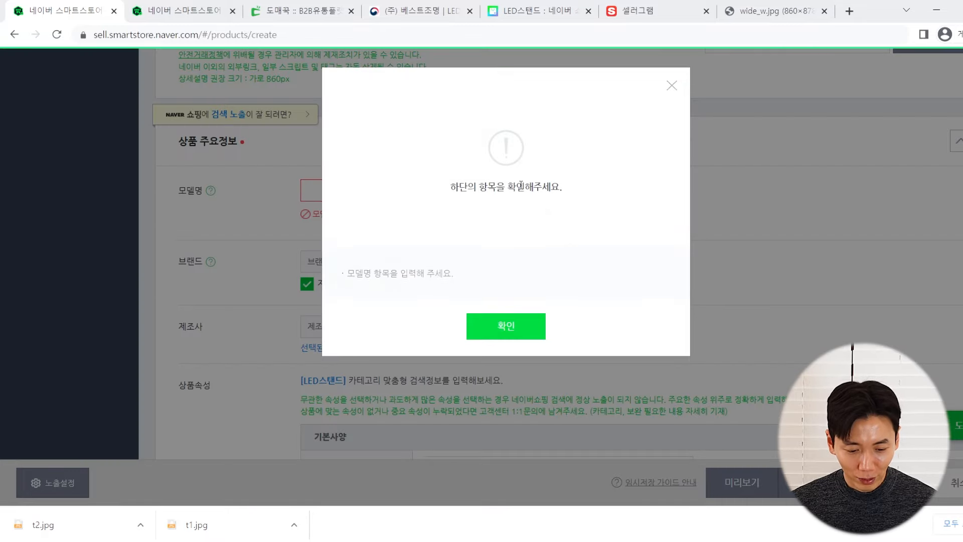
left_click(471, 329)
scroll(277, 224, "up", 1)
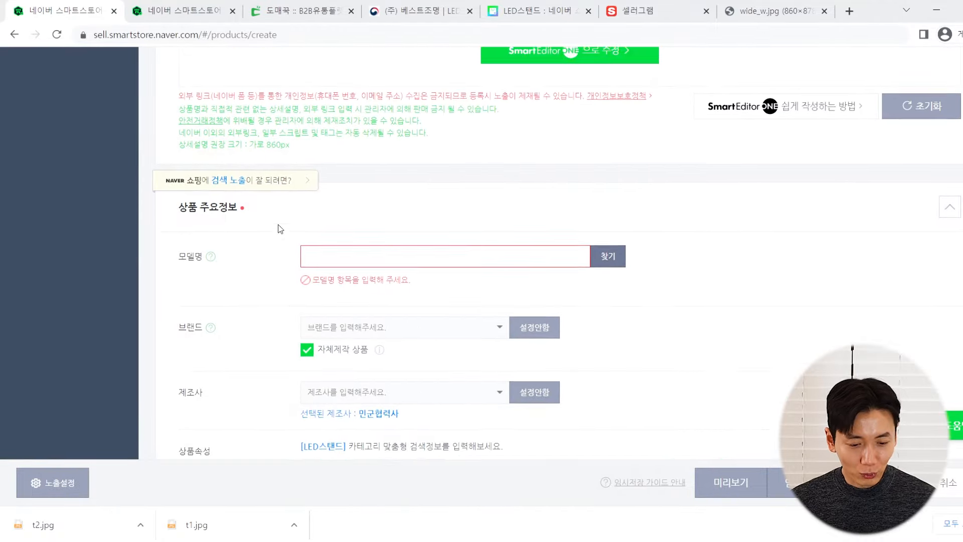
scroll(239, 253, "down", 15)
scroll(240, 255, "down", 20)
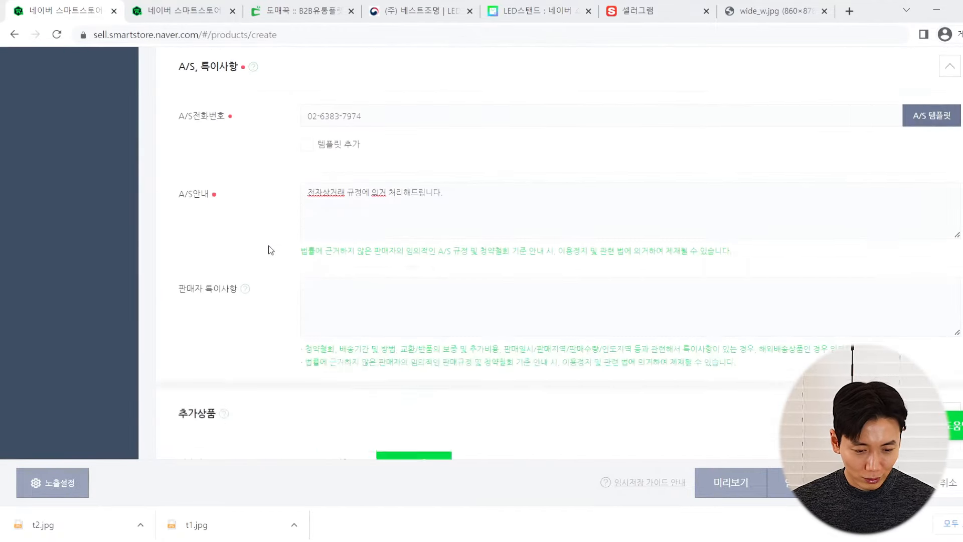
scroll(266, 249, "down", 20)
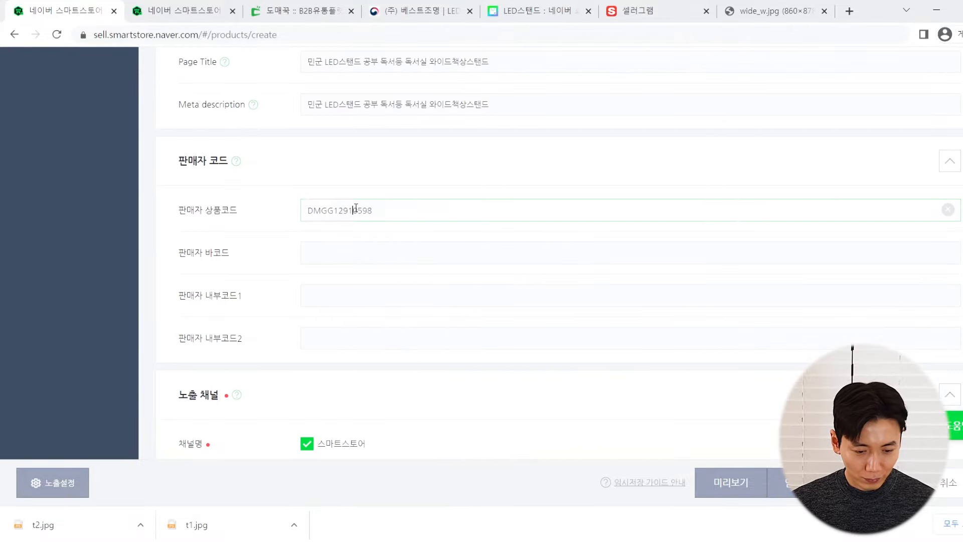
left_click_drag(355, 208, 299, 243)
key("ctrl+c")
scroll(293, 254, "down", 15)
scroll(267, 259, "up", 15)
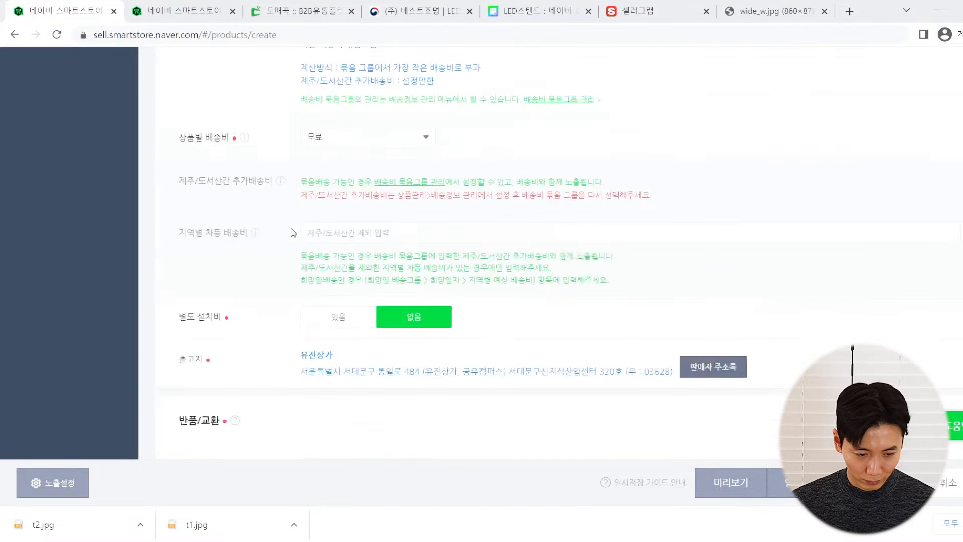
scroll(285, 249, "up", 5)
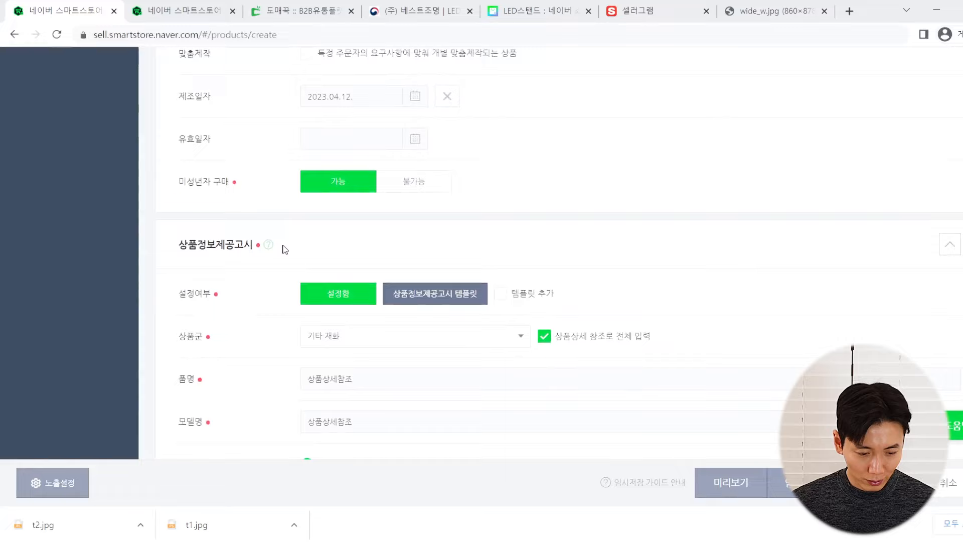
scroll(279, 247, "down", 2)
Paste DMGG12910598 into the 모델명 field and save the listing
left_click(346, 333)
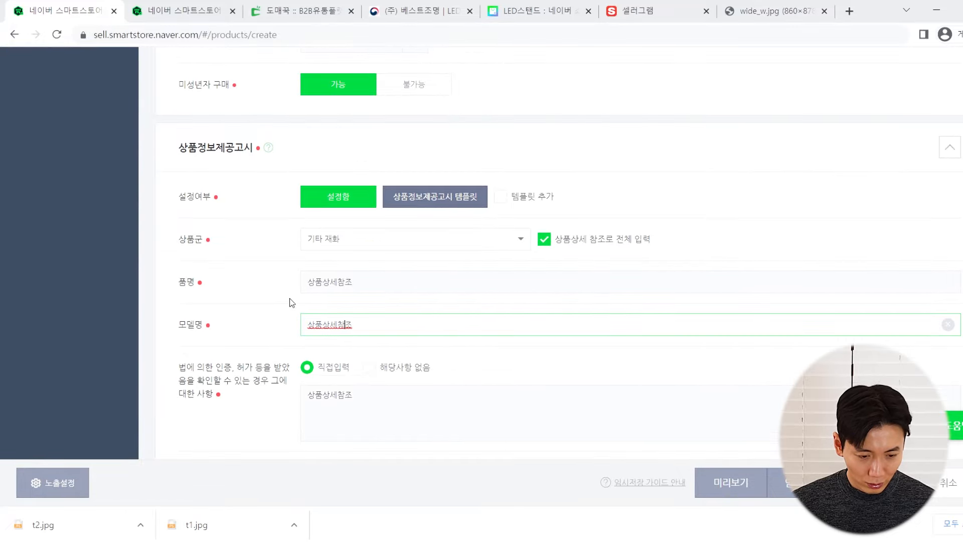
scroll(272, 281, "up", 10)
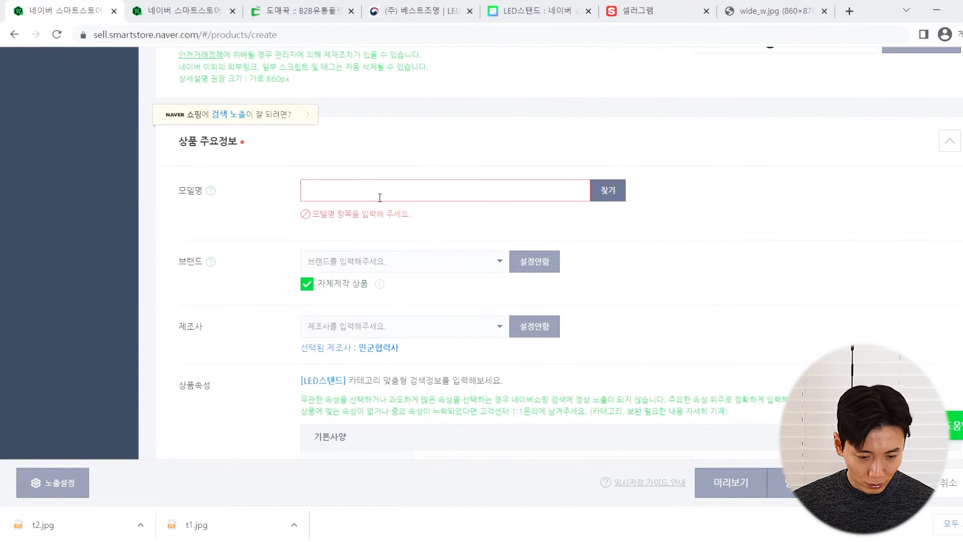
left_click(379, 193)
key("ctrl+v")
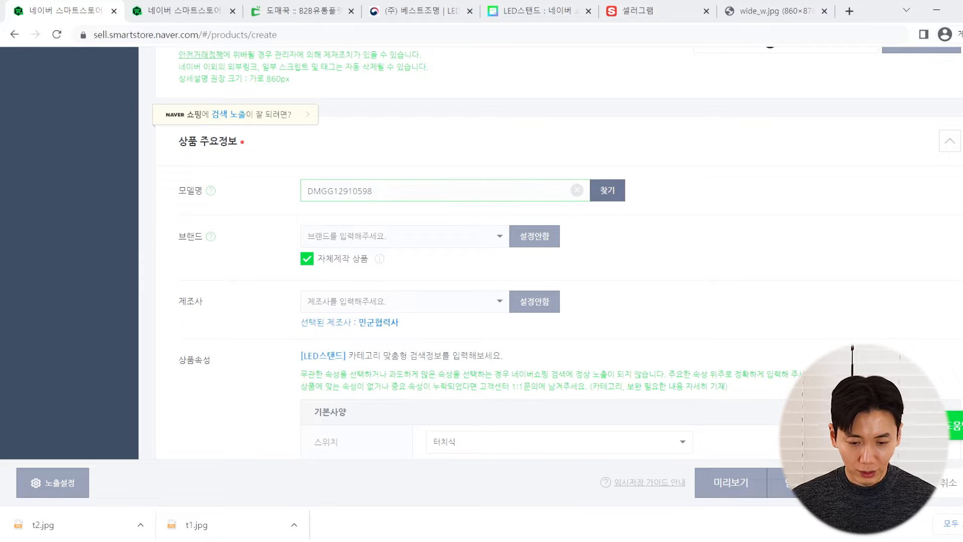
left_click(879, 483)
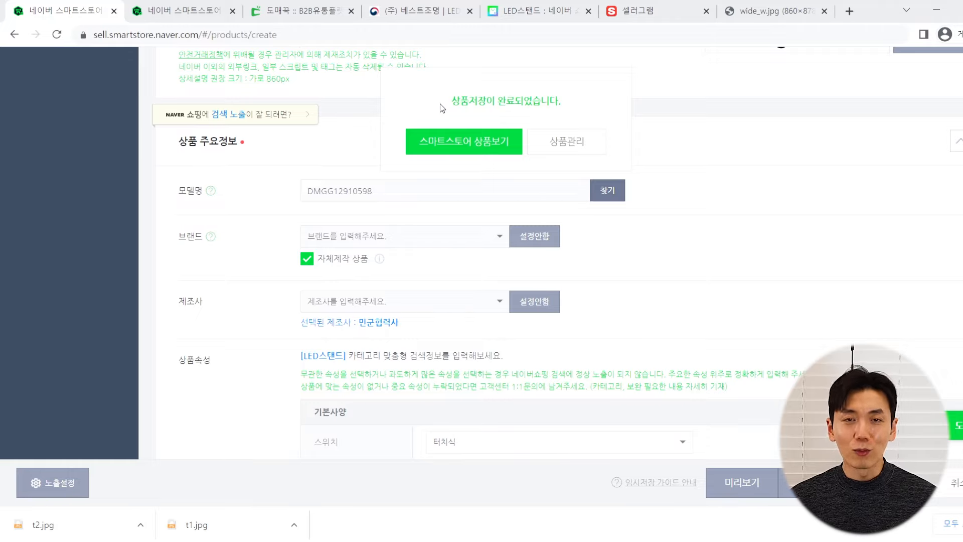
Open the live 민군 LED스탠드 page and review its photo, title and 86,900원 price (12% off 99,000원)
left_click(443, 140)
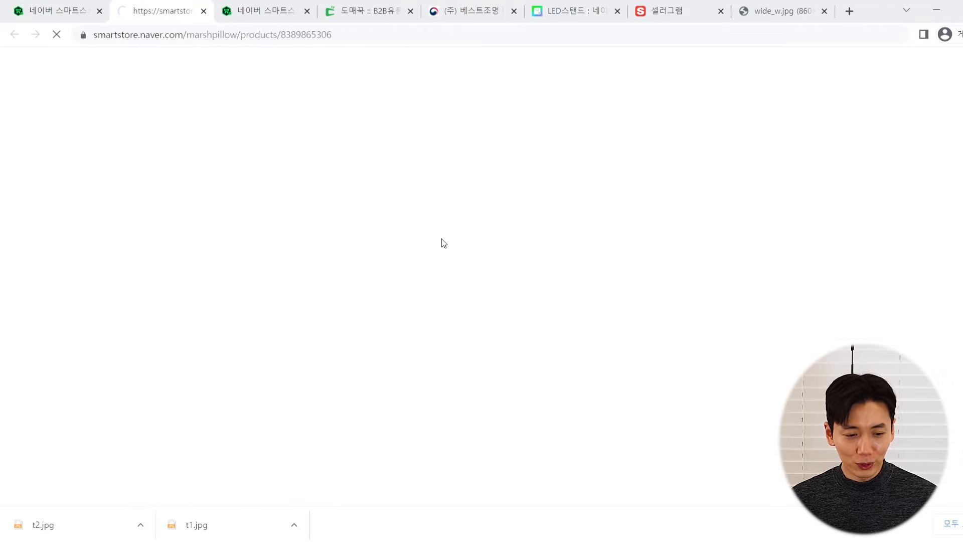
scroll(445, 259, "down", 4)
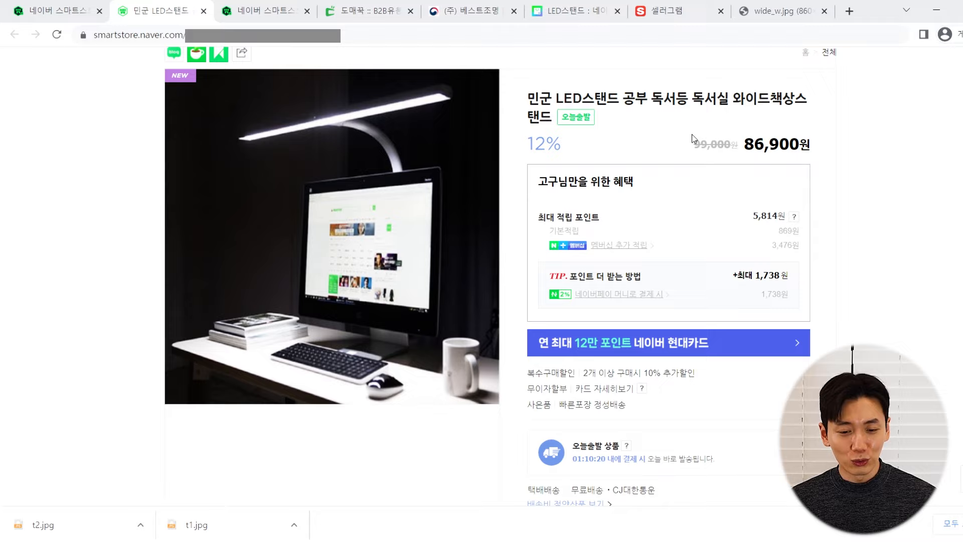
scroll(656, 120, "down", 2)
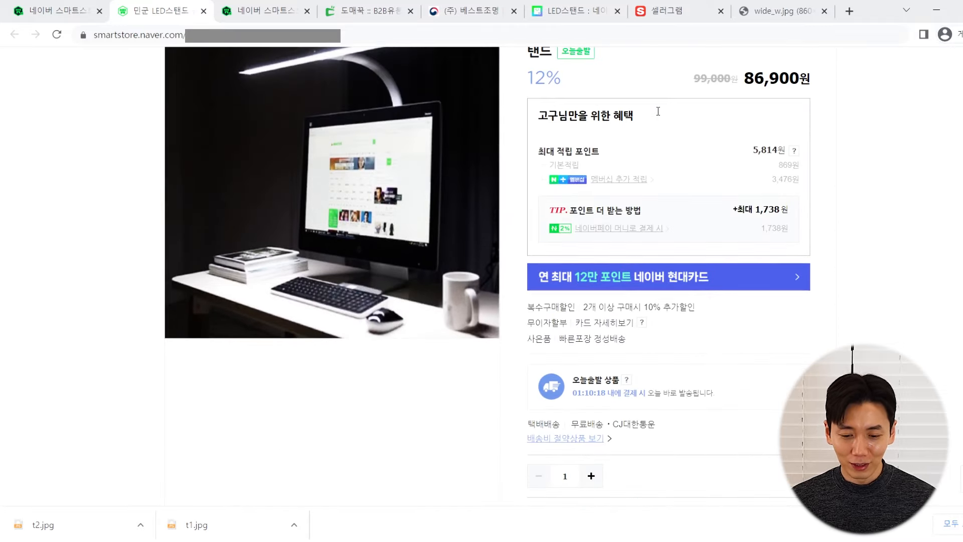
scroll(653, 121, "up", 2)
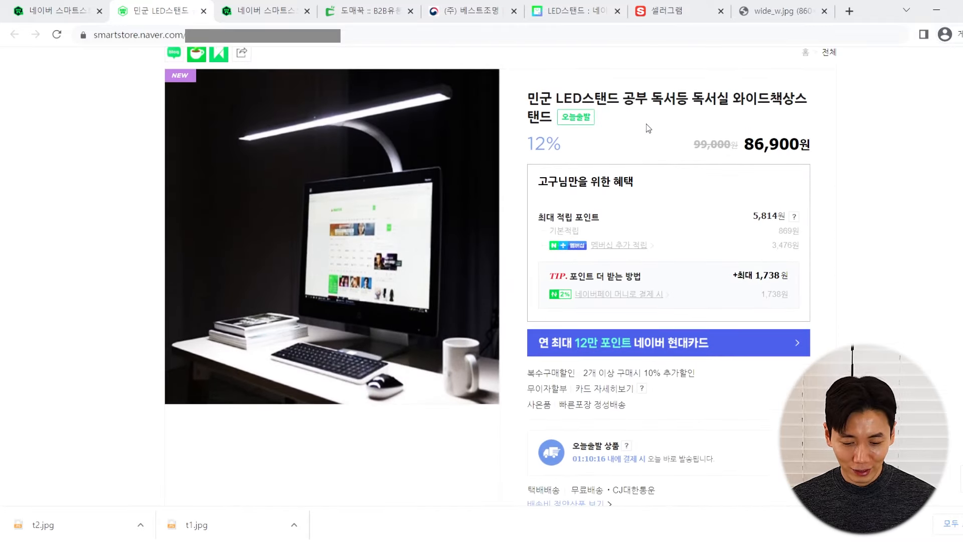
scroll(647, 123, "down", 2)
scroll(646, 125, "up", 2)
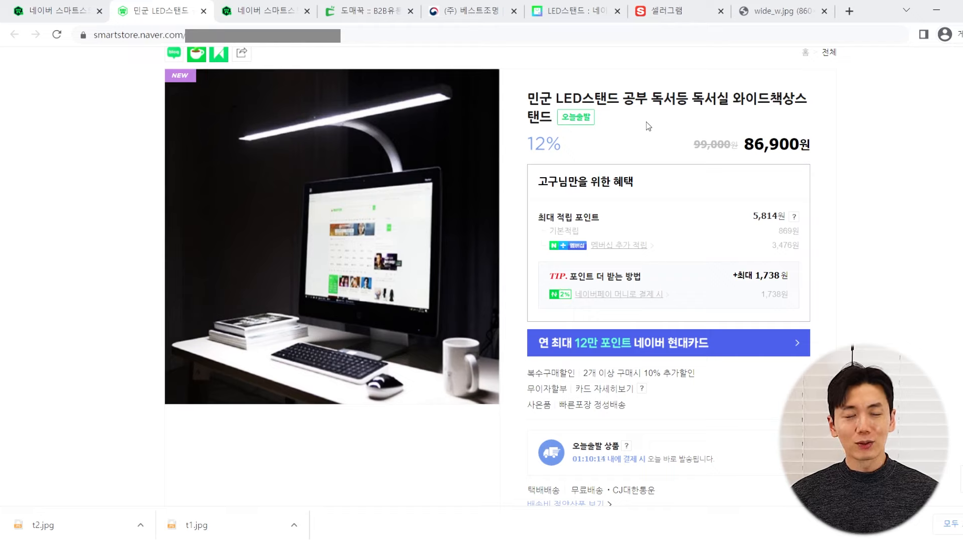